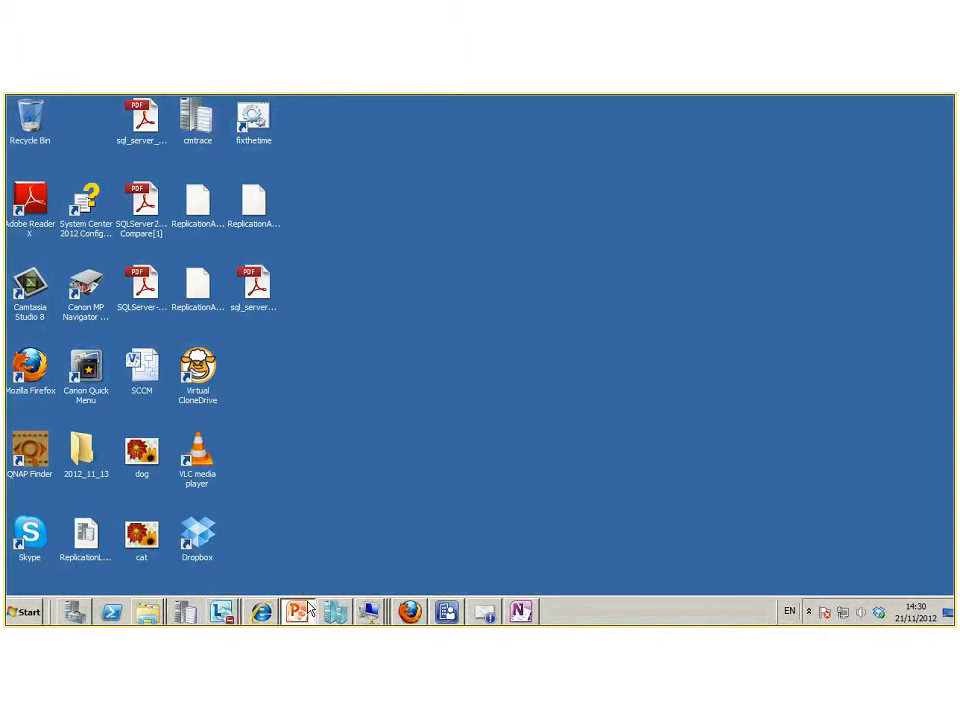
- Look through the Microsoft Office programs installed on the WIN_7 virtual machine, getting the Screen Resolution window out of the way
click(447, 611)
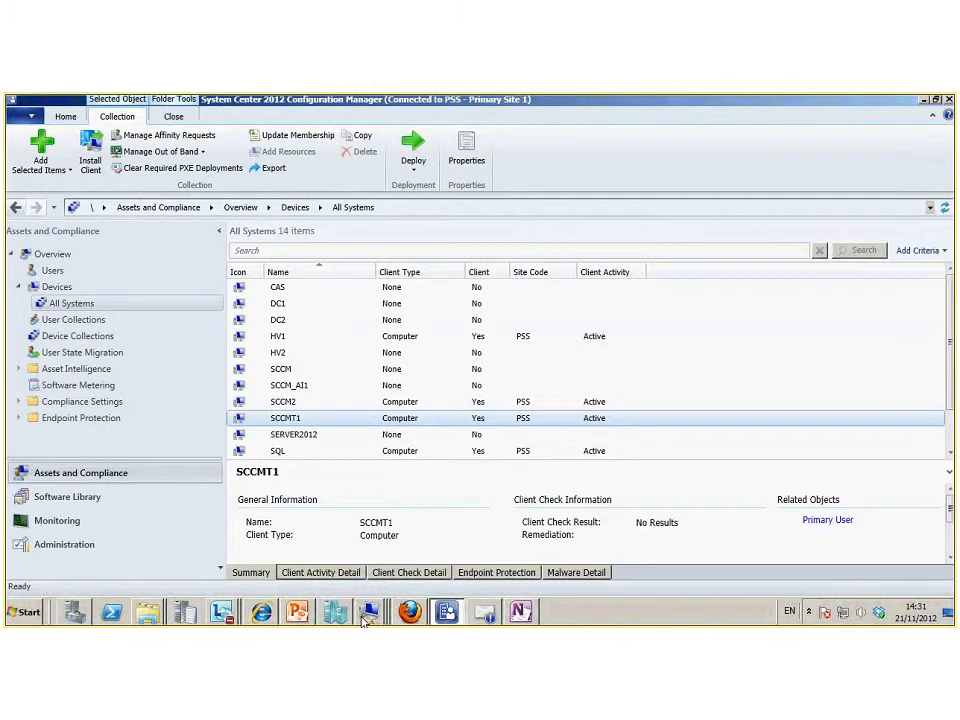
mouse_move(368, 618)
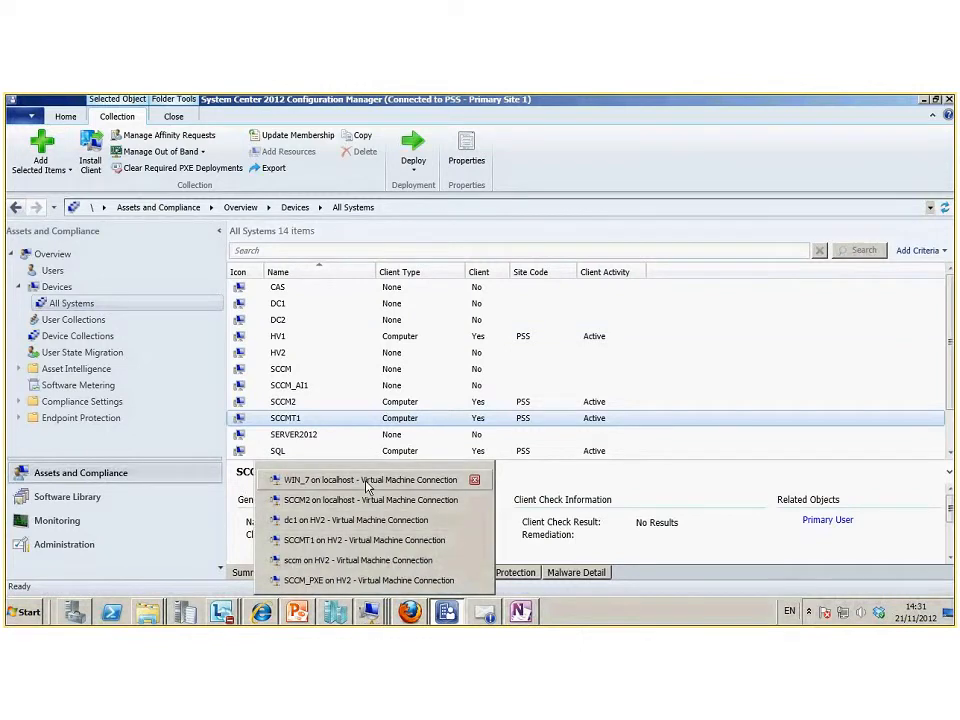
click(368, 482)
click(716, 158)
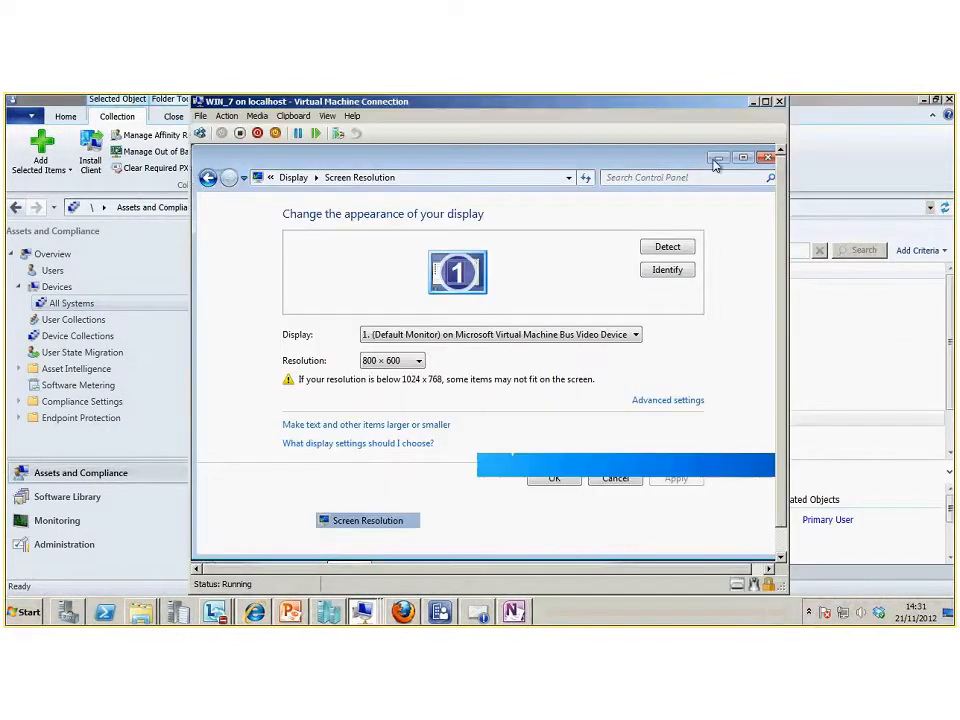
drag(781, 250, 781, 299)
click(211, 549)
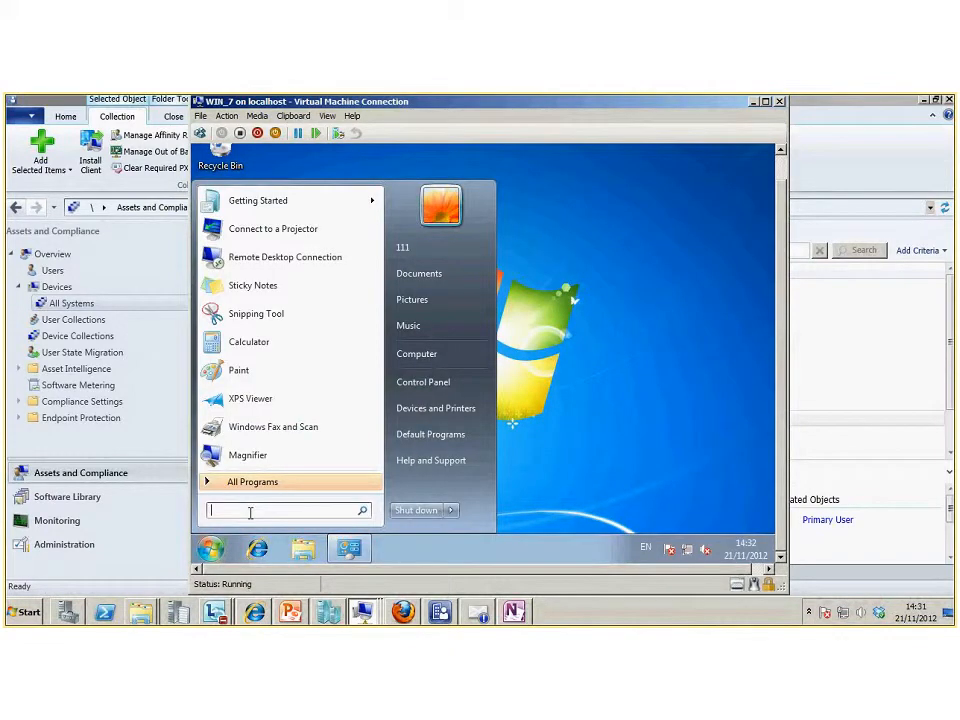
click(252, 481)
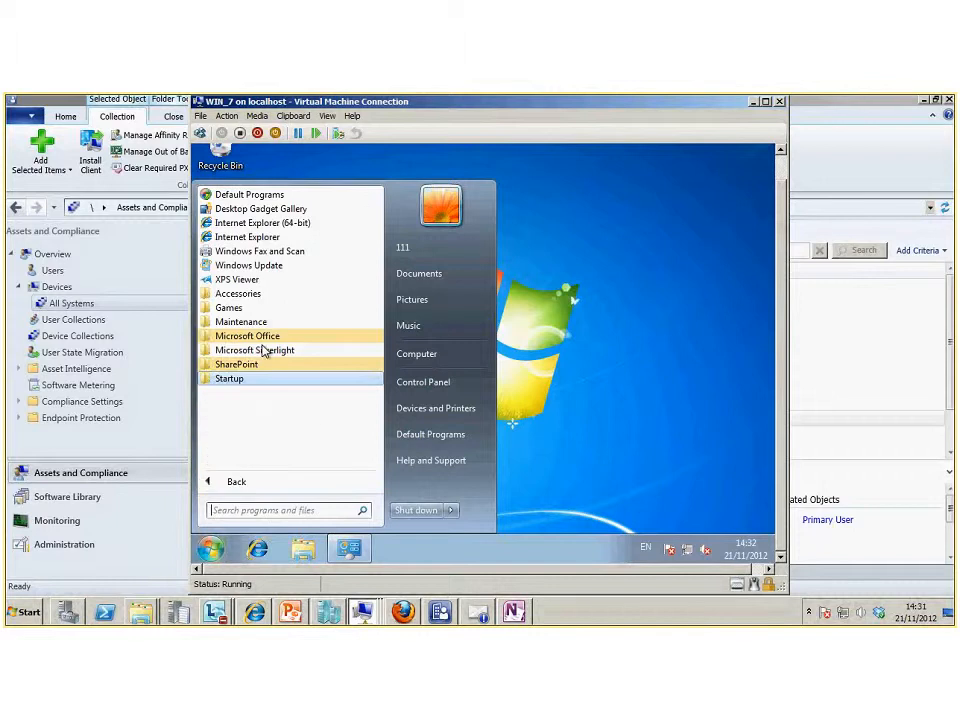
click(261, 336)
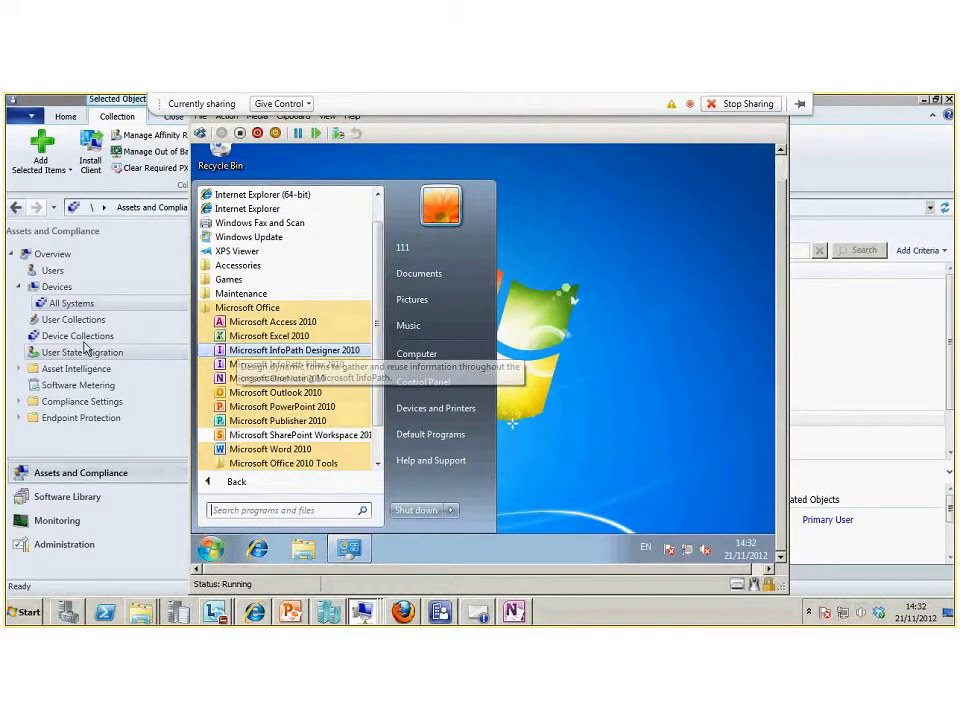
- View the win7 operating system image in the Configuration Manager Software Library, and return to the WIN_7 virtual machine
click(150, 446)
click(67, 496)
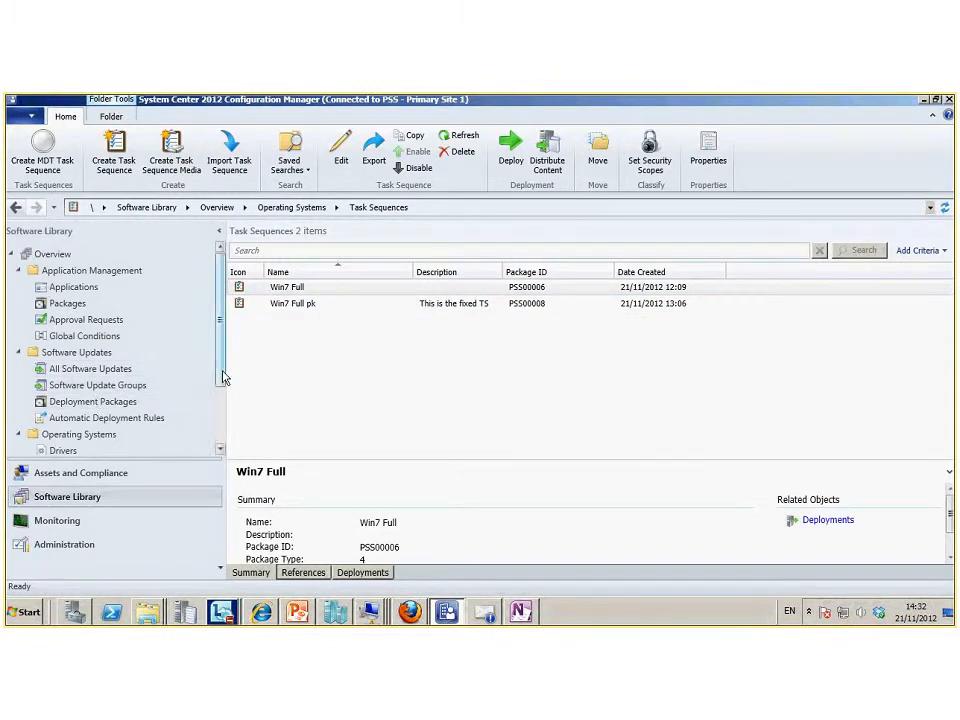
drag(221, 375, 300, 392)
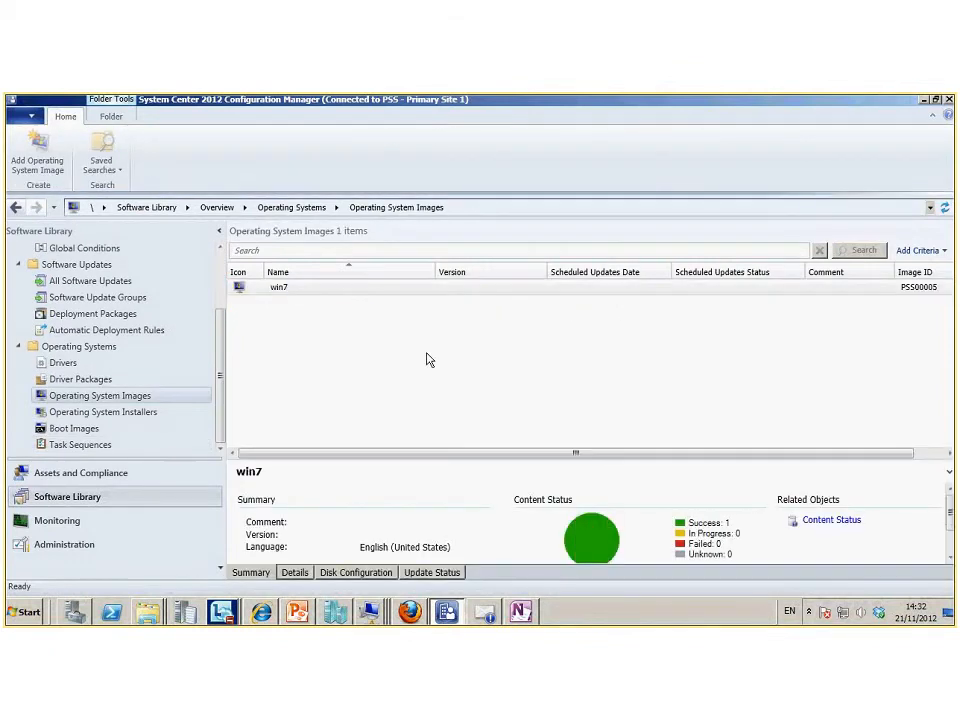
click(336, 288)
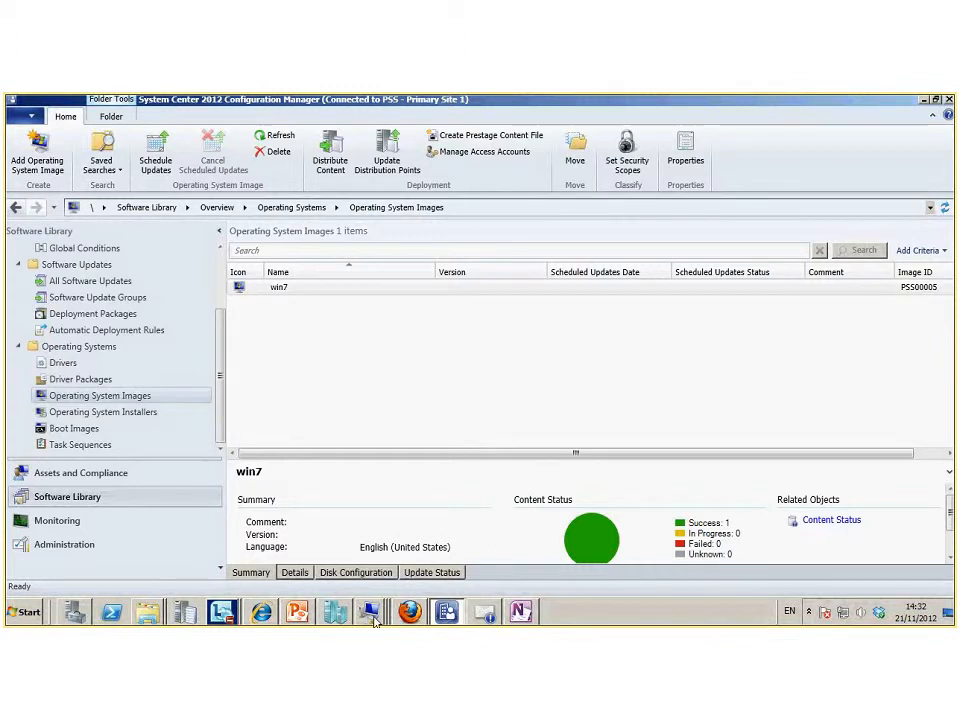
mouse_move(374, 617)
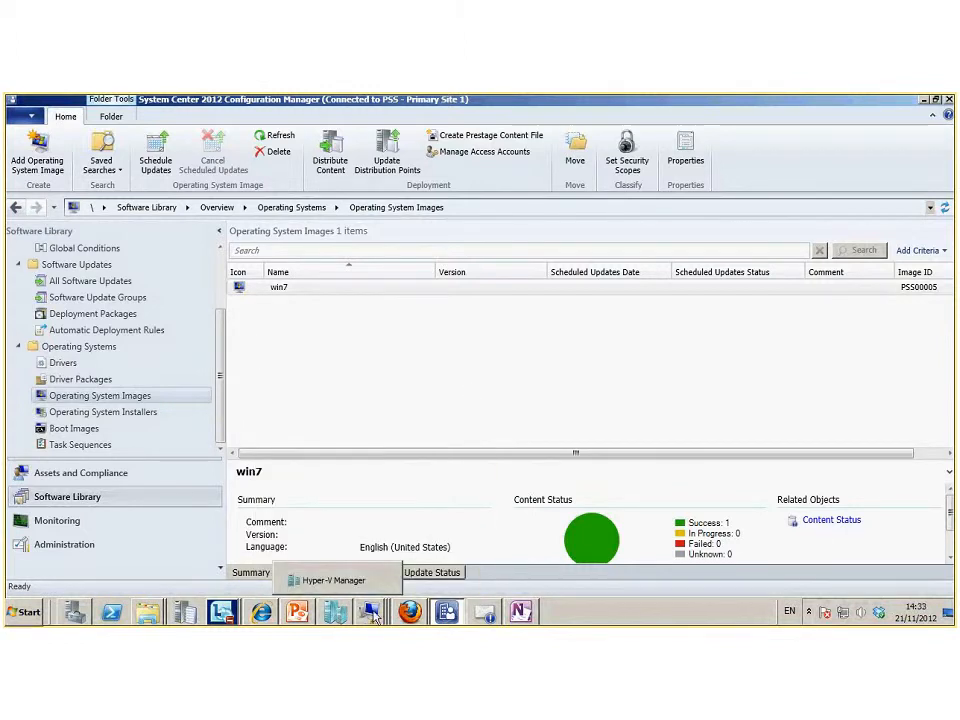
click(377, 477)
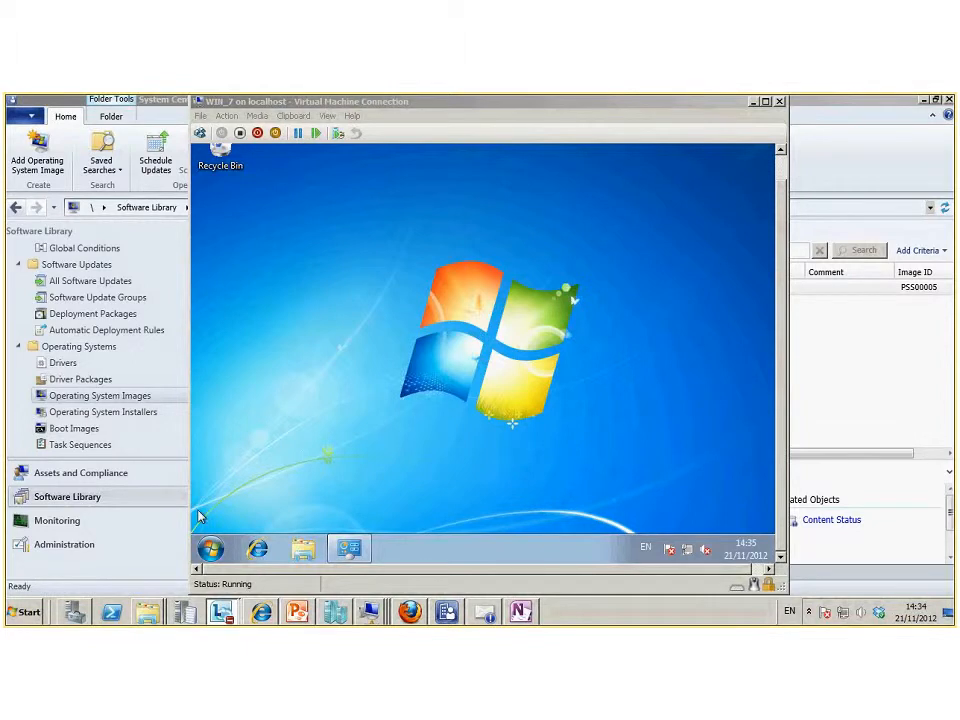
- Start the Create Task Sequence Media Wizard from the Configuration Manager task sequences and choose Capture media as the media type
click(90, 450)
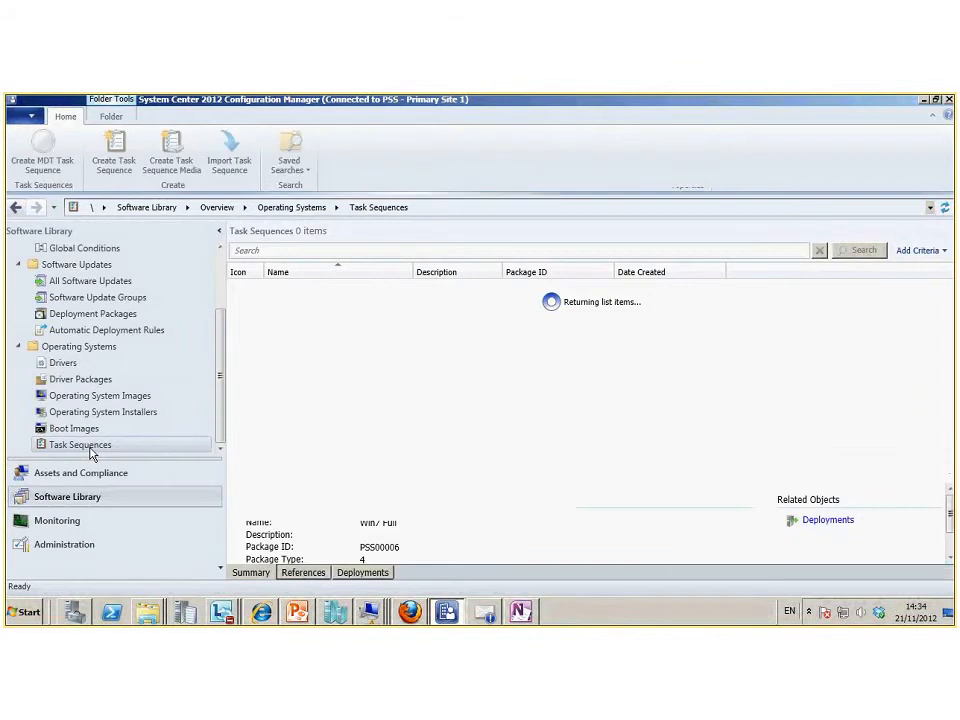
click(173, 158)
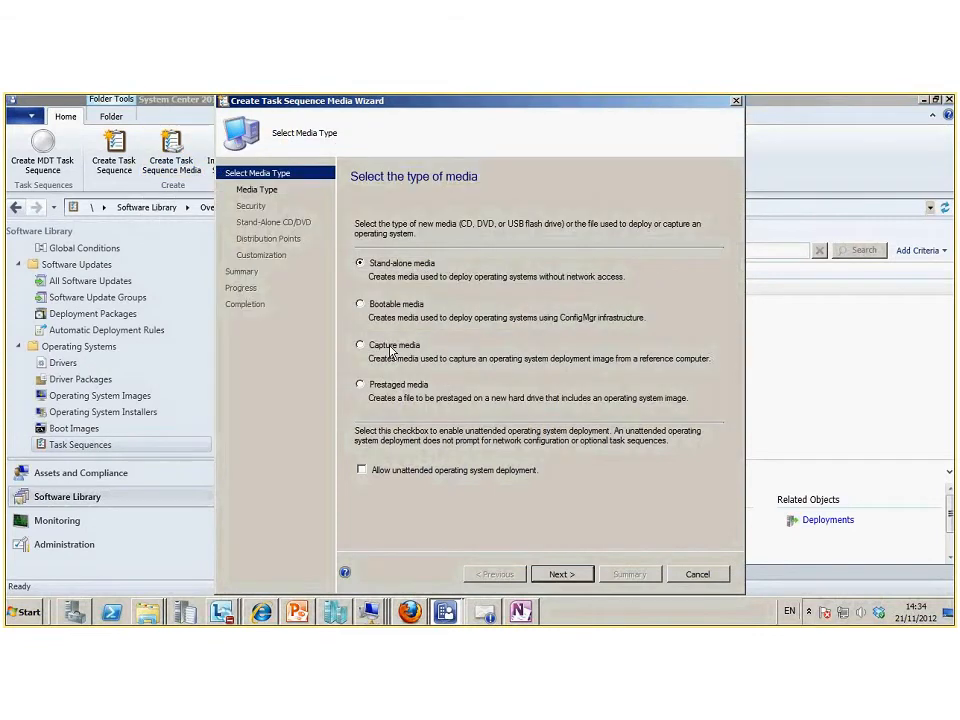
click(392, 350)
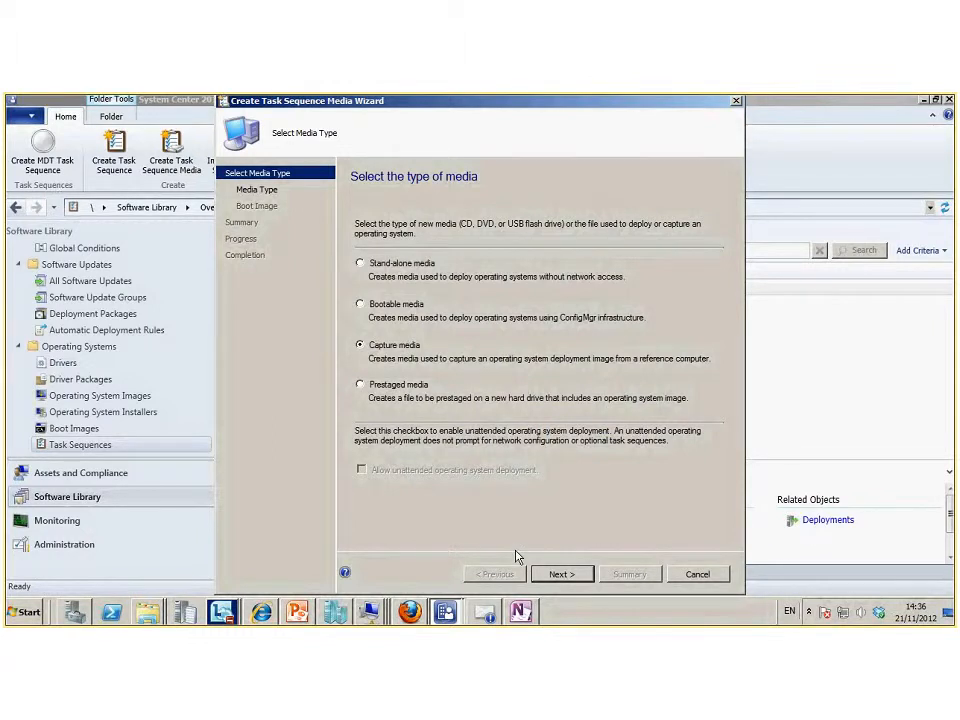
click(561, 574)
- Set the CD/DVD media file path to \\nas\OSD\CAPTURE_MEDIA\capture1.iso and continue to the boot image settings
click(508, 397)
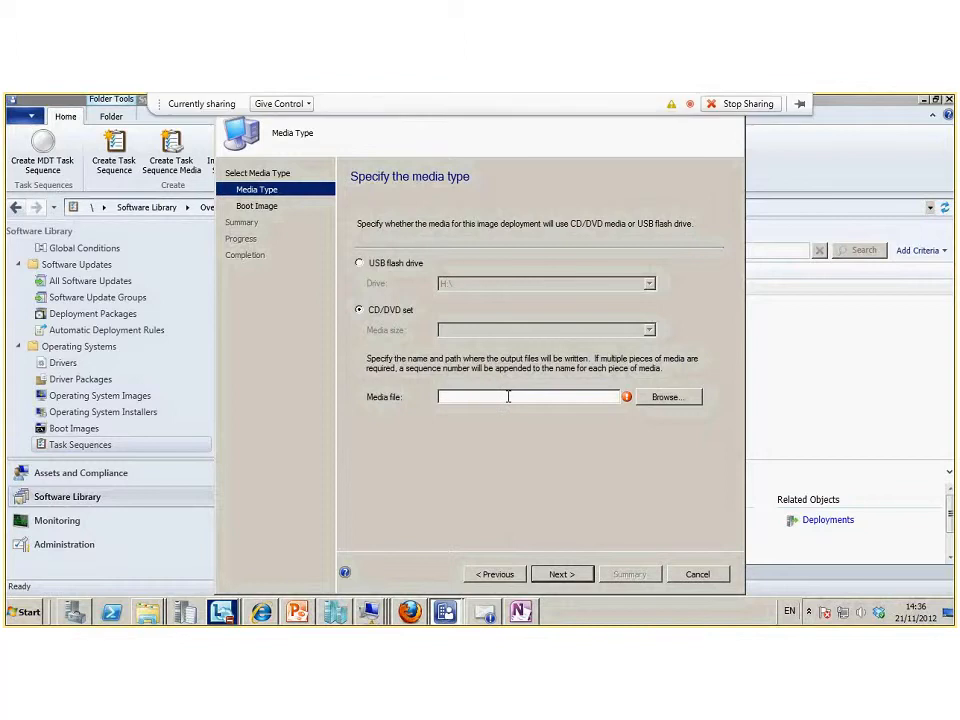
text(\\nas\)
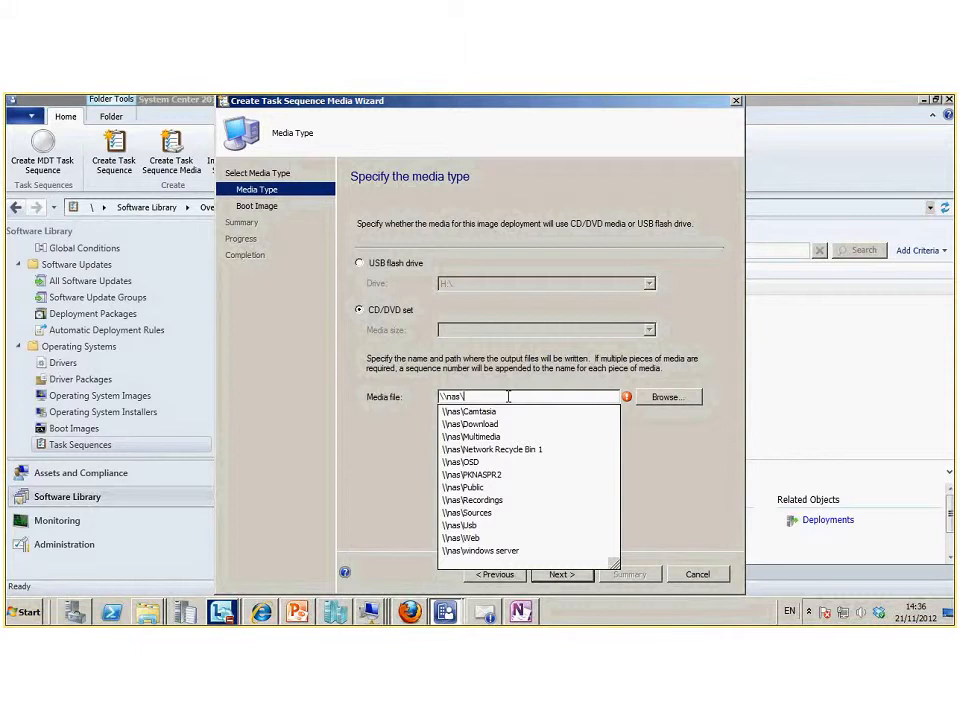
key(Down)
key(Down)
key(Down)
key(Down)
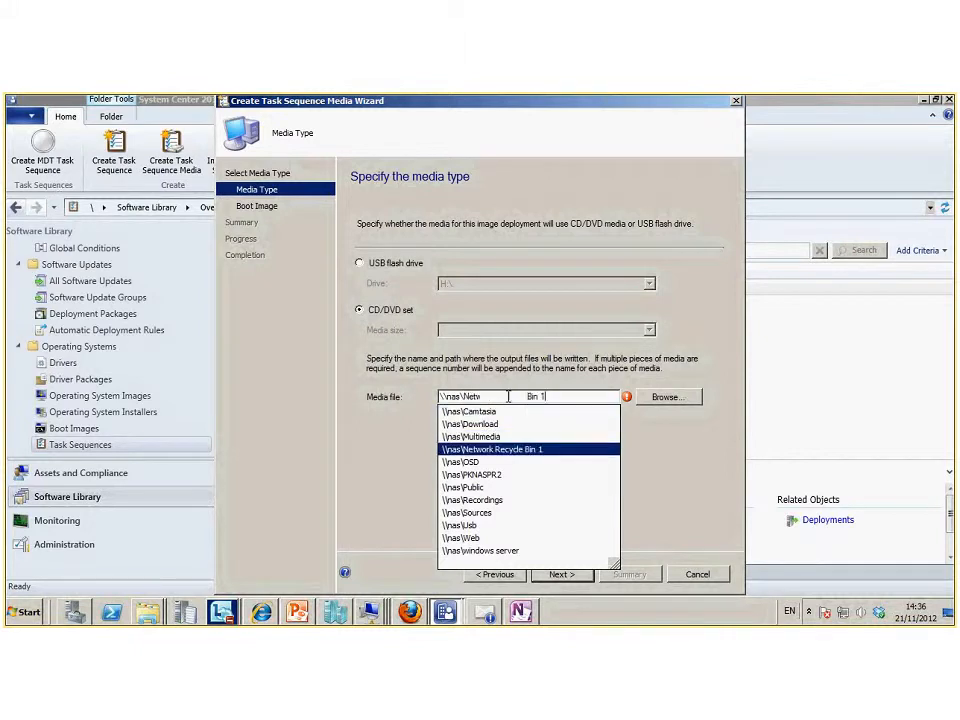
key(Down)
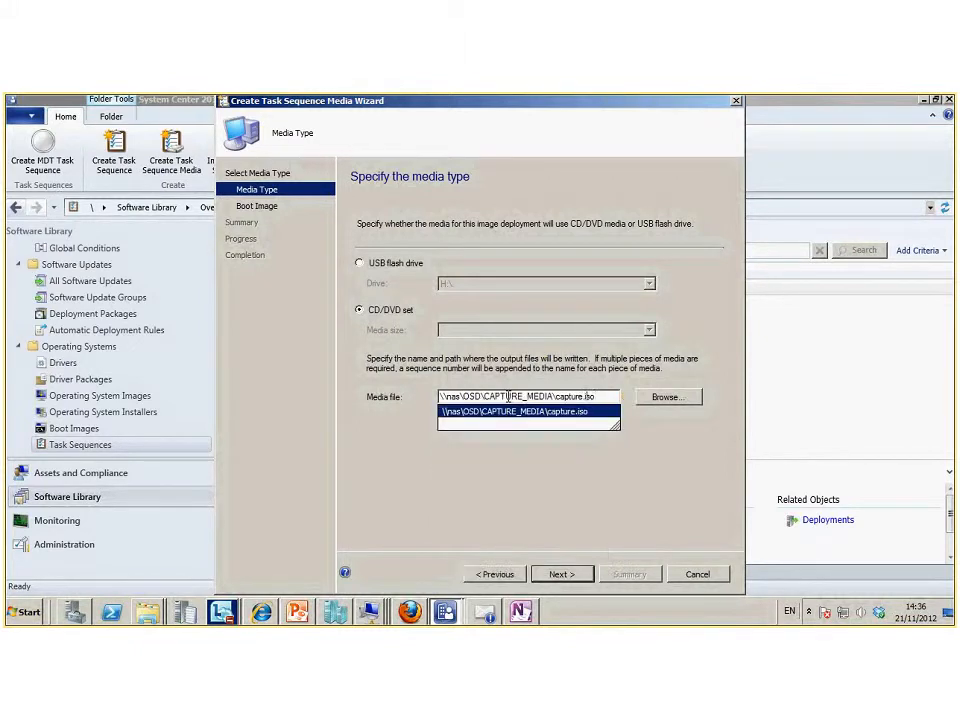
key(Left)
key(Left)
key(Left)
key(Left)
text(1)
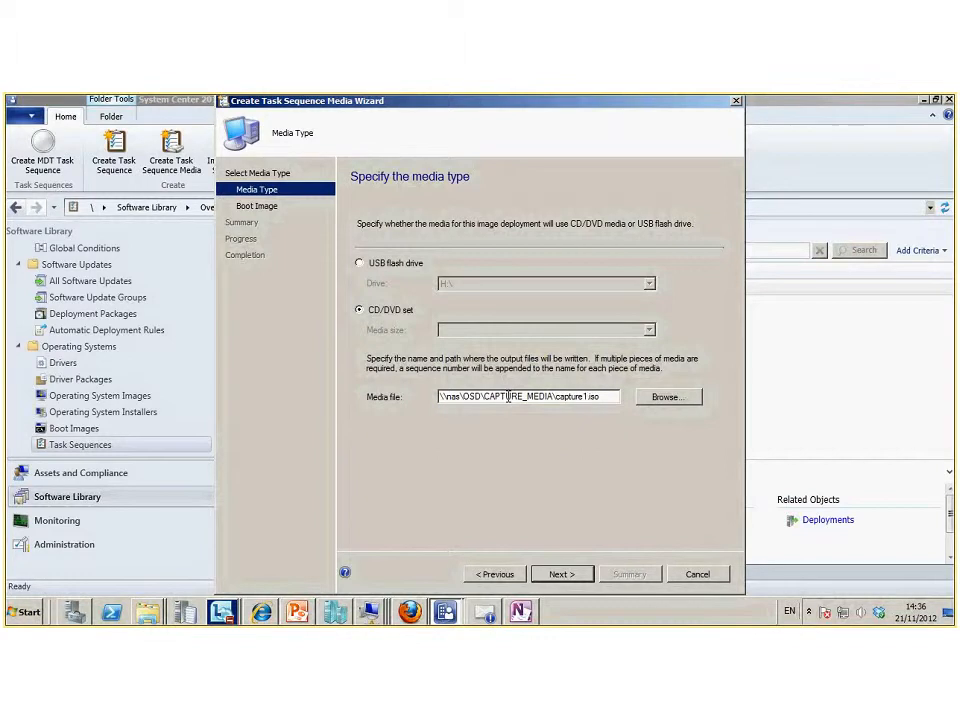
click(562, 577)
- Select Boot image (x64) as the boot image and \\SCCM2.sc.local as the distribution point
click(697, 266)
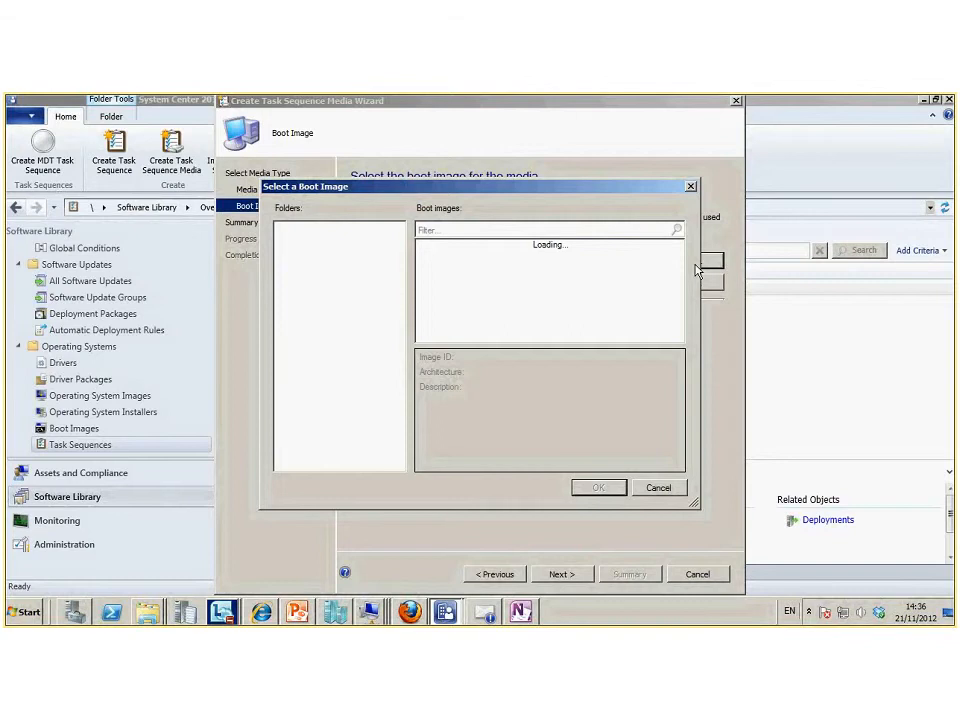
click(481, 255)
click(598, 487)
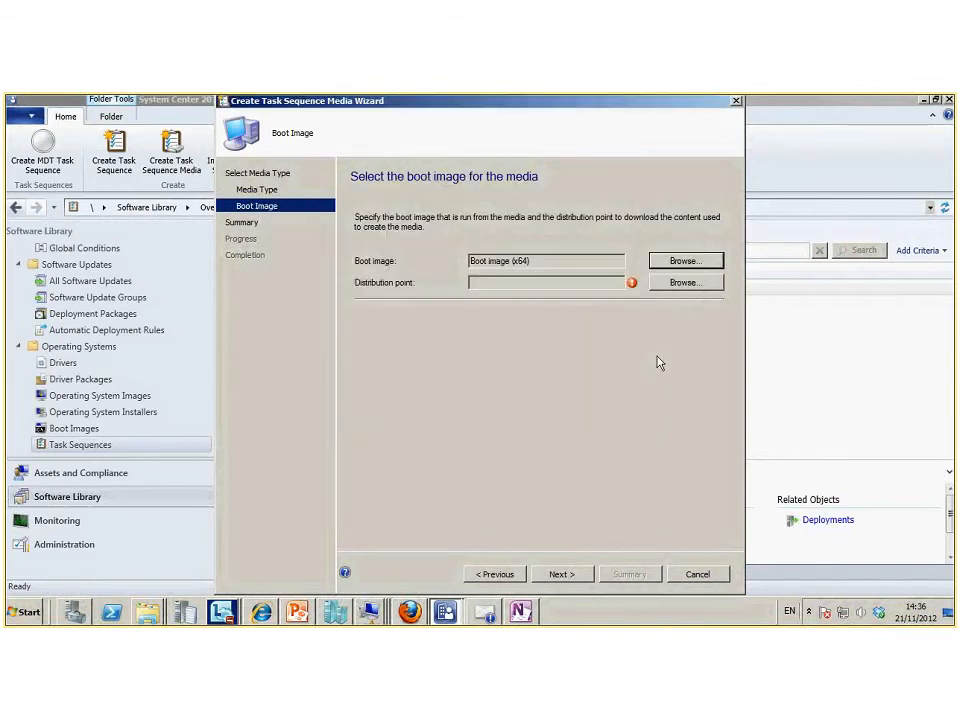
click(682, 286)
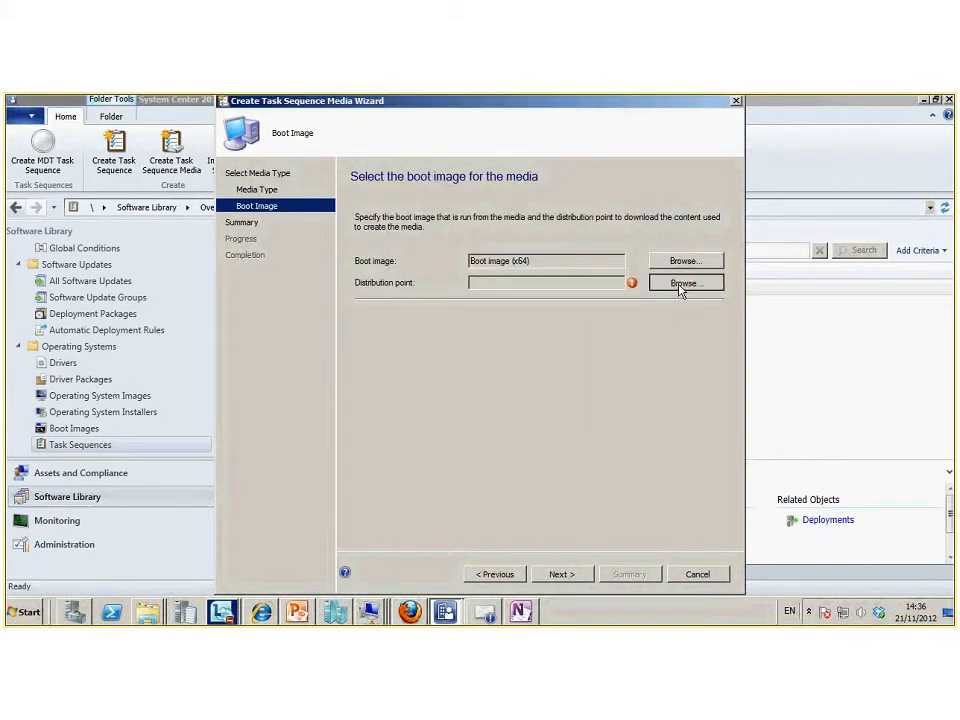
click(360, 310)
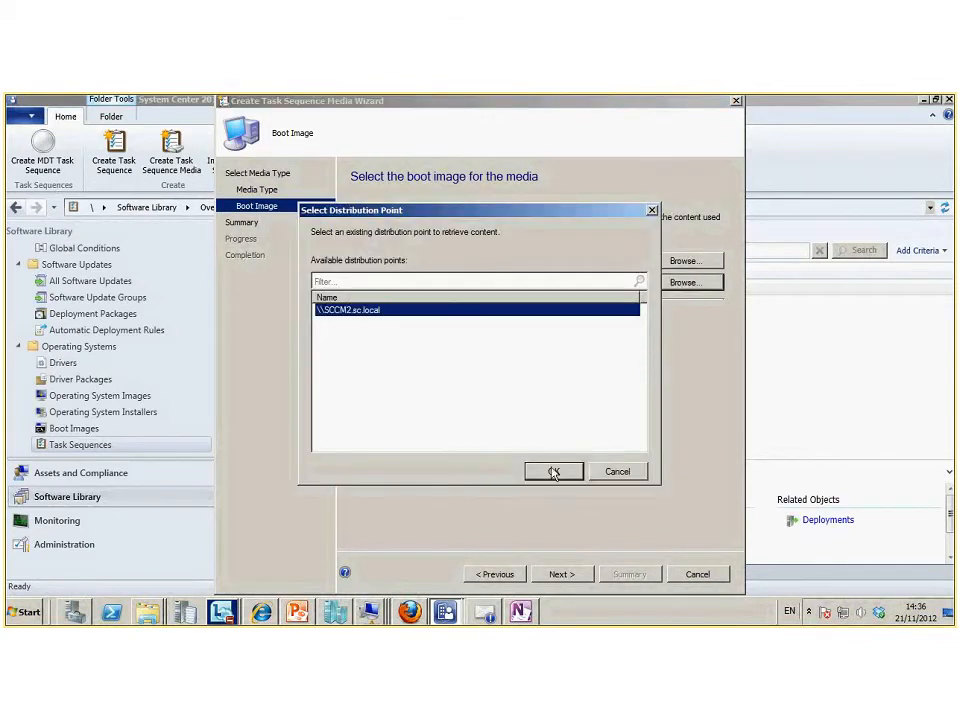
click(553, 471)
- Accept the summarized settings to create the capture media, and close the wizard once it completes
click(574, 578)
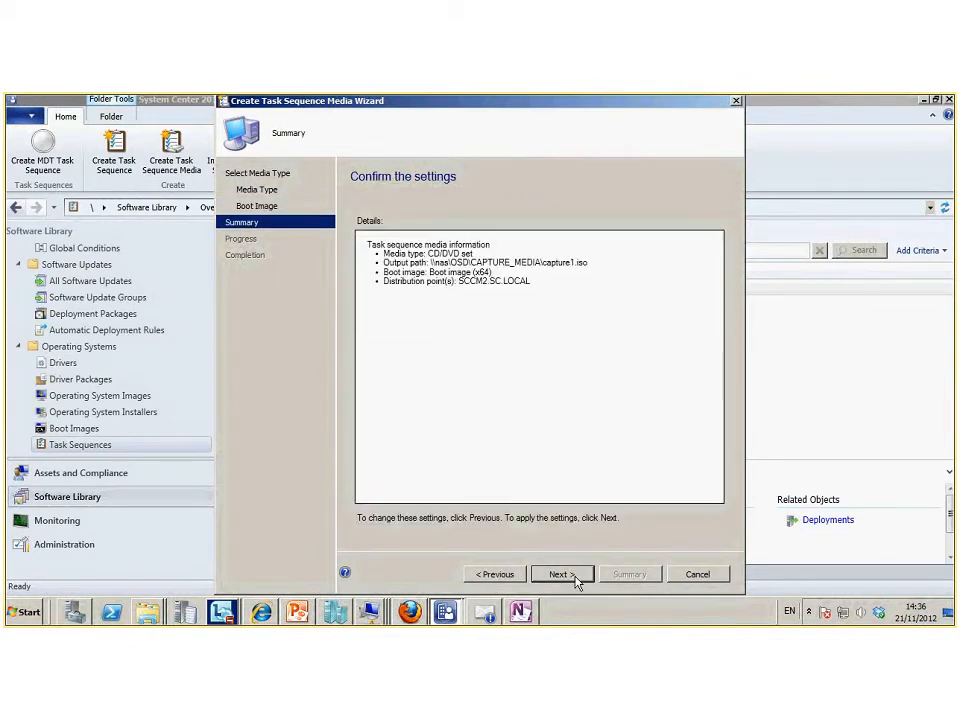
click(560, 575)
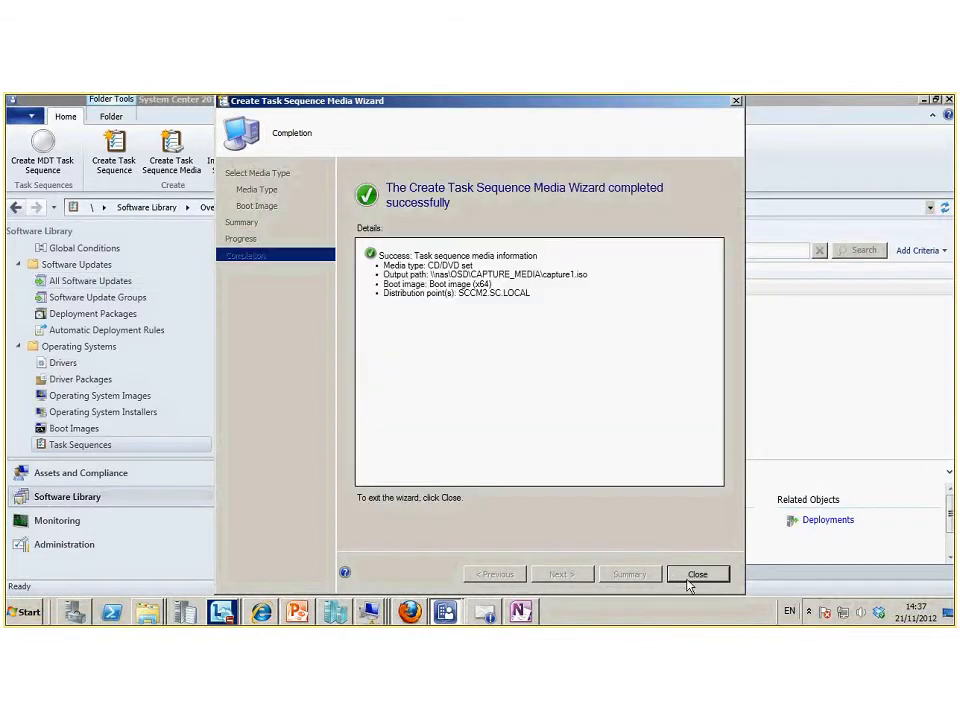
click(698, 575)
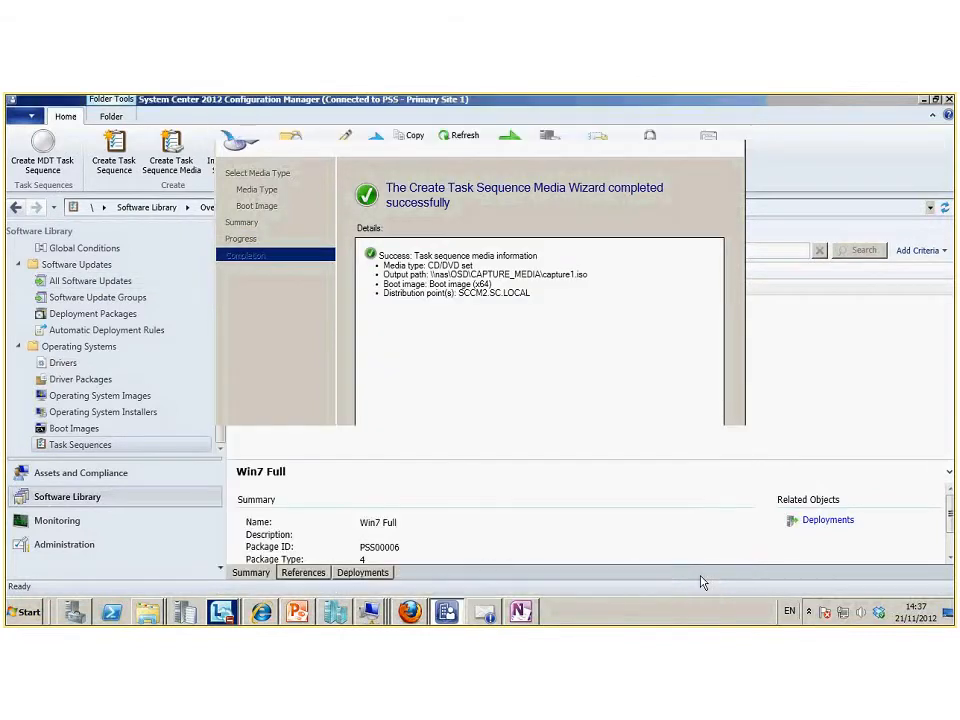
- Switch to the WIN_7 virtual machine connection and open the DVD drive settings of that machine
click(341, 619)
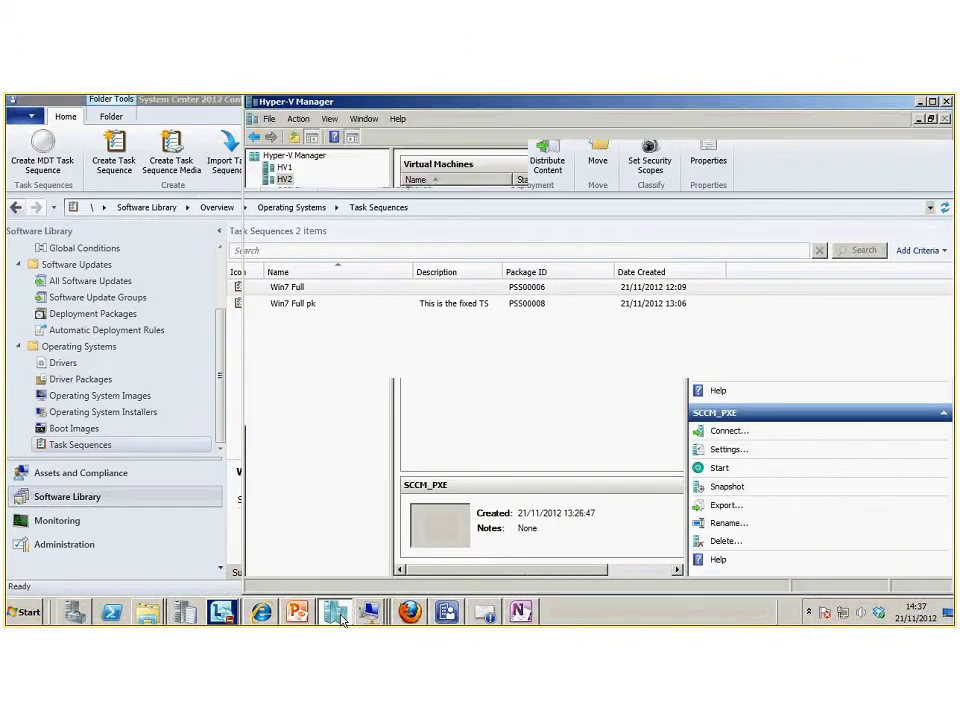
mouse_move(372, 620)
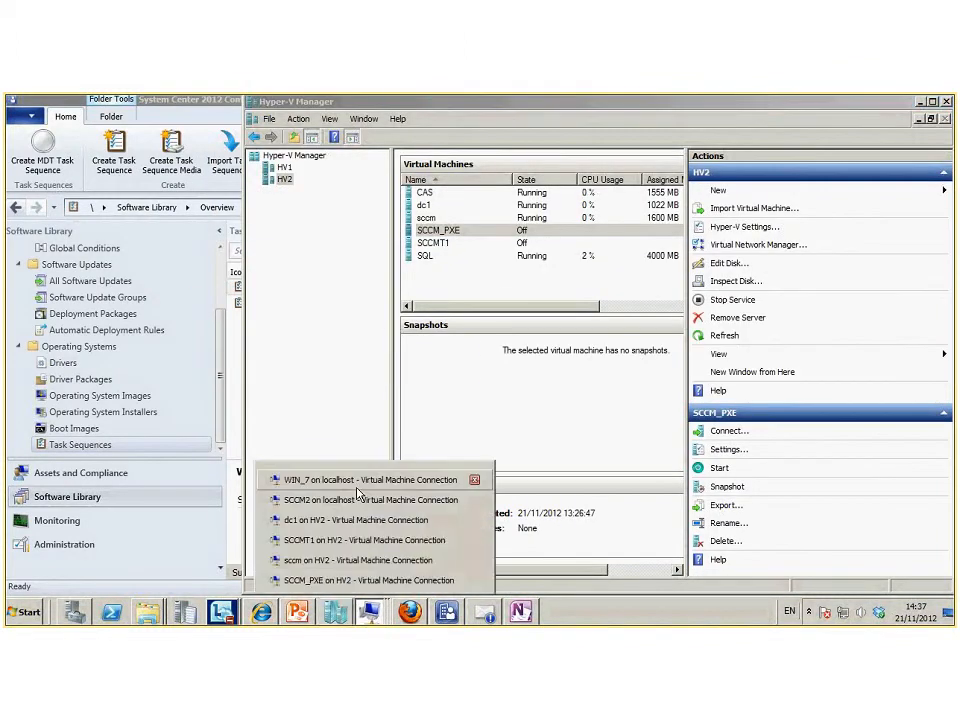
click(308, 478)
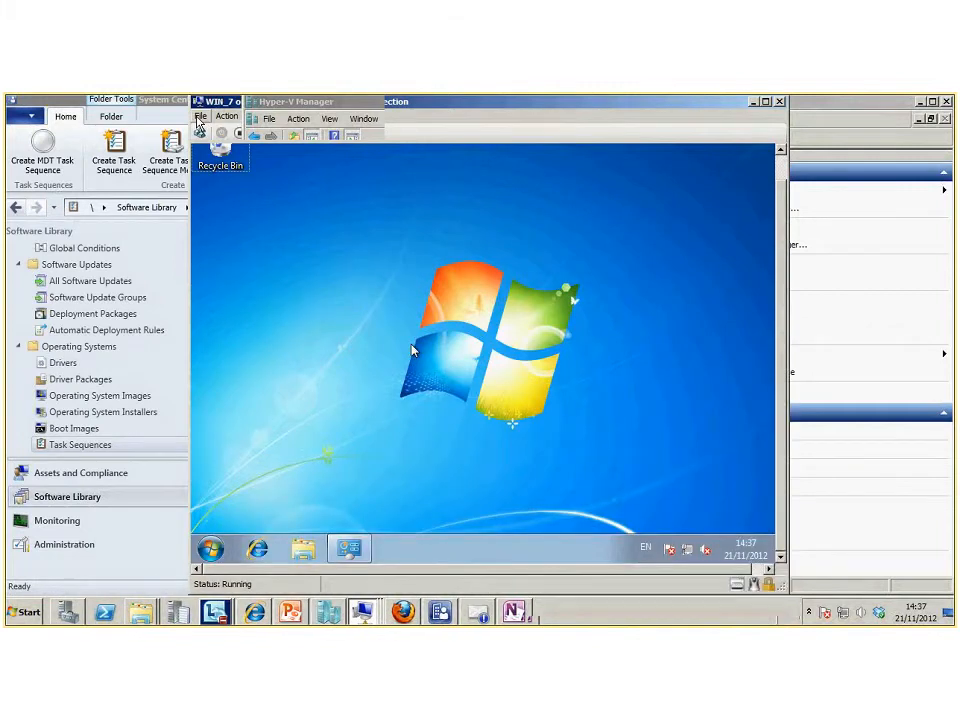
click(199, 118)
click(222, 132)
click(132, 340)
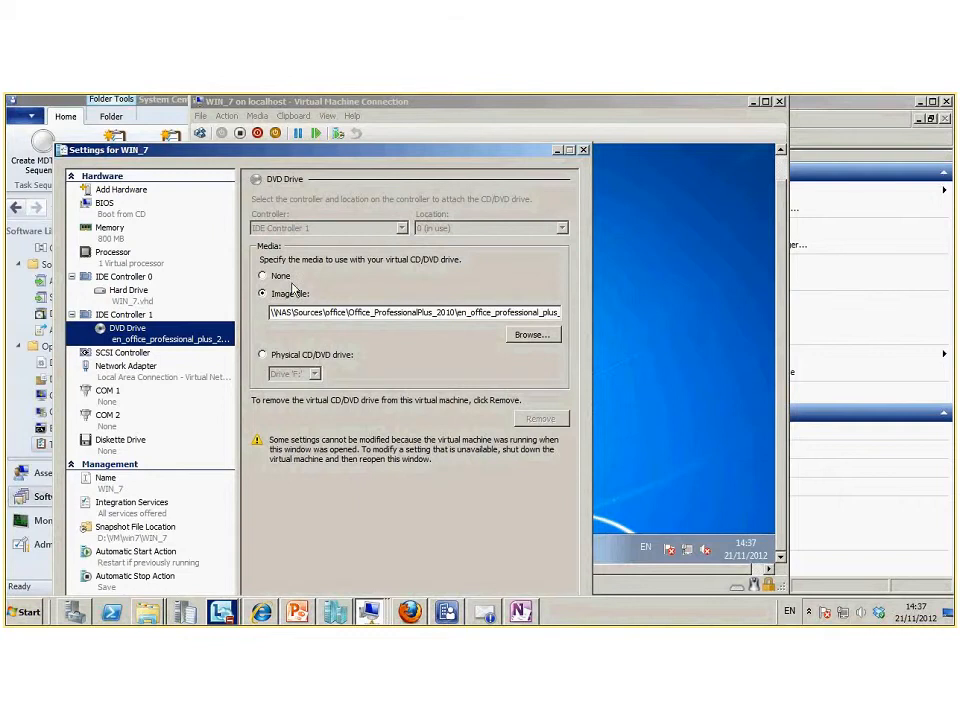
- Mount the image file \\Nas\osd\CAPTURE_MEDIA\capture1.iso in the virtual DVD drive and apply the WIN_7 settings
click(524, 336)
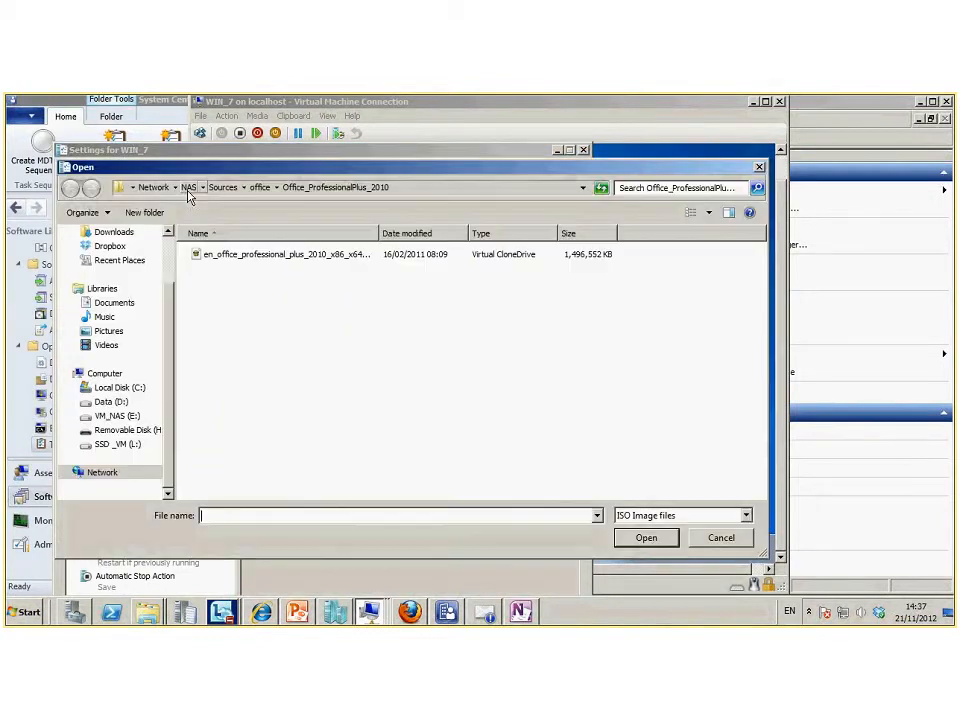
click(188, 187)
double_click(408, 284)
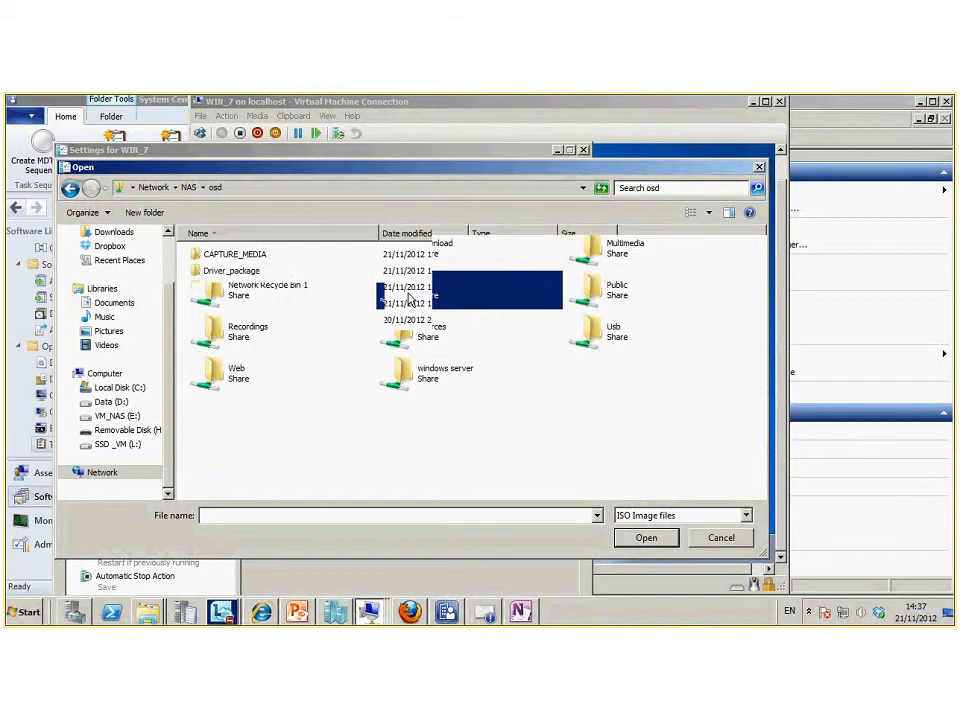
click(262, 257)
double_click(262, 257)
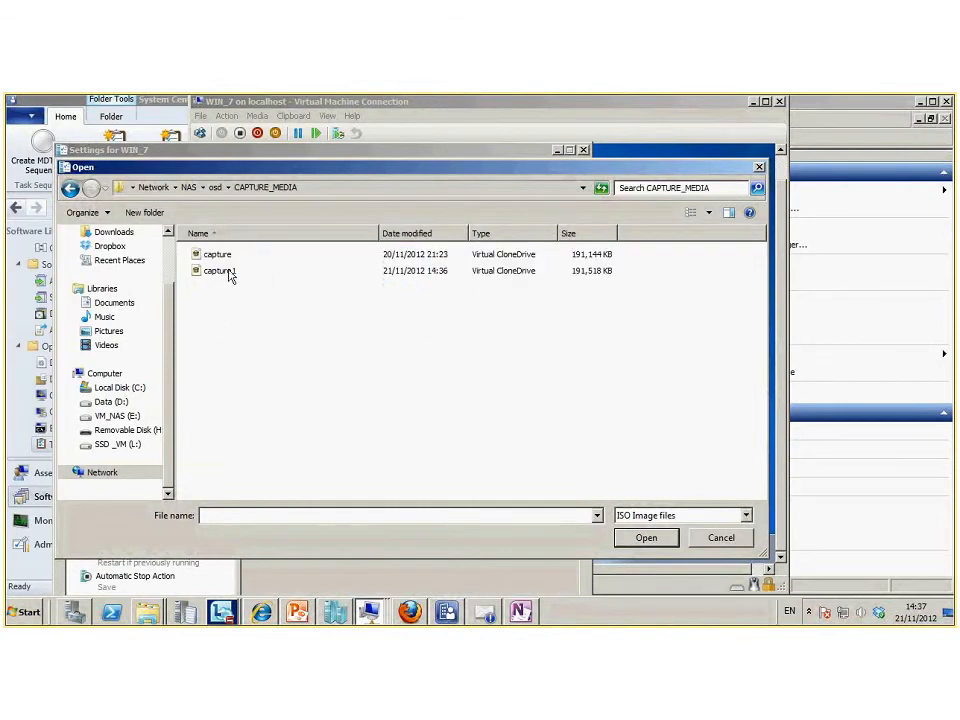
double_click(225, 274)
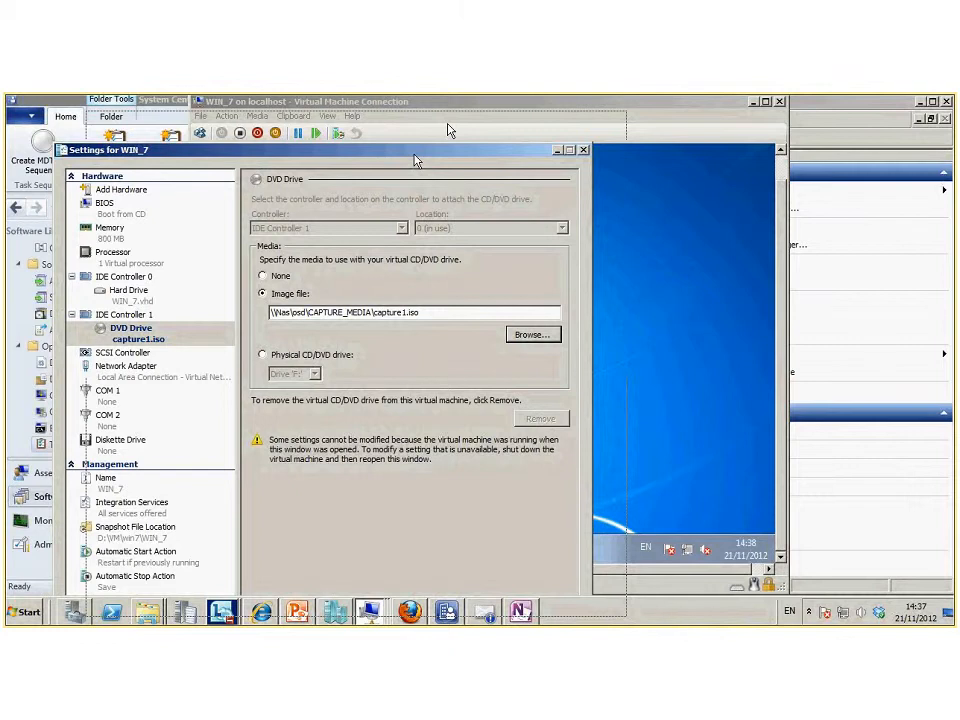
drag(448, 125, 457, 112)
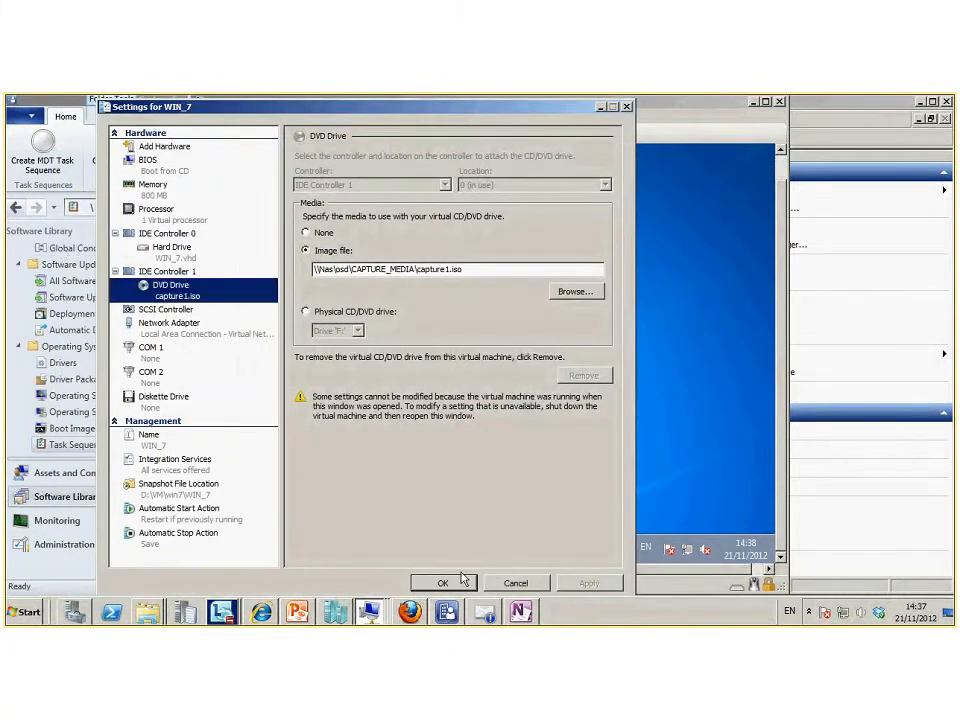
click(455, 583)
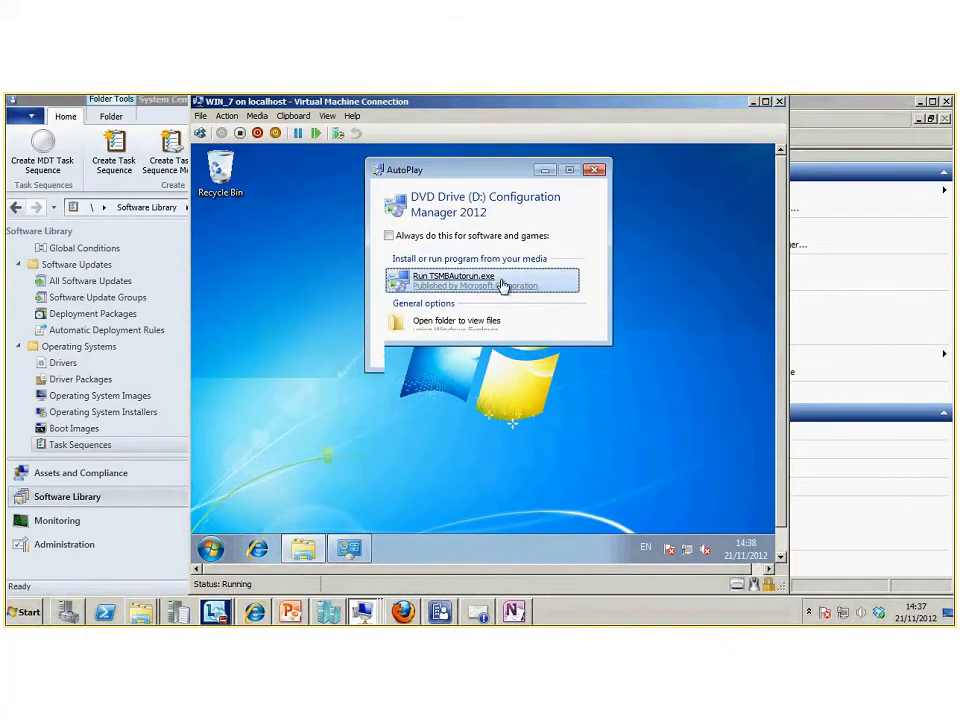
- Run TSMBAutorun.exe from the mounted DVD, allow it to make changes, and continue past the Image Capture Wizard welcome page
click(503, 287)
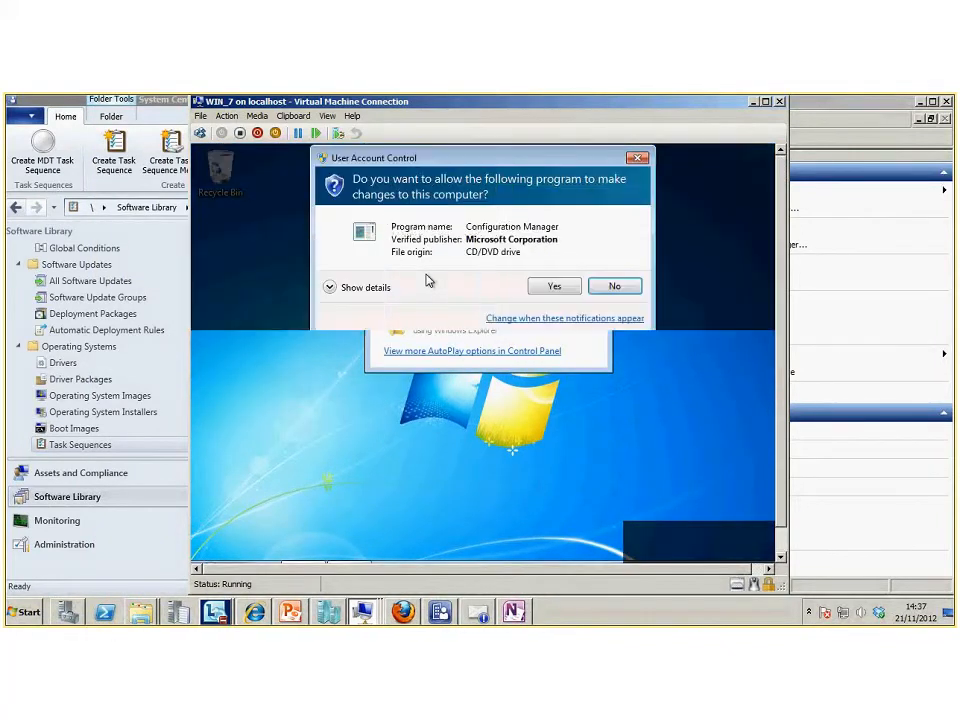
click(562, 287)
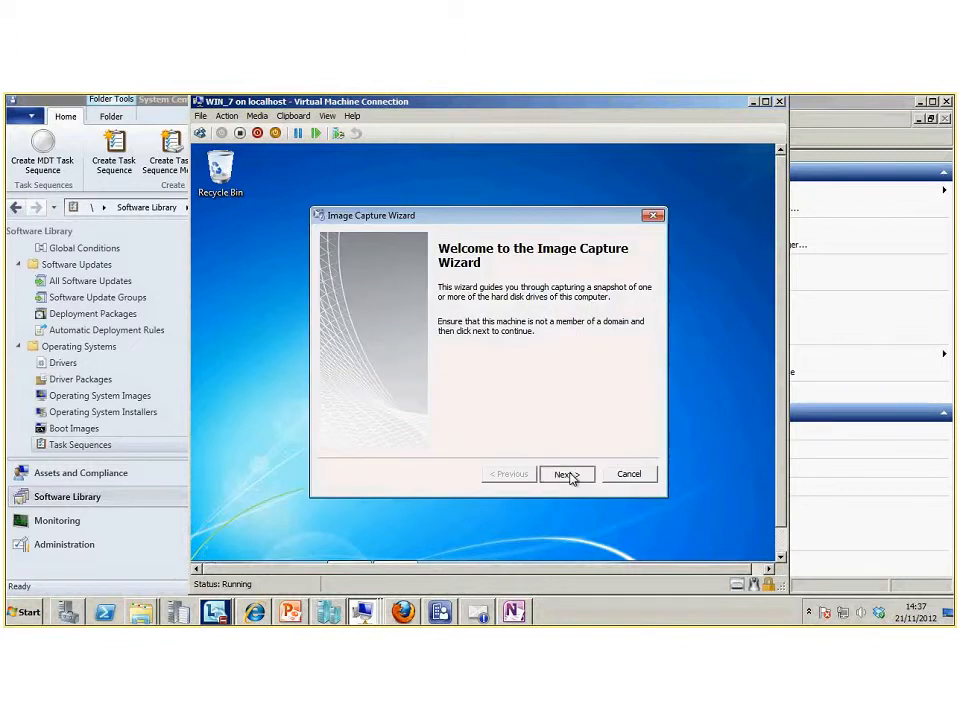
click(566, 474)
- Begin the captured image's destination path with \\192.168.1.200\ instead of the nas host name
click(437, 327)
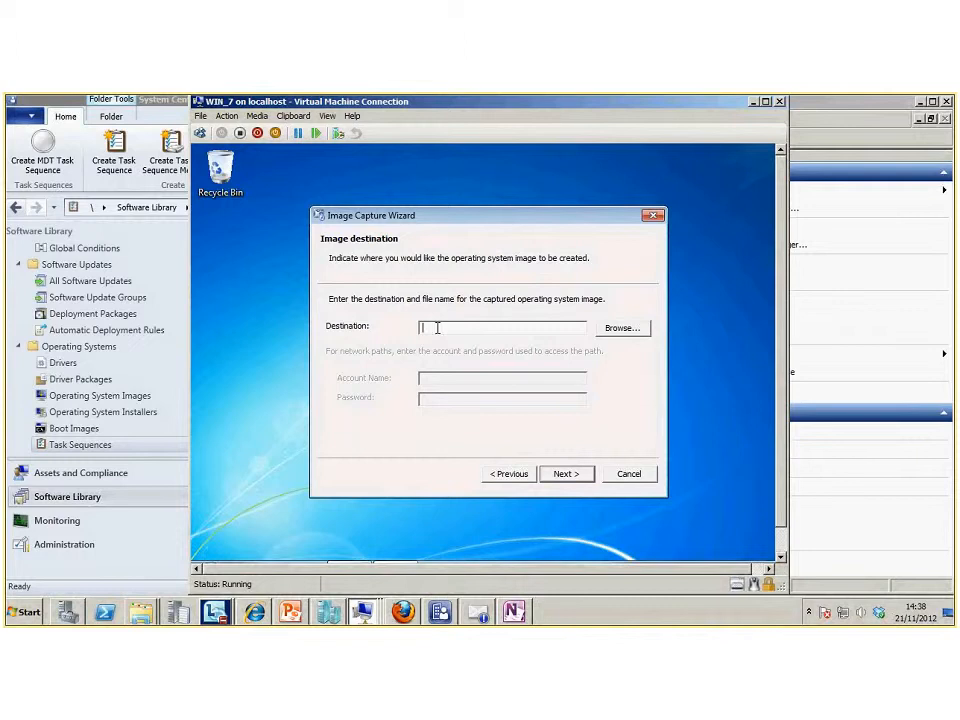
text(\nas)
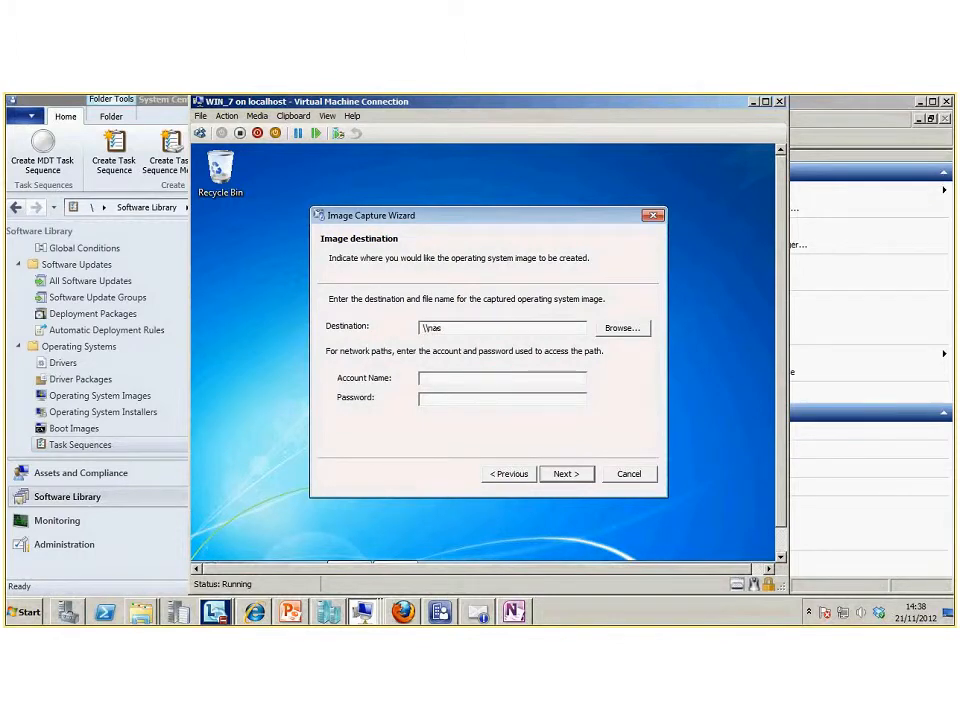
text(\)
text(osd)
key(BackSpace)
key(BackSpace)
key(BackSpace)
key(BackSpace)
key(BackSpace)
key(BackSpace)
text(192.168.1.200\)
- Try to open the network share \\192.168.1.200\osd\ from the virtual machine's Start search
click(209, 549)
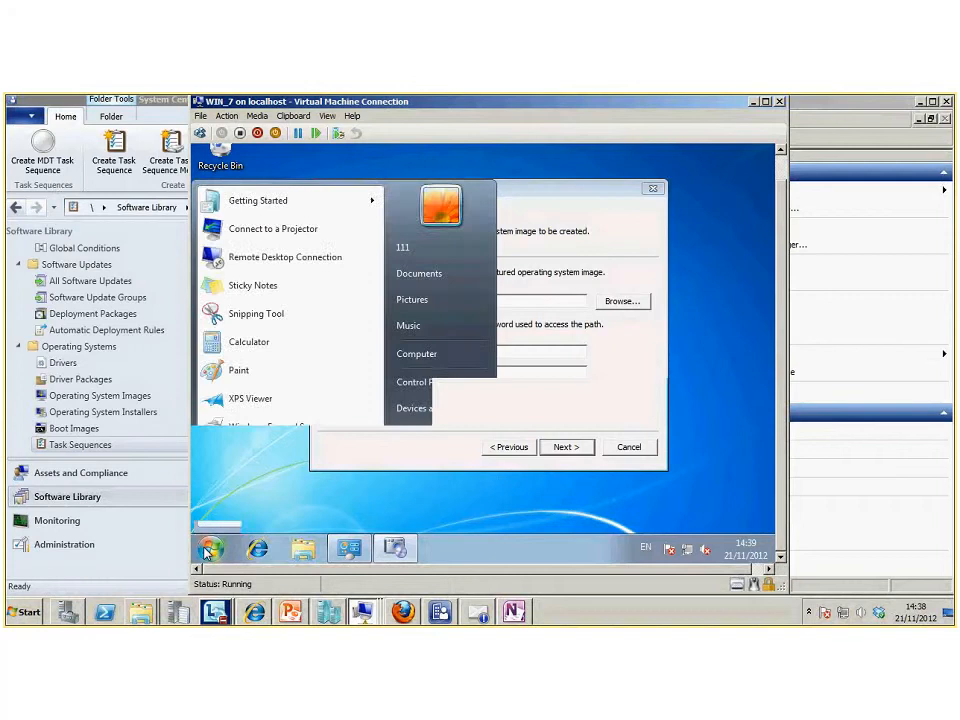
text(\192)
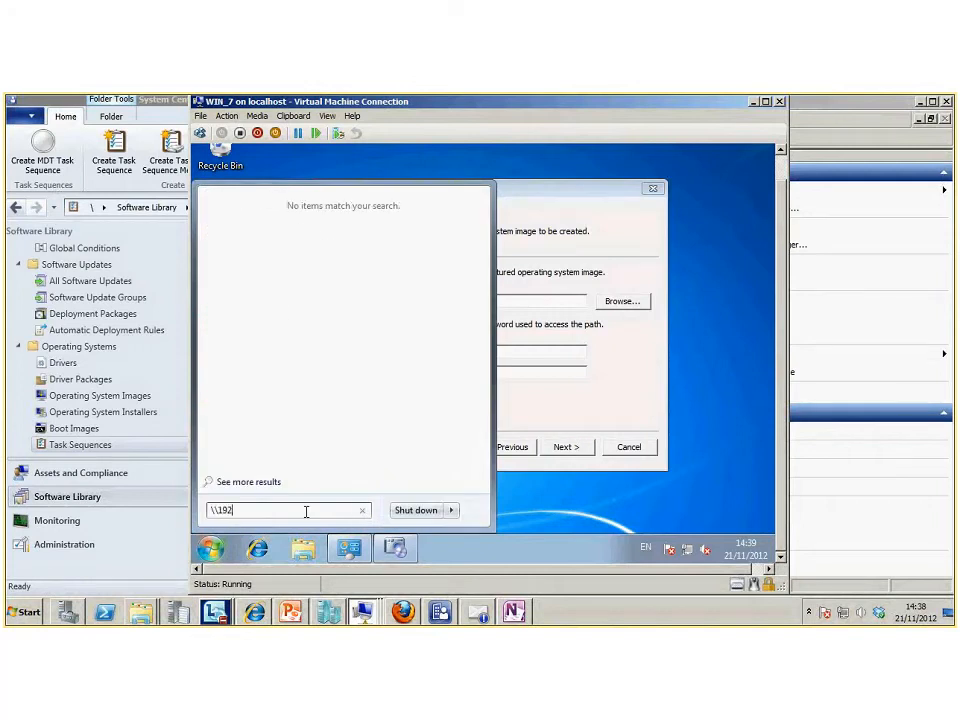
text(.168.1.200\osd\)
- Extend the destination path with osd\image, and locate the wim_capture folder in the nas OSD share on the host
click(508, 299)
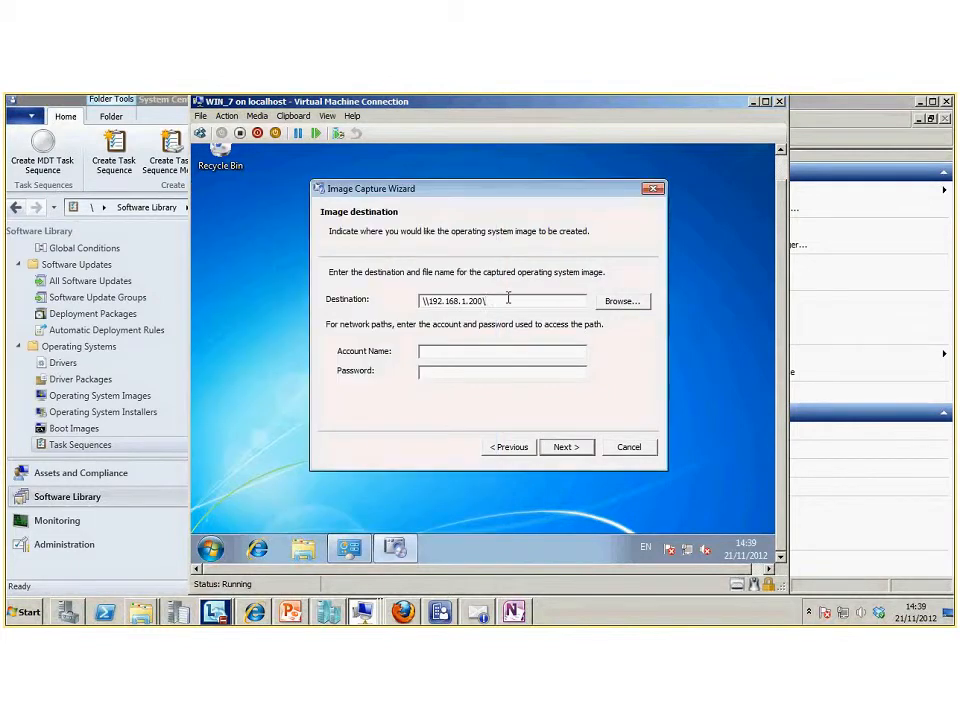
text(osd\image)
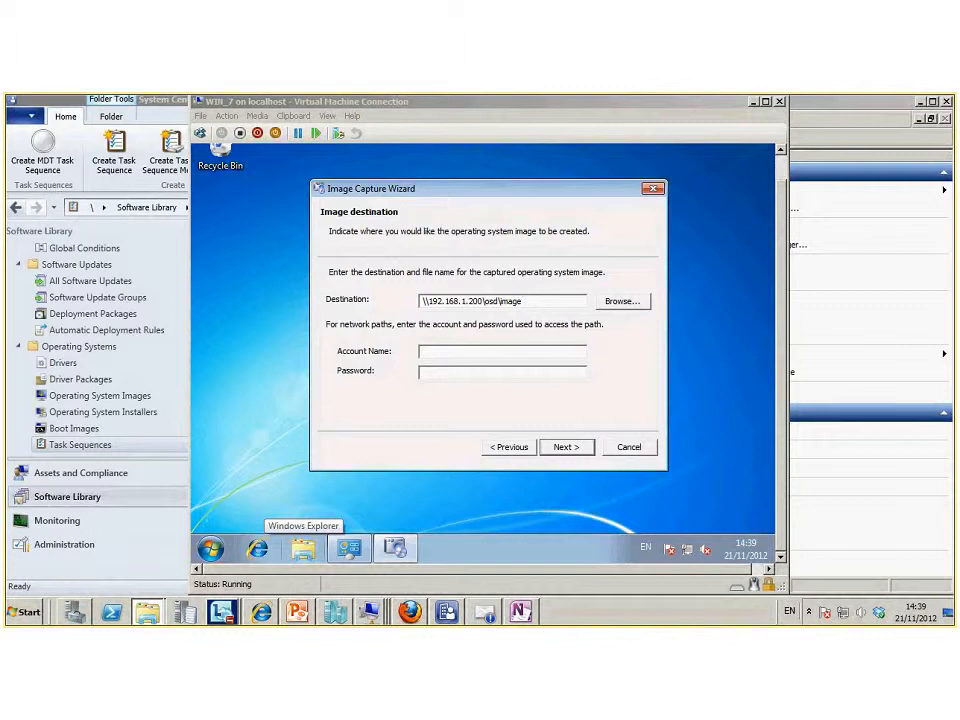
drag(955, 292, 727, 290)
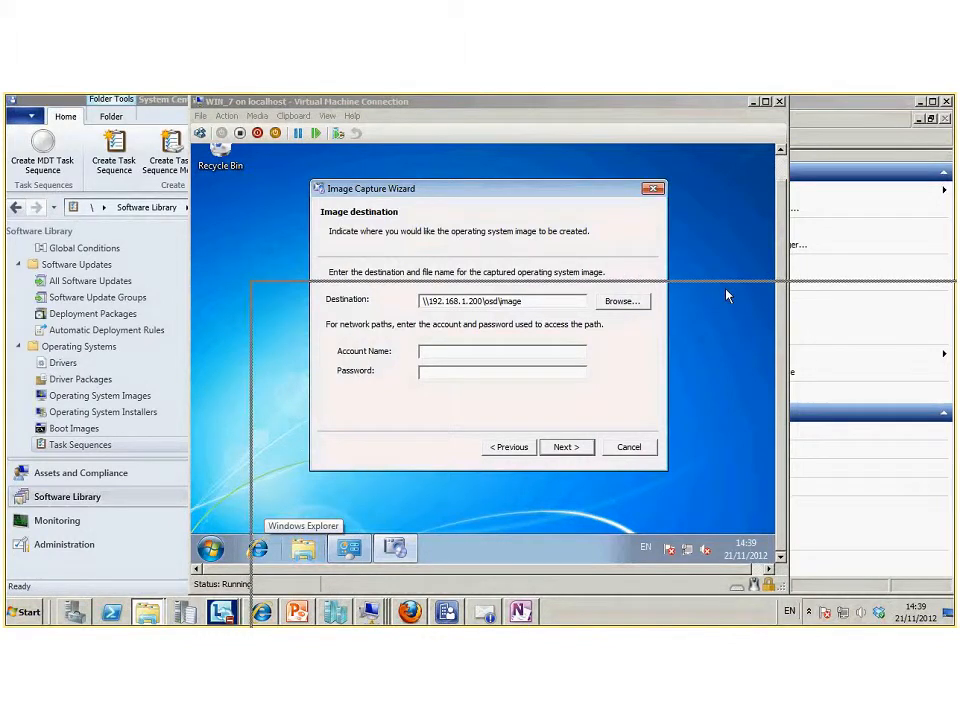
drag(727, 295, 715, 296)
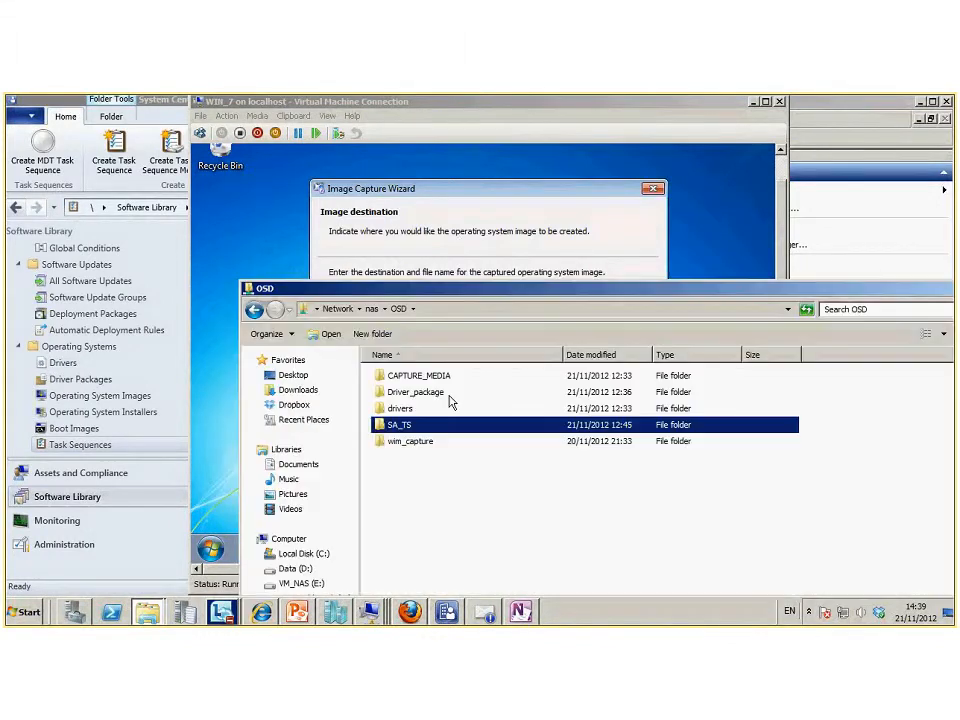
click(437, 446)
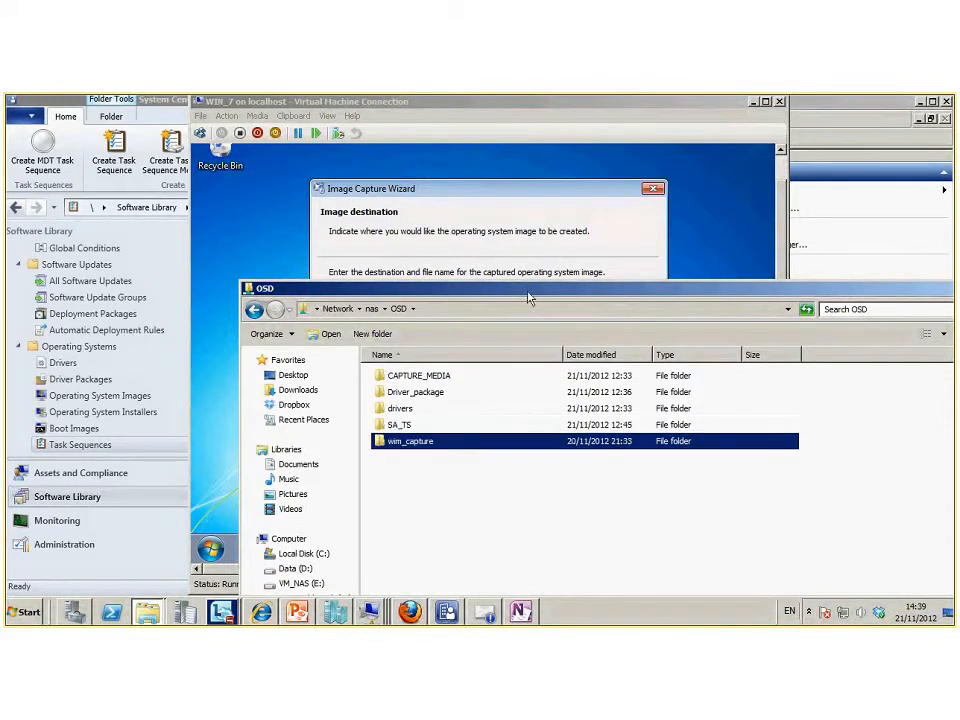
drag(529, 296, 466, 498)
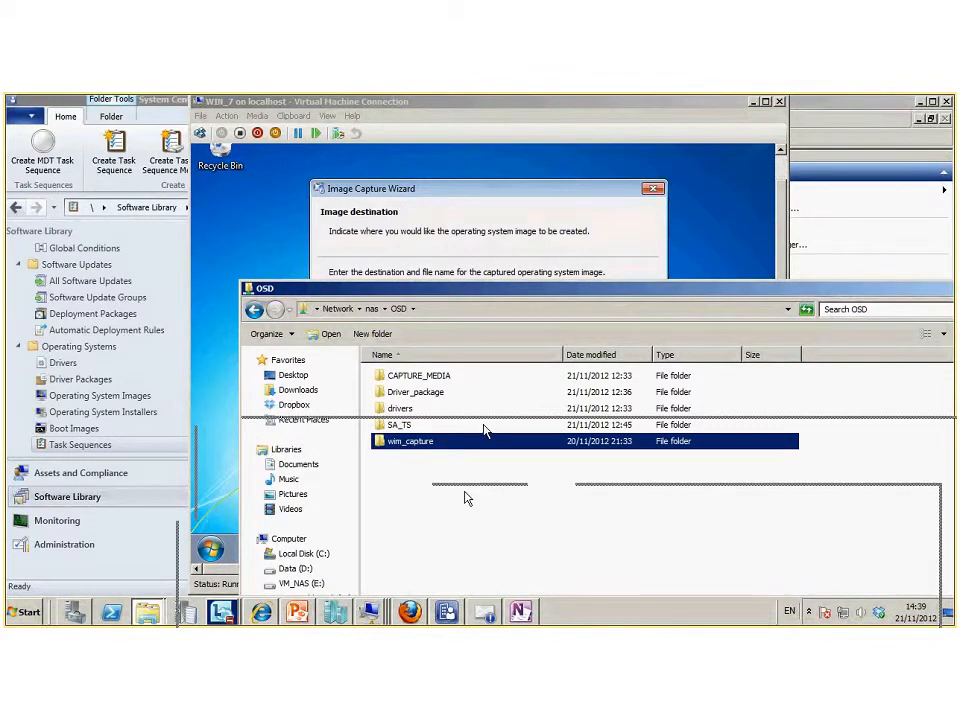
- Correct the image destination to \\192.168.1.200\osd\wim_capture\win70.wim and dismiss the network error
click(535, 303)
key(Left)
key(Left)
key(Left)
key(Left)
key(Left)
text(wim)
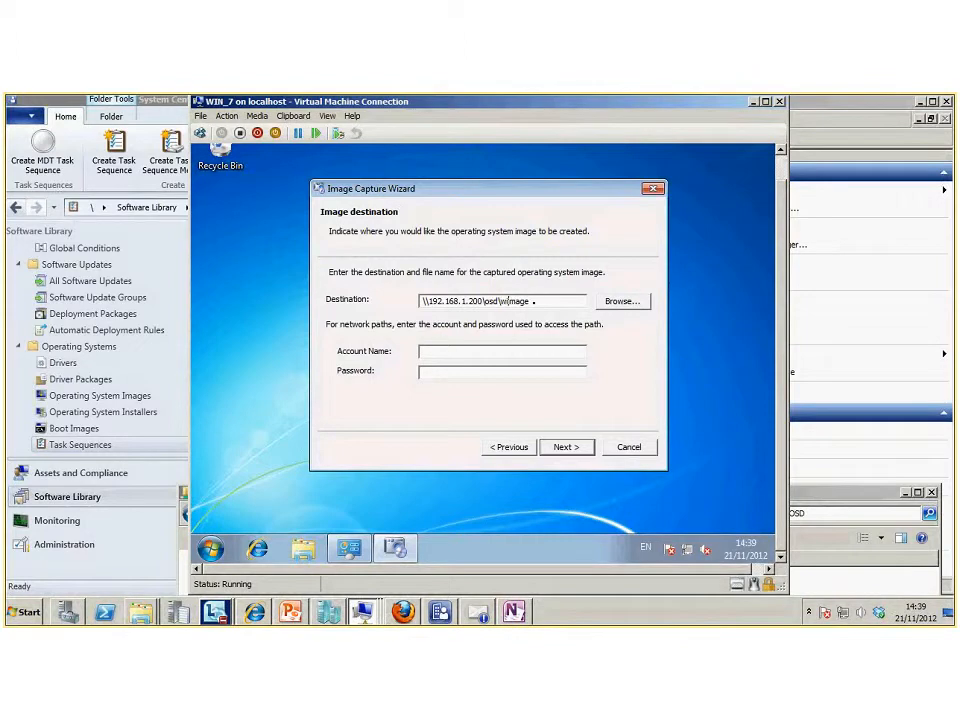
text(_)
key(Delete)
key(Delete)
key(Delete)
key(Delete)
key(Delete)
text(capture\win70.wim)
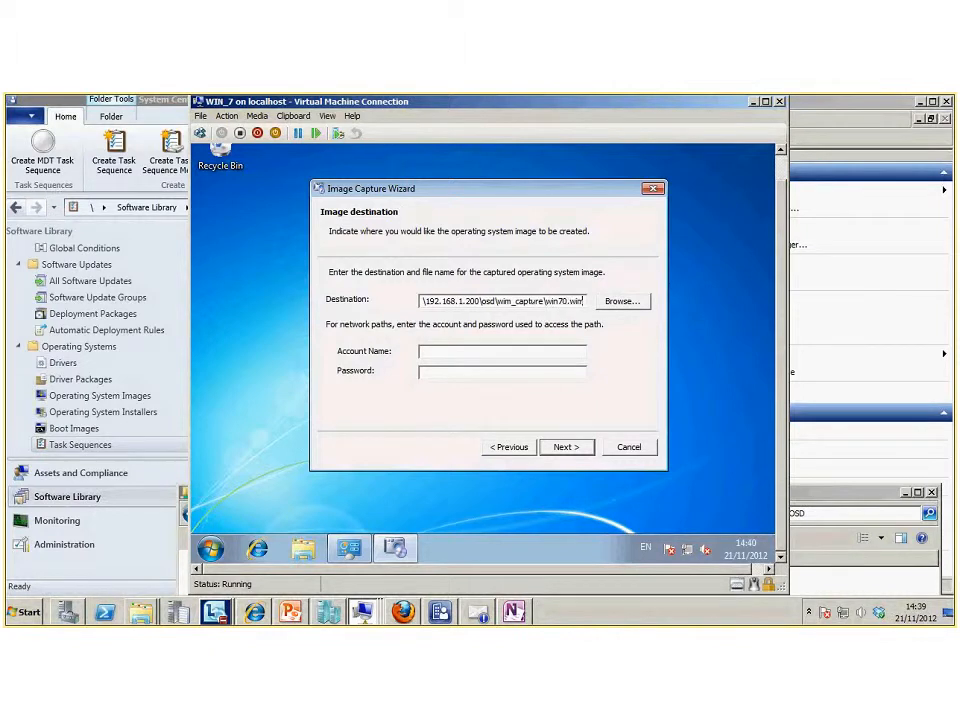
key(Tab)
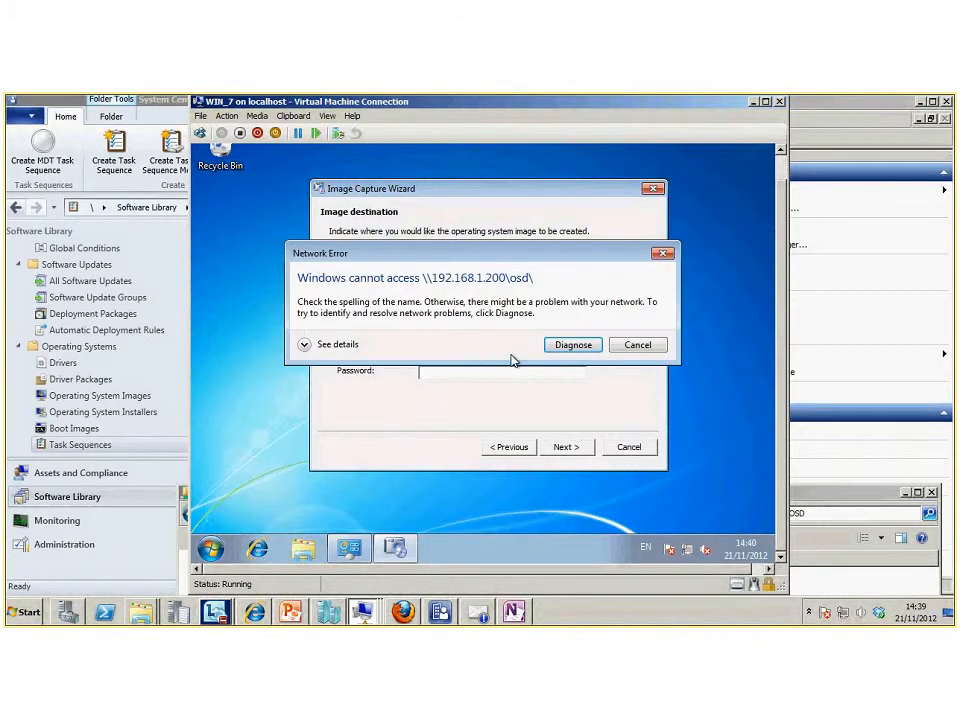
key(Escape)
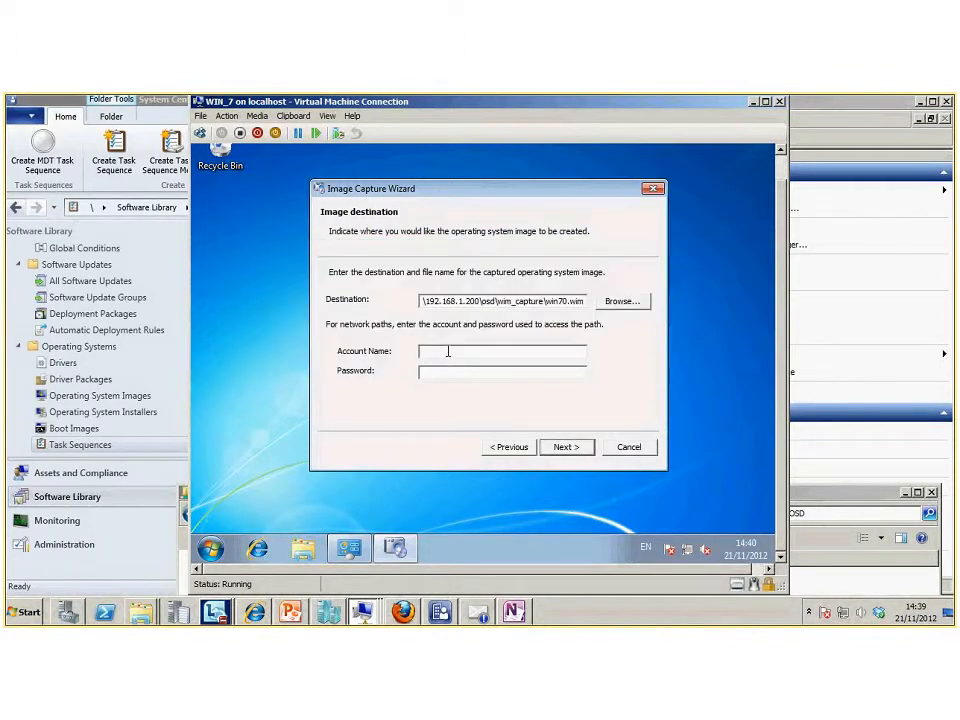
- Enter 192.168.1.200\admin as the share's account name, type the account password, and submit the image destination page
click(450, 350)
text(192.168.1.200\admin)
key(Tab)
text(*********)
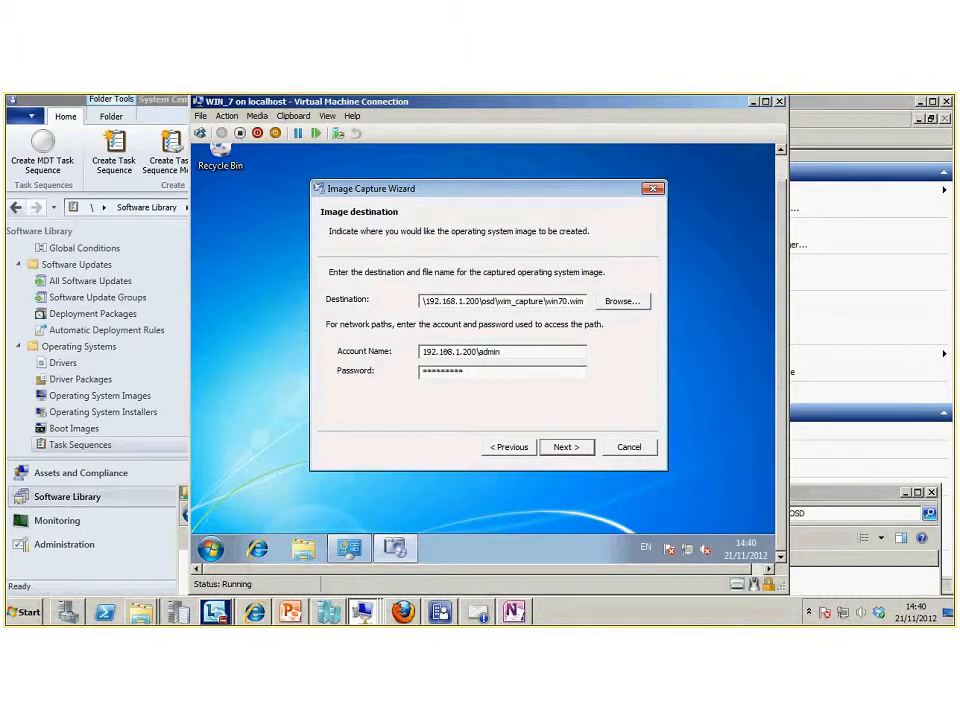
click(561, 451)
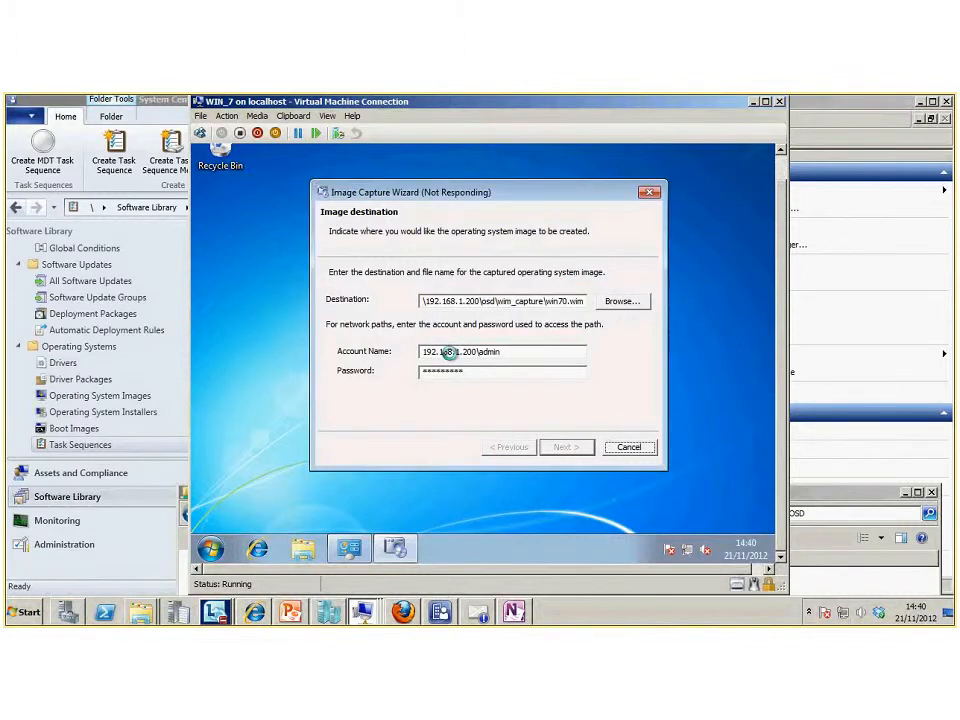
- Open a command prompt in the virtual machine and try to run net use w: 192.168.1.200\osd
click(226, 548)
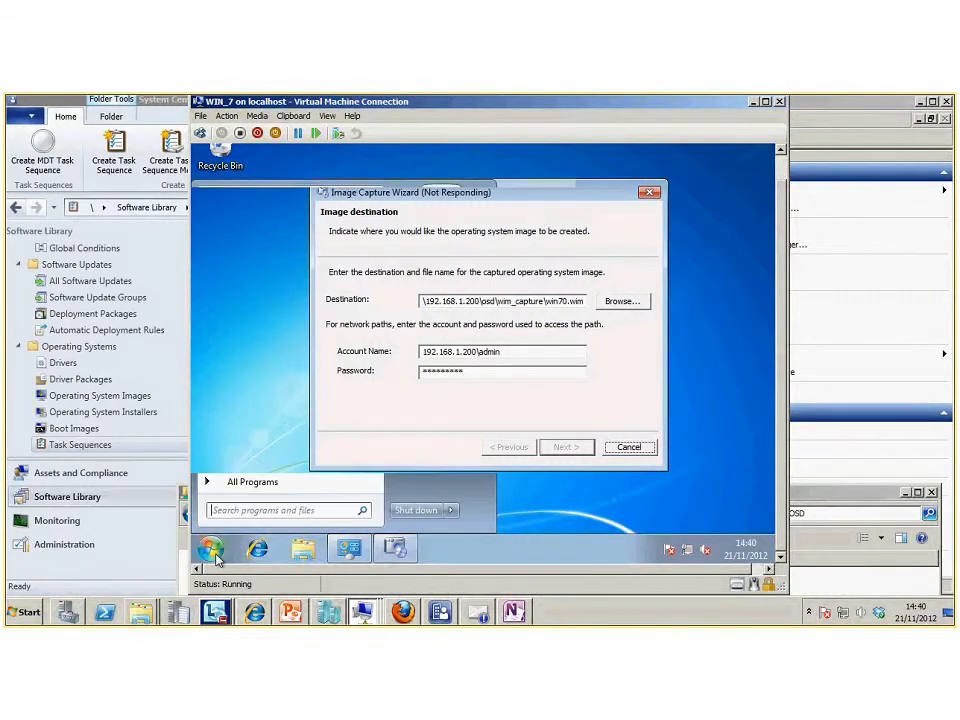
text(cmd)
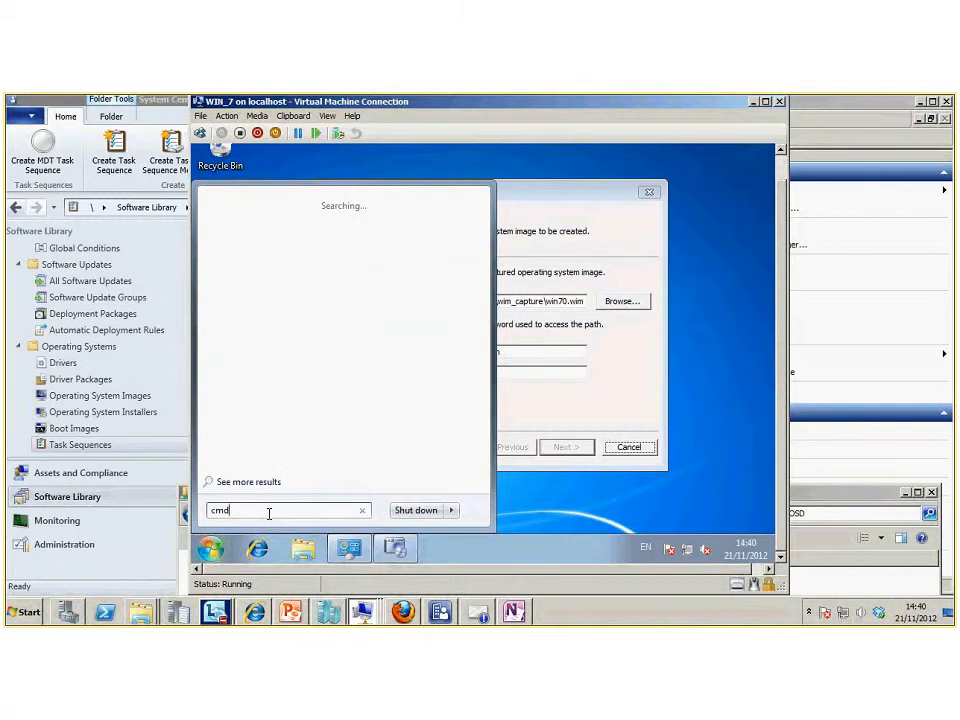
key(Return)
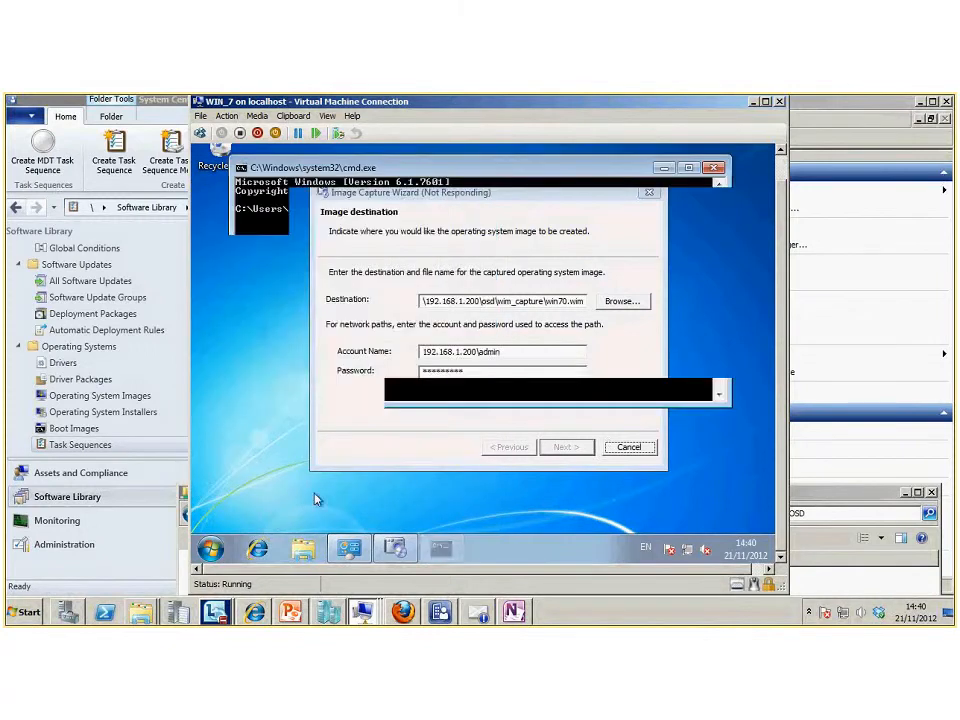
text(n)
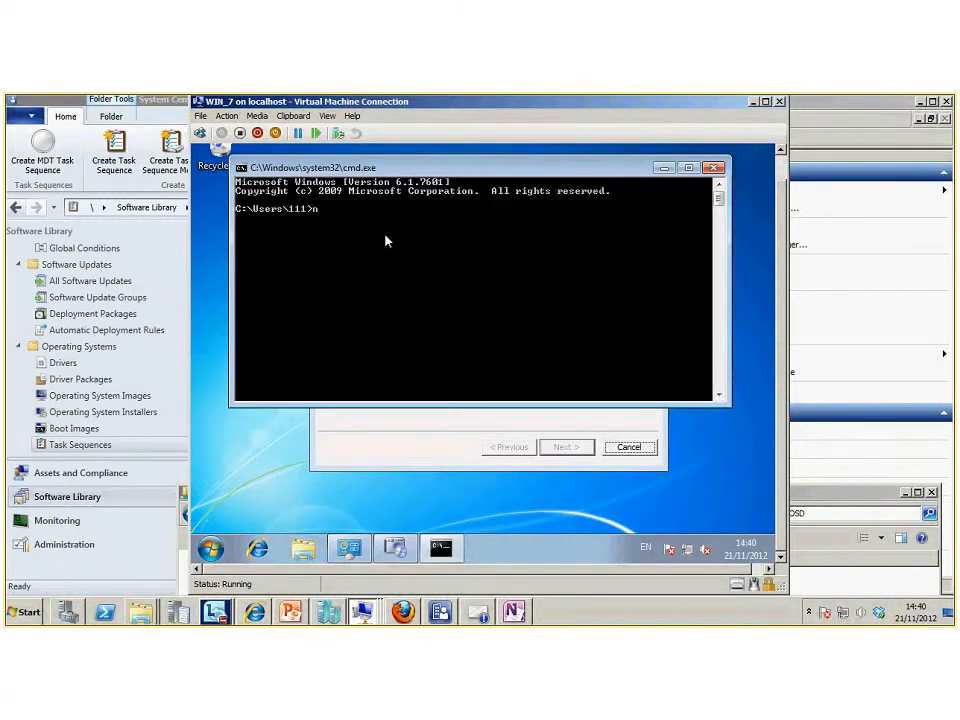
text(et use w: 192.168.1.200\osd)
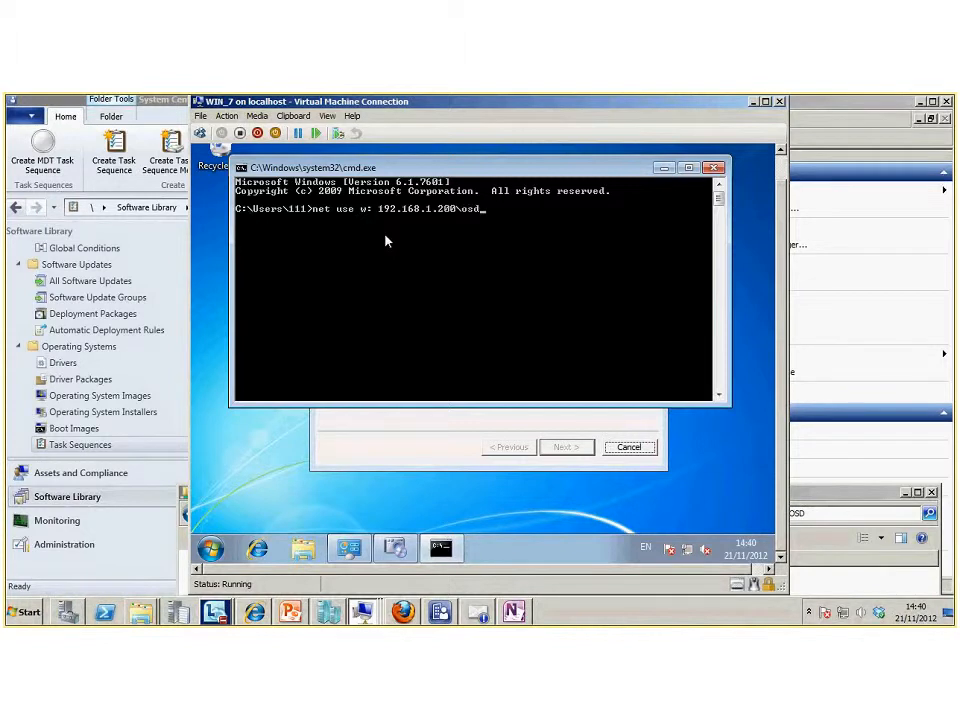
key(Return)
- Try to map drive W: again with the full UNC path, using net use w: \\192.168.1.200\osd
text(ipcon)
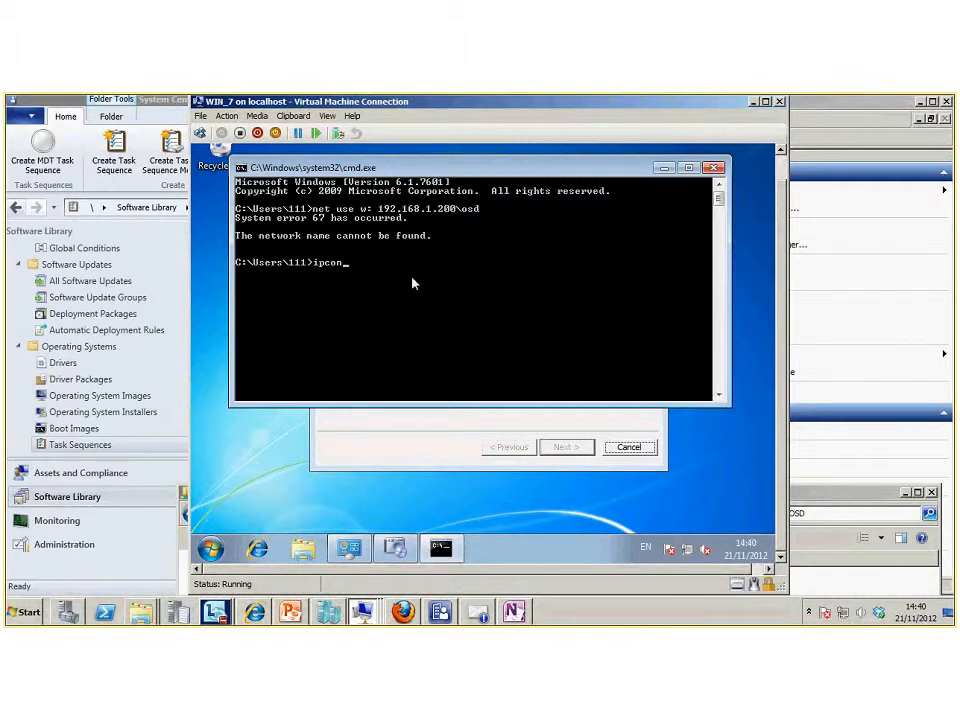
key(Up)
text(\\)
key(Return)
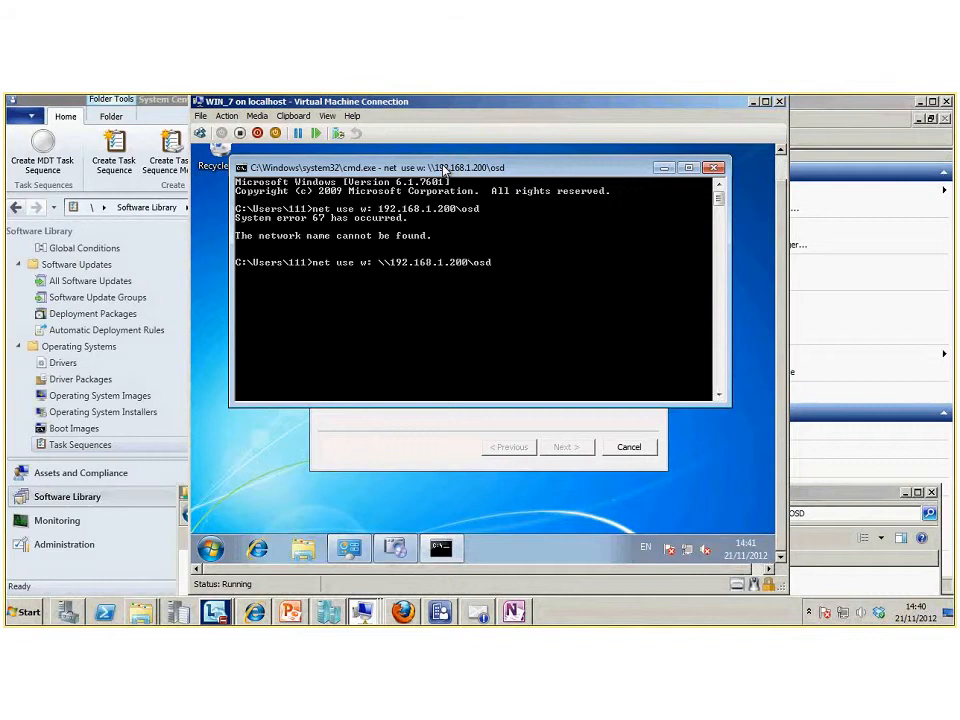
- Move the command prompt window clear of the Image Capture Wizard and dismiss the wizard's network share warning
drag(445, 169, 455, 424)
click(468, 299)
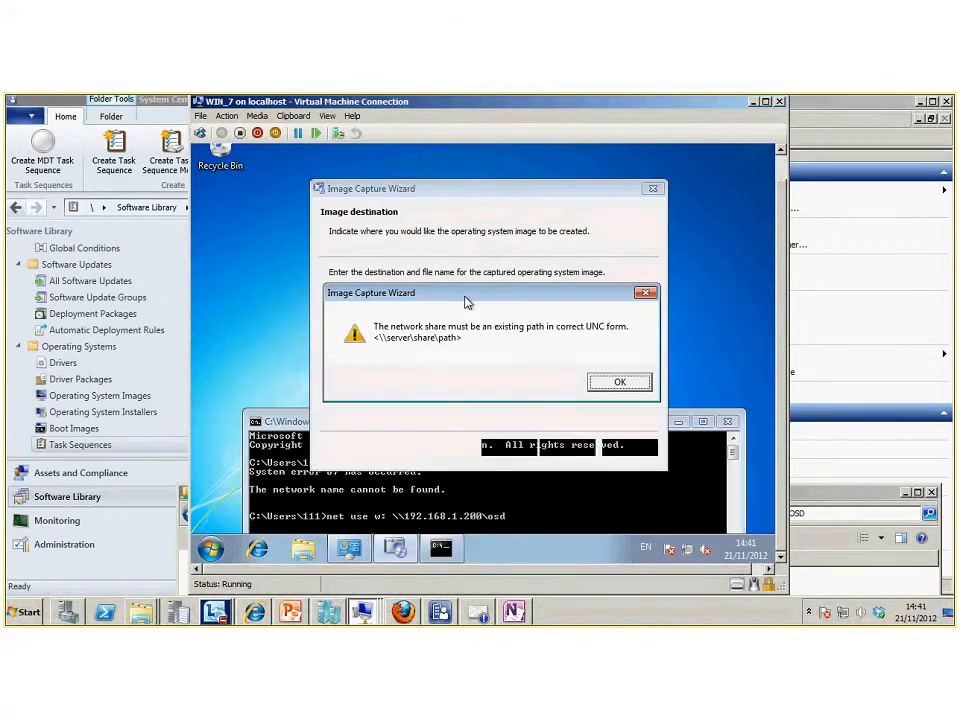
drag(468, 299, 465, 264)
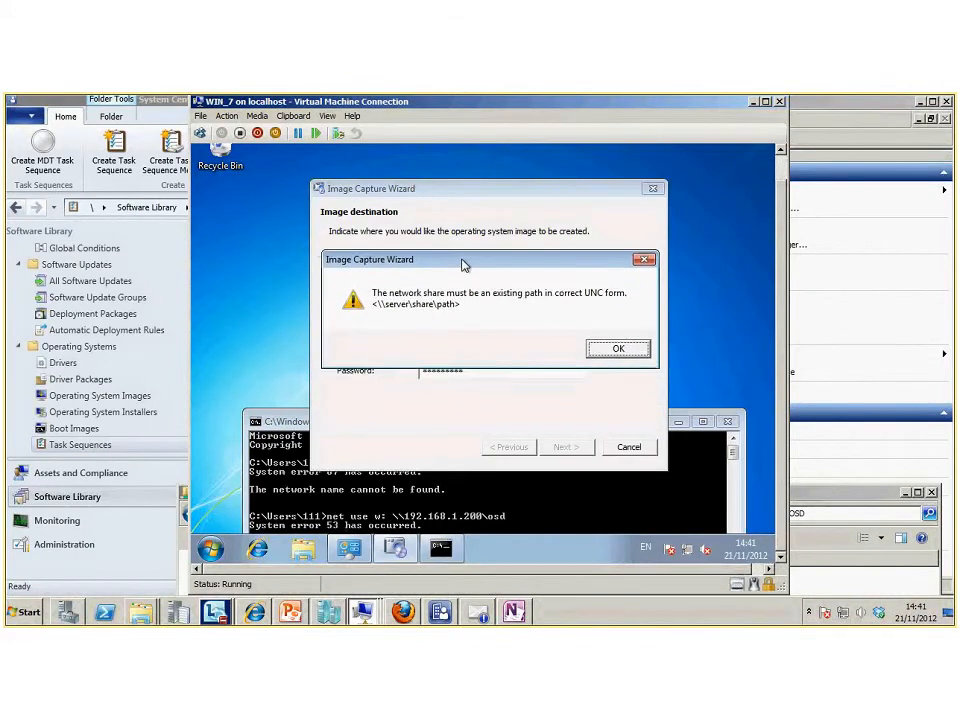
click(598, 348)
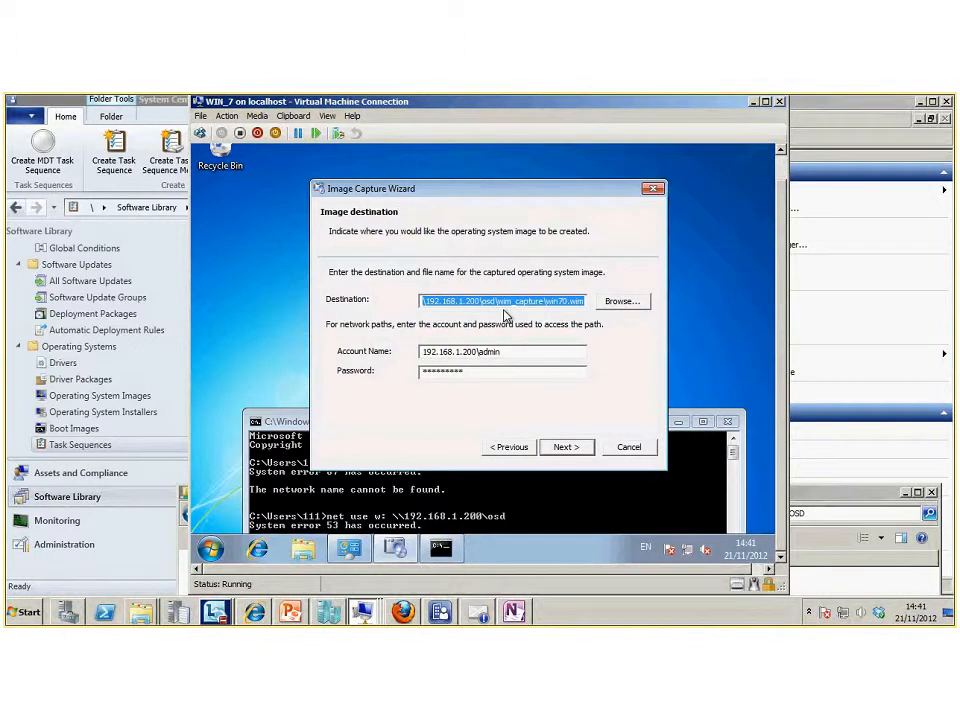
- Check the beginning of the image destination path for correct UNC form
click(454, 301)
key(Left)
key(Left)
key(Left)
key(Left)
key(Left)
key(Left)
key(Left)
key(Left)
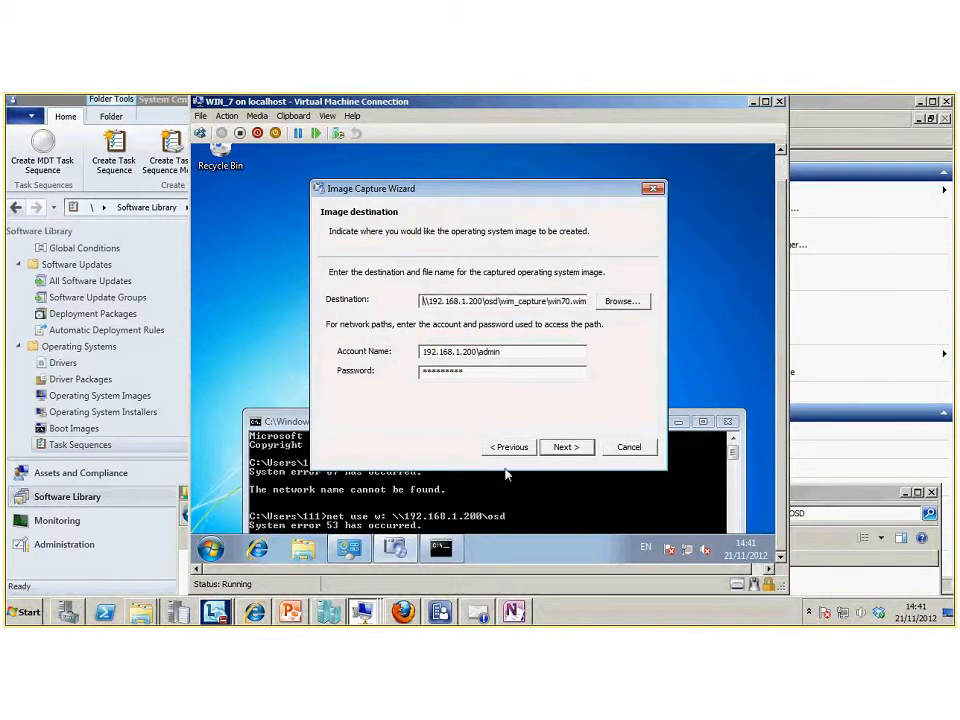
- Bring the command prompt in front of the Image Capture Wizard and check the machine's IP configuration with ipconfig
click(640, 518)
drag(560, 422, 551, 255)
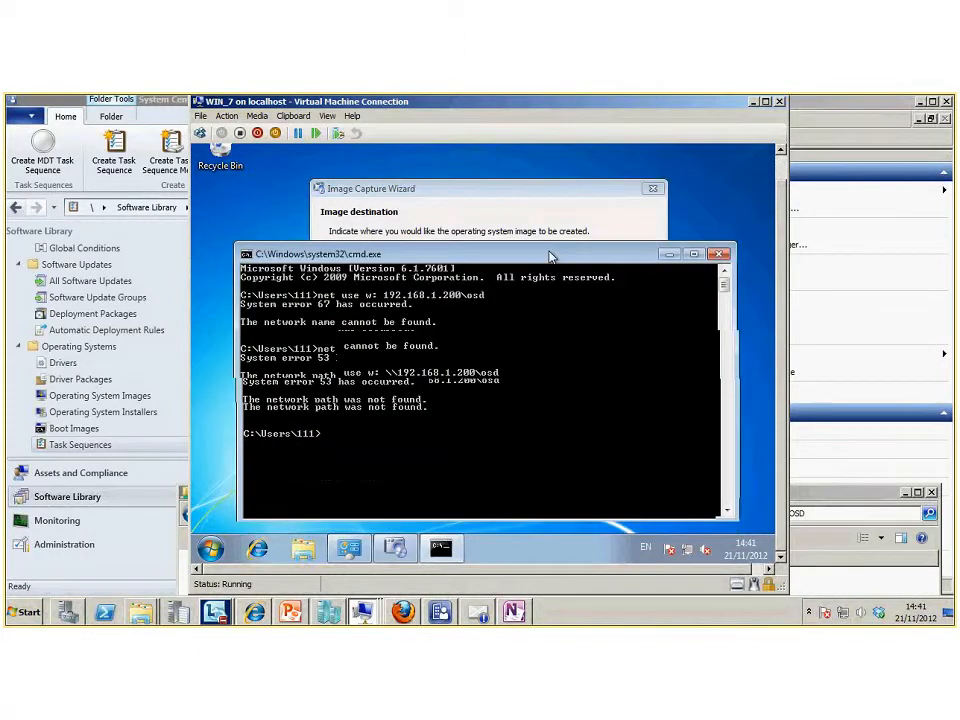
text(ipconfig)
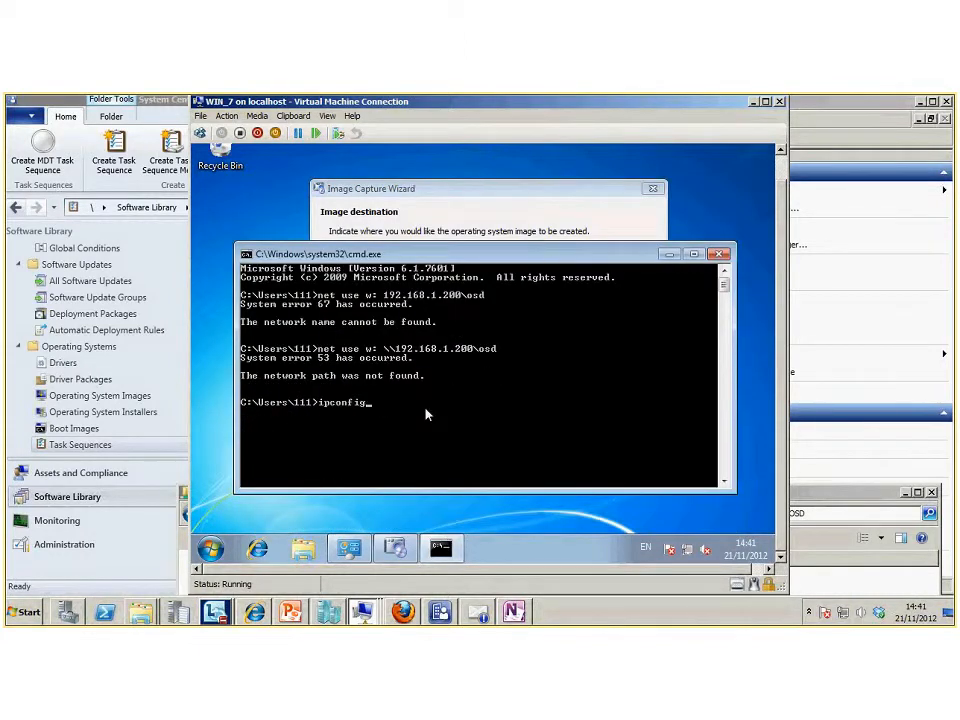
key(Return)
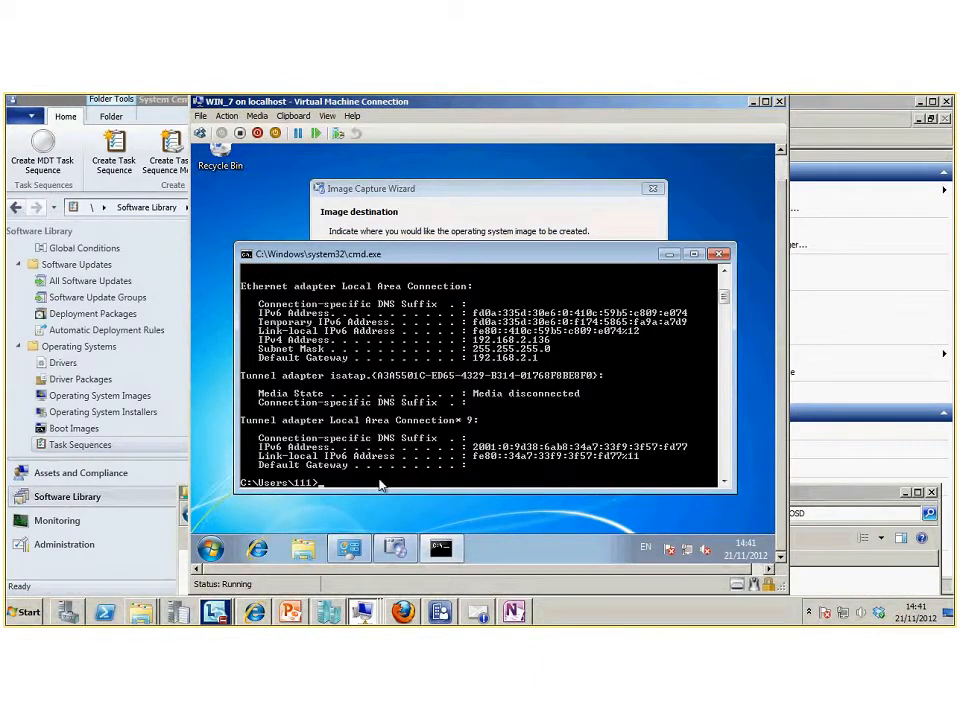
- Release the virtual machine's DHCP address and renew it with ipconfig in the command prompt
text(ipconfig)
key(Return)
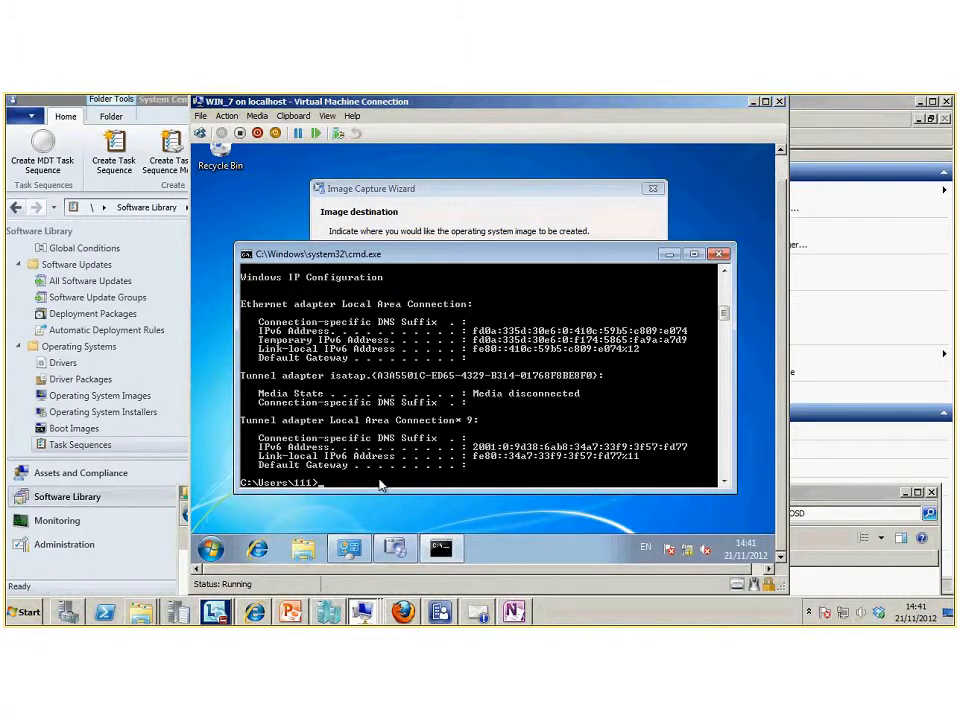
key(Up)
key(Up)
key(BackSpace)
key(BackSpace)
key(BackSpace)
key(BackSpace)
key(BackSpace)
text(new)
key(Return)
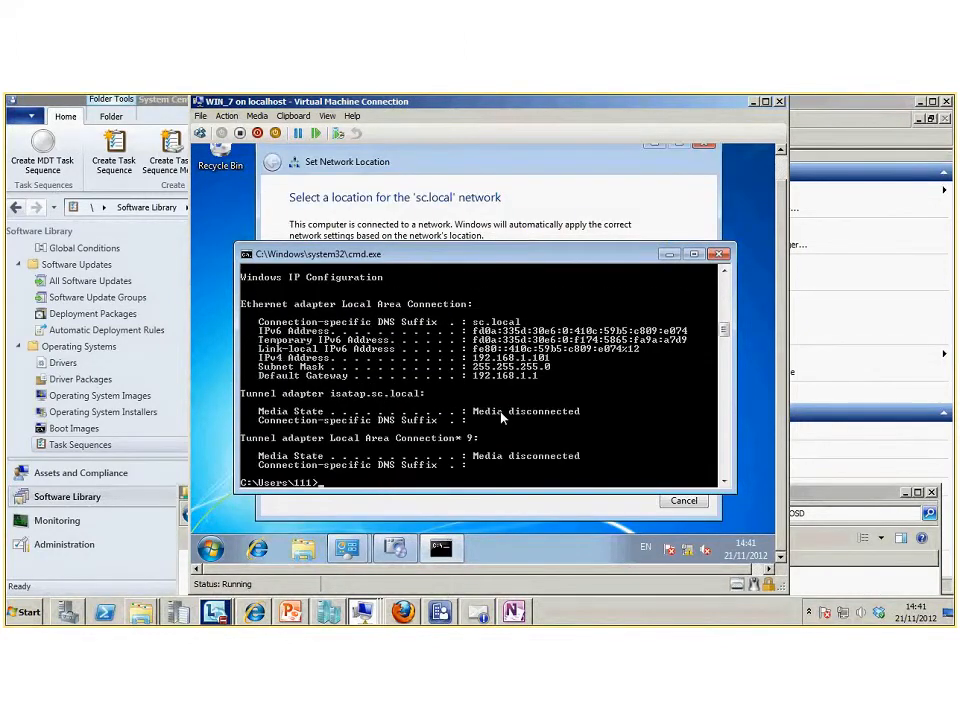
- Close the Set Network Location dialog and accept the existing image destination in the Image Capture Wizard
click(557, 174)
click(704, 169)
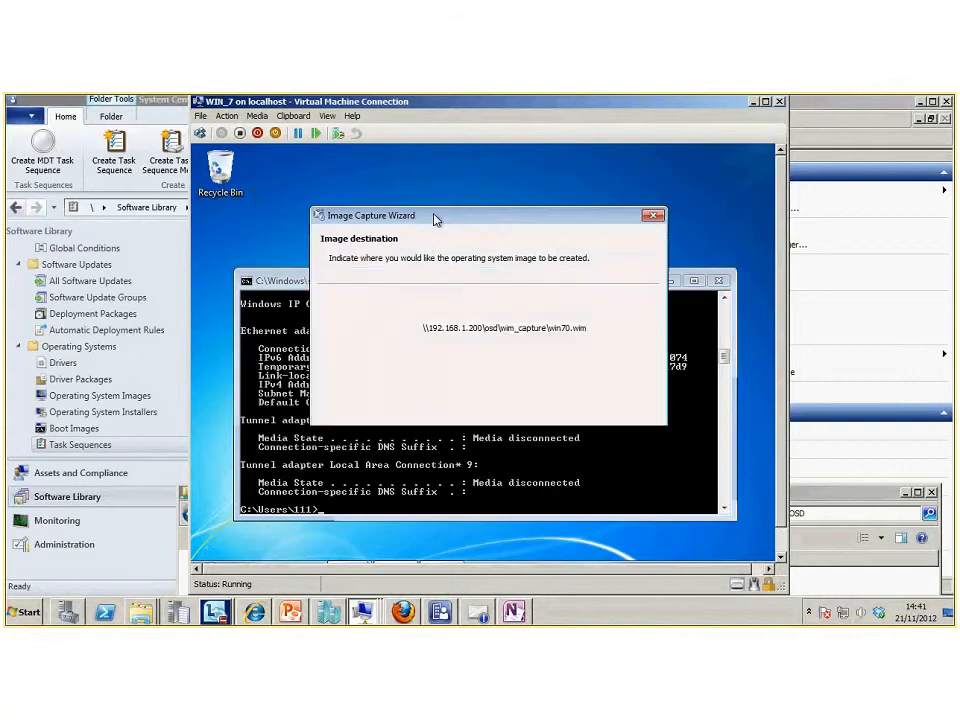
click(566, 473)
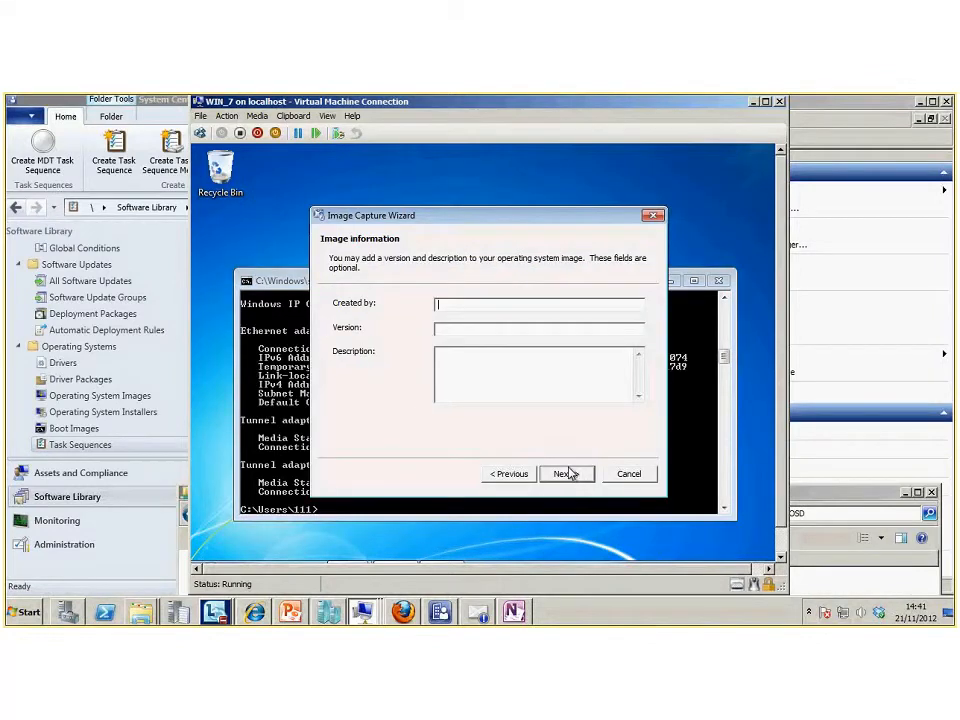
- Enter the creator's initials, version 1 and description "win 7 and office" as image information, and proceed to start the capture
click(465, 304)
text(pk)
key(Tab)
text(1)
key(Tab)
text(win 7 and office)
click(567, 474)
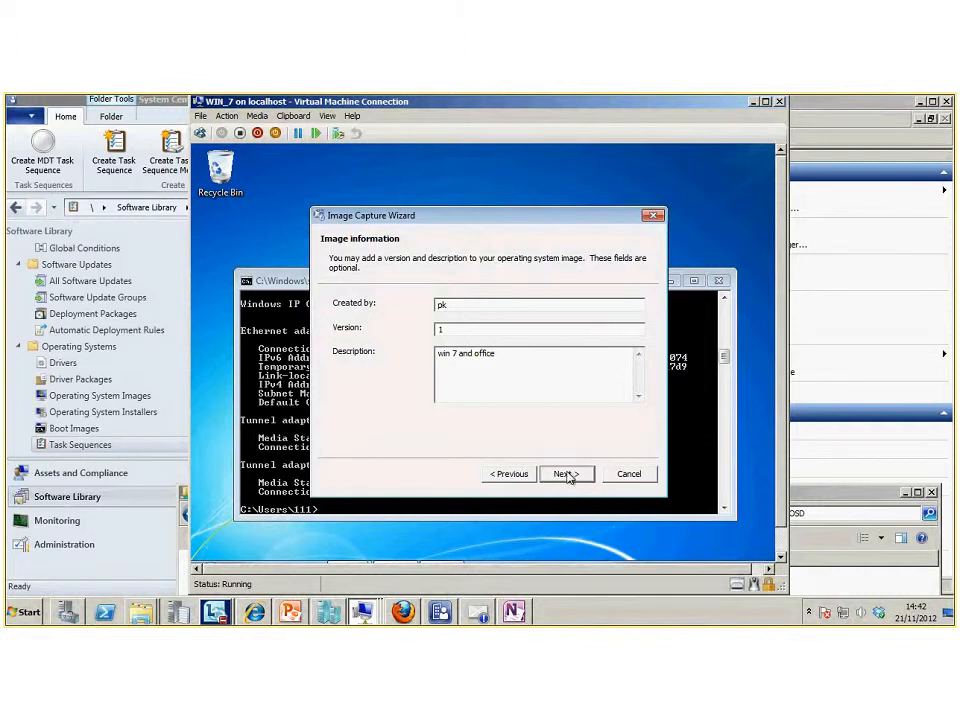
click(567, 474)
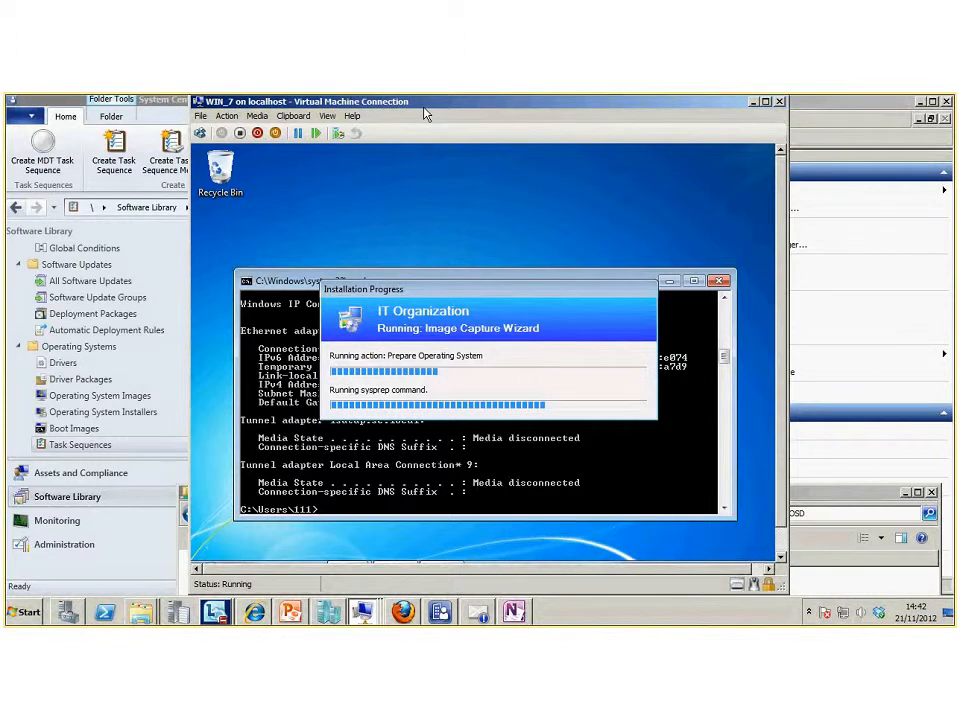
- Switch to the Configuration Manager console and try to reach the Boot Image page for new capture media, then cancel the wizard
drag(423, 107, 515, 143)
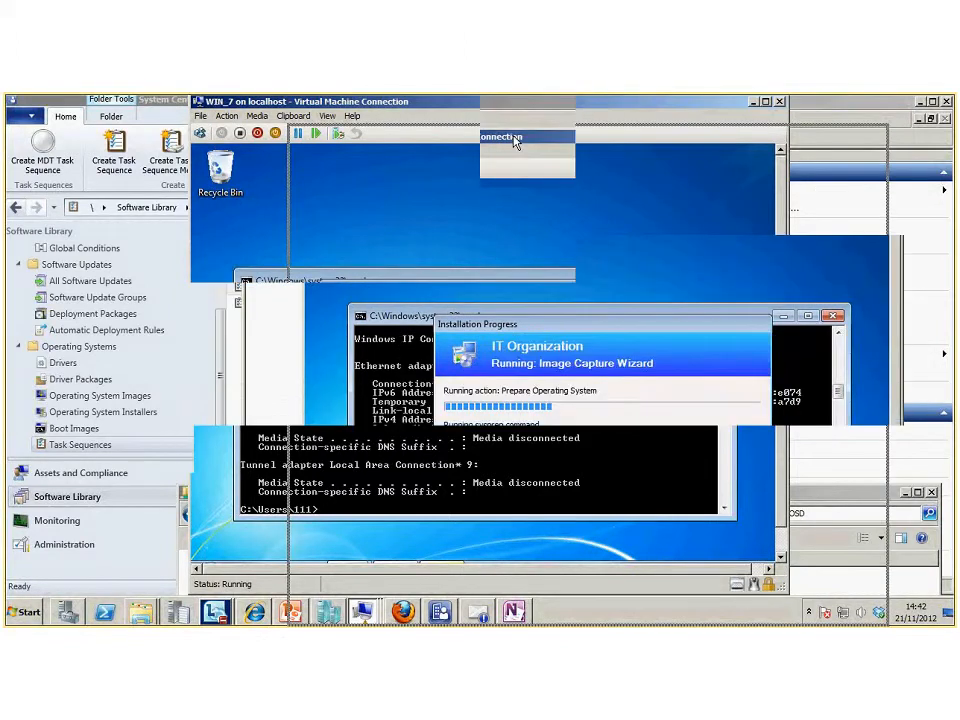
drag(416, 137, 467, 288)
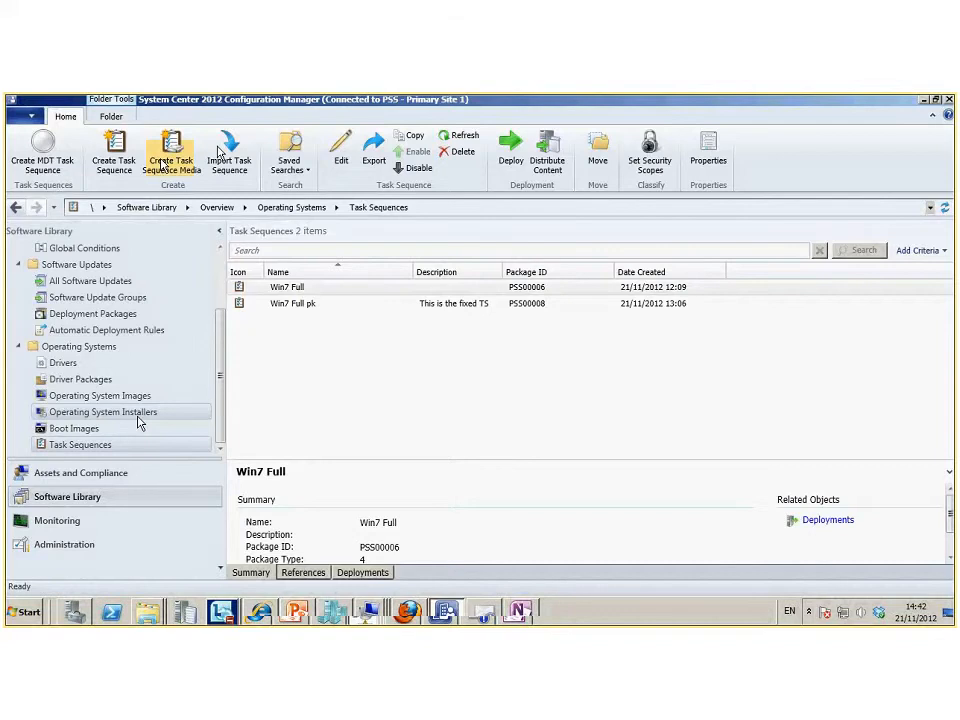
click(171, 162)
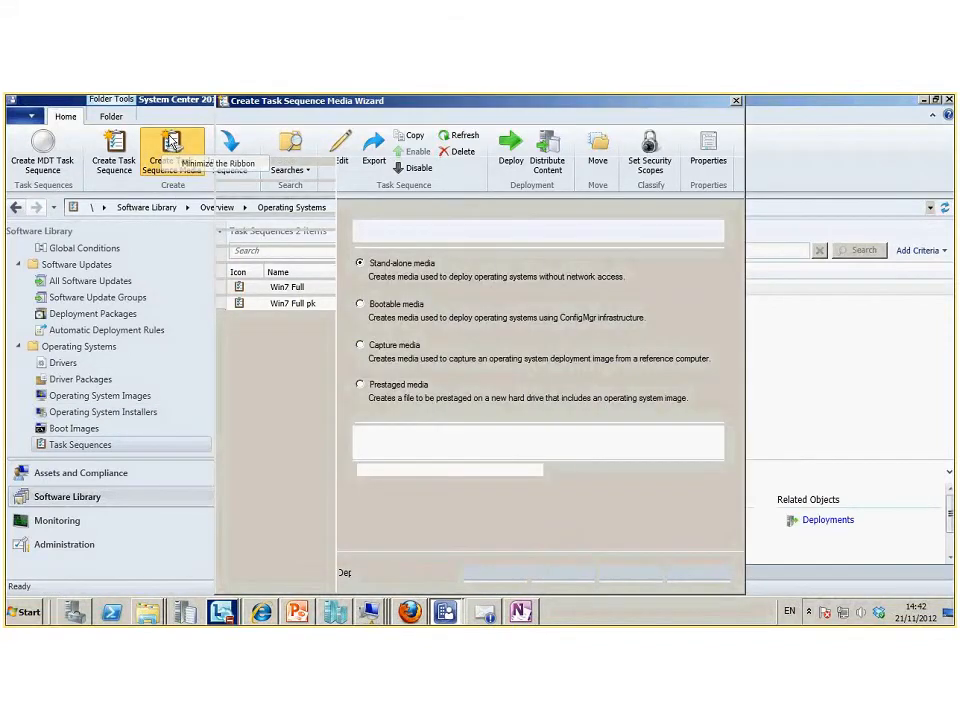
click(360, 344)
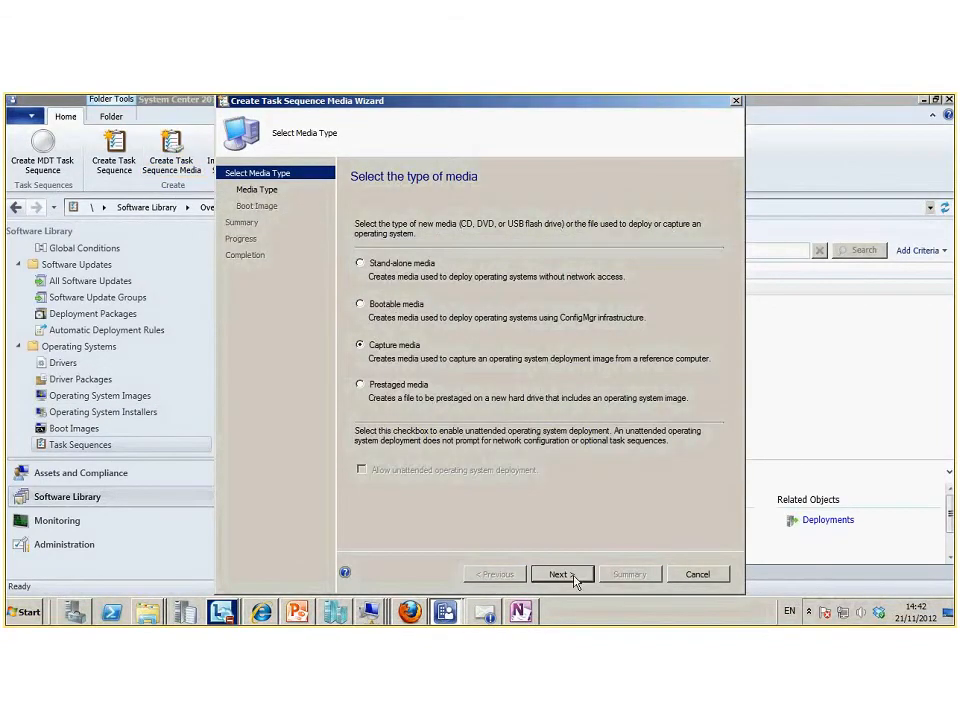
click(572, 576)
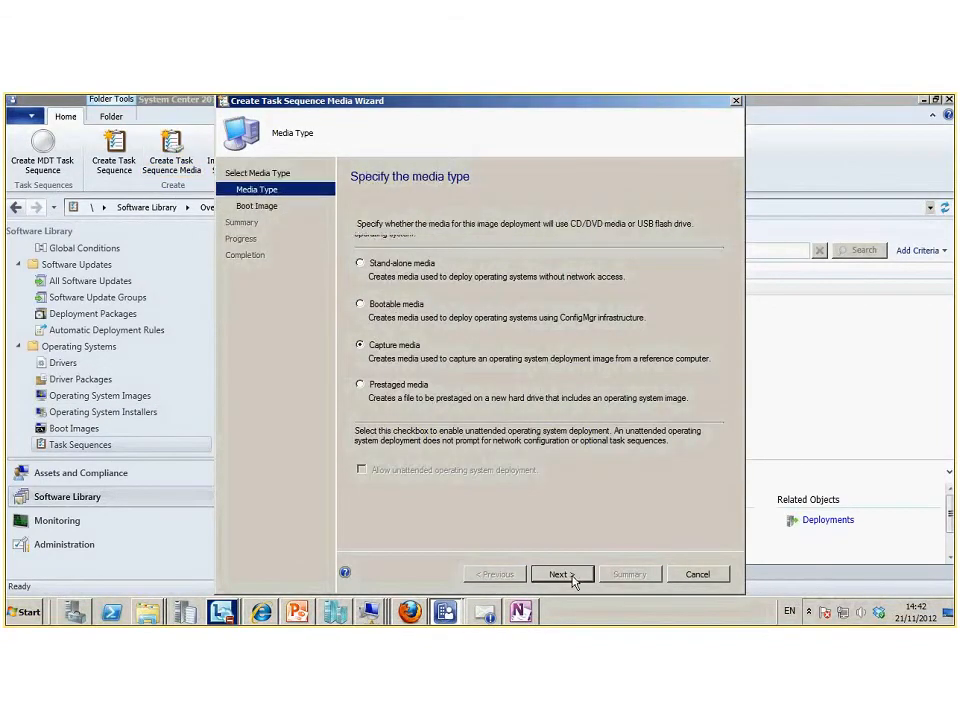
click(270, 210)
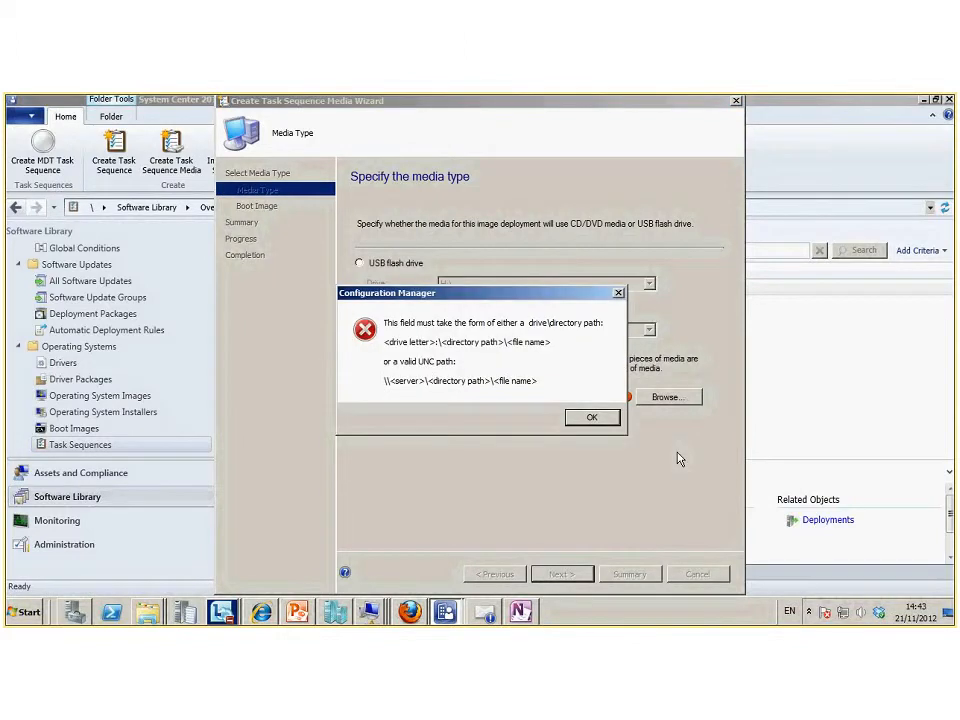
key(Return)
click(697, 574)
click(505, 397)
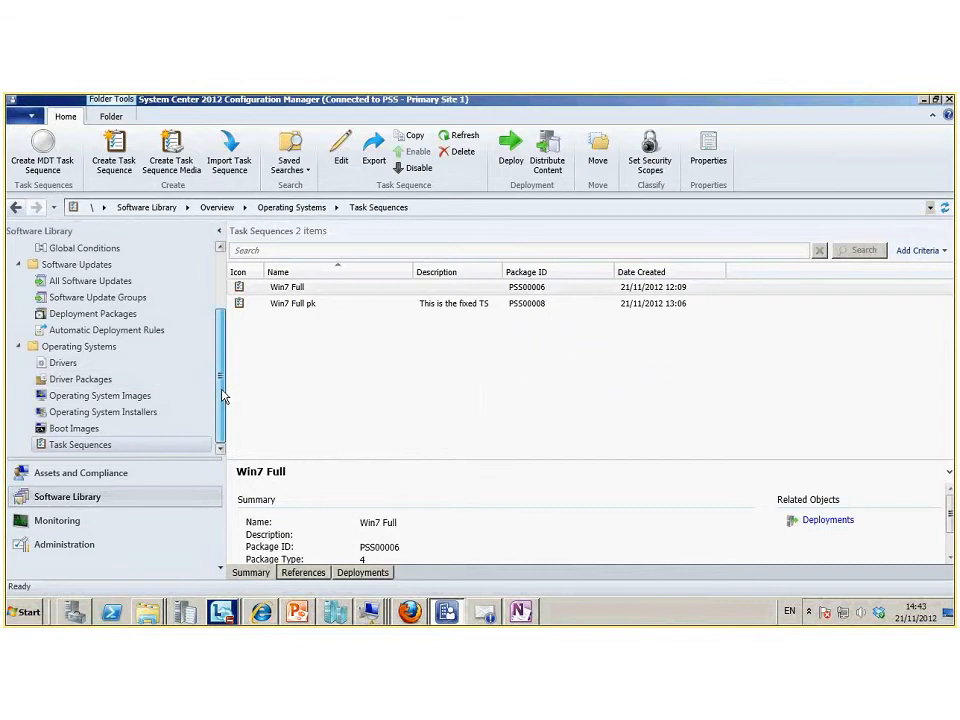
- Examine the drivers included in Boot image (x64) through its properties, and close the dialog without changes
click(82, 430)
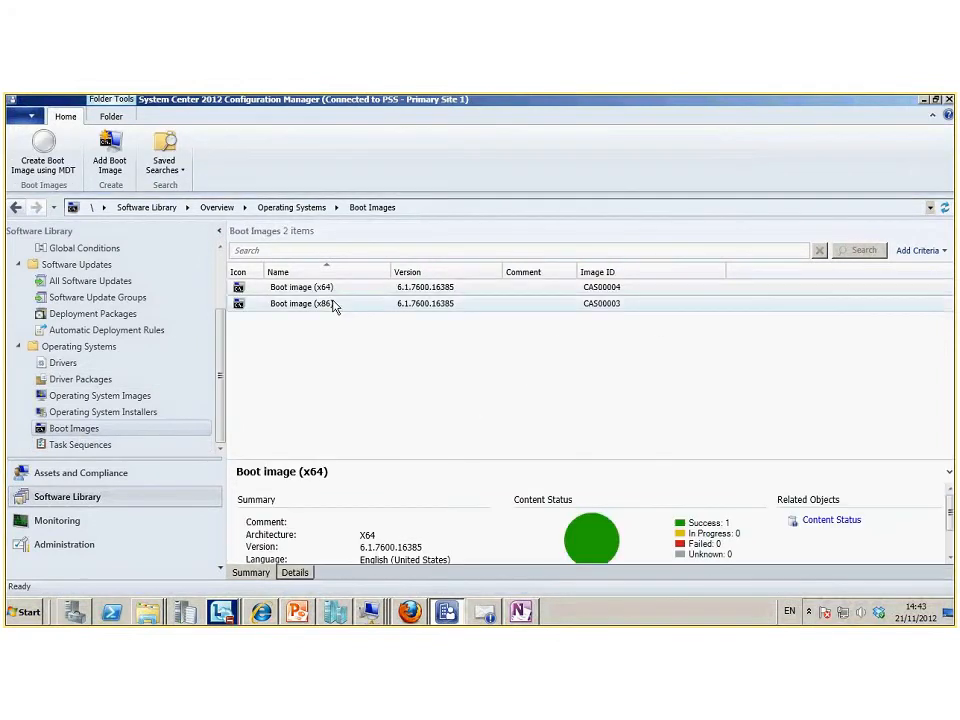
click(304, 290)
right_click(304, 290)
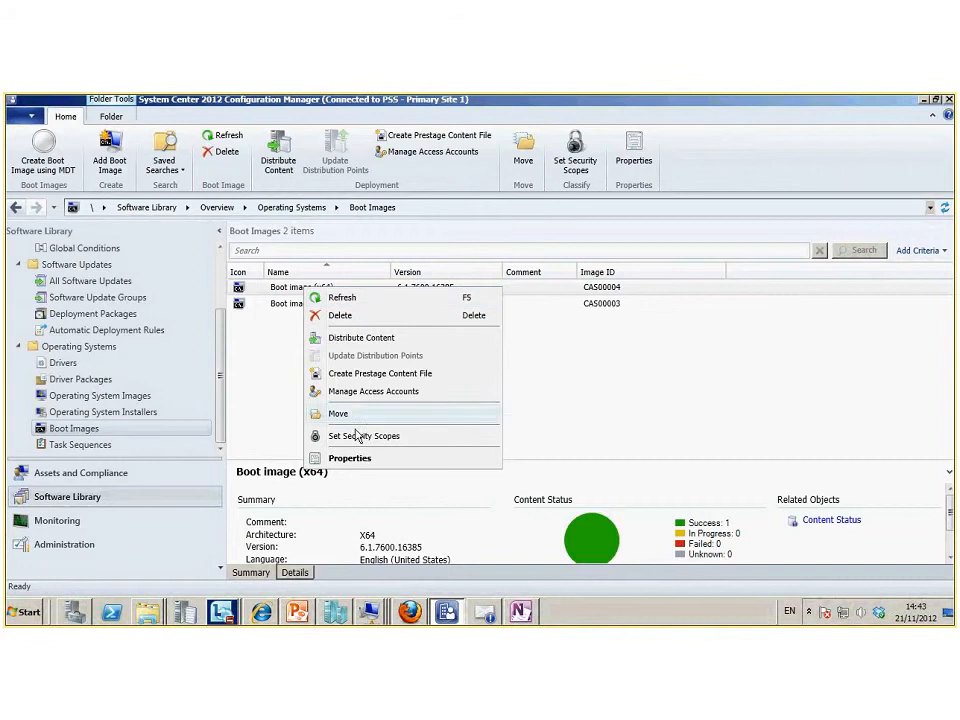
click(345, 456)
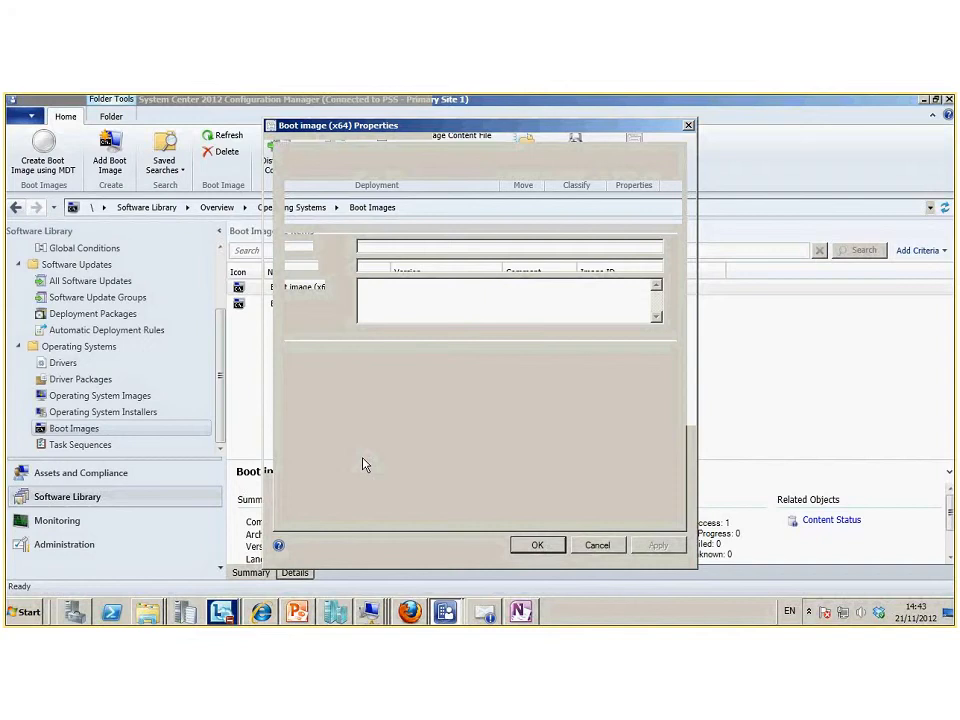
drag(513, 126, 293, 126)
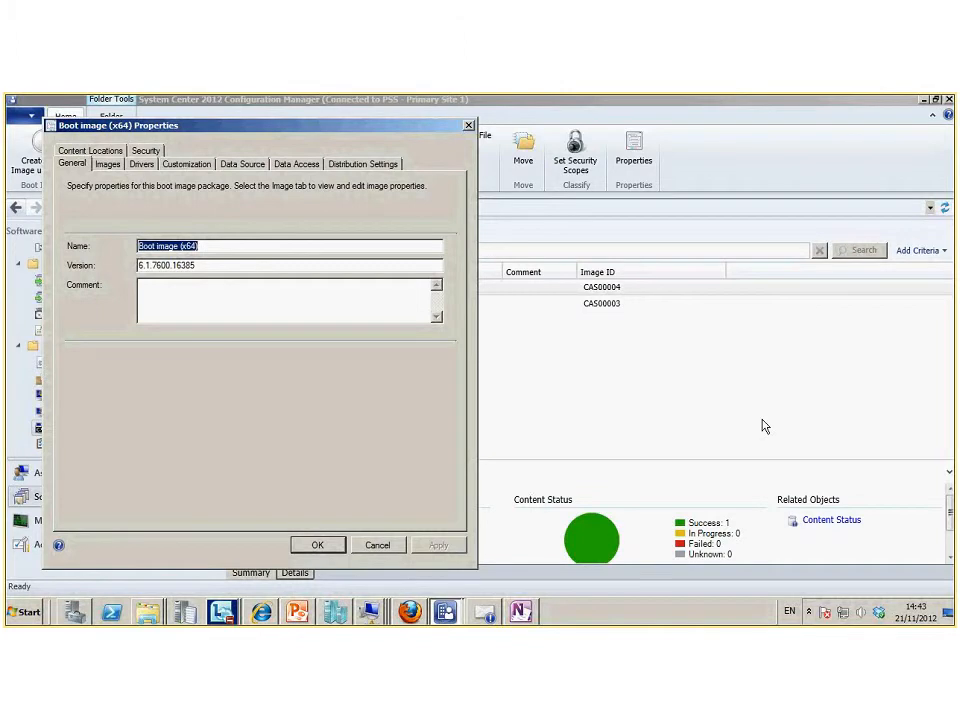
click(142, 164)
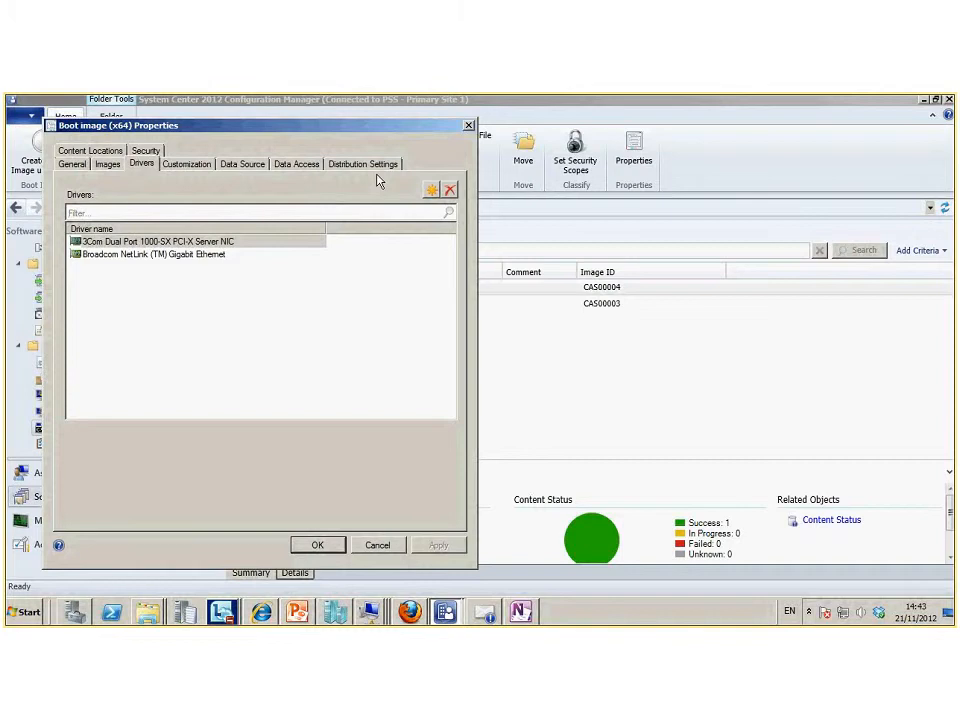
drag(364, 131, 561, 135)
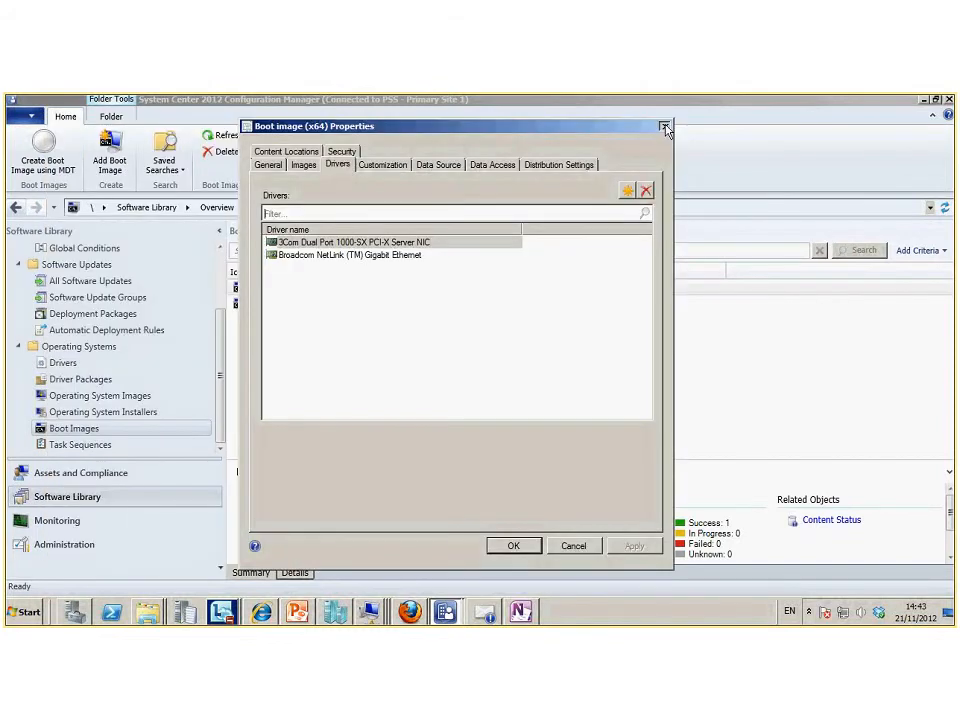
click(664, 128)
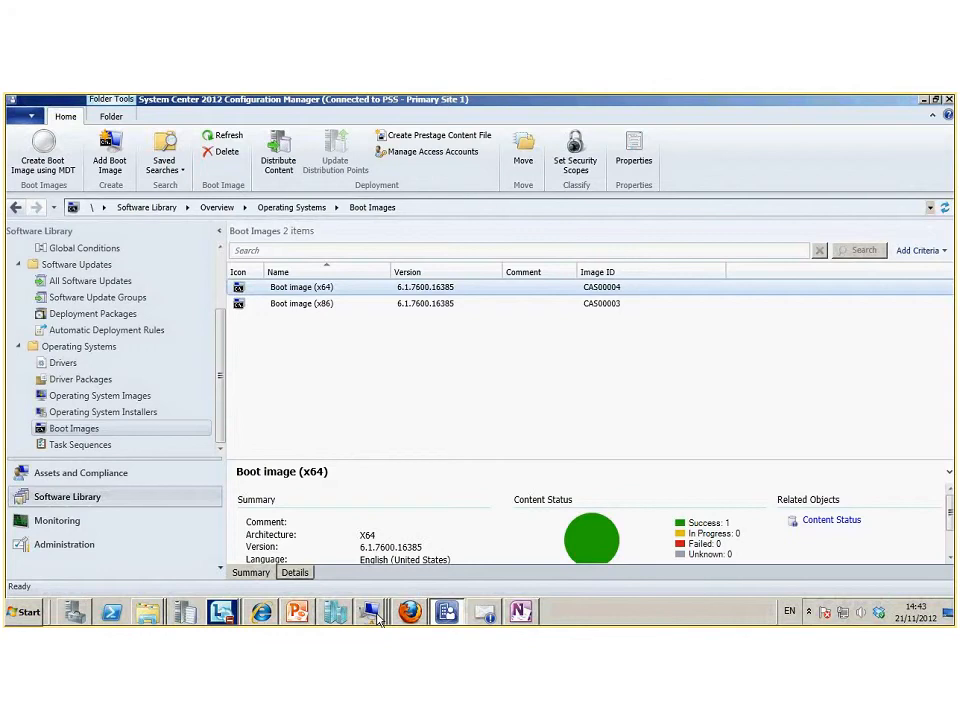
- Switch to the WIN_7 virtual machine to check the image capture progress, and move its window out of the way
click(371, 610)
click(371, 488)
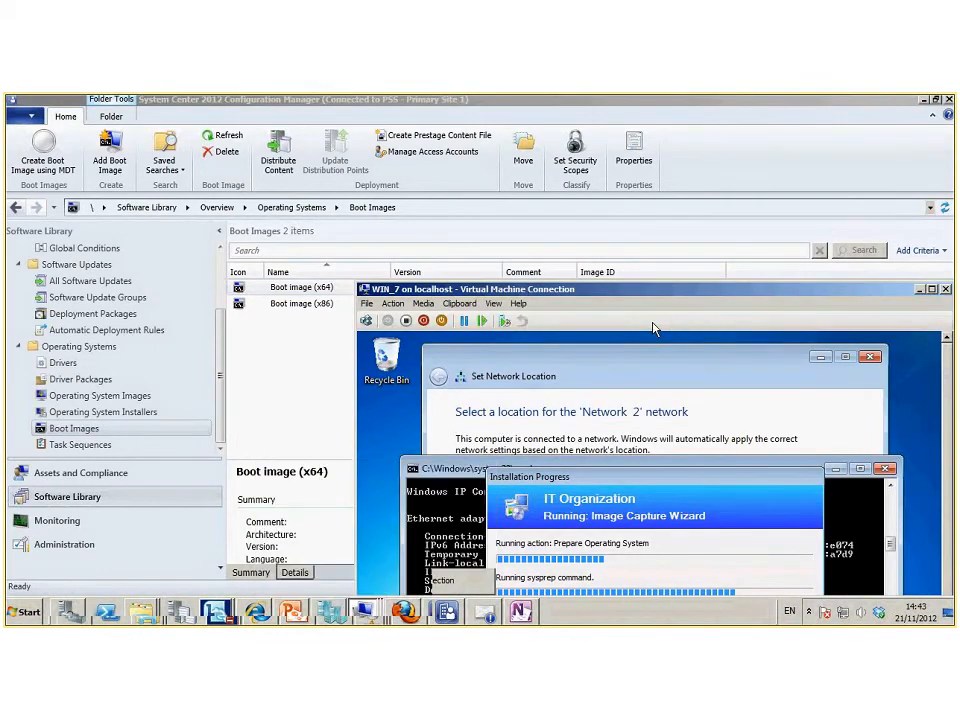
drag(652, 293, 688, 296)
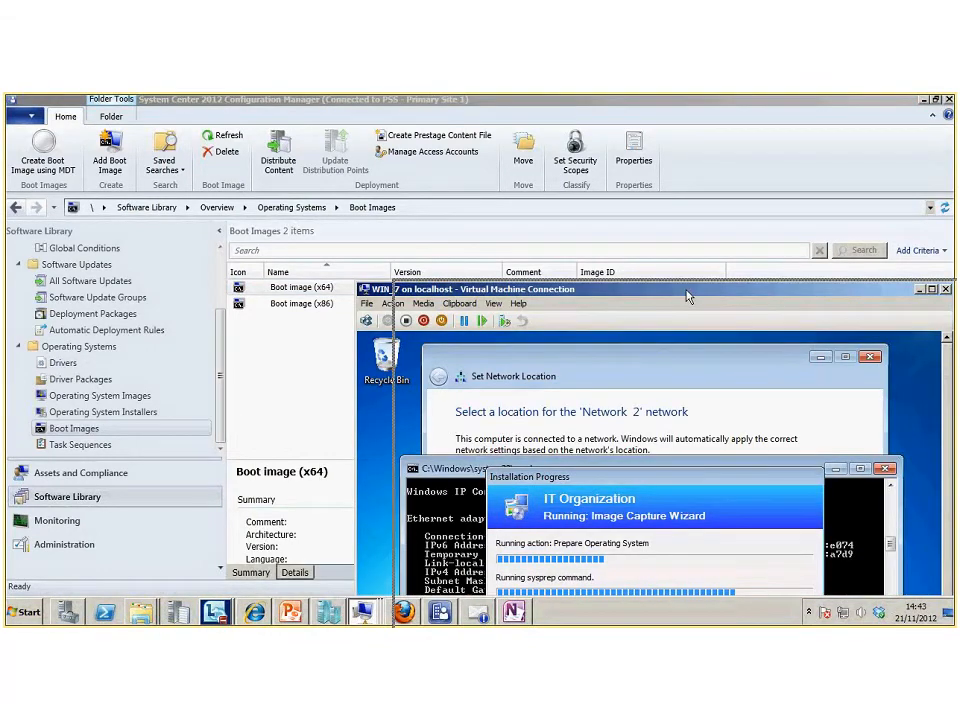
drag(688, 296, 476, 172)
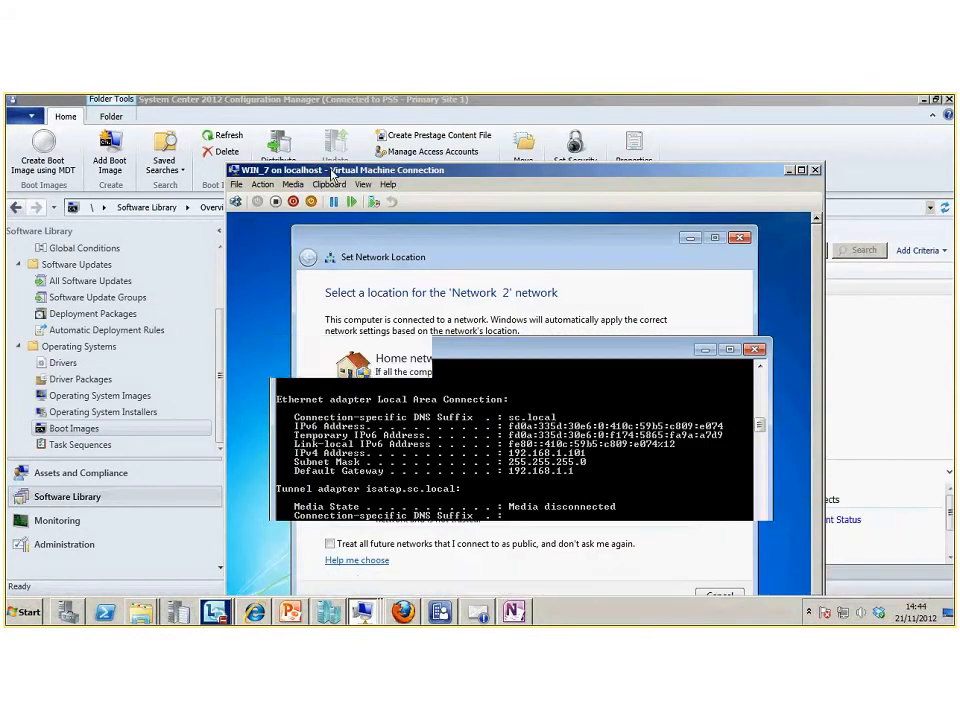
drag(333, 175, 690, 479)
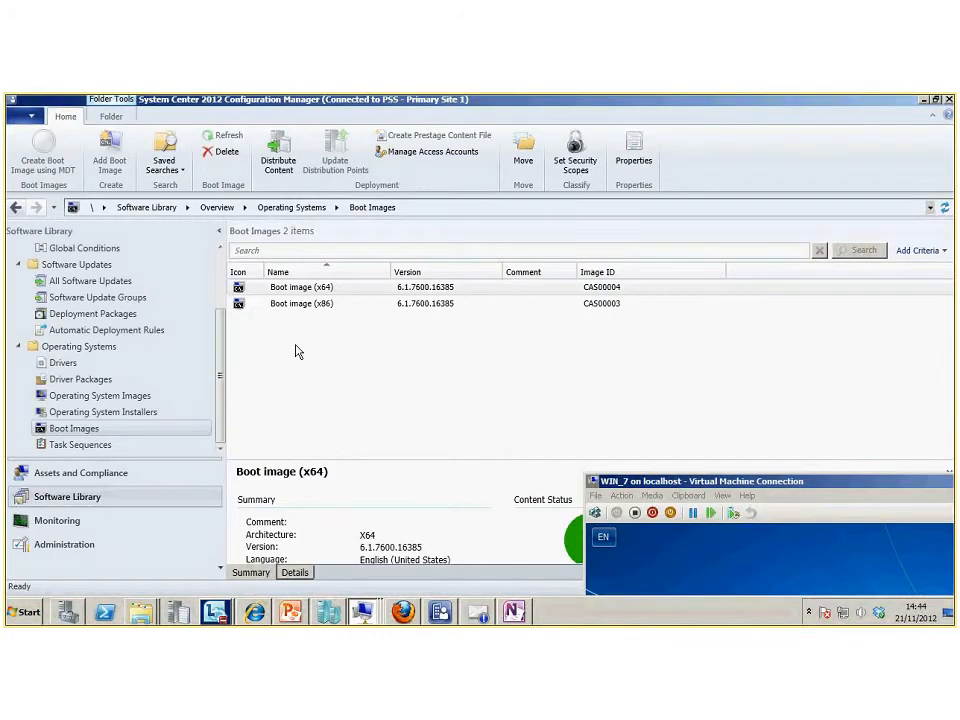
- Switch to the OSD share in Windows Explorer and examine the contents of the wim_capture folder
click(296, 351)
click(147, 612)
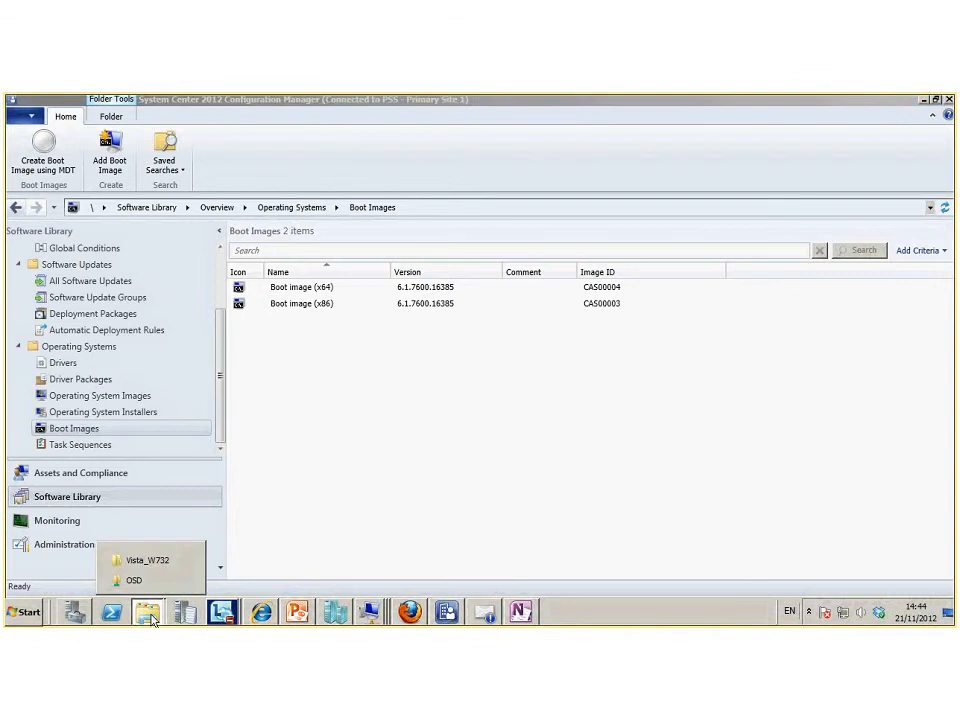
click(148, 588)
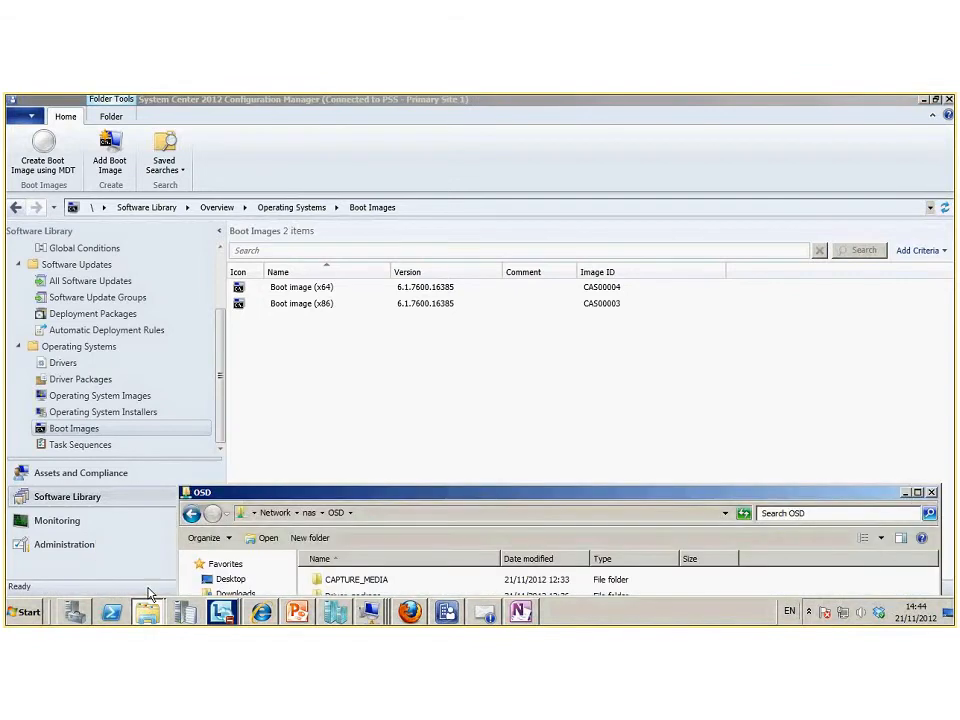
drag(414, 492, 308, 131)
double_click(282, 285)
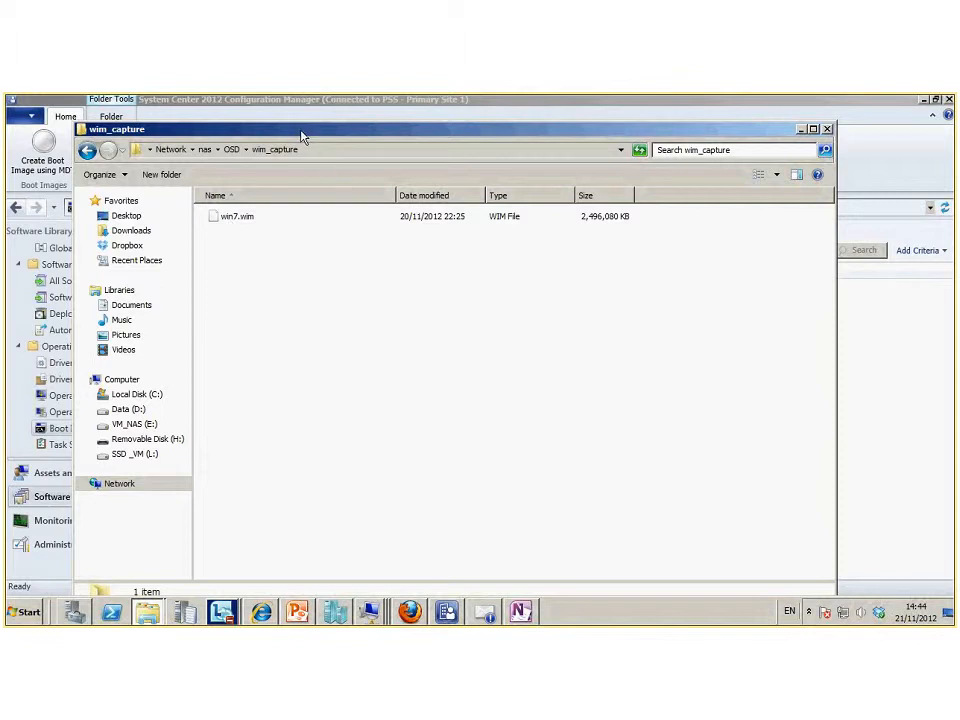
drag(303, 137, 498, 256)
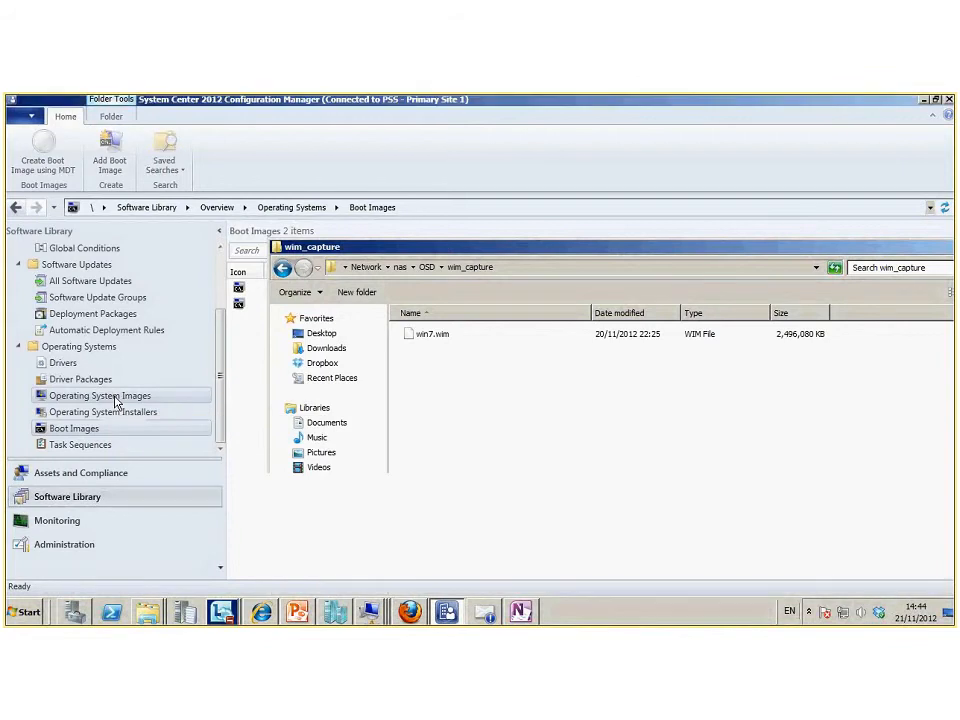
- View the data source page for adding an operating system image, cancel the wizard, and select the existing win7 image
right_click(116, 402)
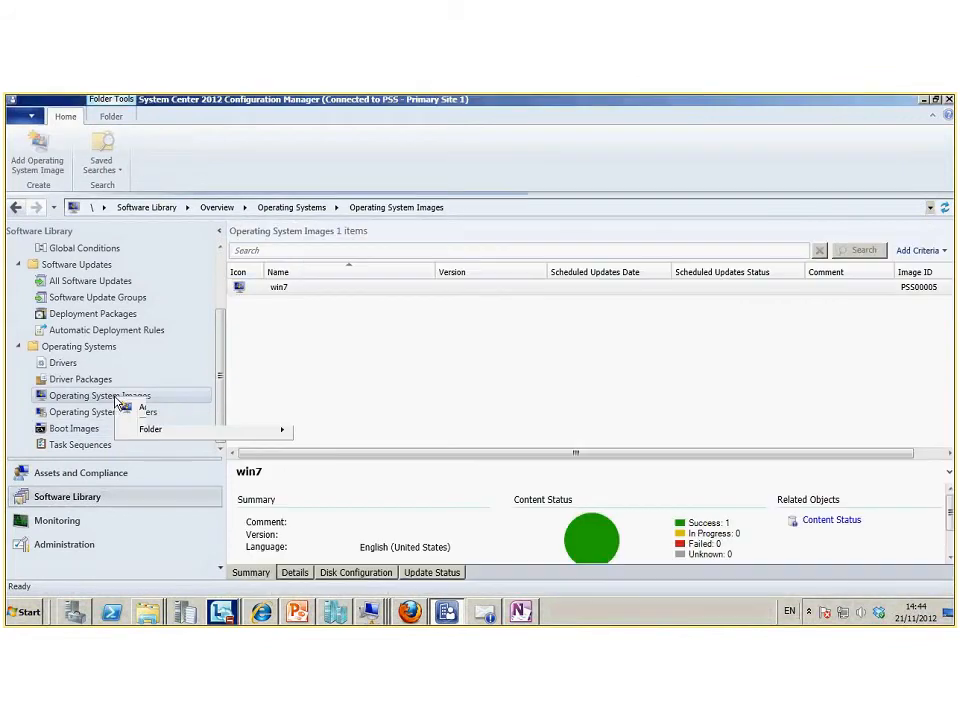
click(170, 409)
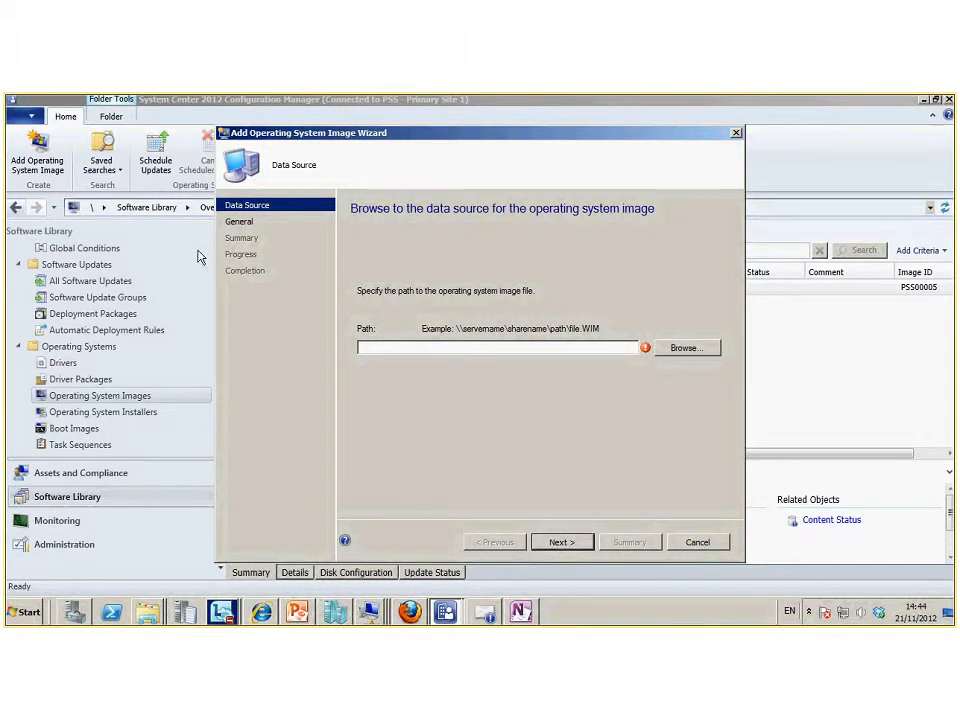
key(Escape)
click(514, 398)
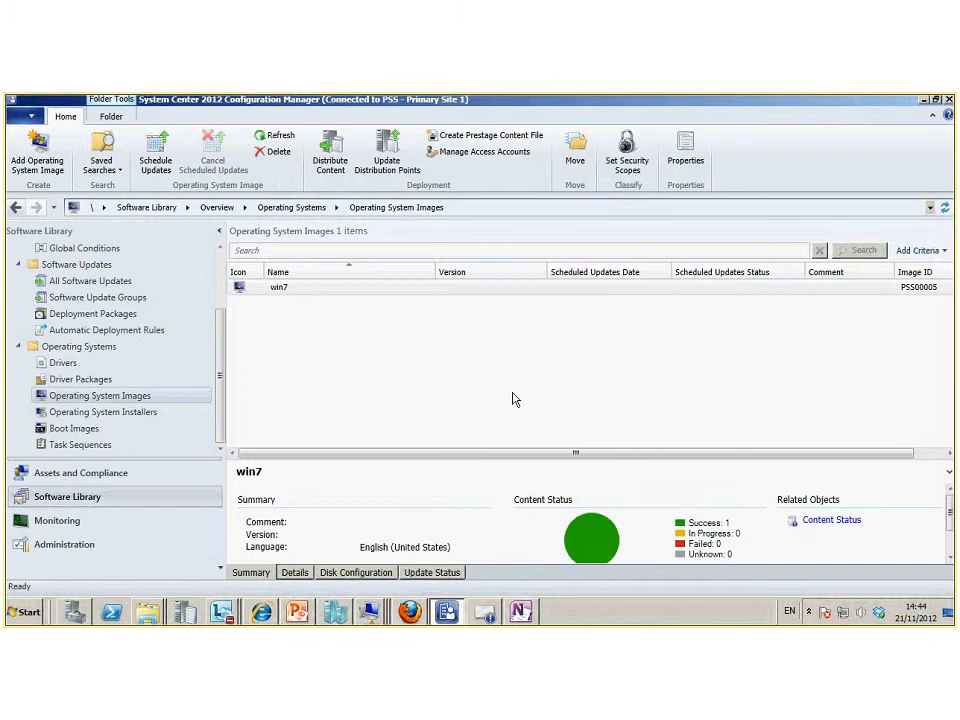
click(285, 290)
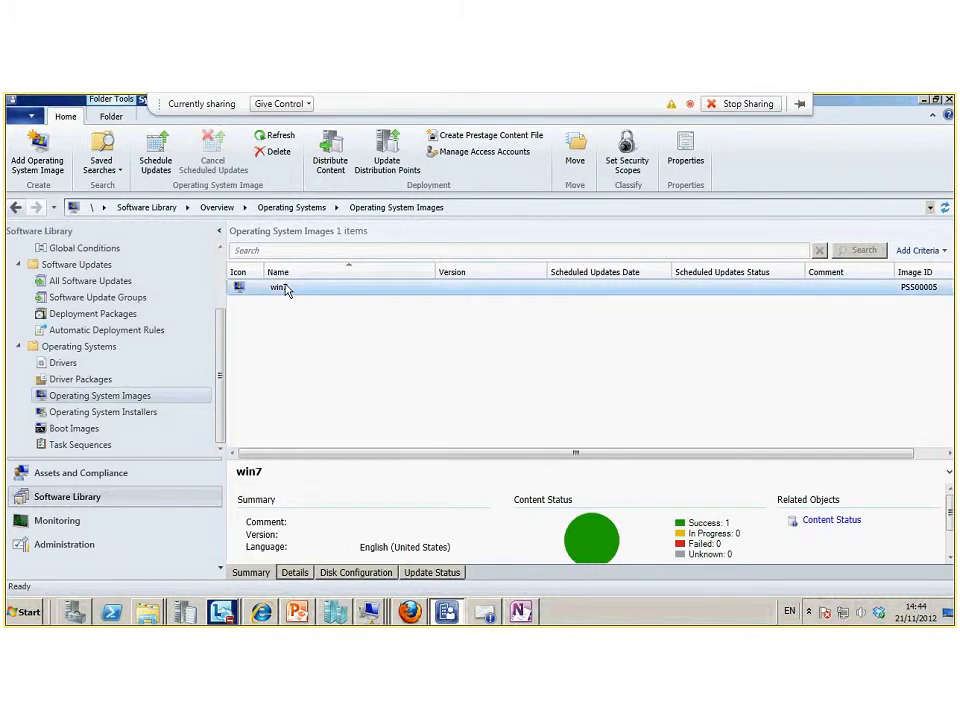
- Open the properties of the win7 operating system image and examine the image details, including those of image 2-2
right_click(285, 290)
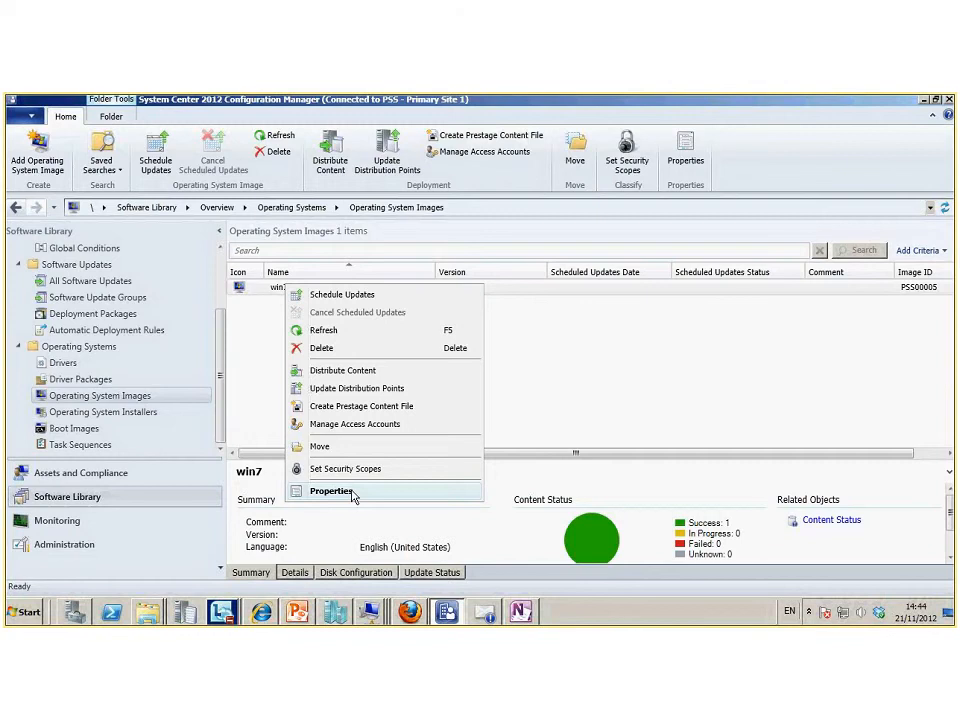
click(331, 491)
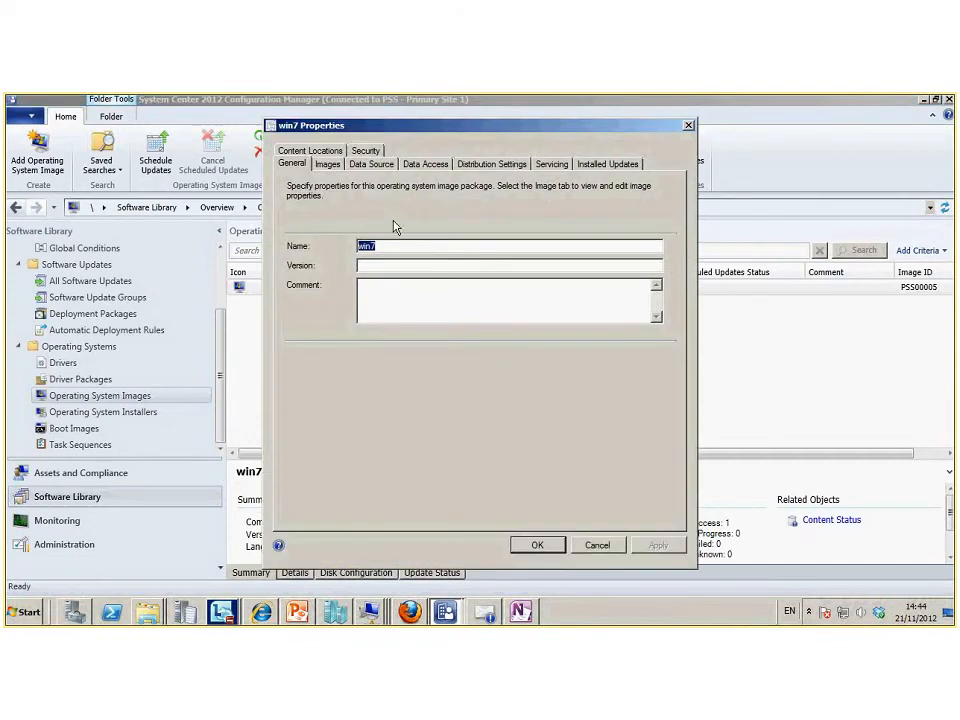
click(333, 168)
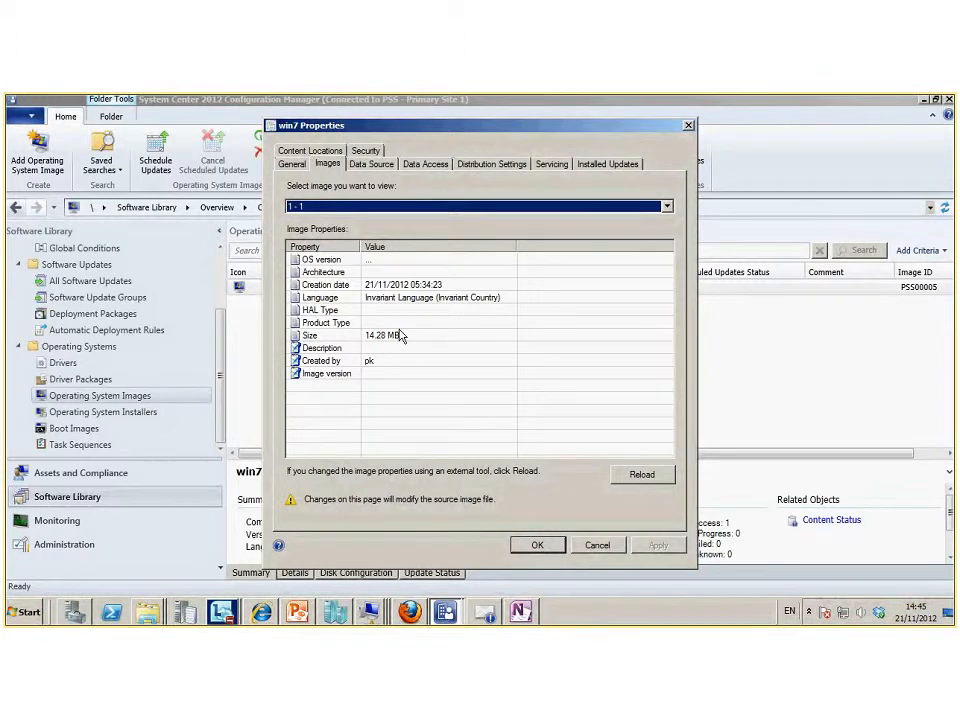
click(666, 206)
click(660, 226)
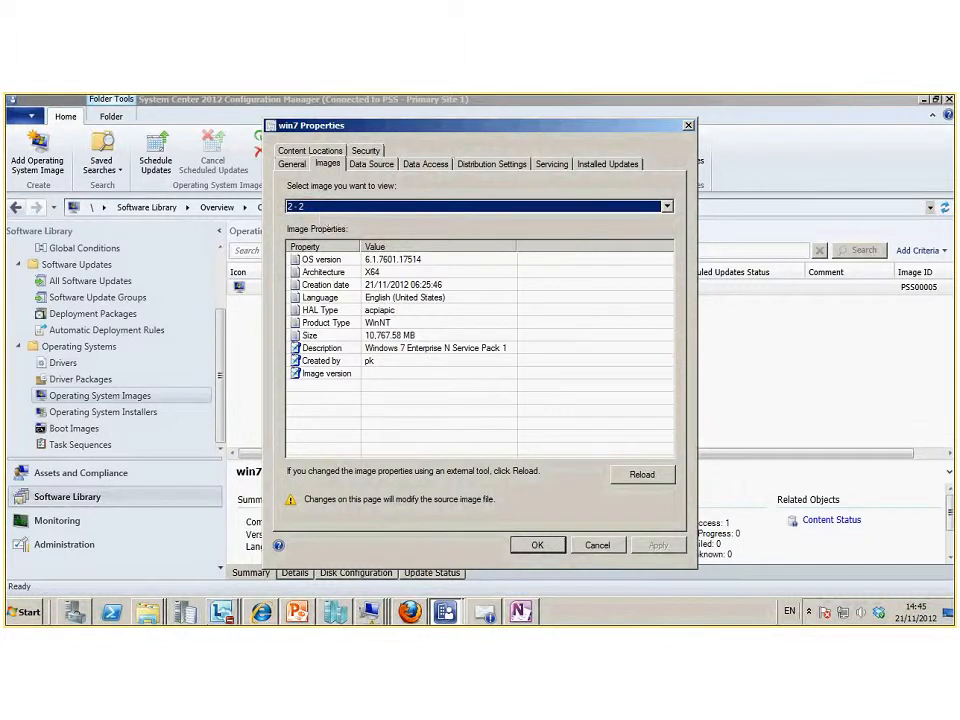
- Check the capture progress on the WIN_7 virtual machine, move its window out of the way, and close the win7 properties
key(alt+Tab)
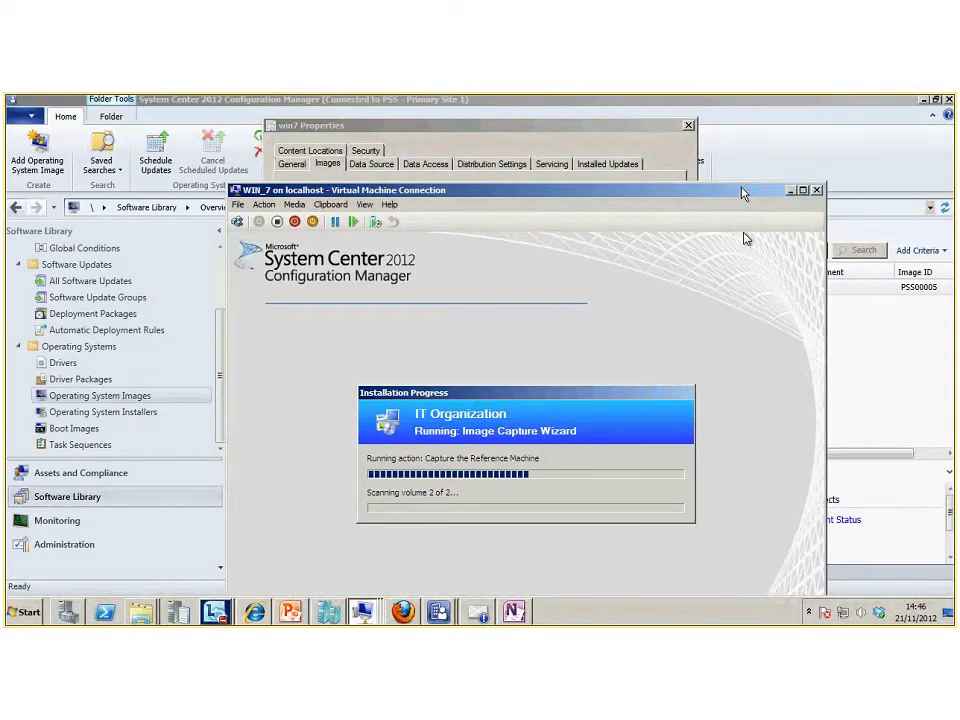
drag(507, 199, 491, 140)
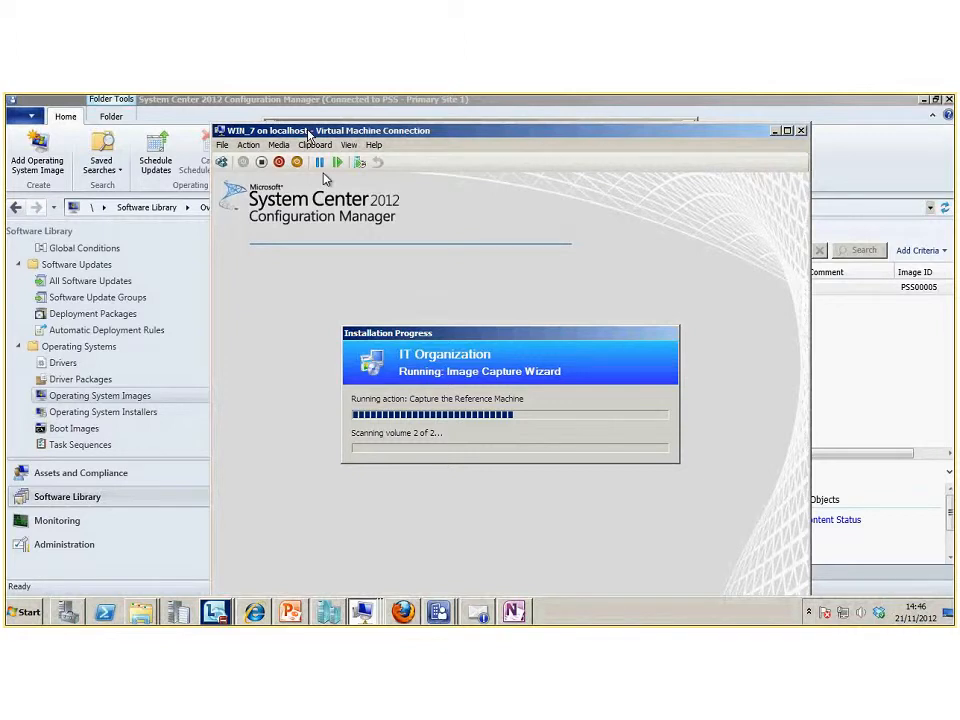
drag(310, 135, 768, 538)
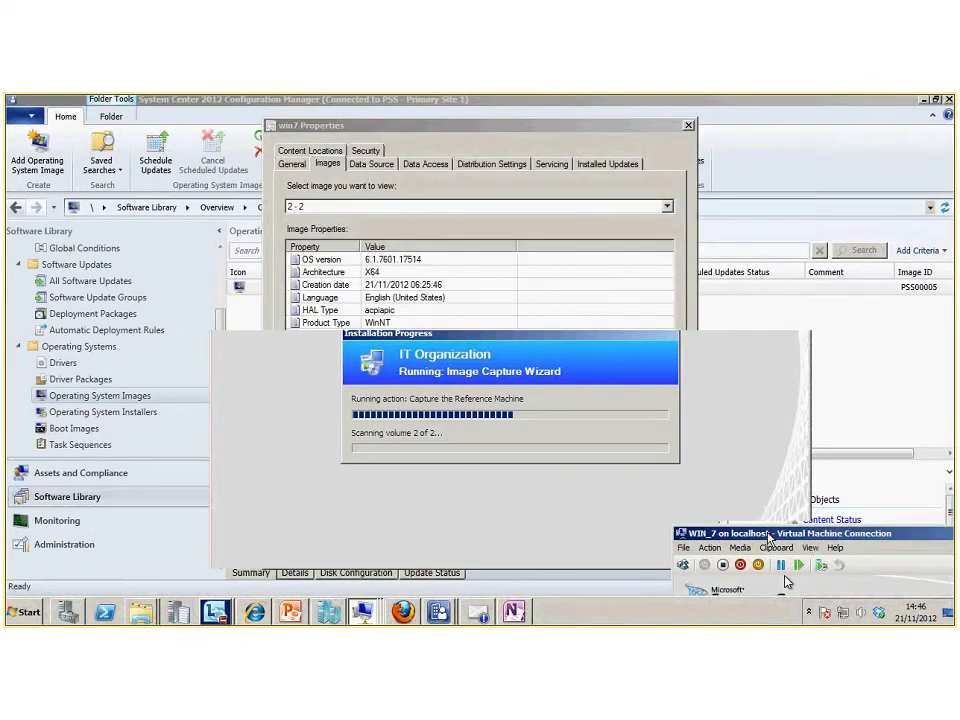
click(551, 551)
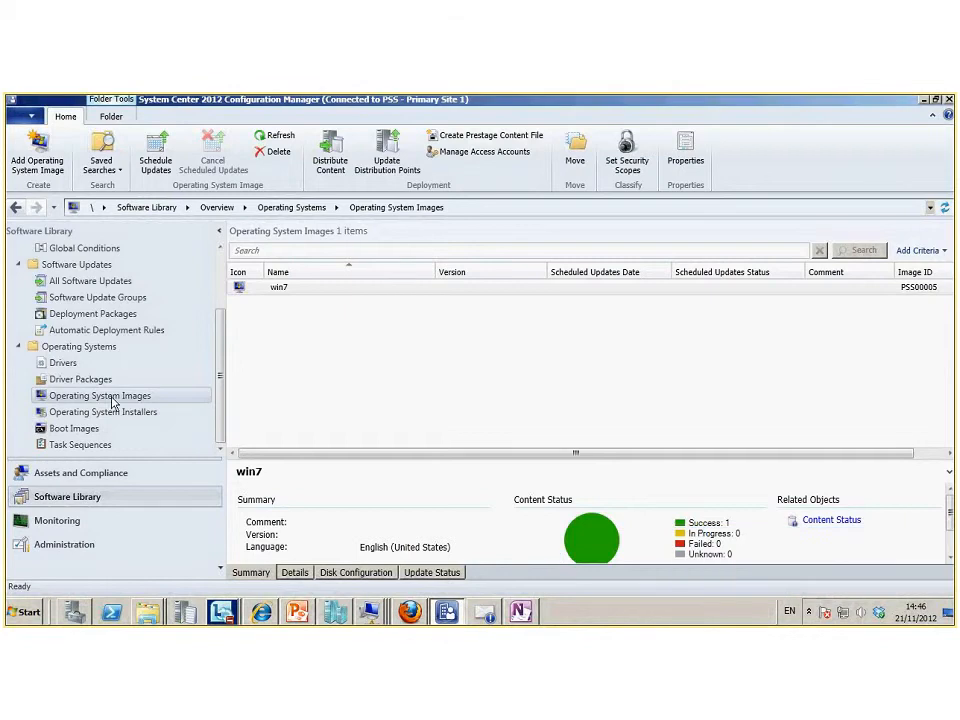
- Start distributing the win7 image content and add the distribution point \\sccm.sc.local as its destination
right_click(280, 289)
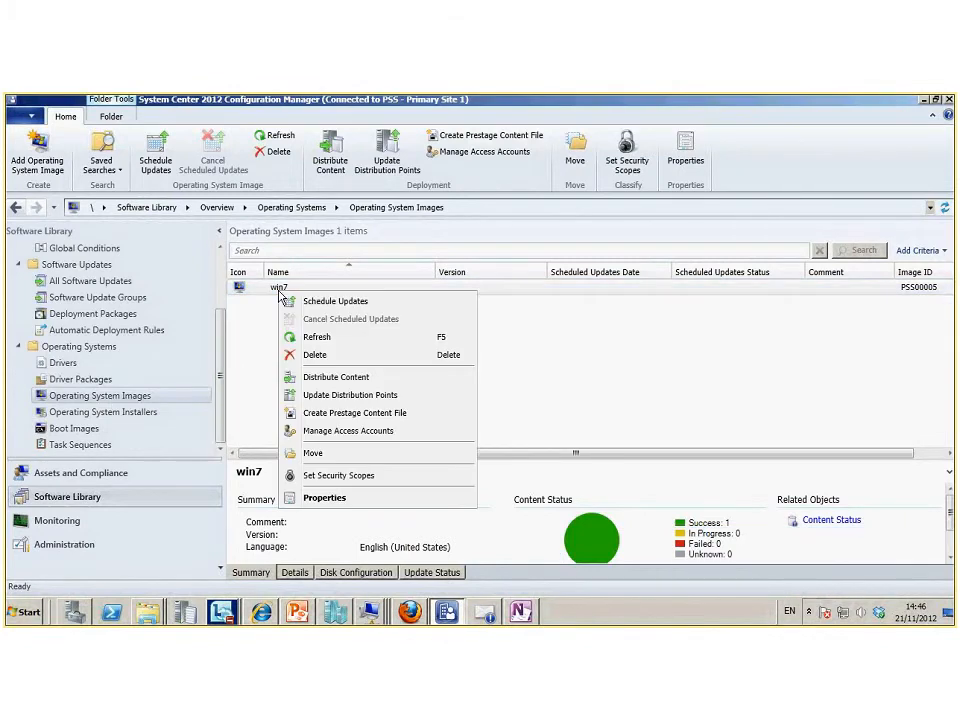
click(367, 384)
click(561, 543)
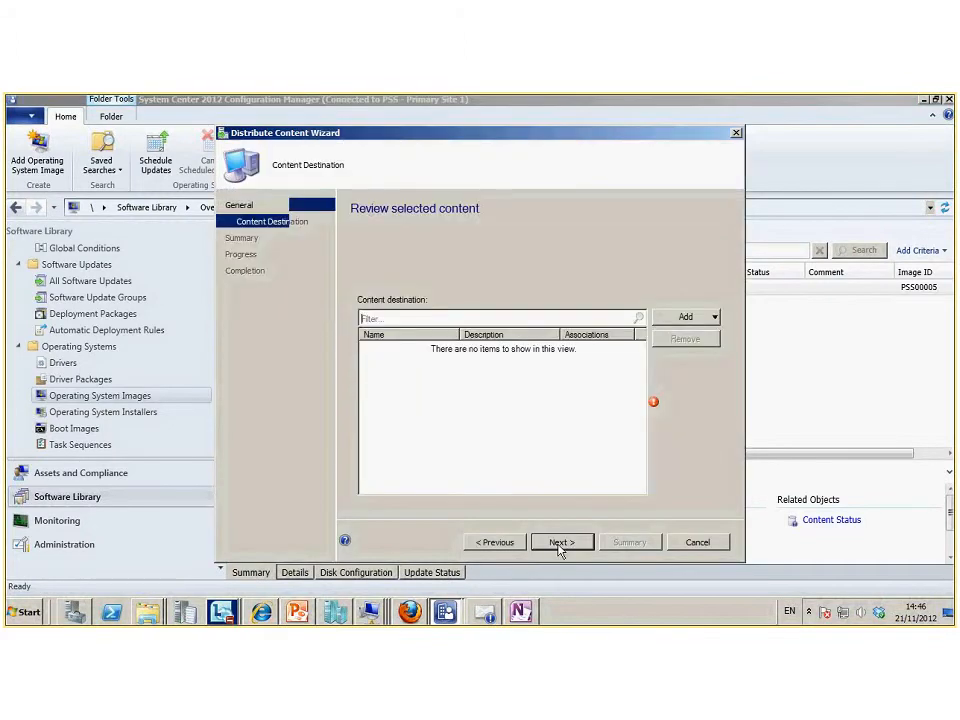
click(688, 317)
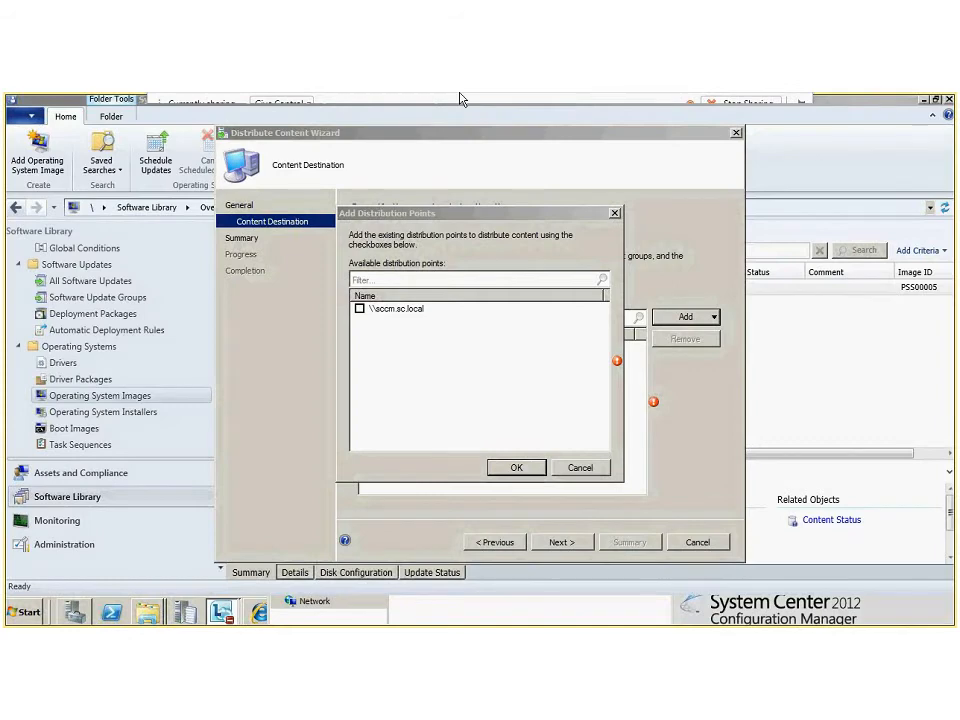
click(359, 308)
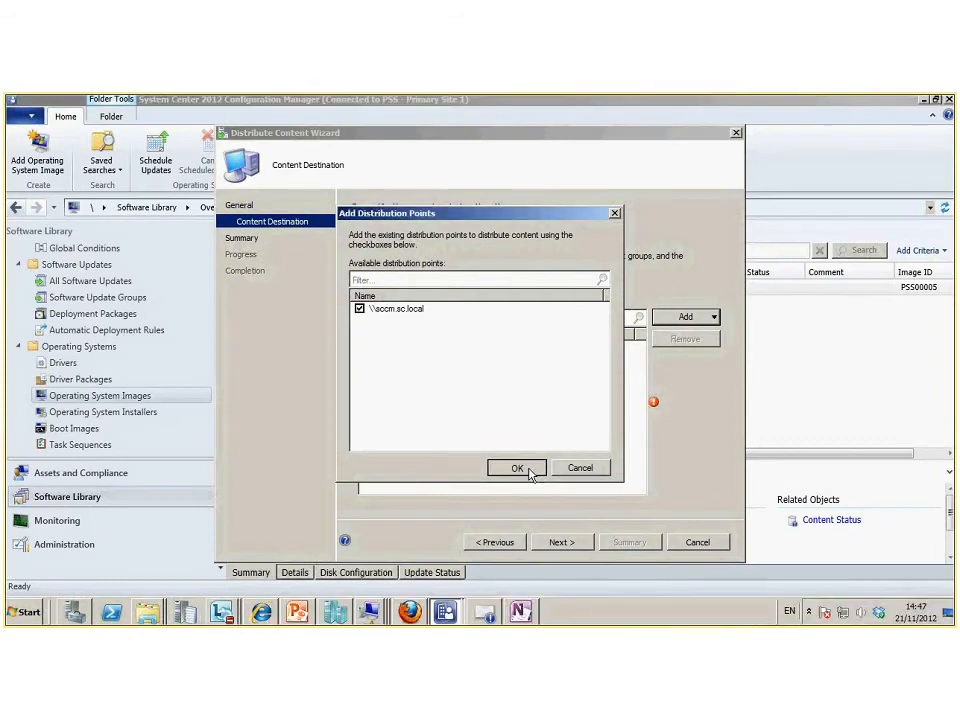
click(516, 467)
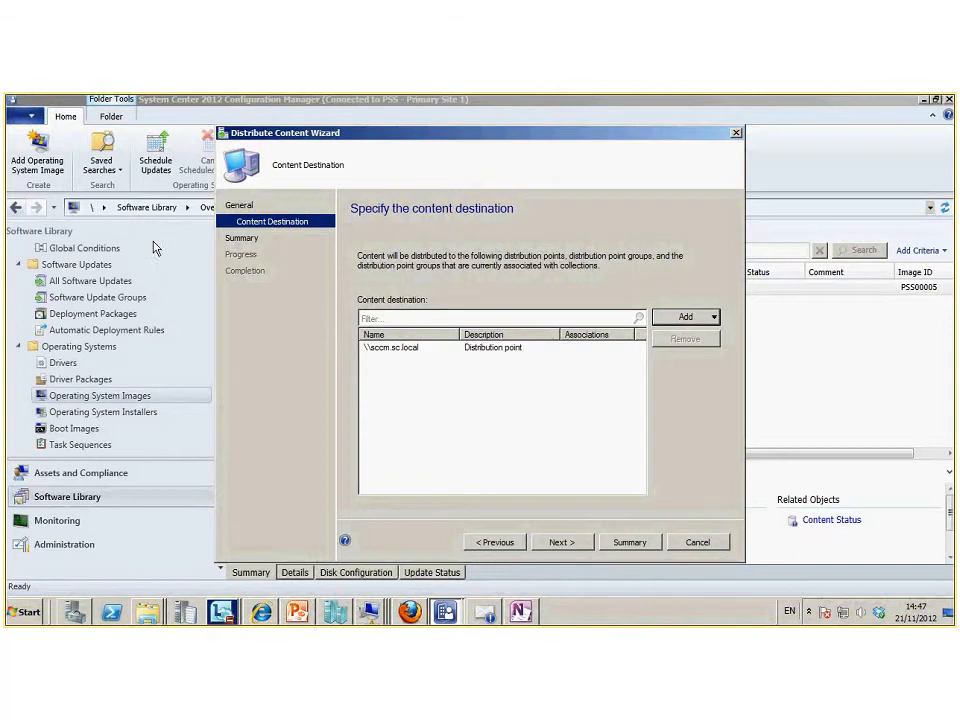
- Return to the Distribute Content Wizard, confirm the settings to distribute win7, and close the wizard
key(Escape)
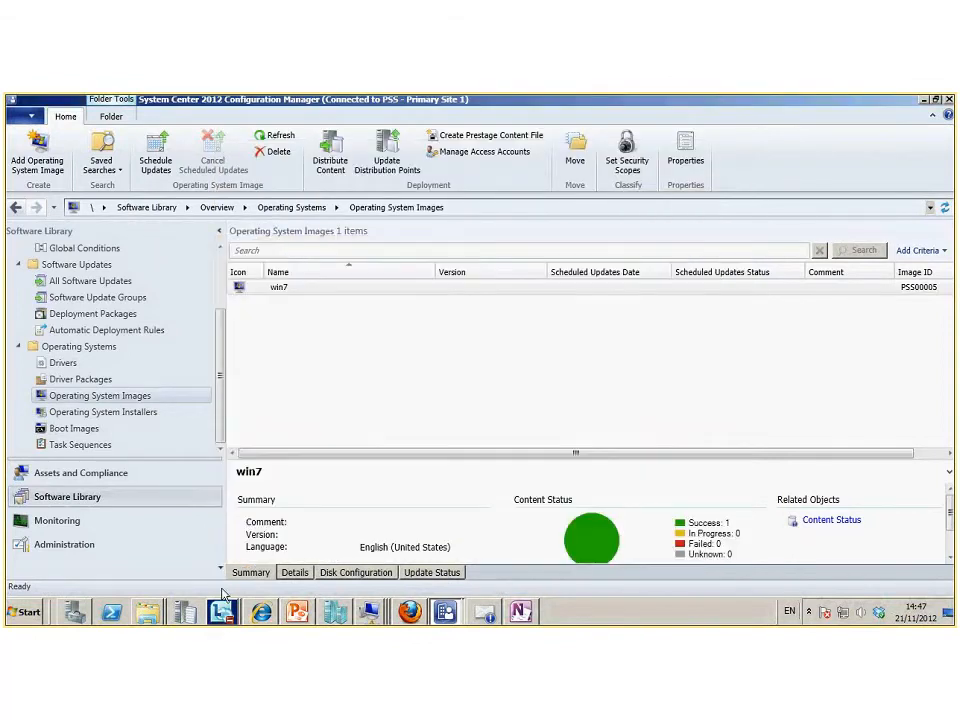
click(486, 613)
click(559, 543)
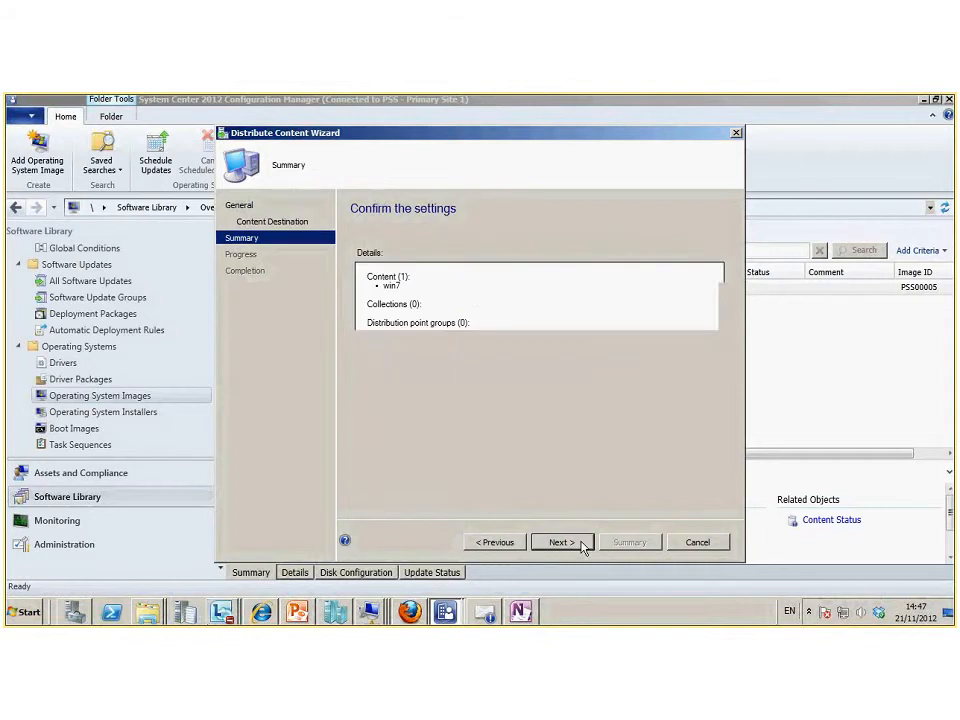
click(559, 543)
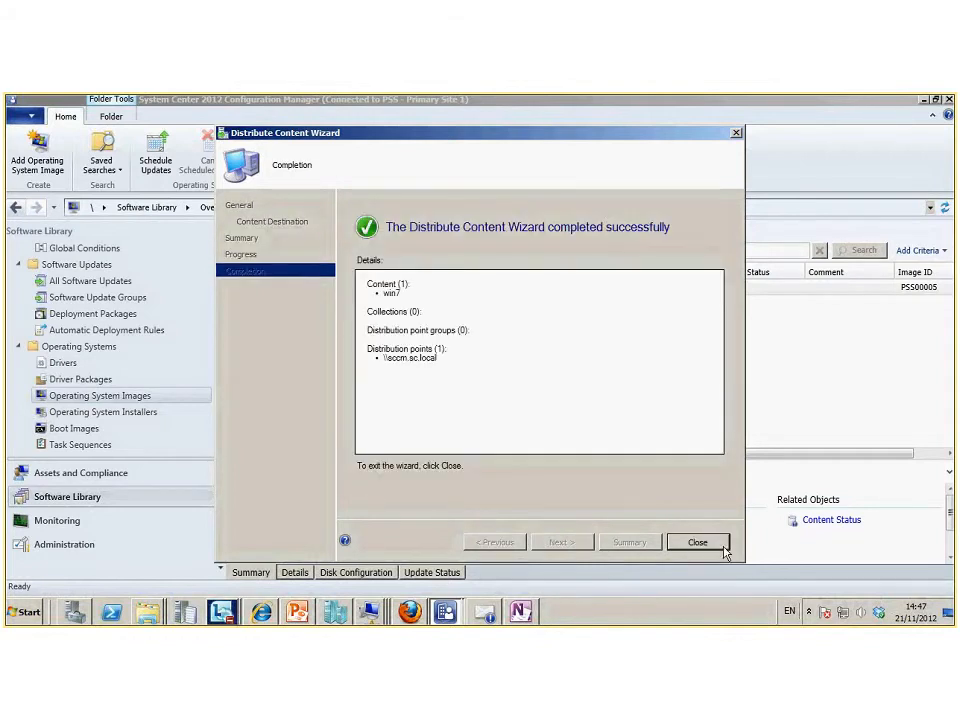
click(716, 545)
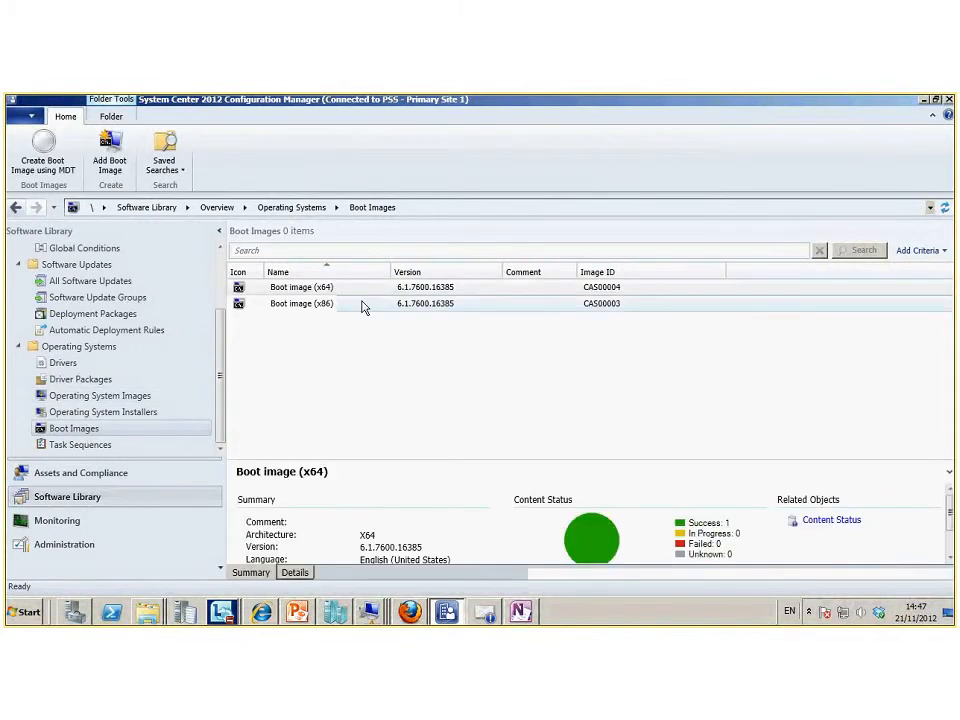
- Examine the customization and driver settings in the Boot image (x64) properties, and close the dialog without changes
right_click(333, 294)
click(393, 461)
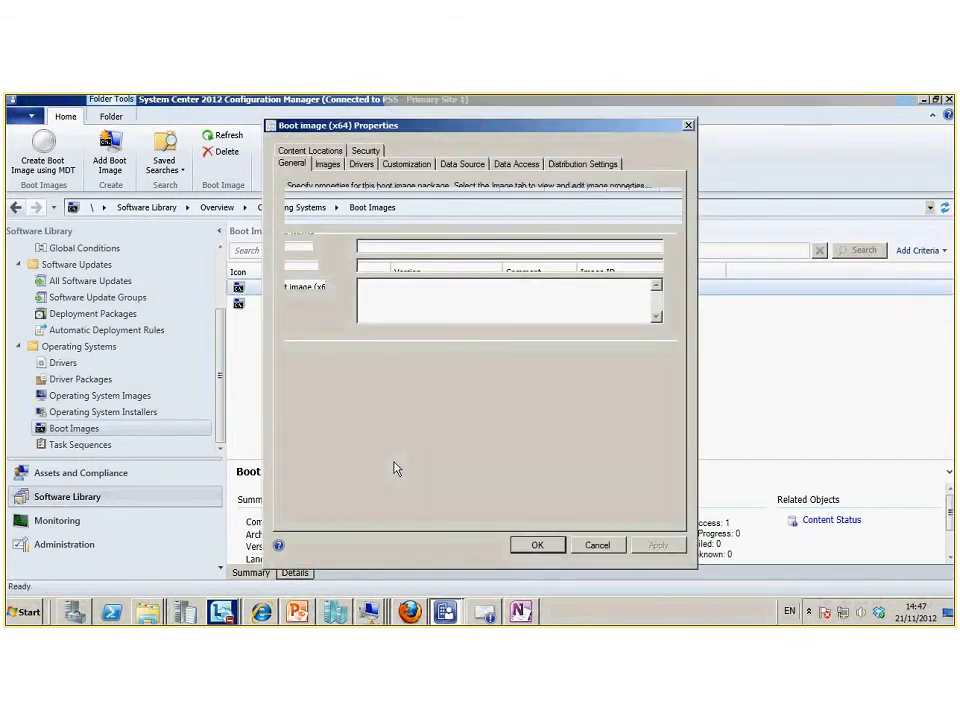
click(405, 166)
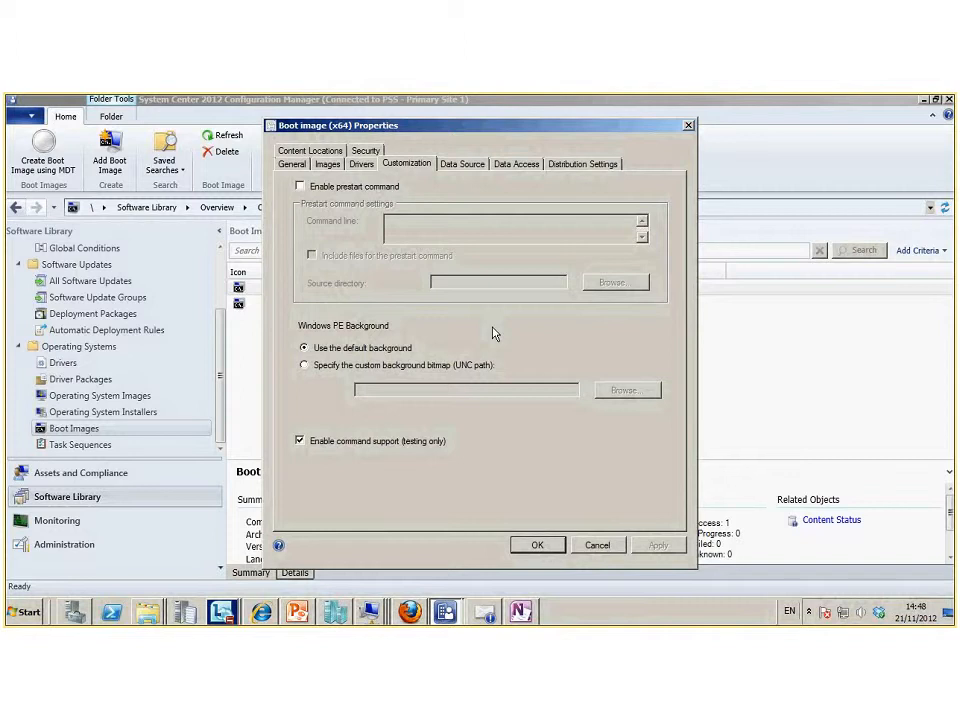
click(361, 164)
click(538, 545)
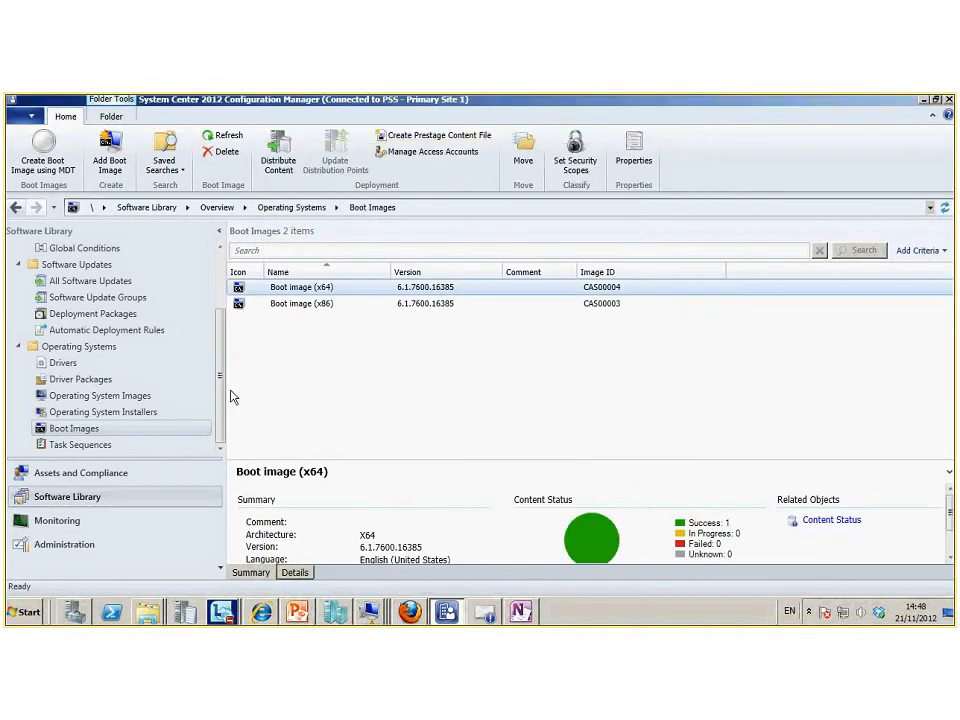
- Start importing drivers with \\nas\osd\drivers as the source folder for all drivers, and proceed to the driver details
click(63, 366)
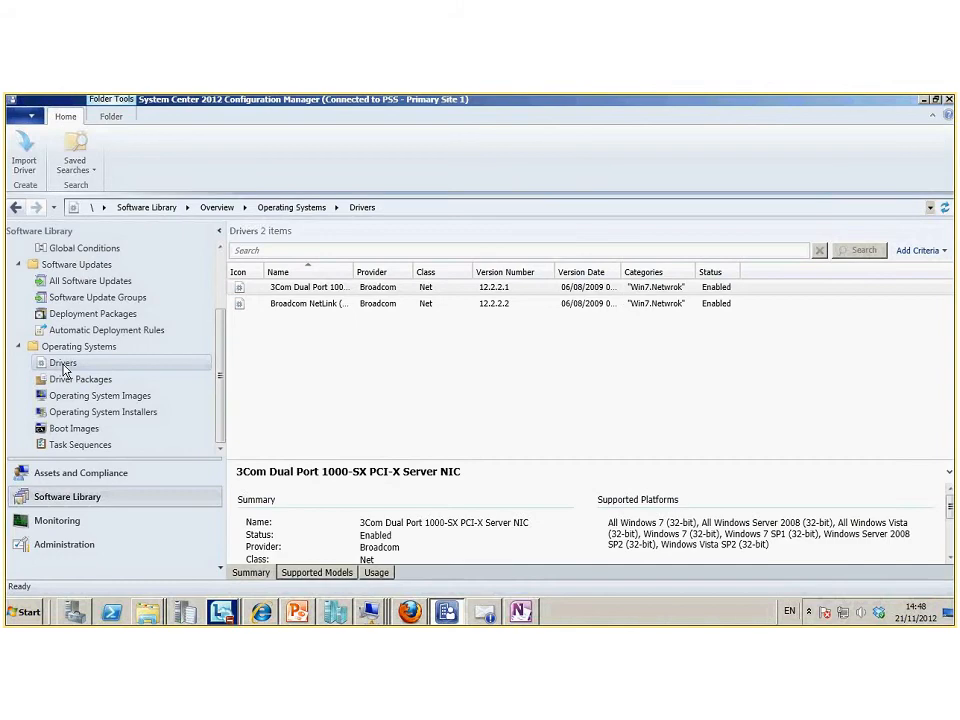
right_click(71, 368)
click(88, 375)
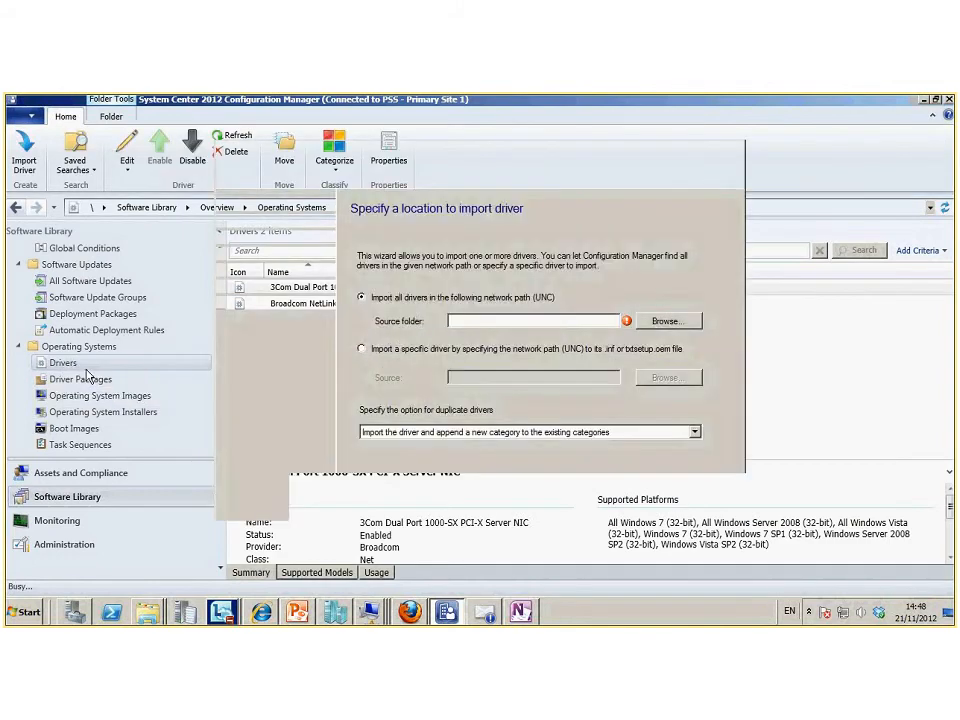
click(506, 321)
text(\nas)
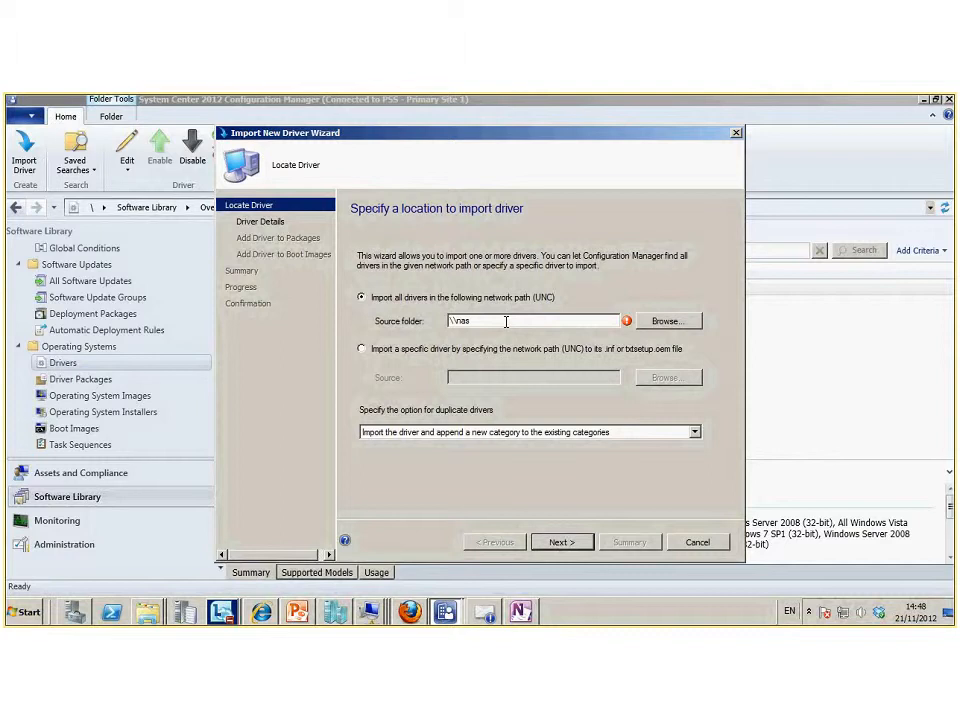
text(\osd\)
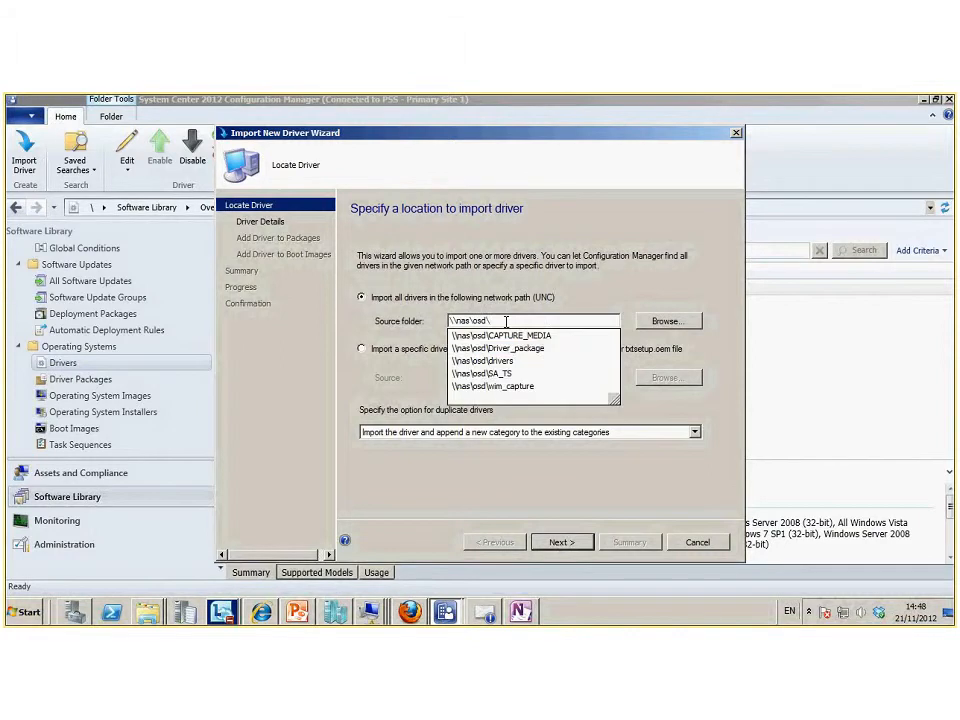
key(Down)
key(Down)
key(Down)
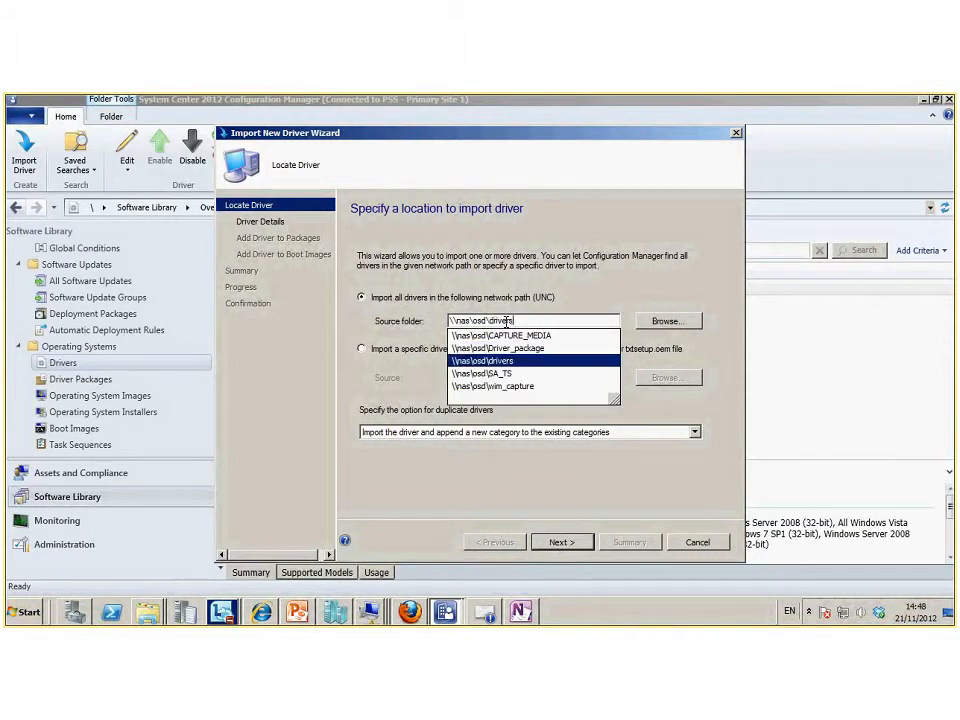
key(Return)
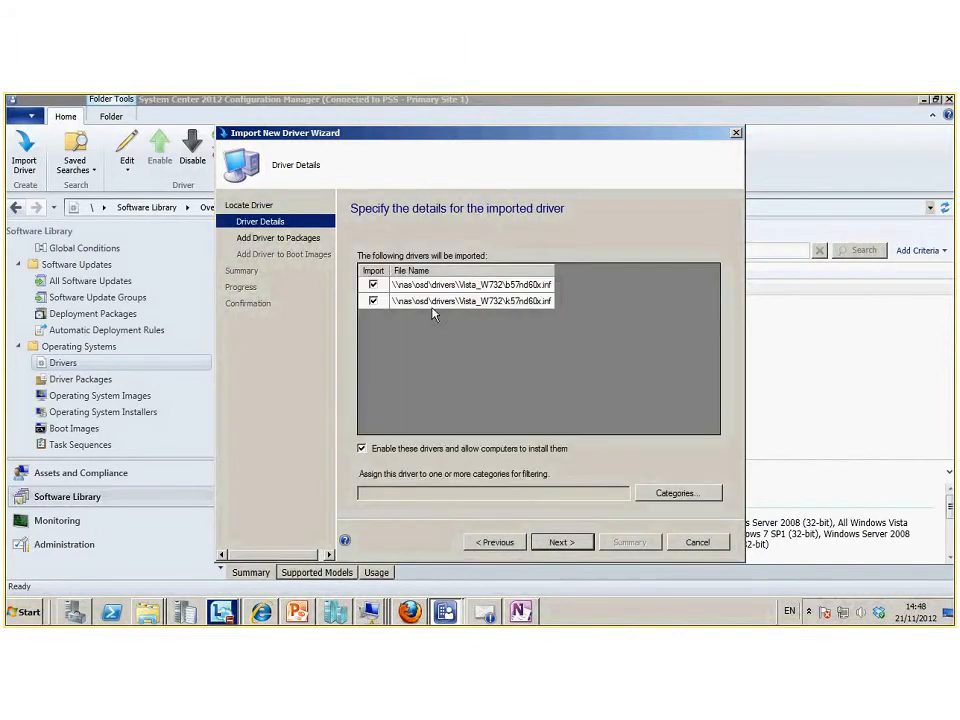
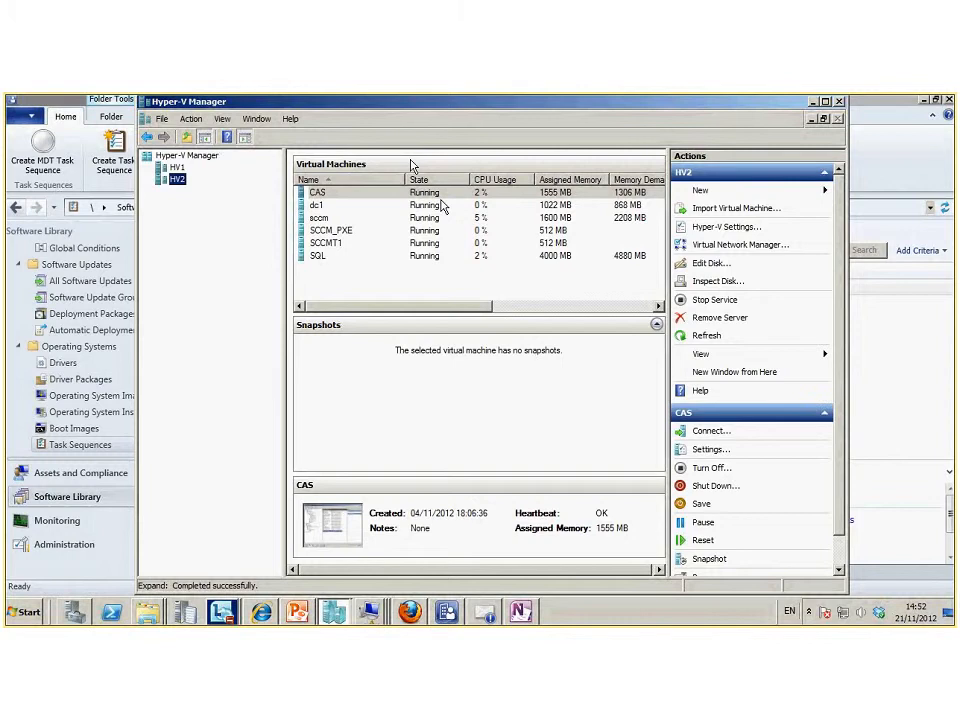
- View the image file option for the DVD drive in the SCCM_PXE settings, browse HV2 for an ISO, and leave without choosing one
click(330, 231)
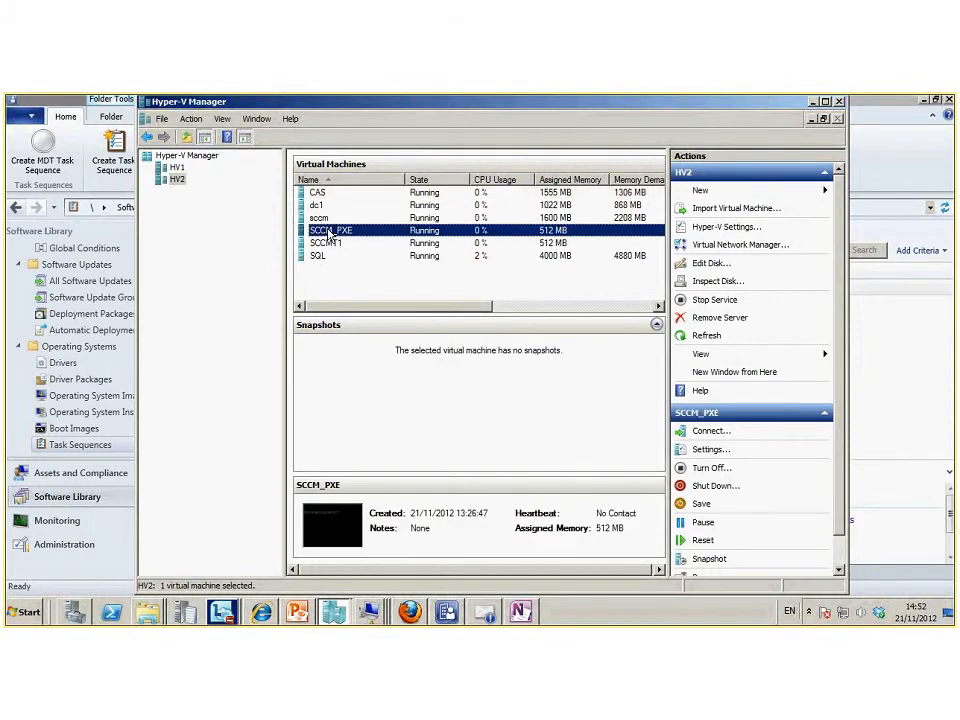
right_click(330, 233)
click(356, 257)
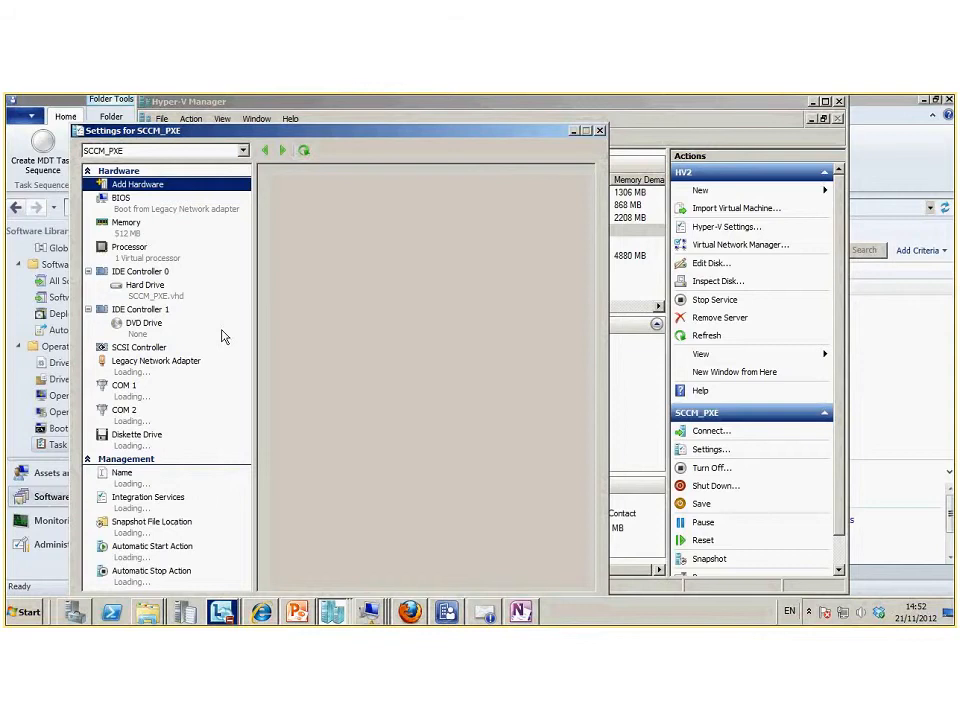
click(145, 330)
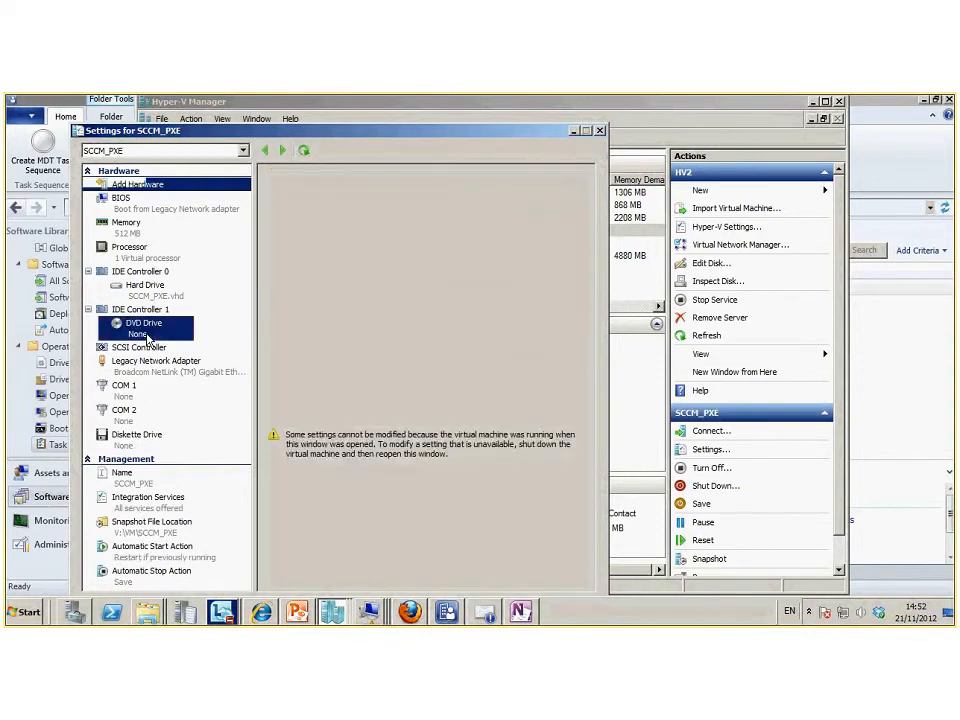
click(278, 288)
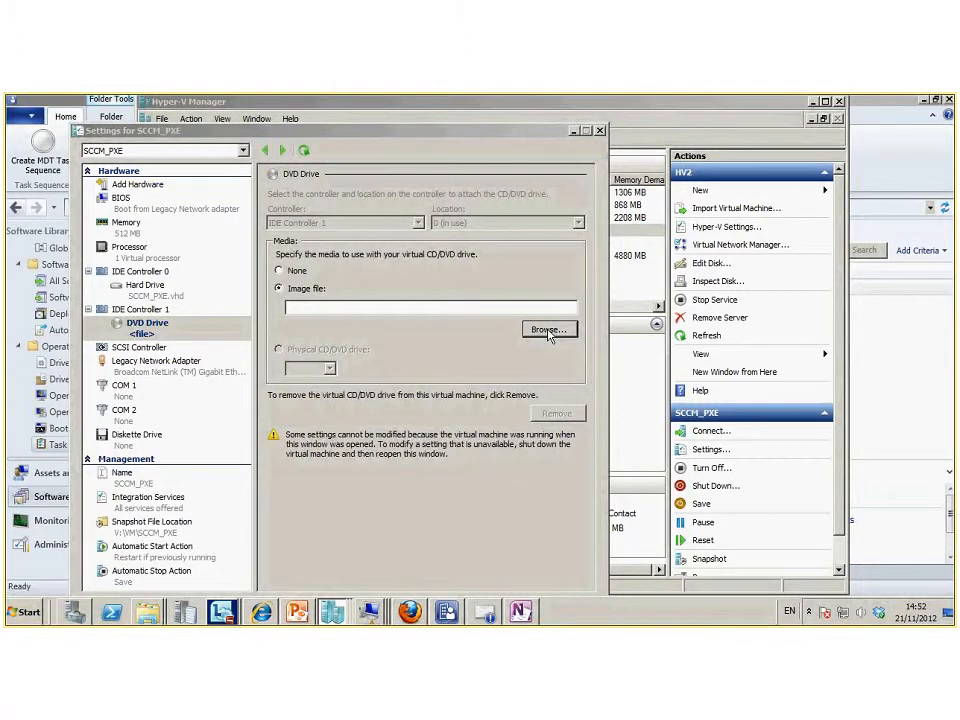
click(548, 332)
click(181, 250)
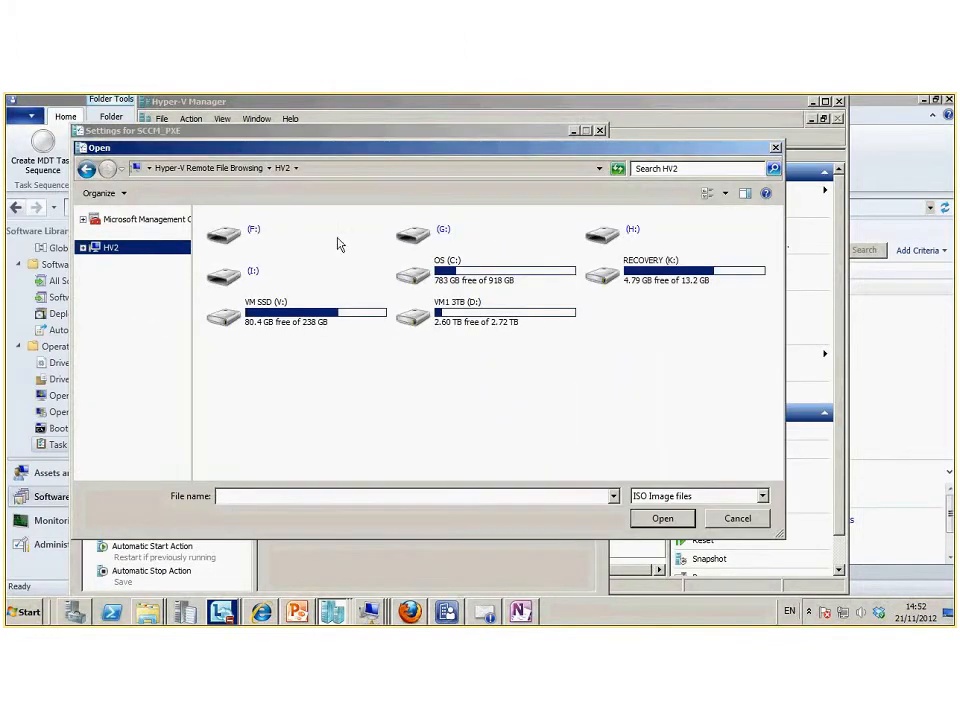
click(735, 520)
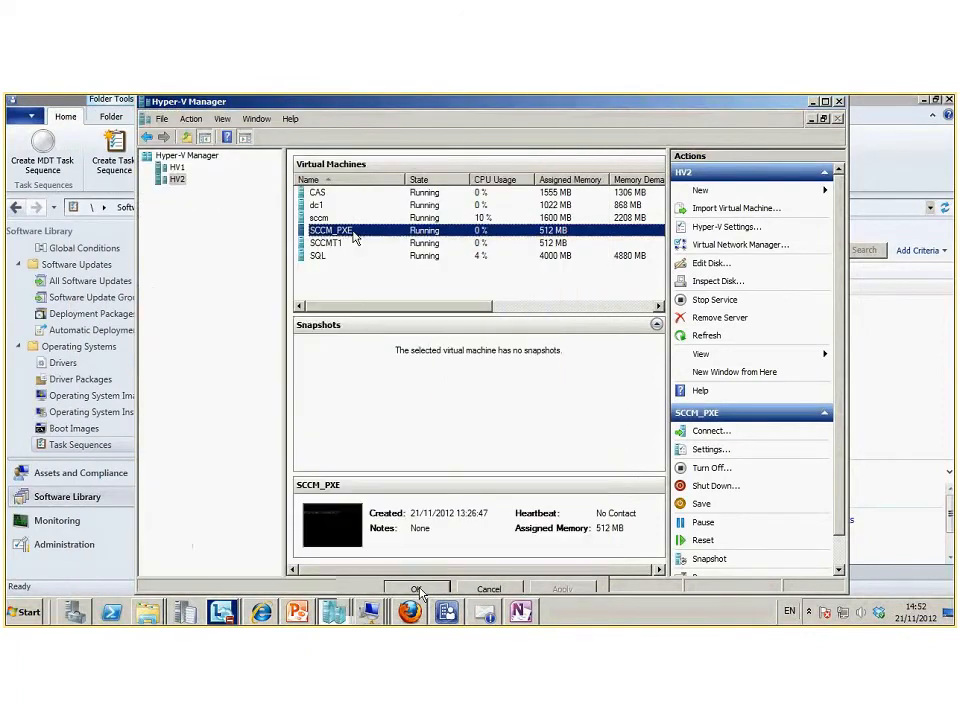
- Connect to the SCCM_PXE virtual machine, move its window into view, and turn the machine off
right_click(353, 231)
click(394, 239)
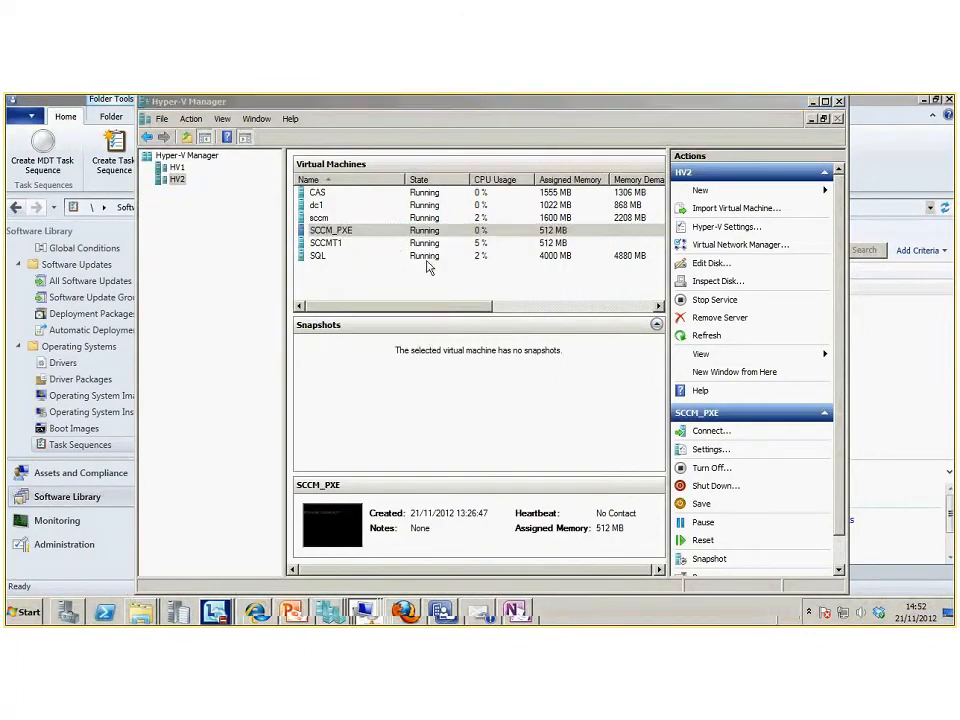
drag(950, 371, 406, 203)
click(259, 227)
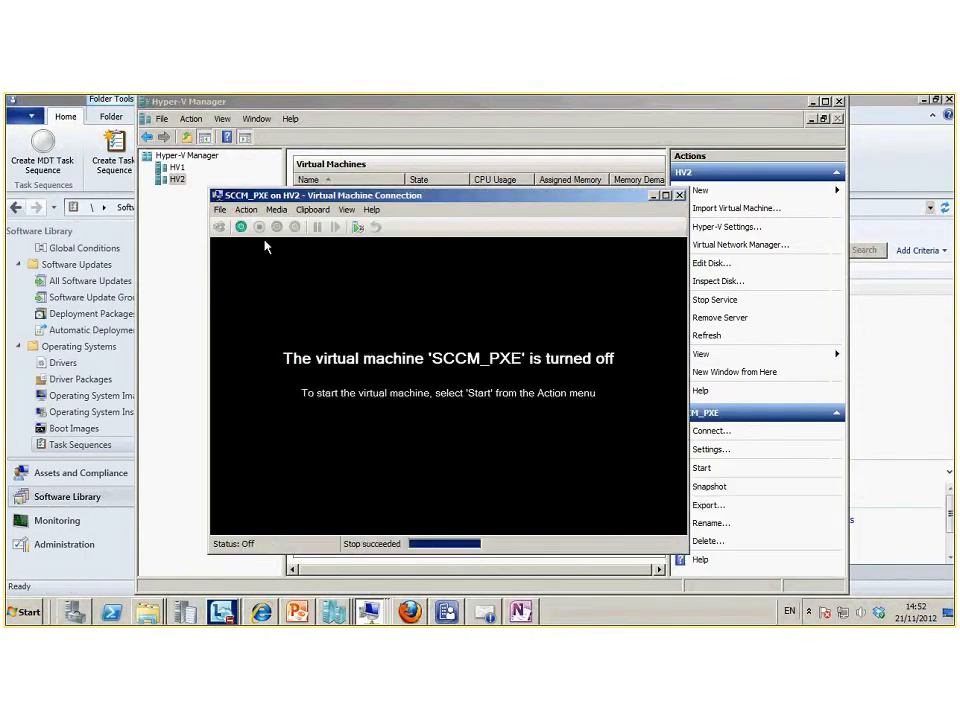
click(241, 227)
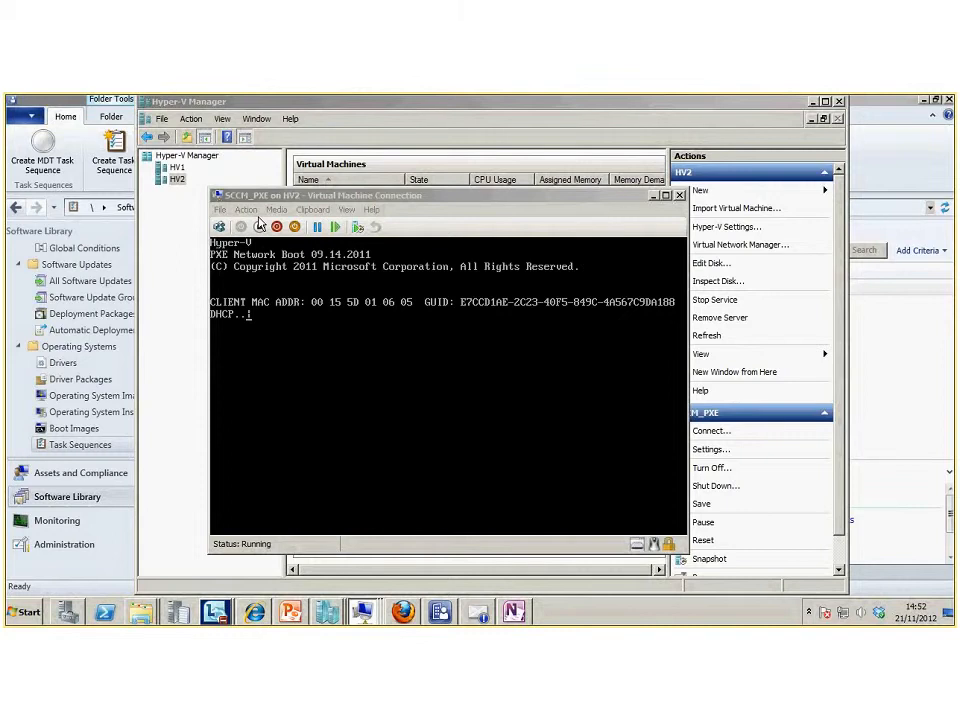
click(259, 226)
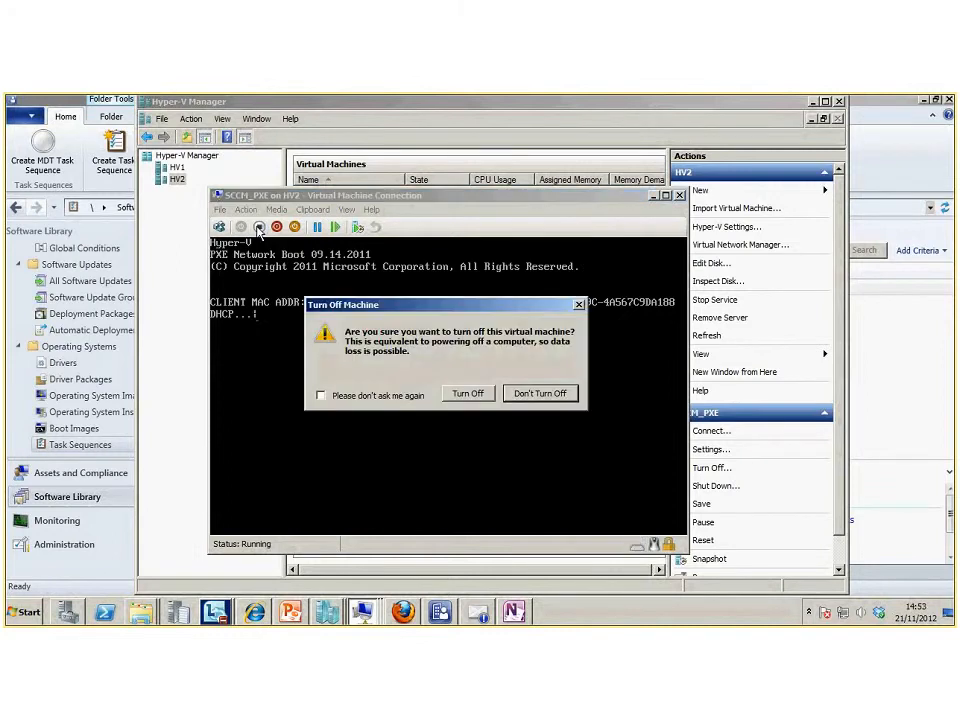
click(487, 396)
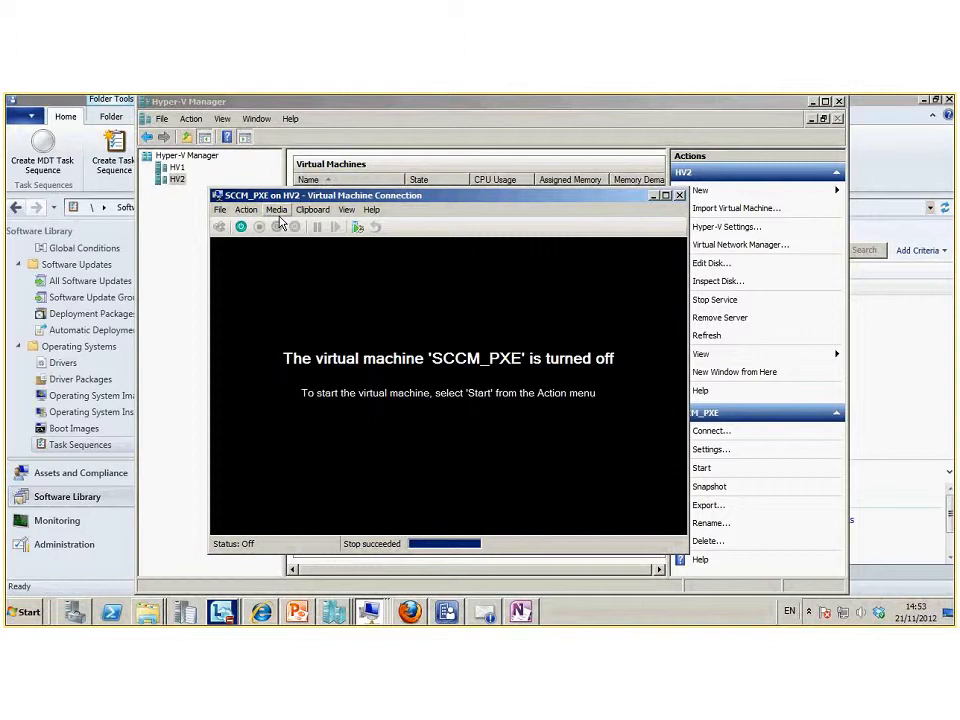
- Move CD to the first place in the SCCM_PXE BIOS startup order, and start the virtual machine
click(220, 210)
click(236, 227)
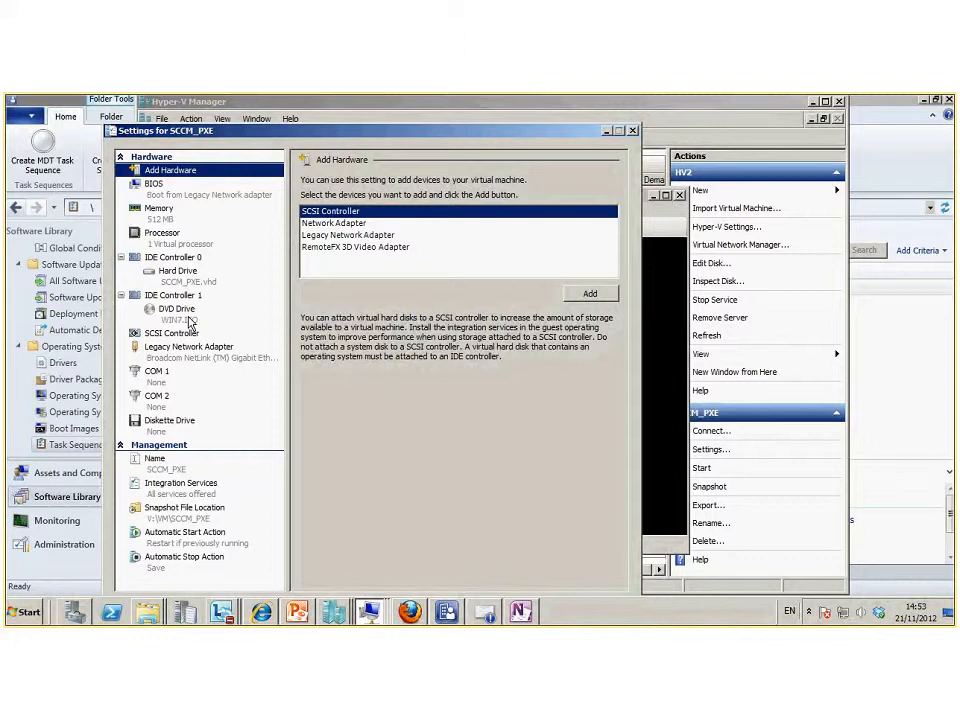
click(153, 184)
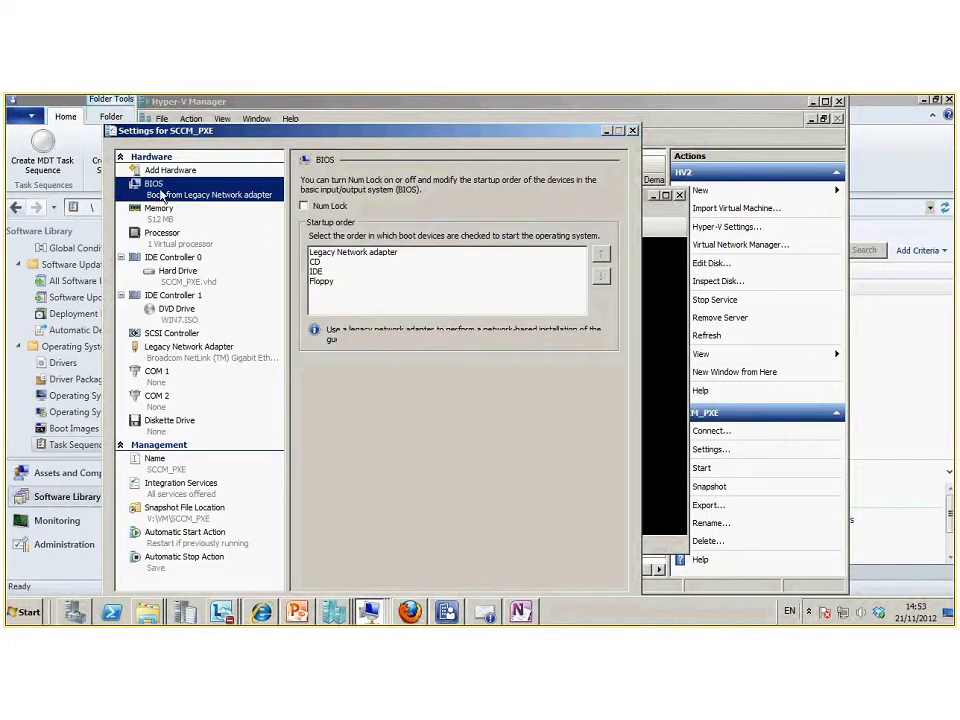
click(328, 263)
click(601, 256)
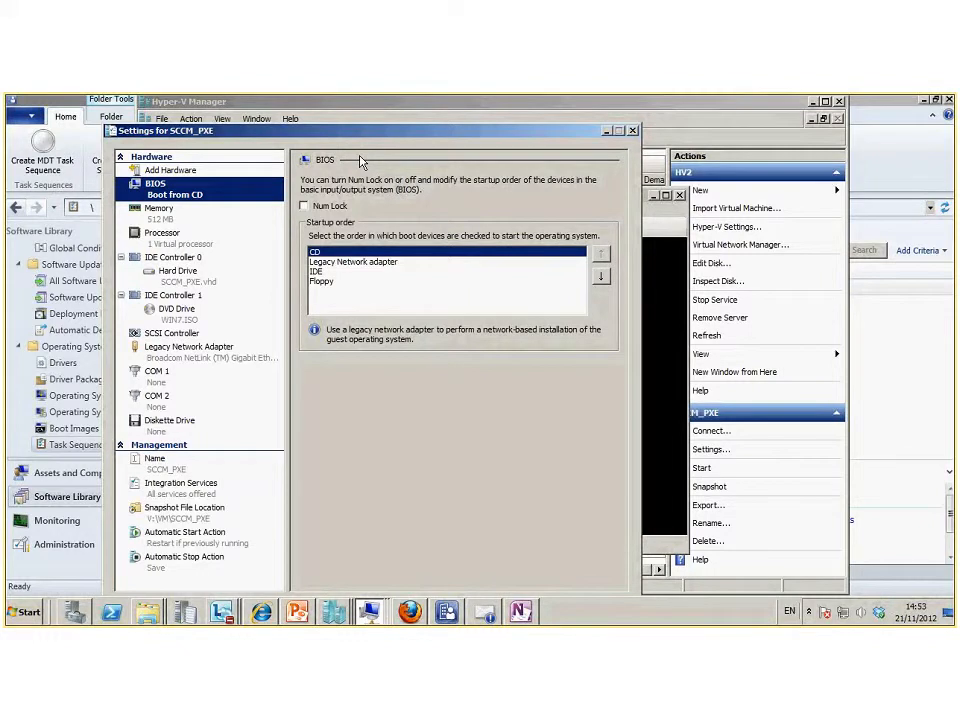
drag(358, 132, 354, 127)
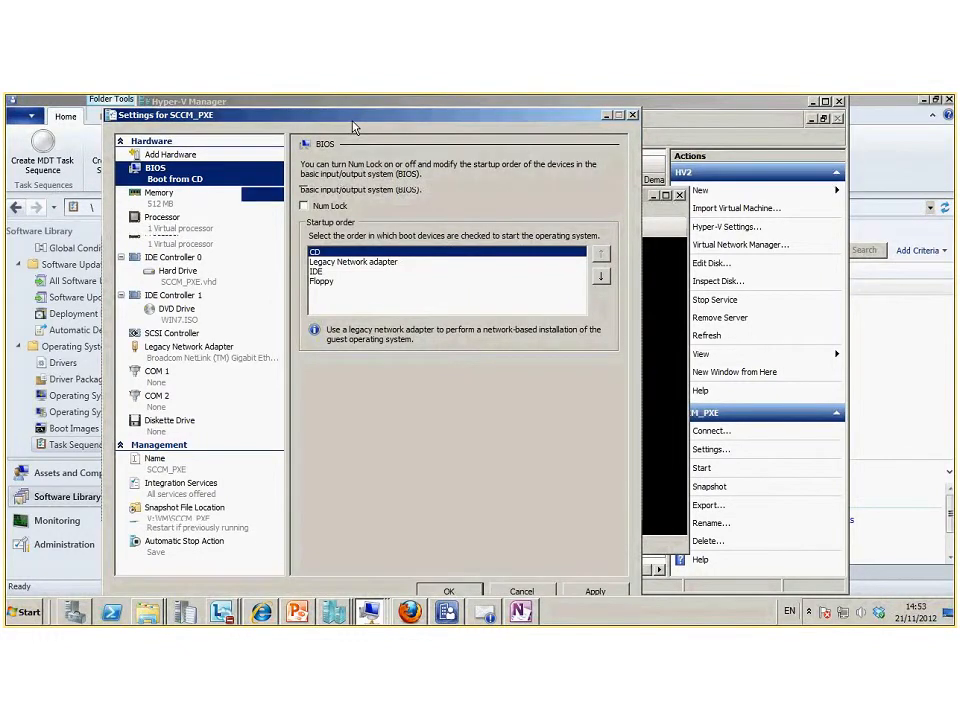
click(449, 591)
click(241, 227)
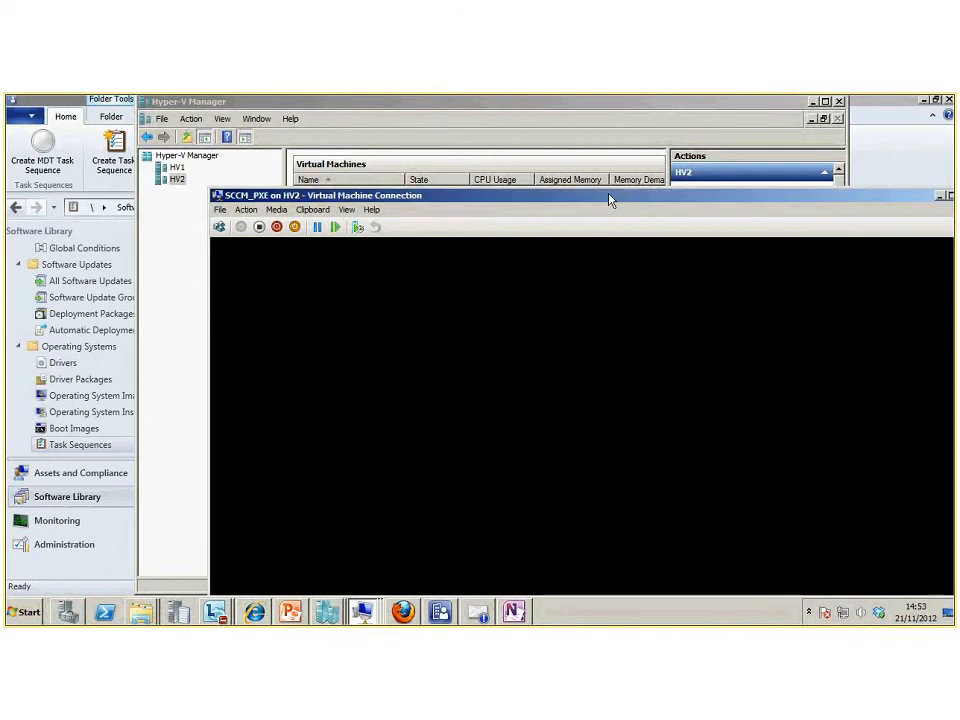
drag(611, 199, 523, 111)
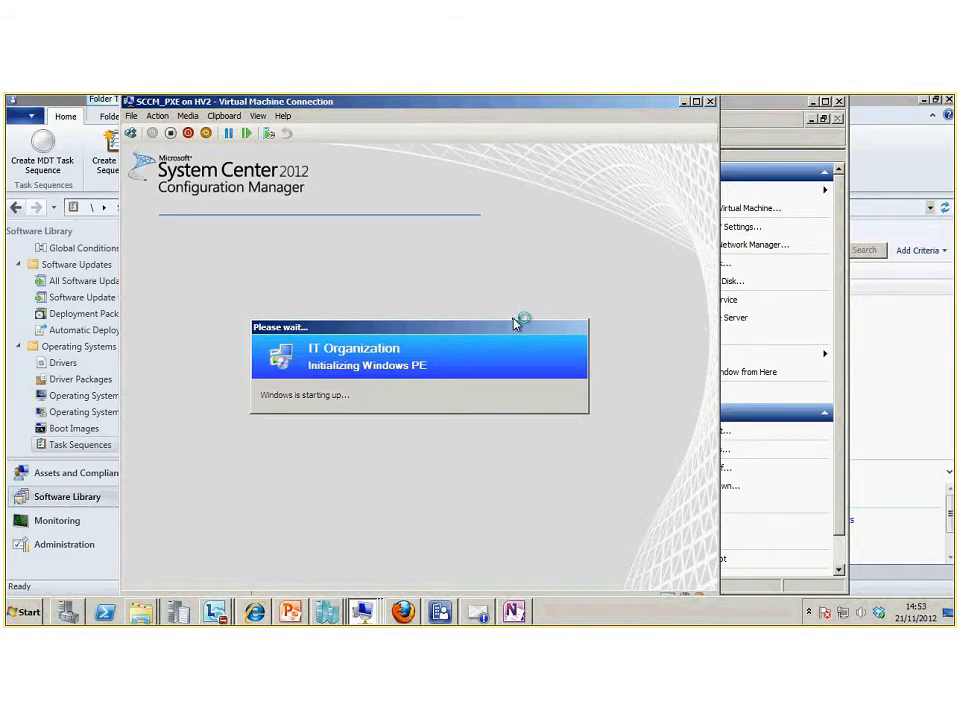
- Open a command prompt in Windows PE on SCCM_PXE and run ipconfig
key(F8)
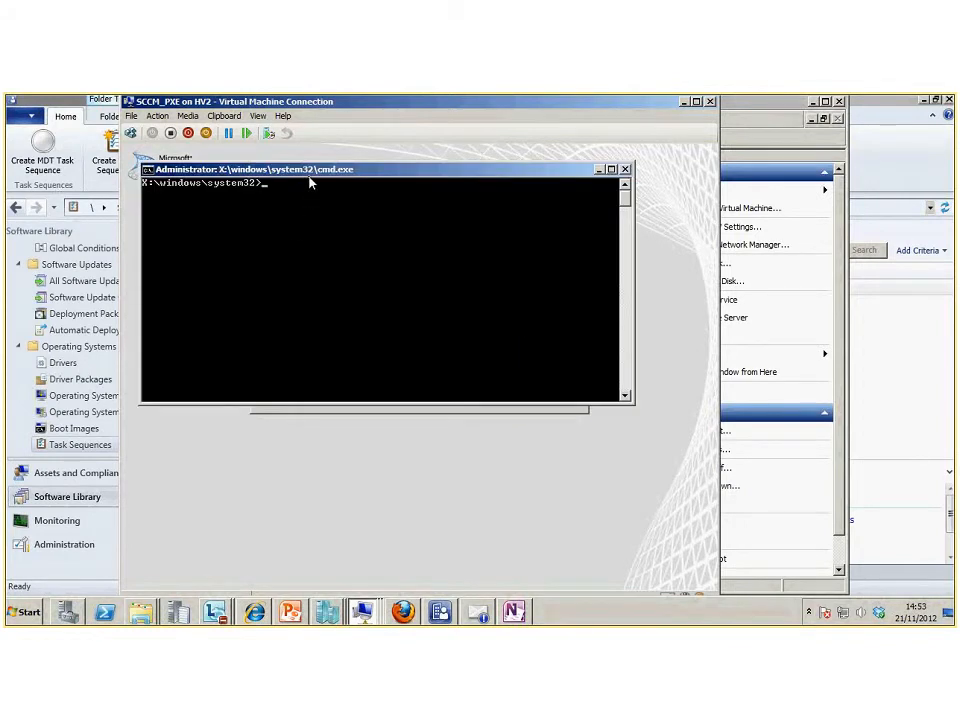
text(ipconfig)
key(Return)
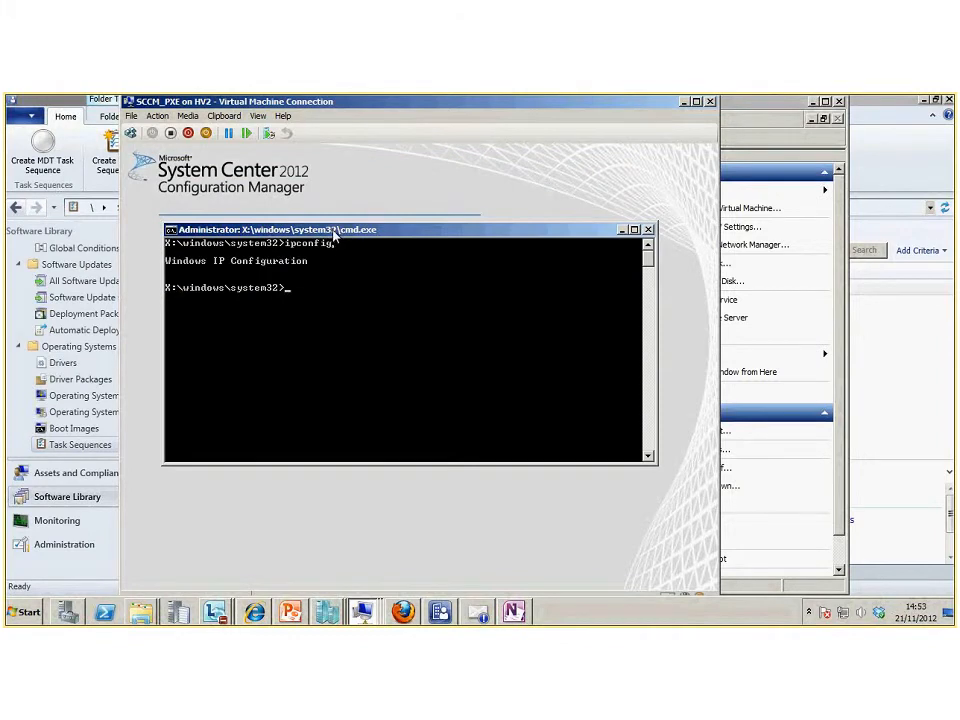
drag(337, 230, 336, 298)
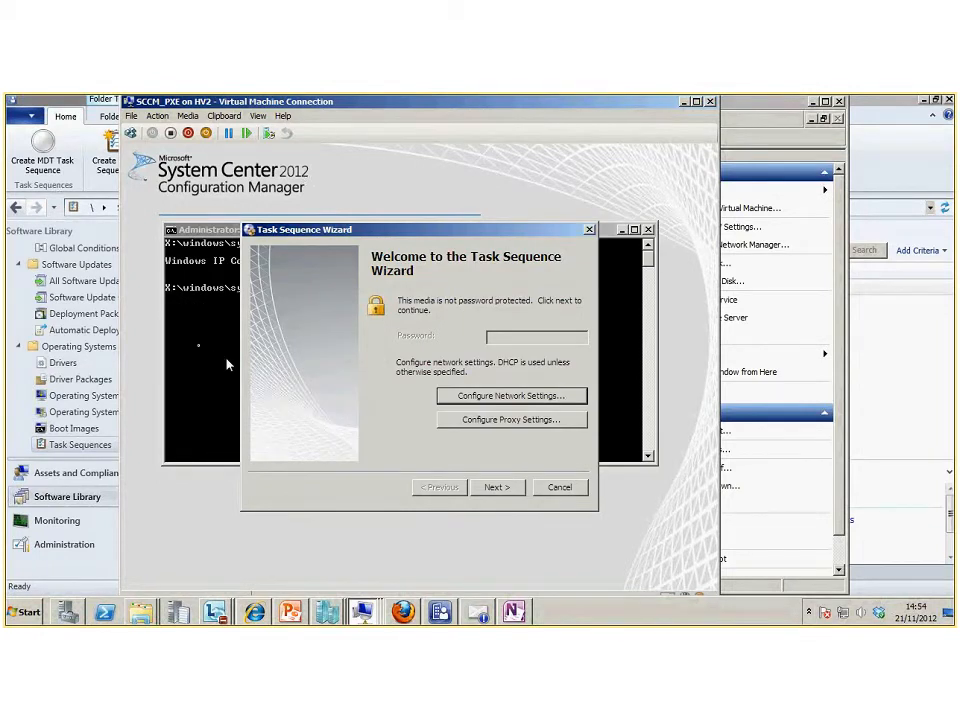
- Proceed past the welcome page of the Task Sequence Wizard, and run ipconfig again in the command prompt
click(497, 487)
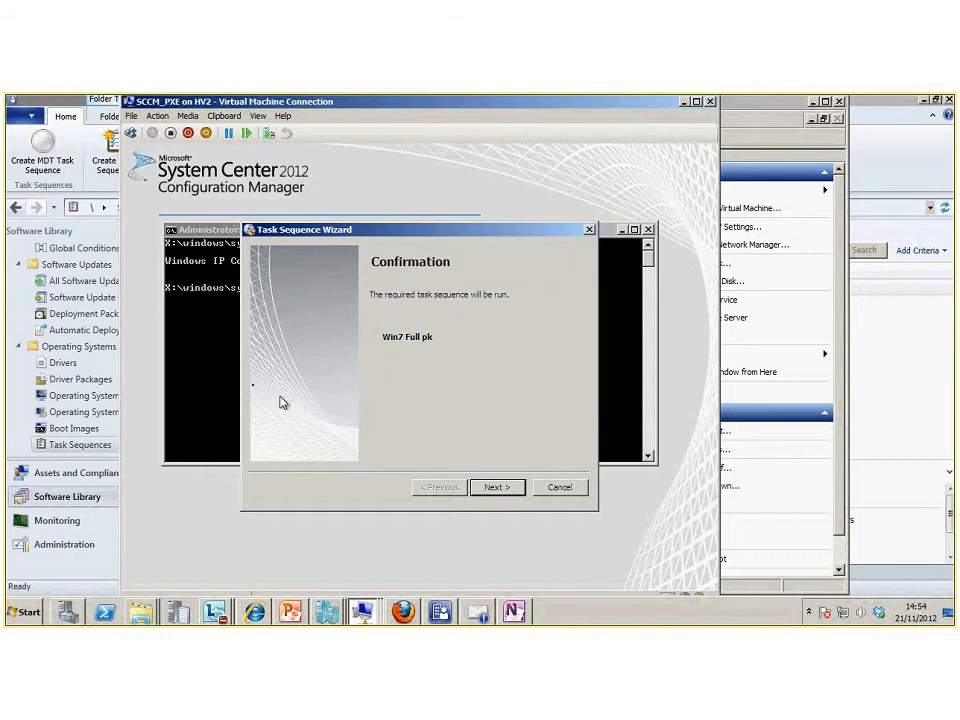
click(199, 355)
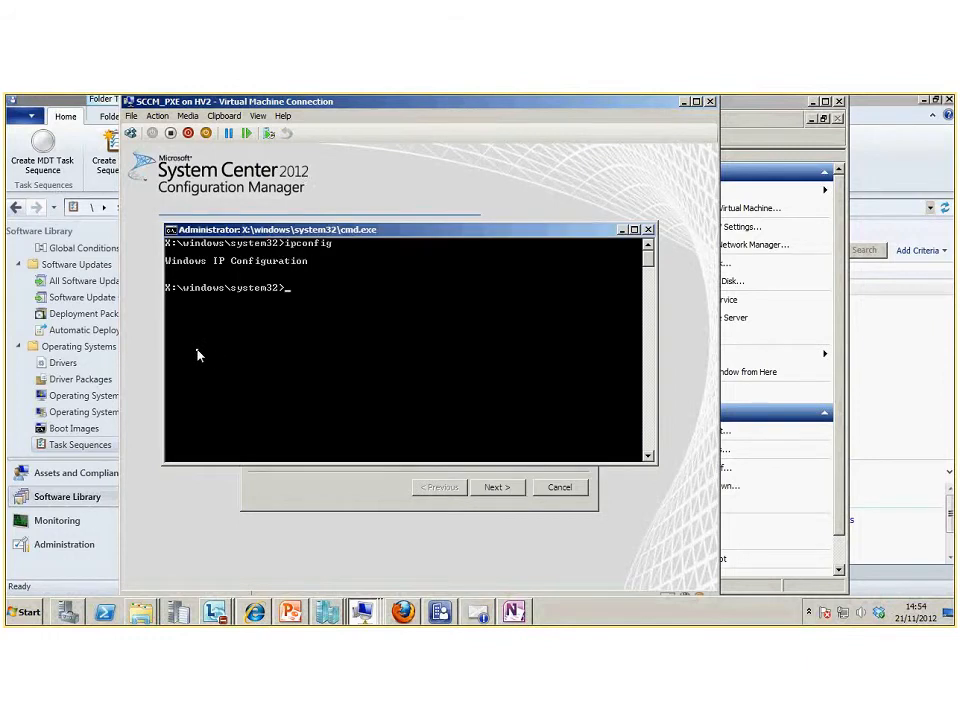
text(ipconfig)
key(Return)
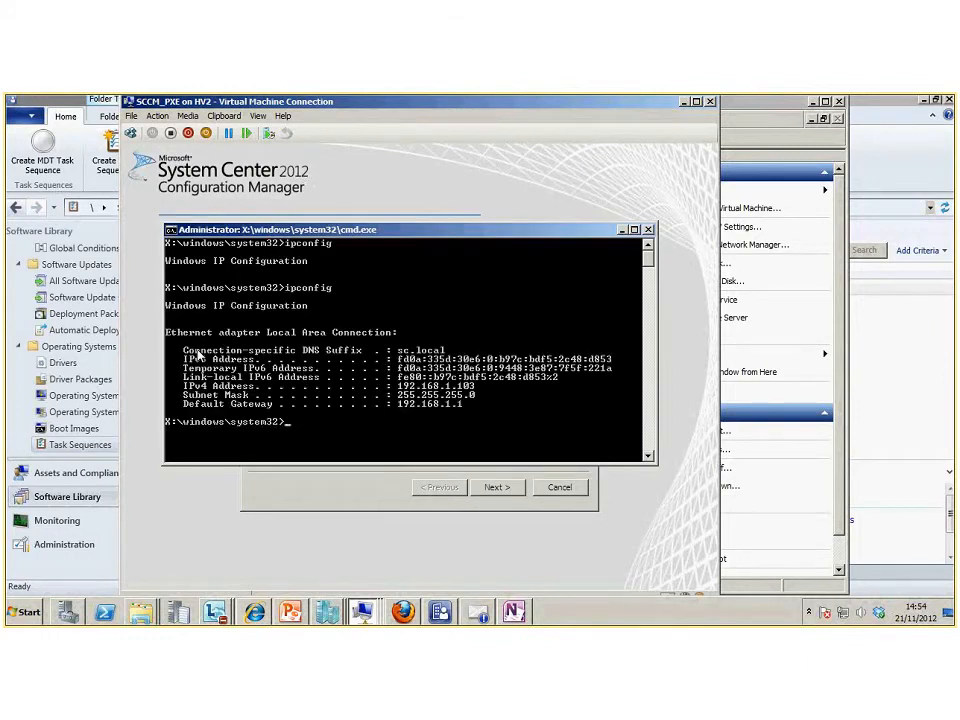
- Return to the Task Sequence Wizard and run the required Win7 Full pk task sequence
click(365, 490)
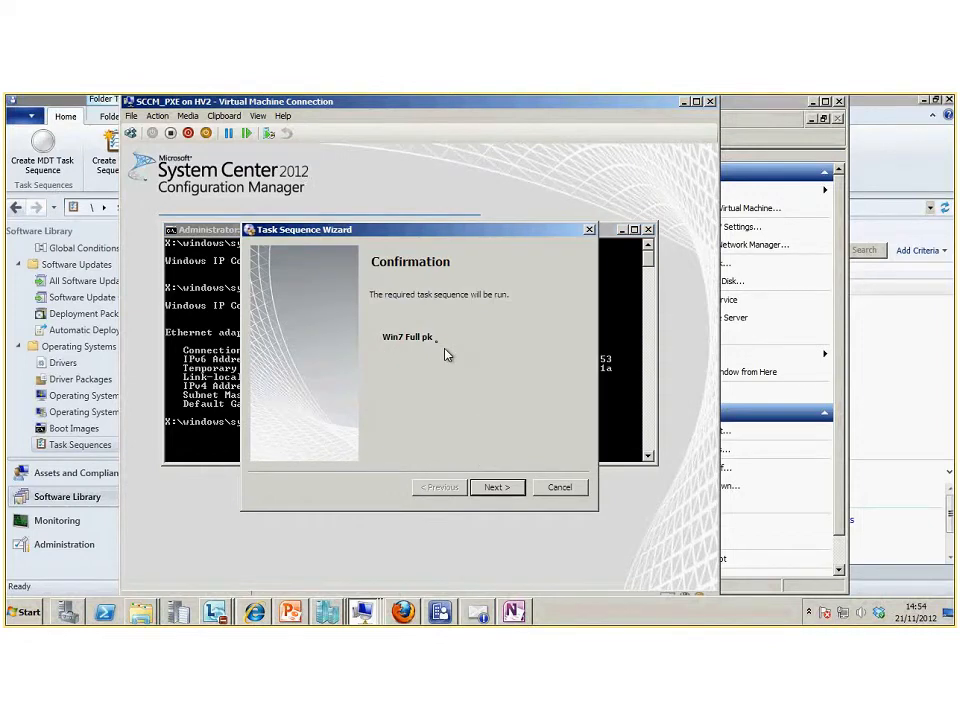
click(498, 488)
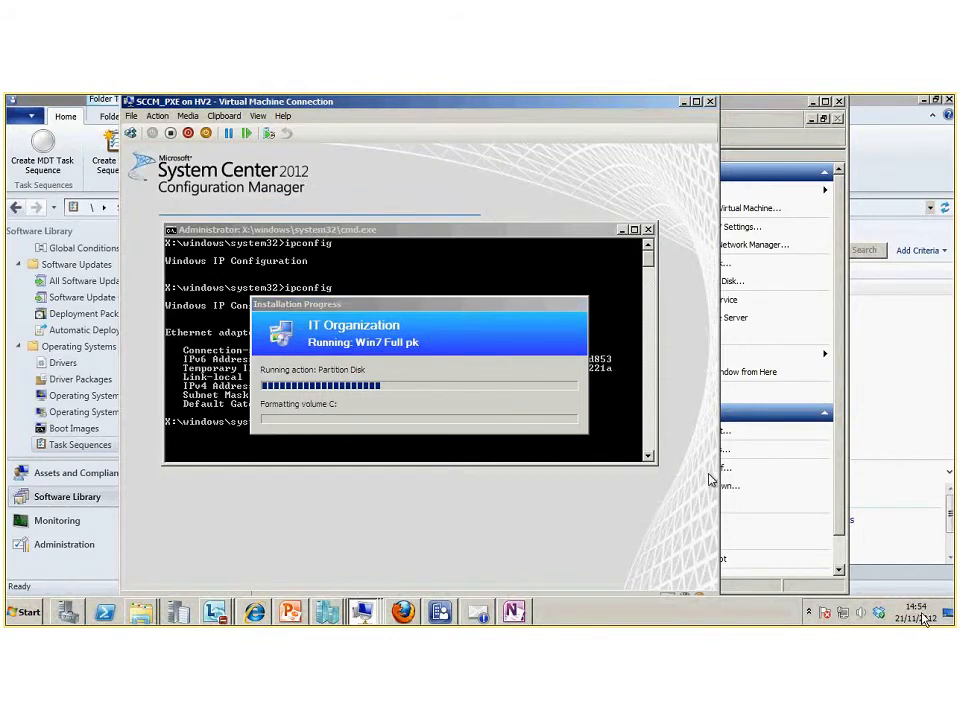
mouse_move(925, 620)
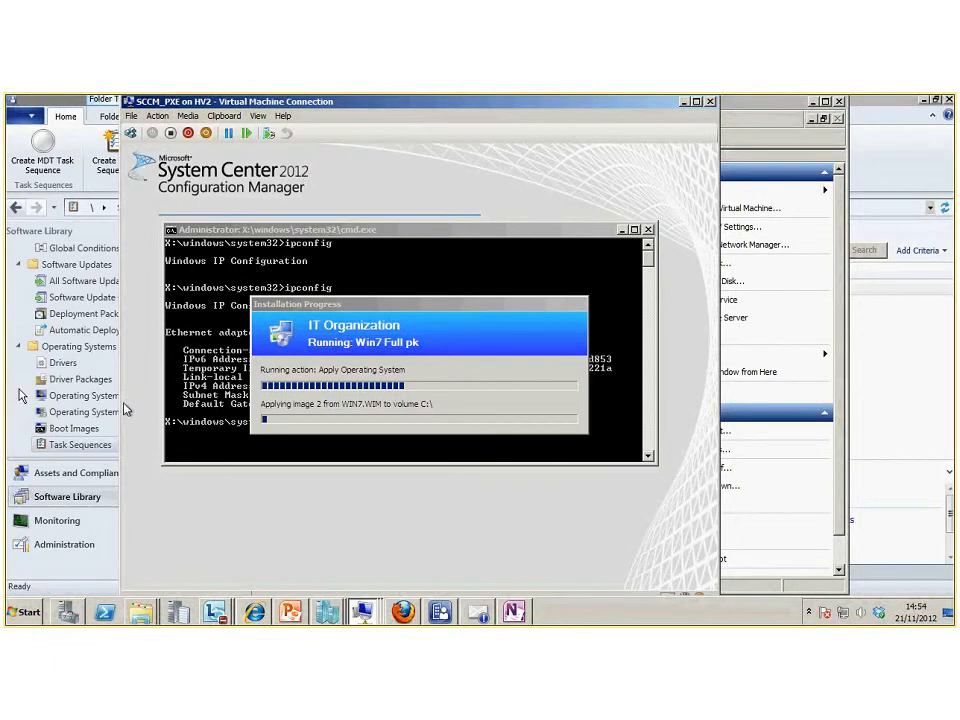
- Bring the WIN_7 virtual machine window into view, check the BIOS entry in its settings, and return to the Configuration Manager console
click(22, 395)
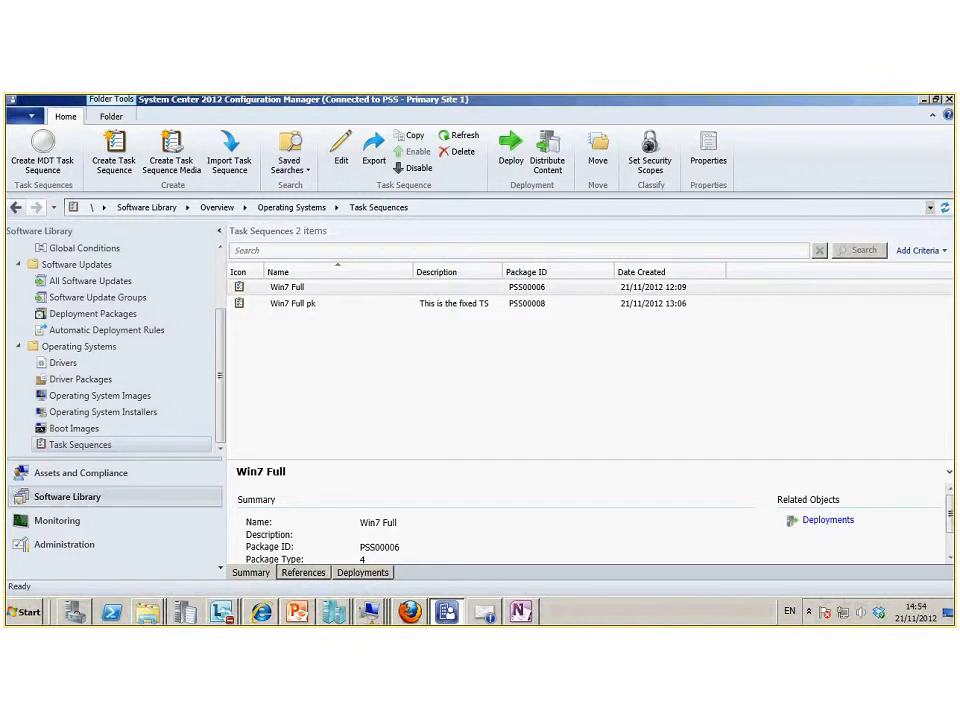
drag(953, 533, 800, 533)
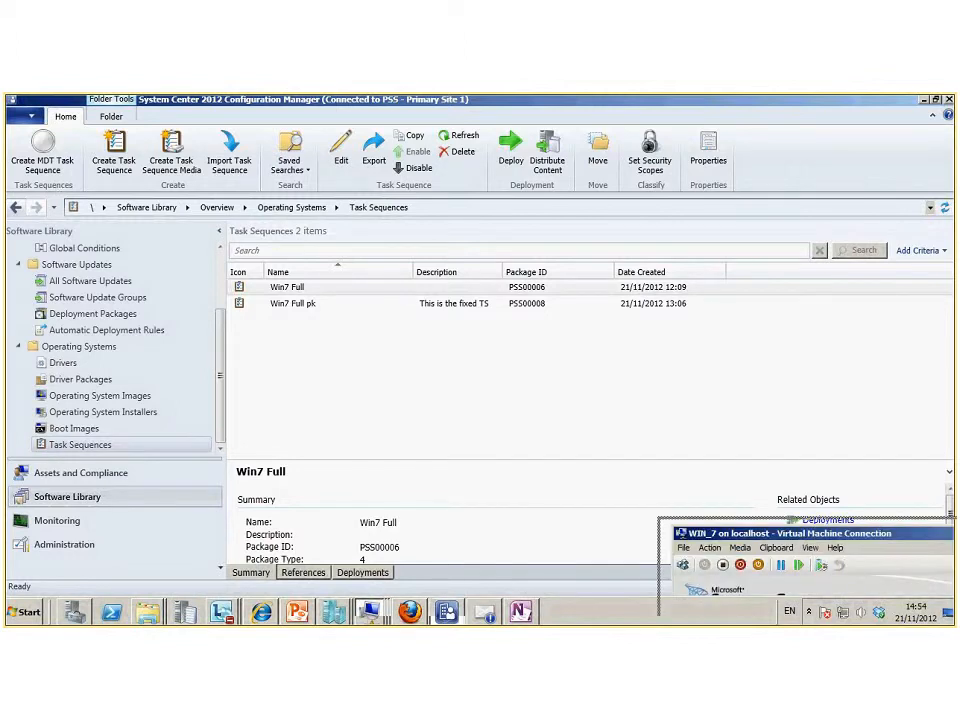
drag(950, 527, 555, 140)
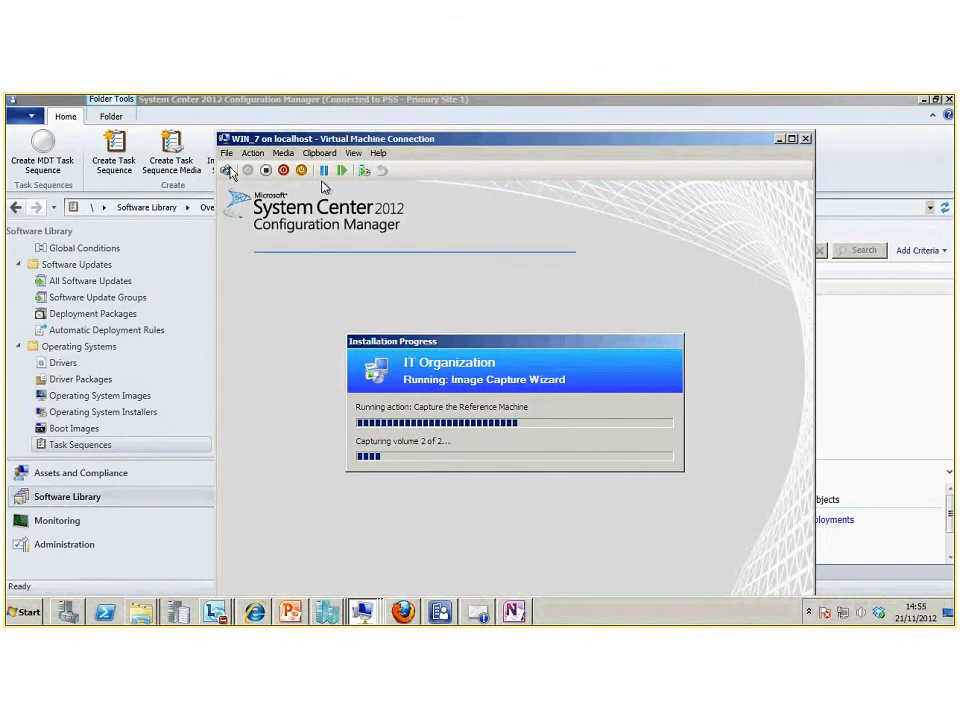
click(224, 153)
click(229, 167)
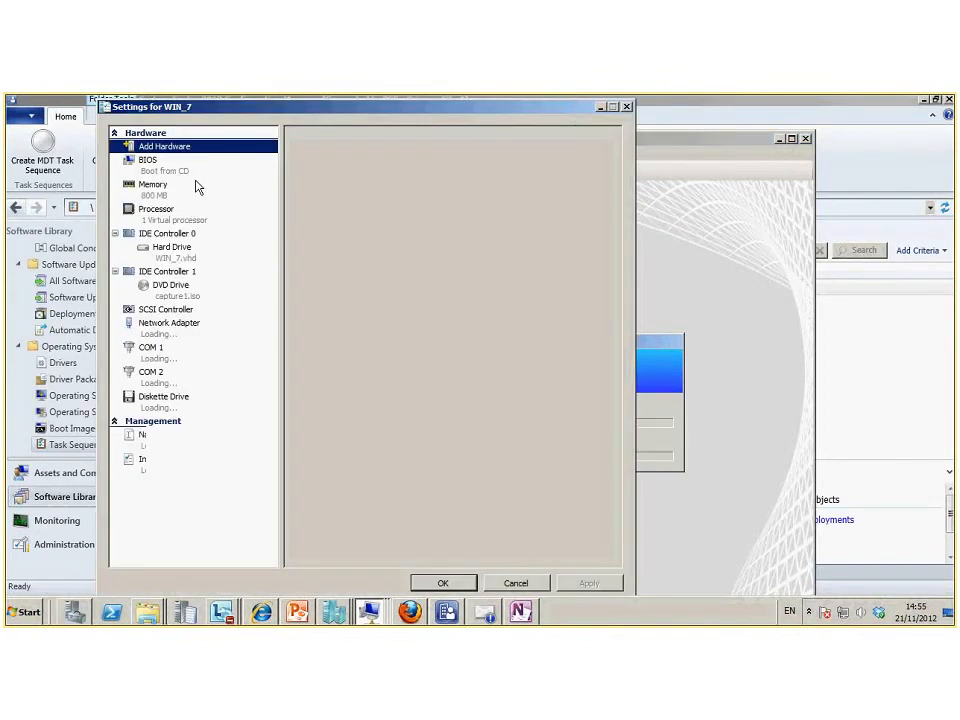
click(174, 174)
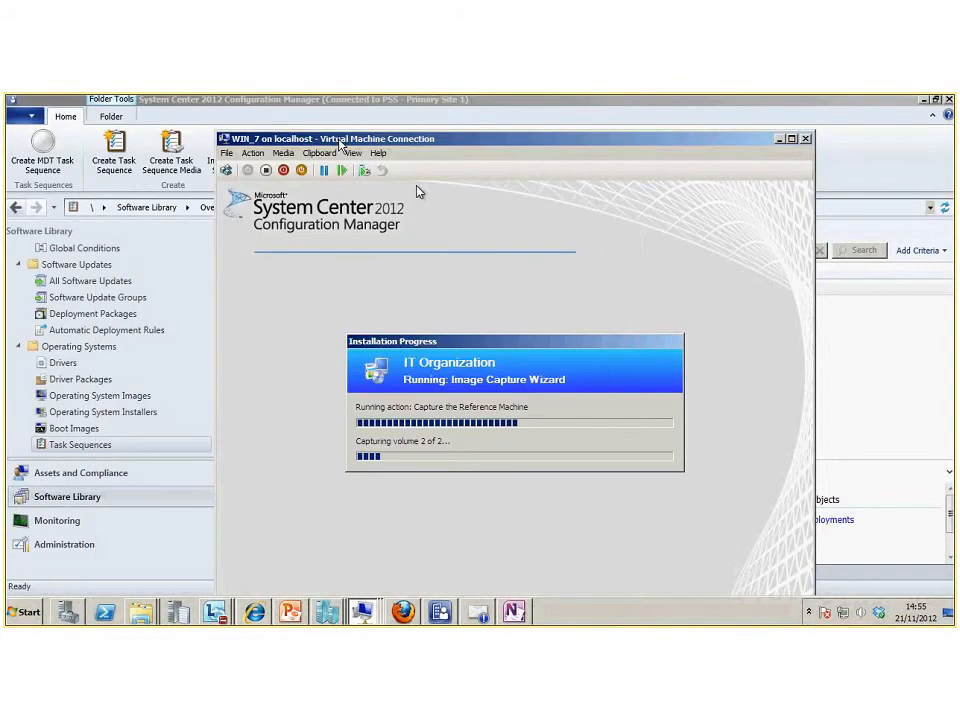
drag(338, 145, 714, 183)
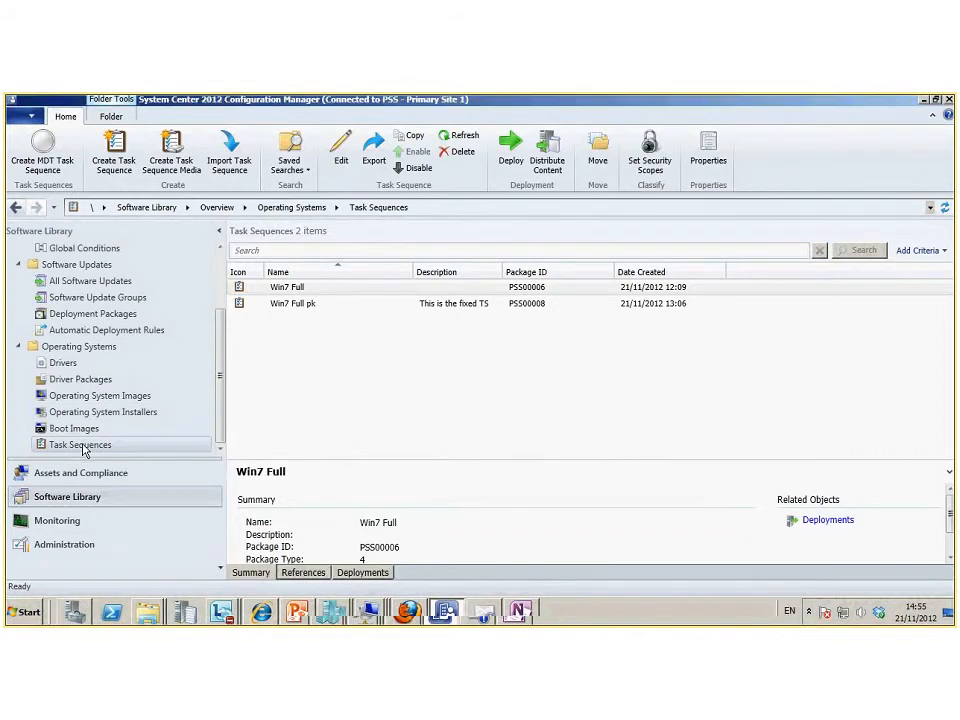
- Start a task sequence that installs an existing image package, named "win7 and office", with the x64 boot image
right_click(83, 451)
click(128, 462)
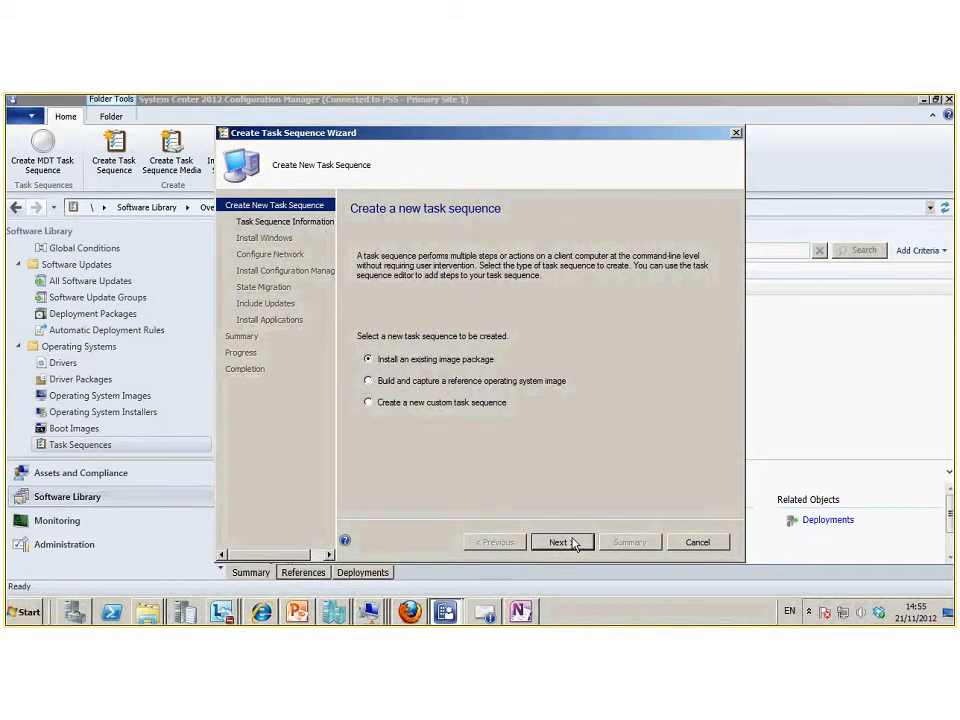
click(560, 542)
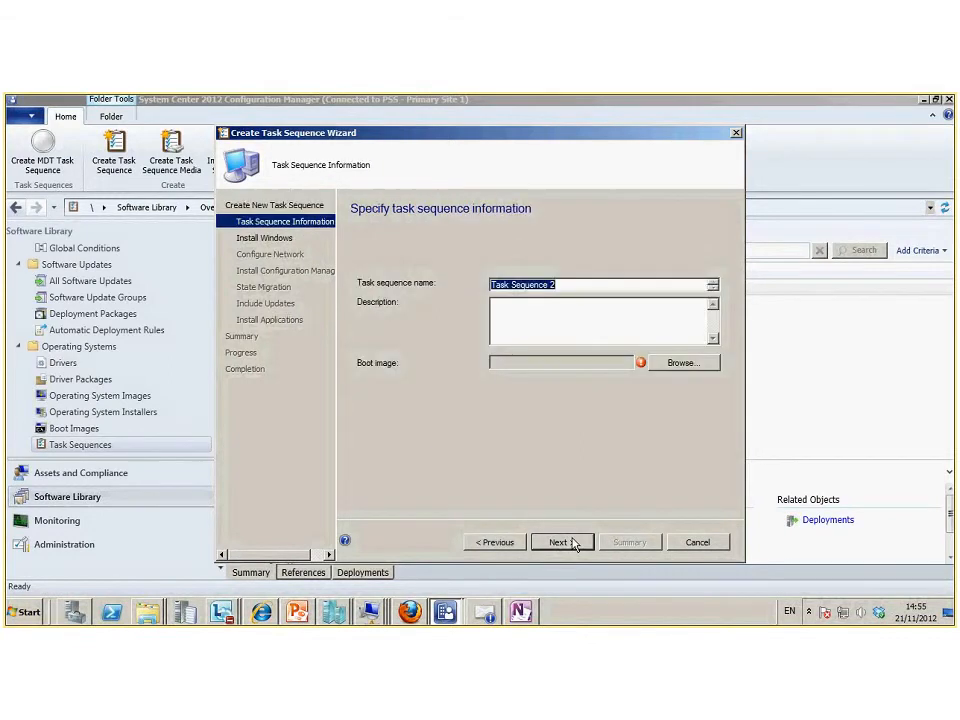
text(win7)
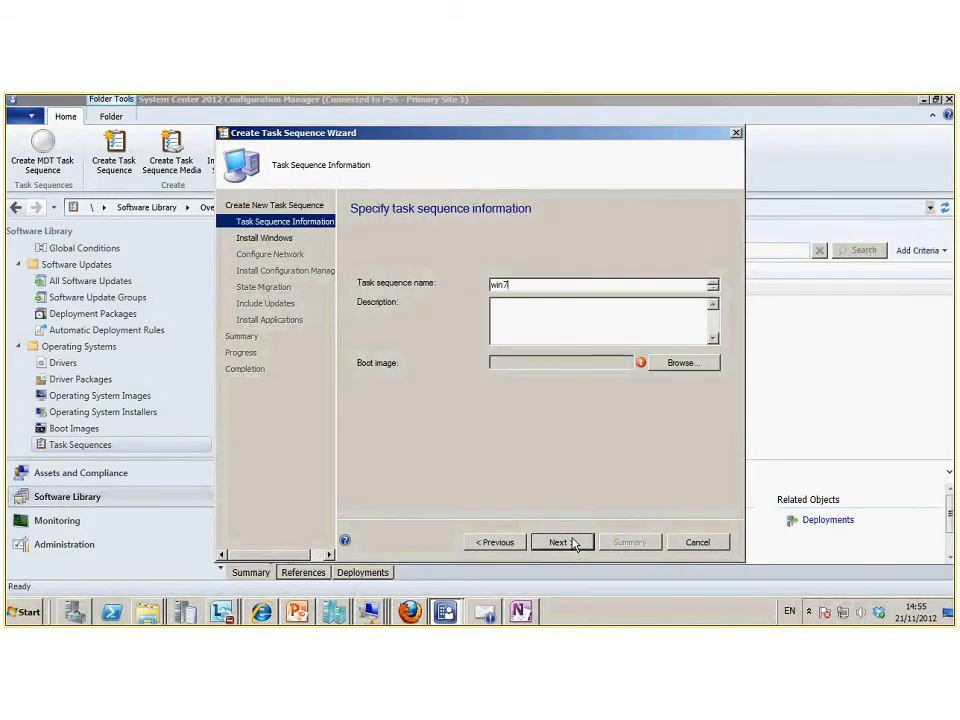
text( and office)
click(703, 366)
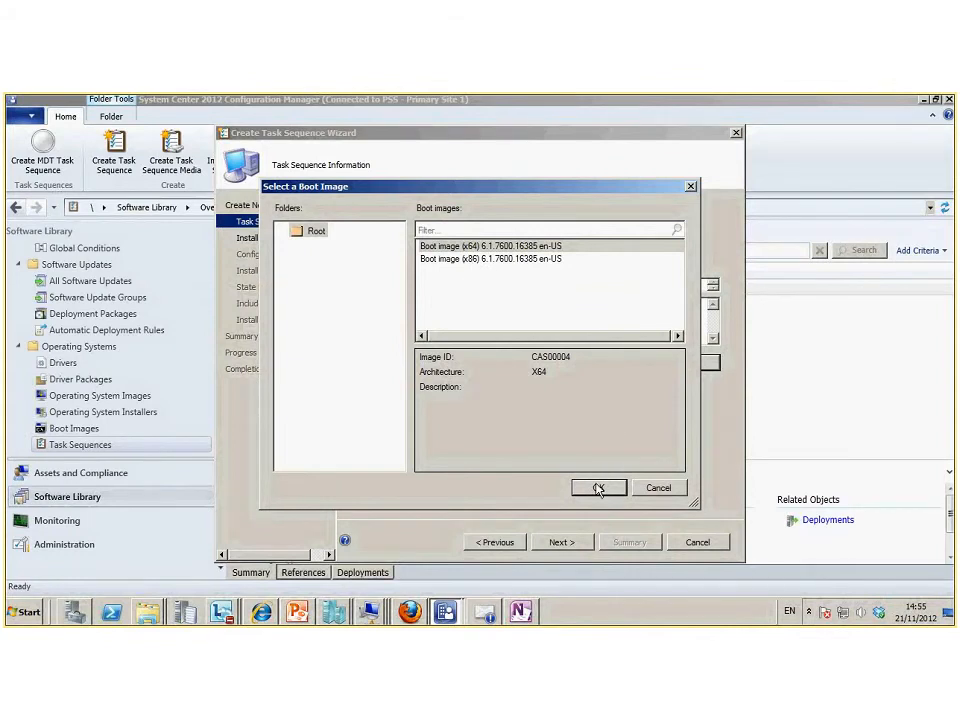
click(598, 488)
click(561, 542)
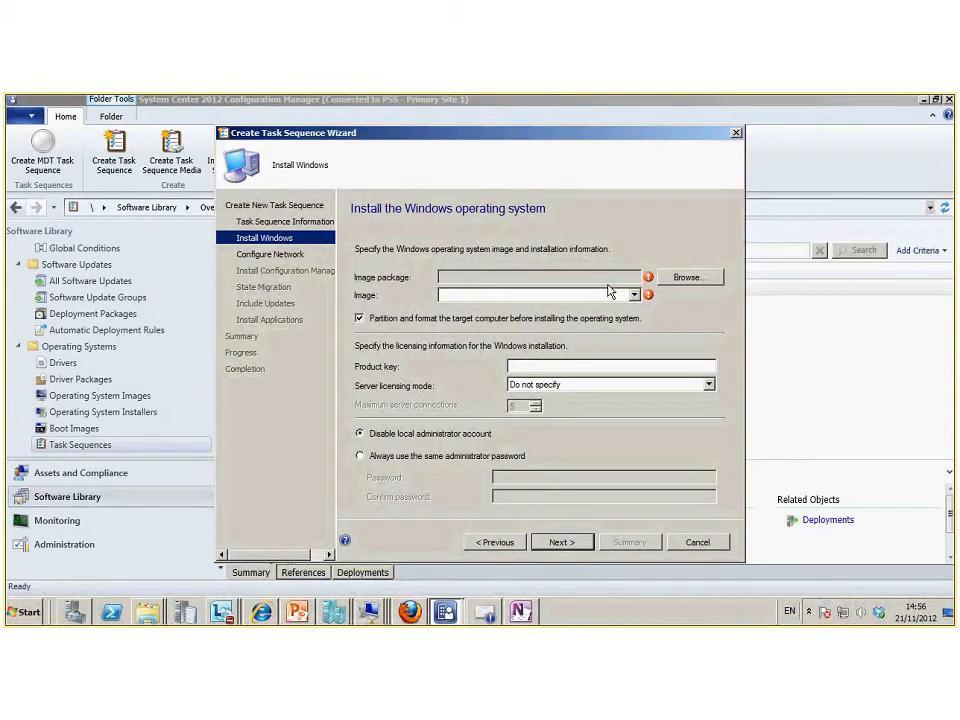
- Use the win7 en-US image package for the Windows installation, and always apply the same administrator password, entering and confirming it
click(680, 278)
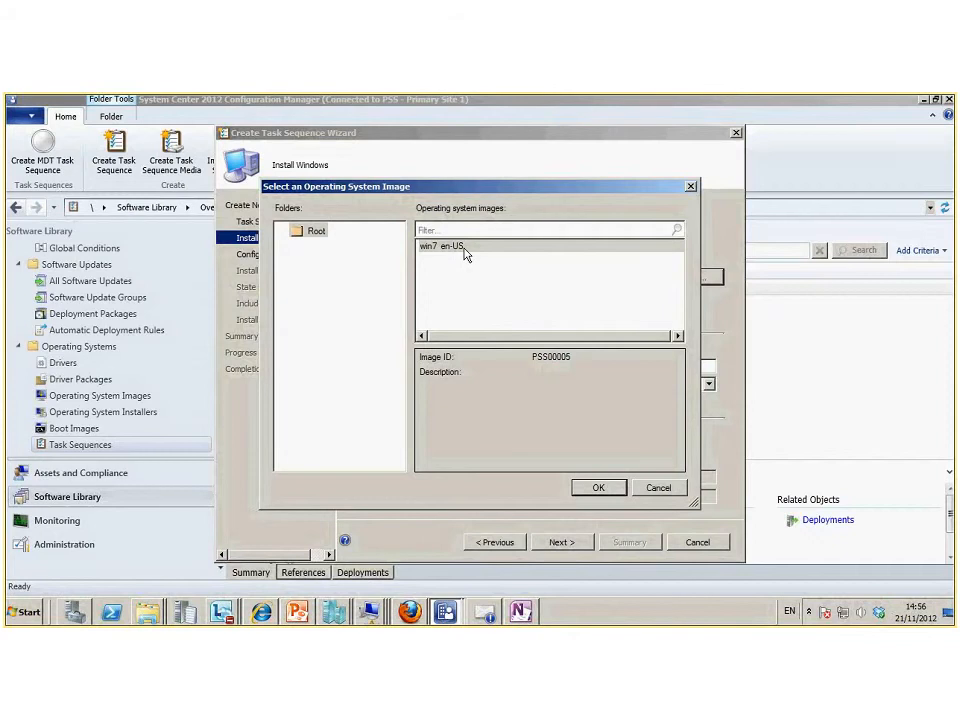
click(601, 489)
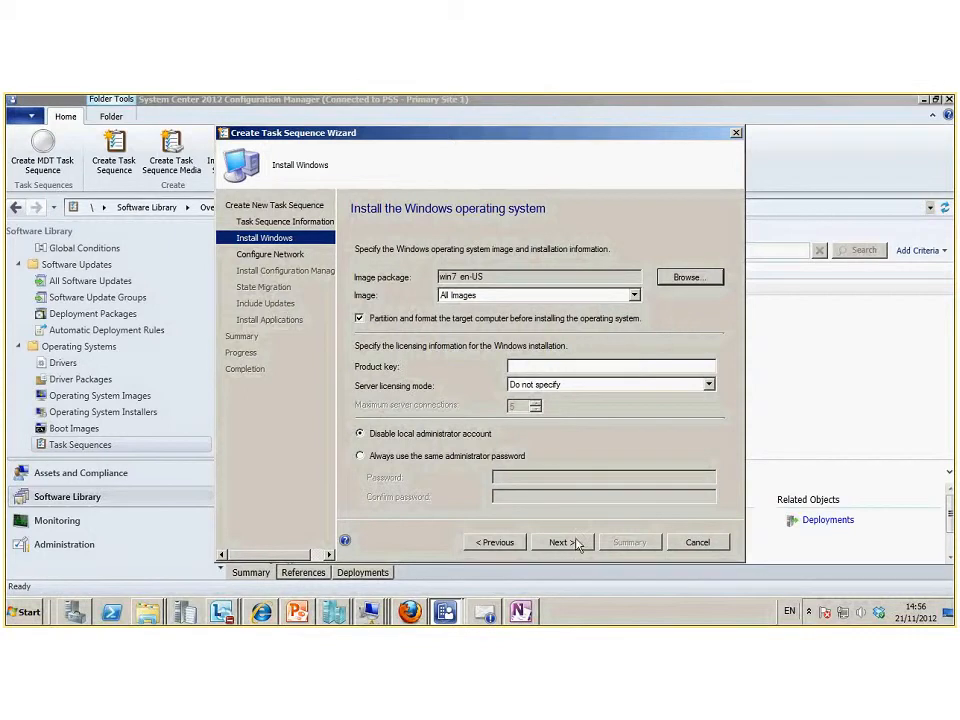
click(397, 460)
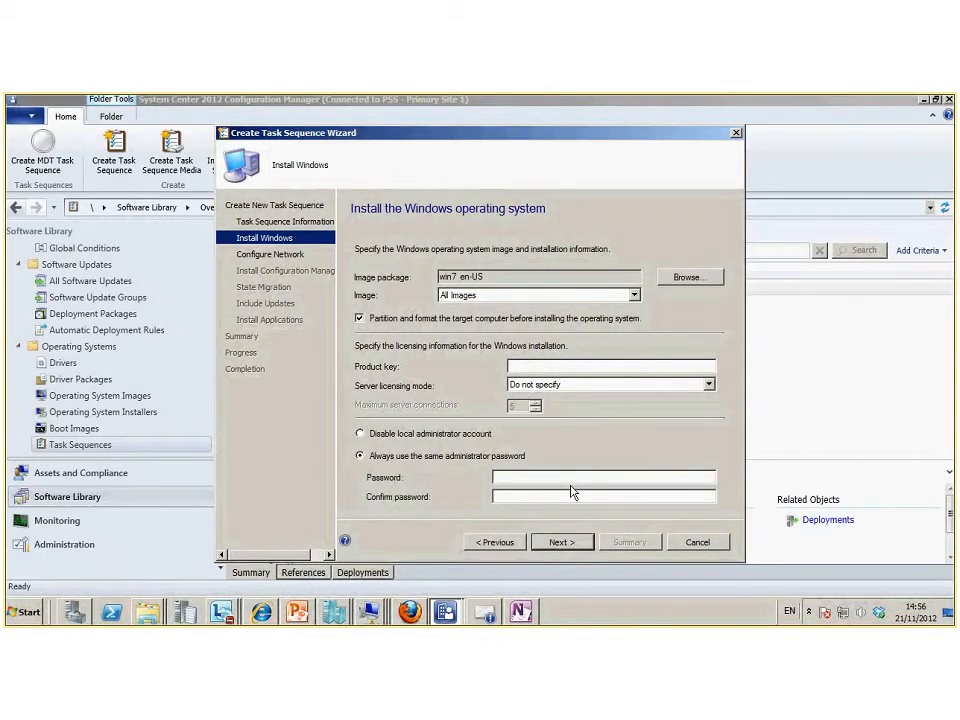
click(572, 482)
text(*********)
key(Tab)
text(*********)
click(561, 542)
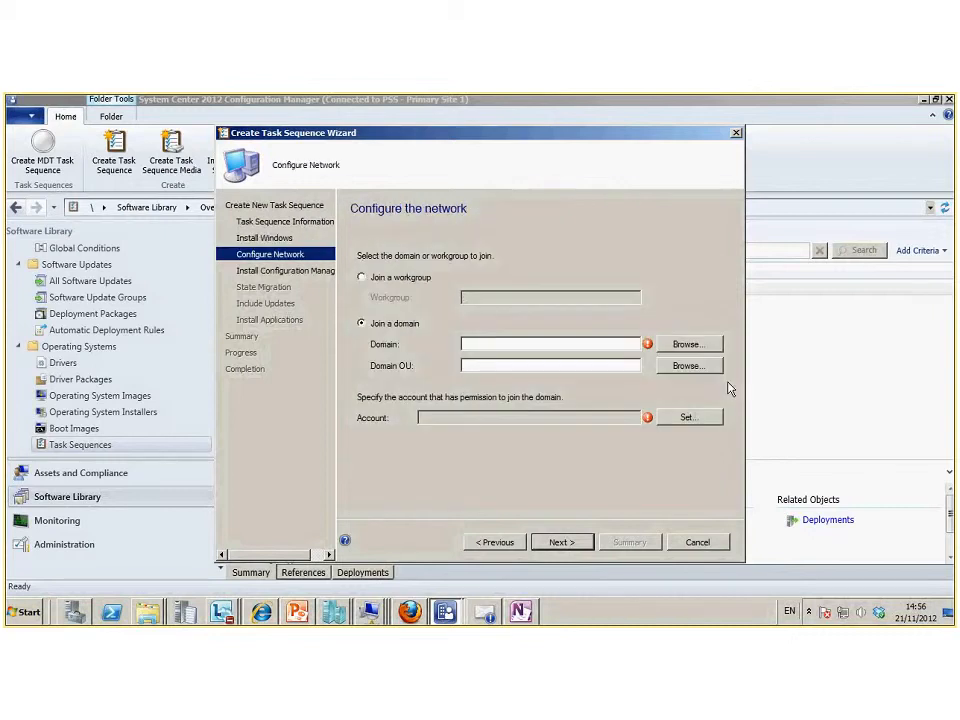
- Have the deployed computer join the sc.local domain in the SC_ACCOUNTS organizational unit
click(690, 344)
click(415, 297)
click(480, 433)
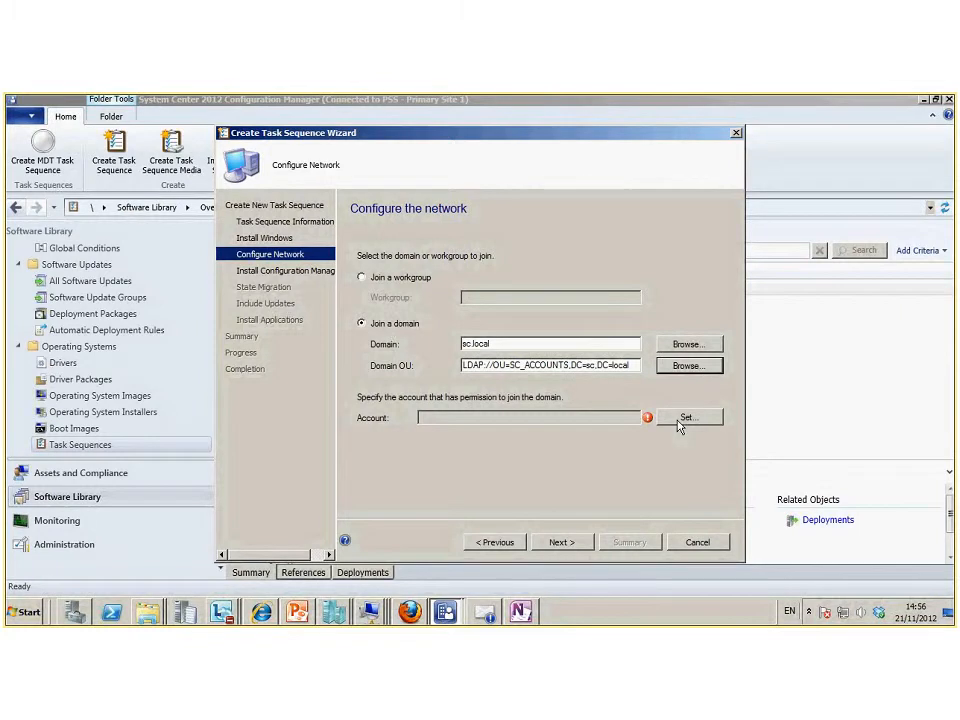
- Set SC\Administrator as the account for joining the domain, entering and confirming its password, and accept the network configuration
click(688, 418)
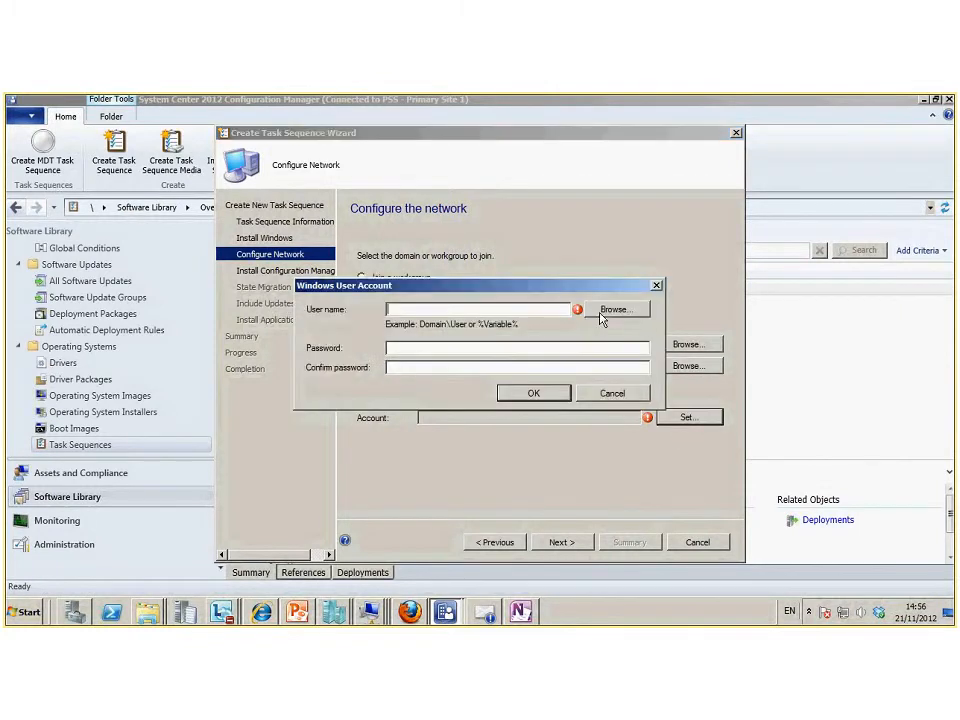
click(606, 316)
text(administrator)
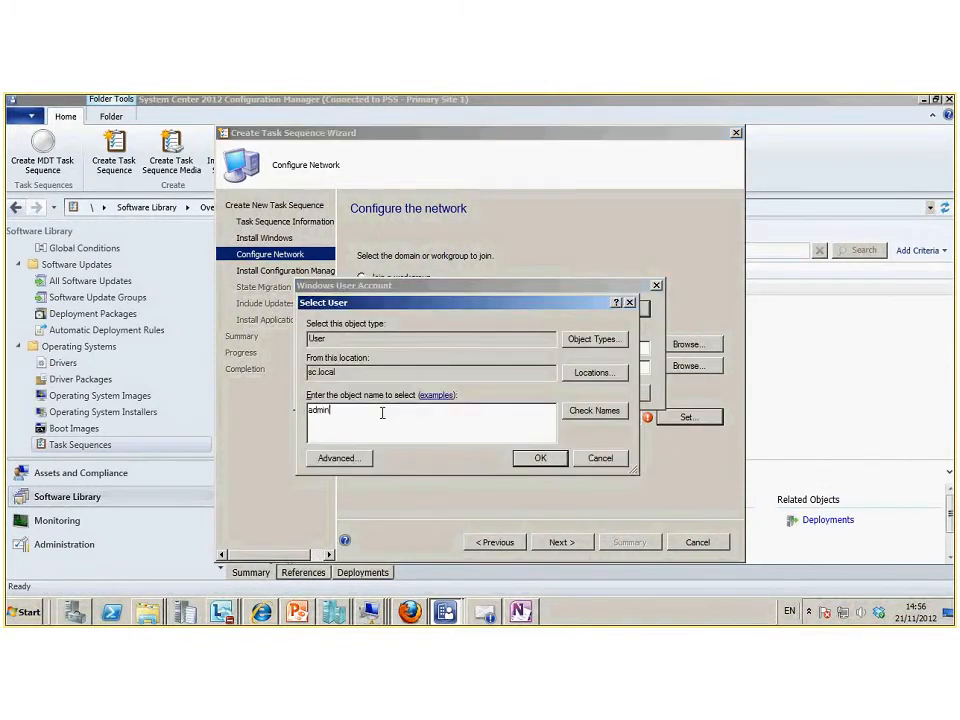
key(Return)
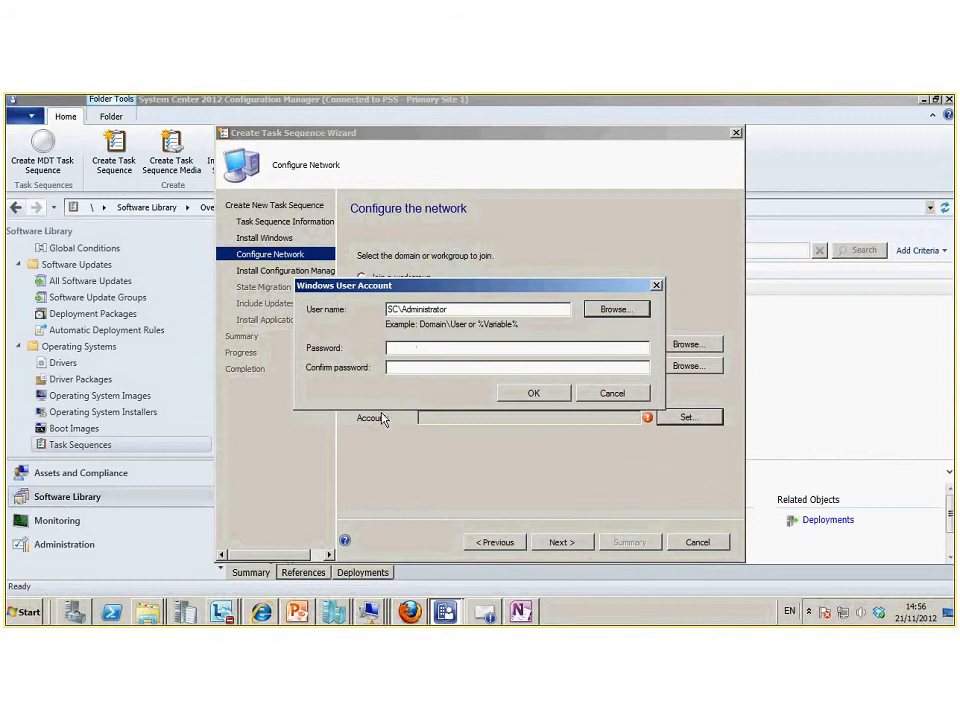
click(409, 346)
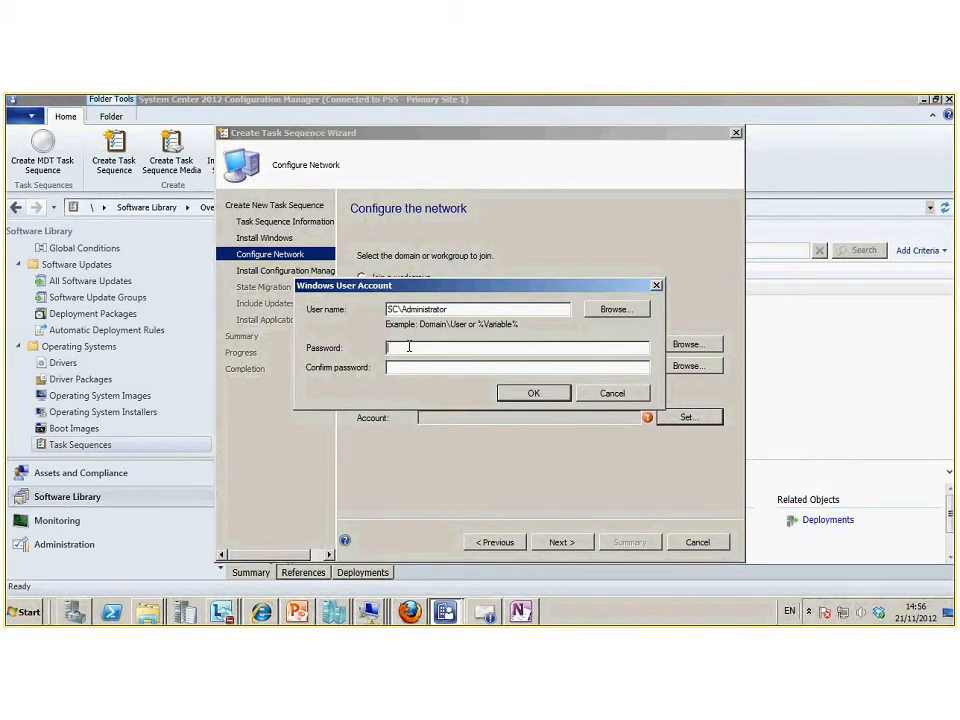
text(**********)
key(Tab)
text(**********)
key(Return)
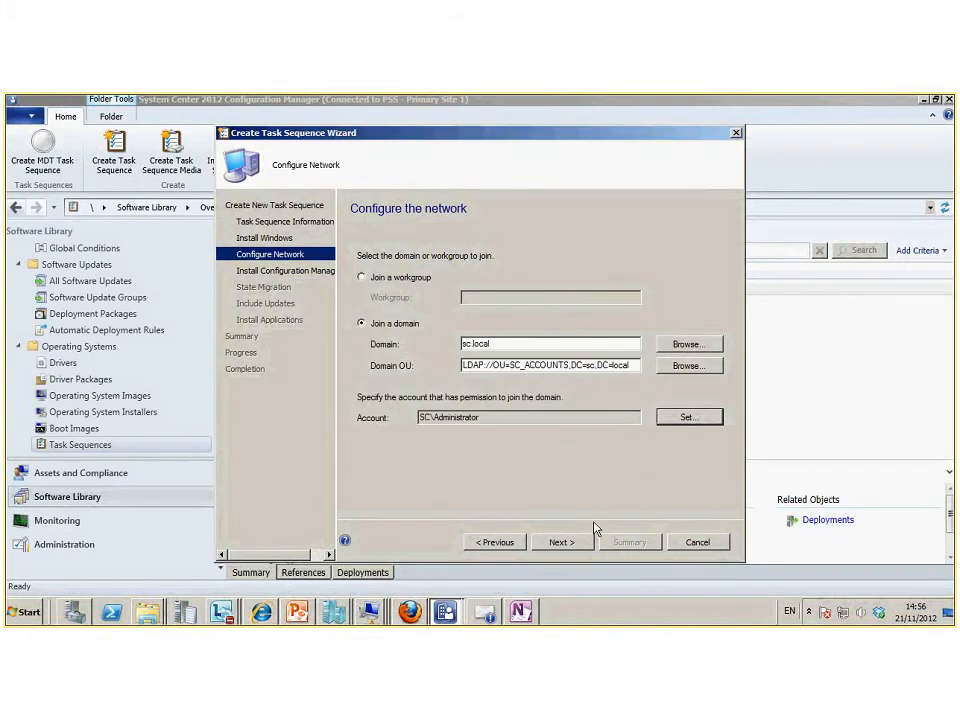
click(562, 542)
- Use the Configuration Manager Client Package to install the client
click(684, 336)
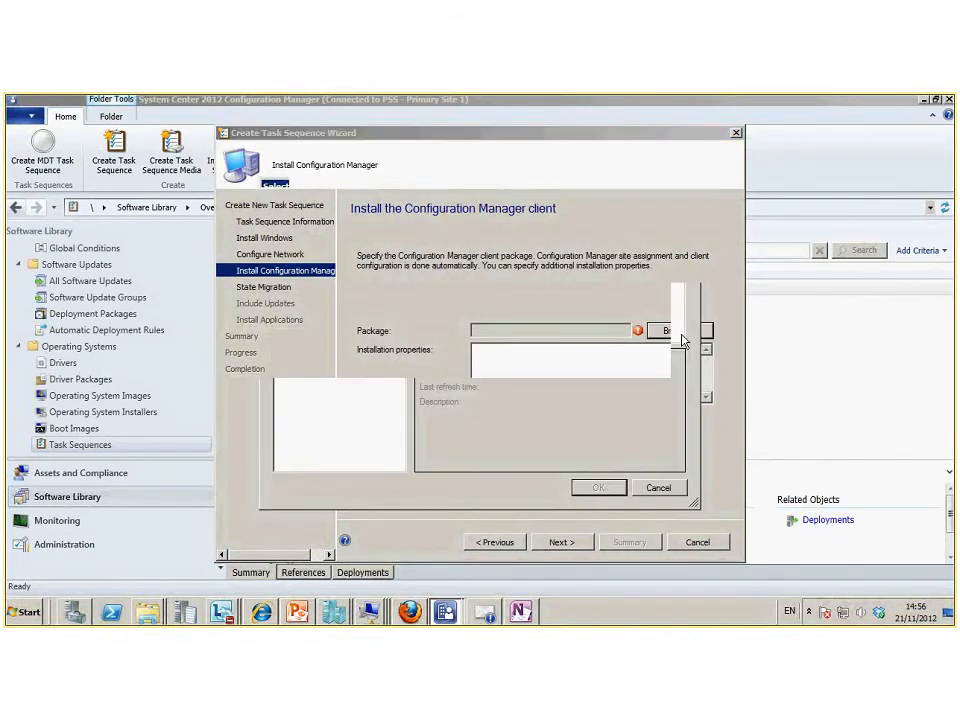
click(490, 249)
click(598, 487)
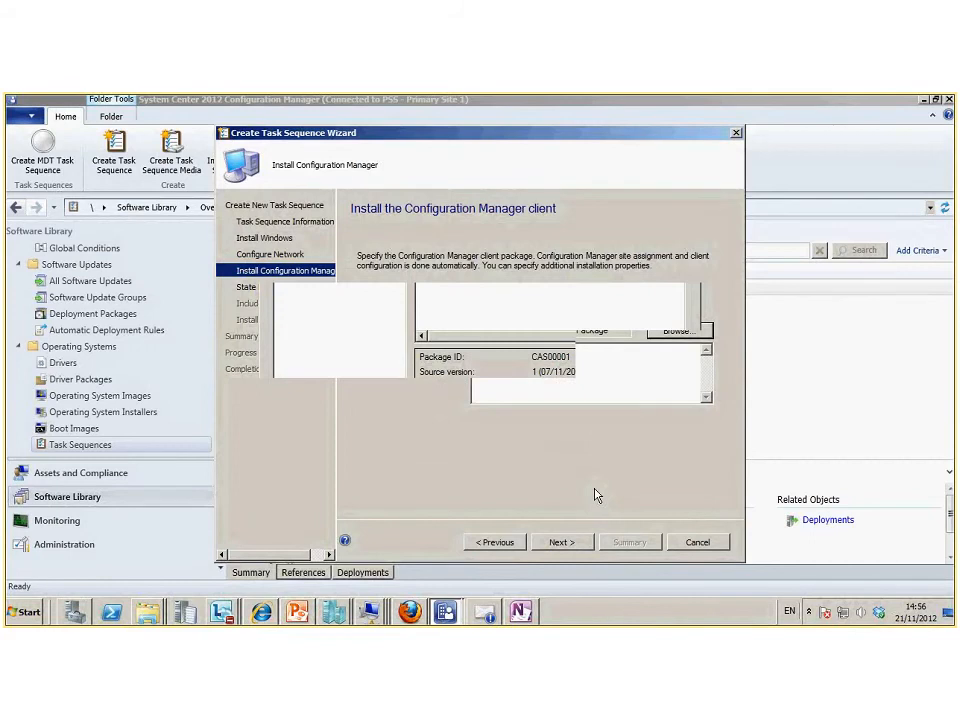
click(560, 542)
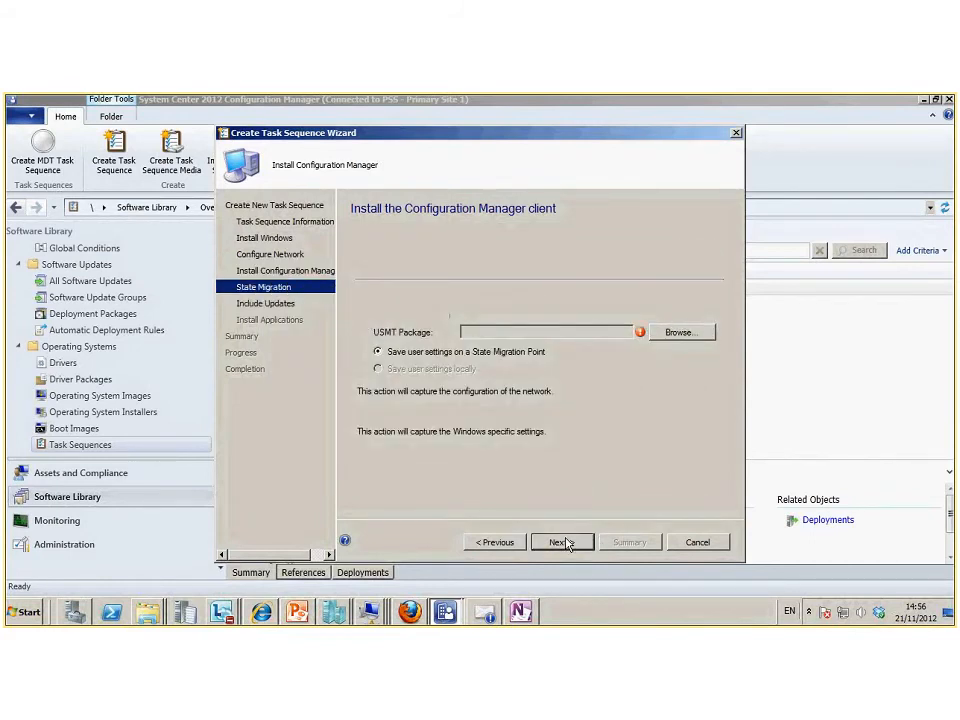
- Leave user settings out of the state migration capture and choose not to install any software updates
click(562, 542)
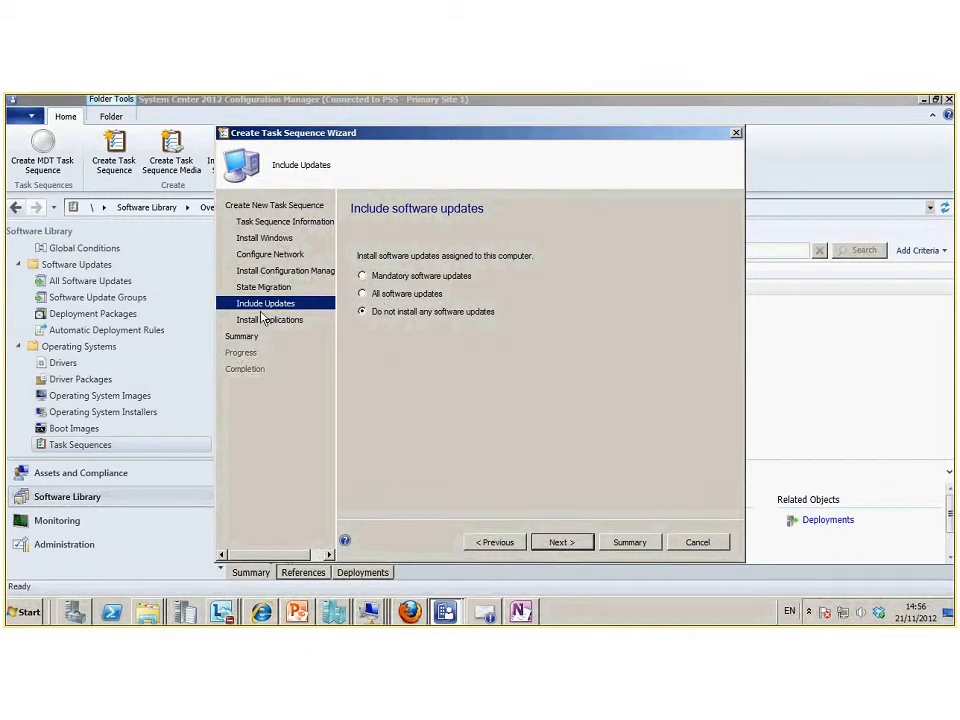
click(362, 293)
click(392, 315)
click(561, 541)
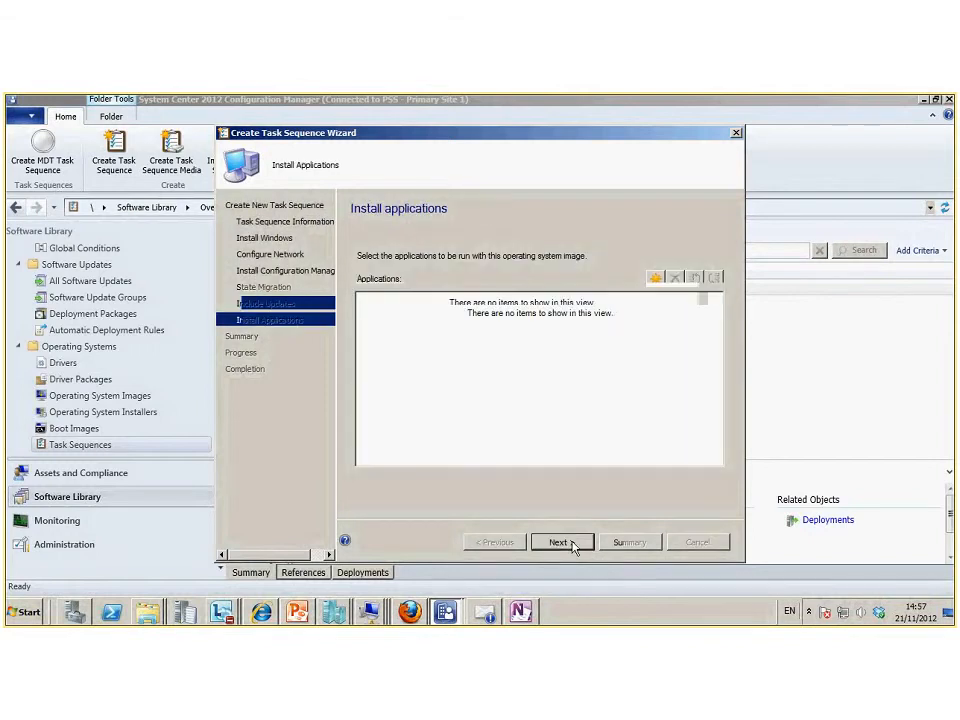
- Include the Adobe Reader X (10.1.0) and Java(TM) 6 Update 26 applications and finish creating the task sequence
click(654, 280)
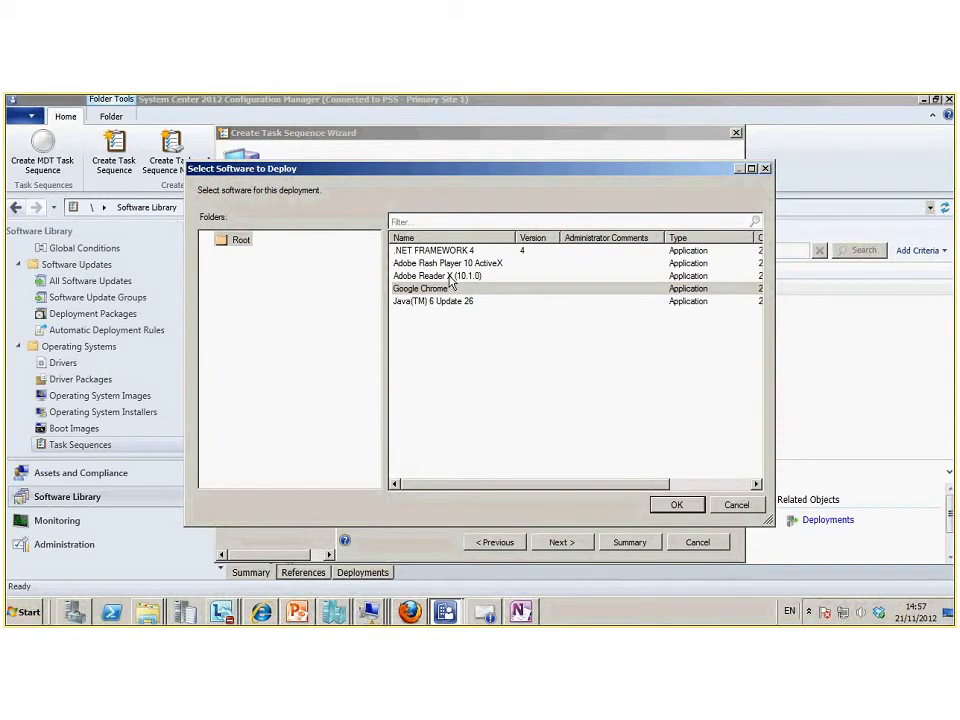
double_click(449, 277)
click(655, 280)
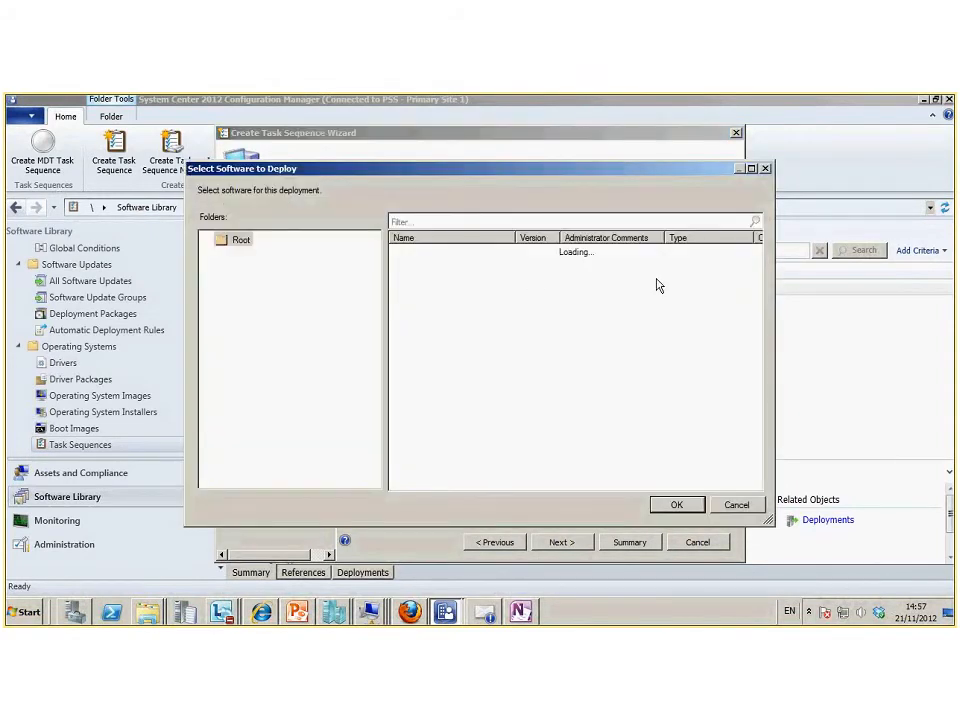
click(443, 290)
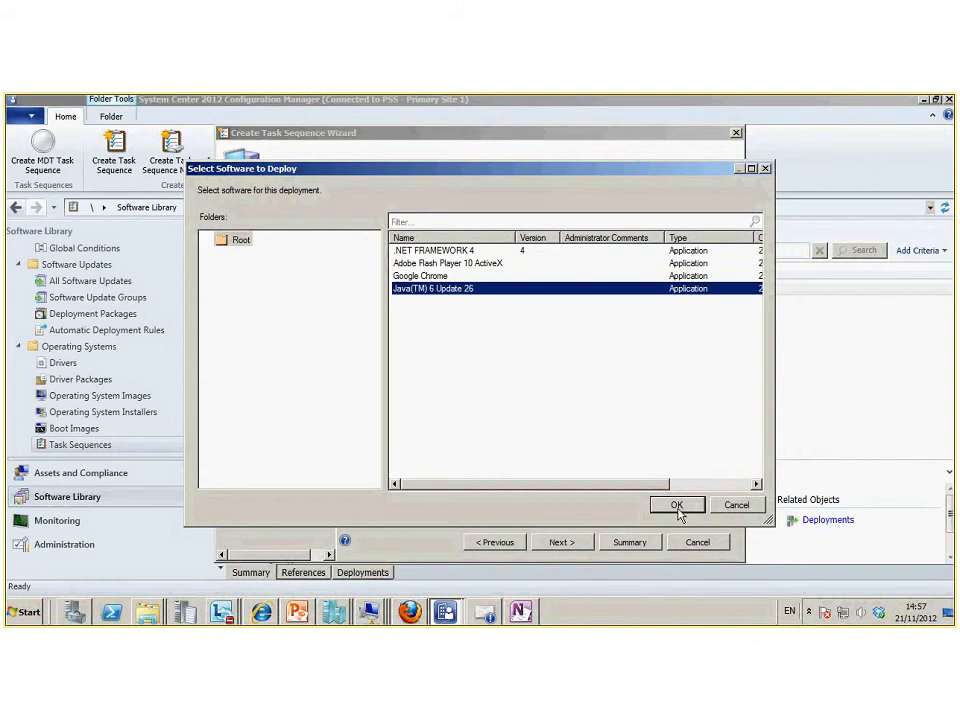
click(676, 505)
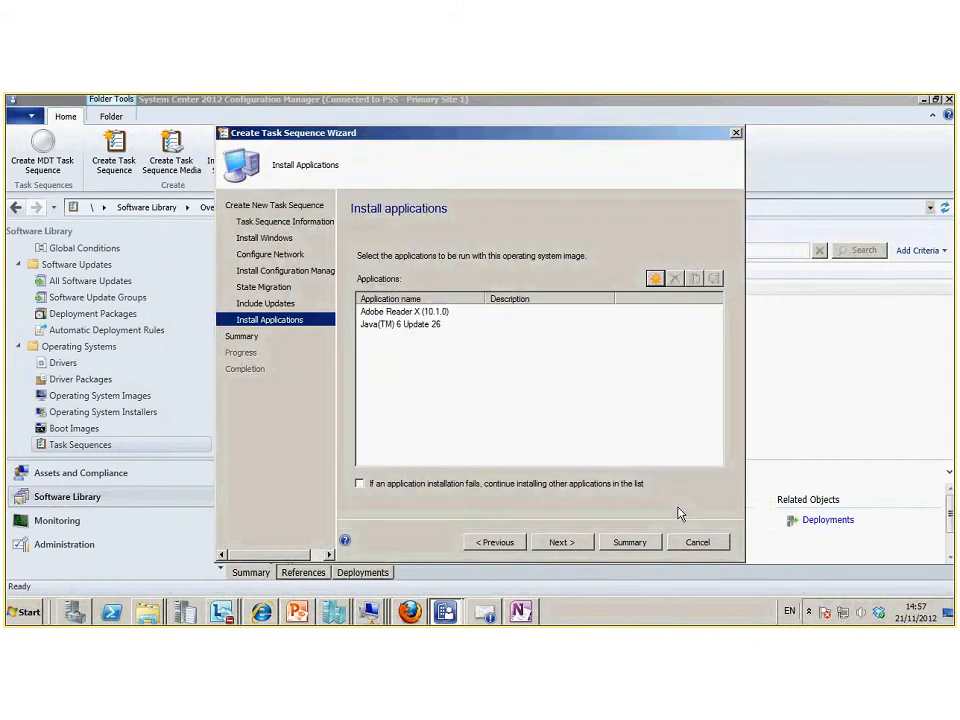
click(562, 543)
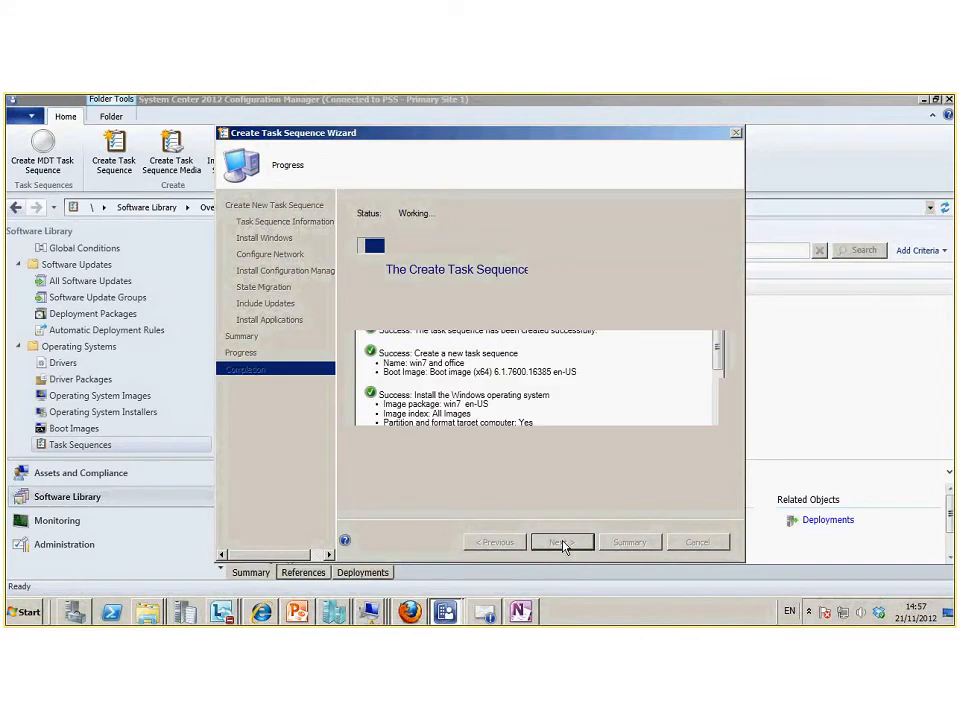
click(699, 542)
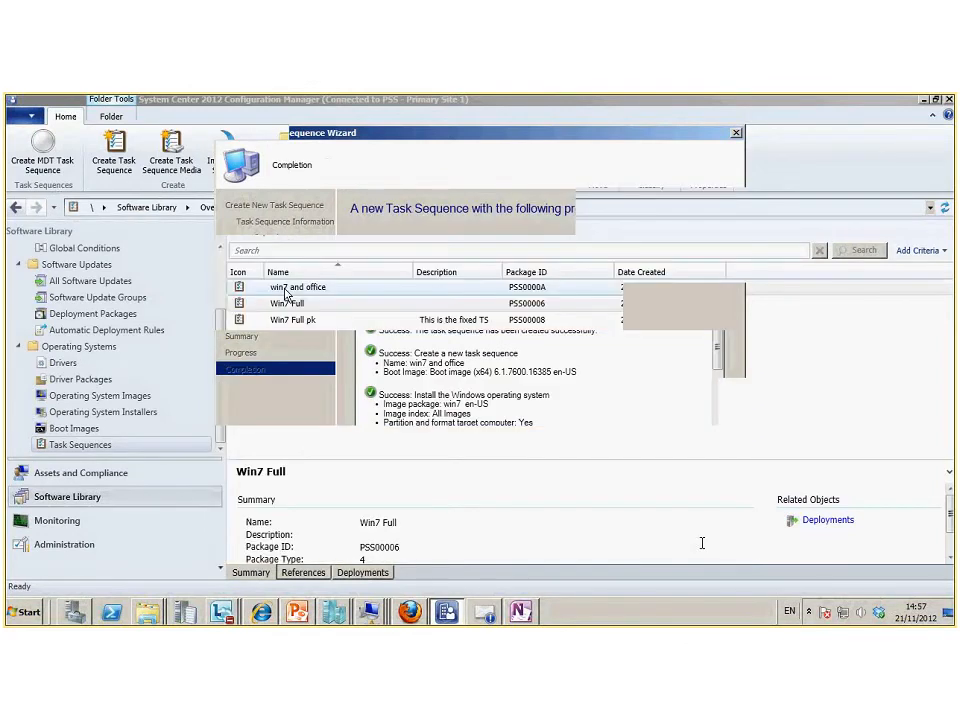
- Open the win7 and office task sequence for editing and delete the 100 MB primary volume from its Partition Disk step
click(286, 290)
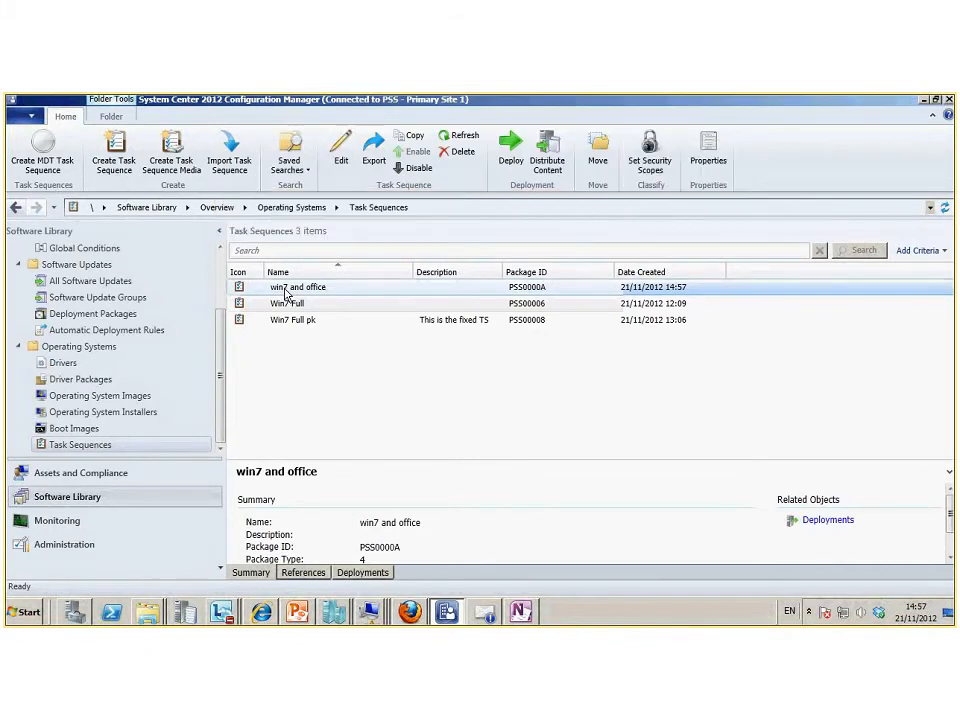
click(313, 305)
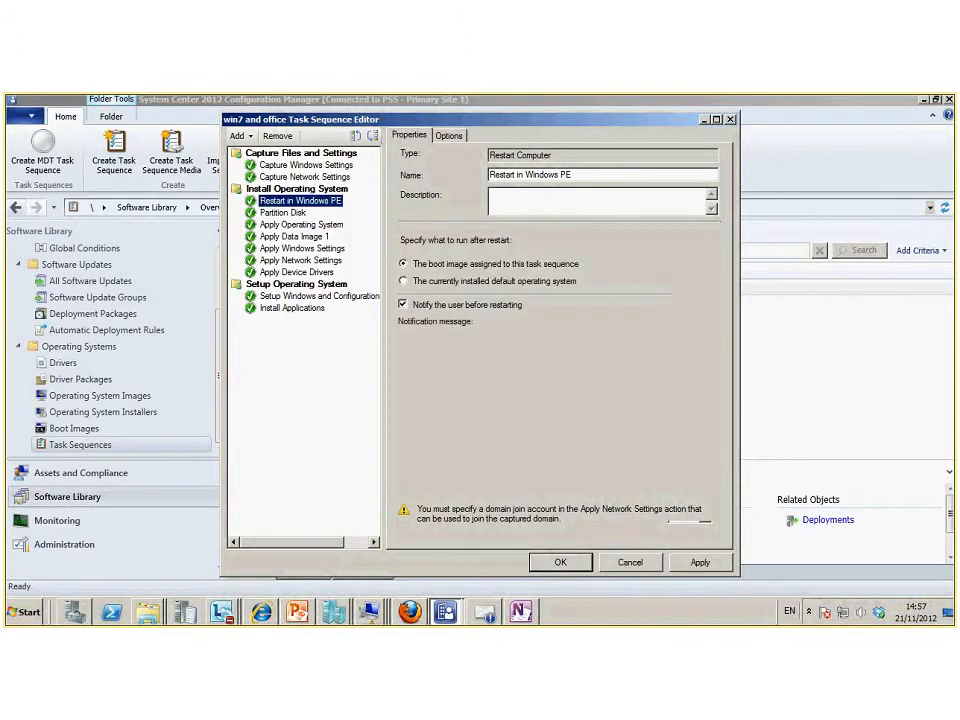
click(282, 214)
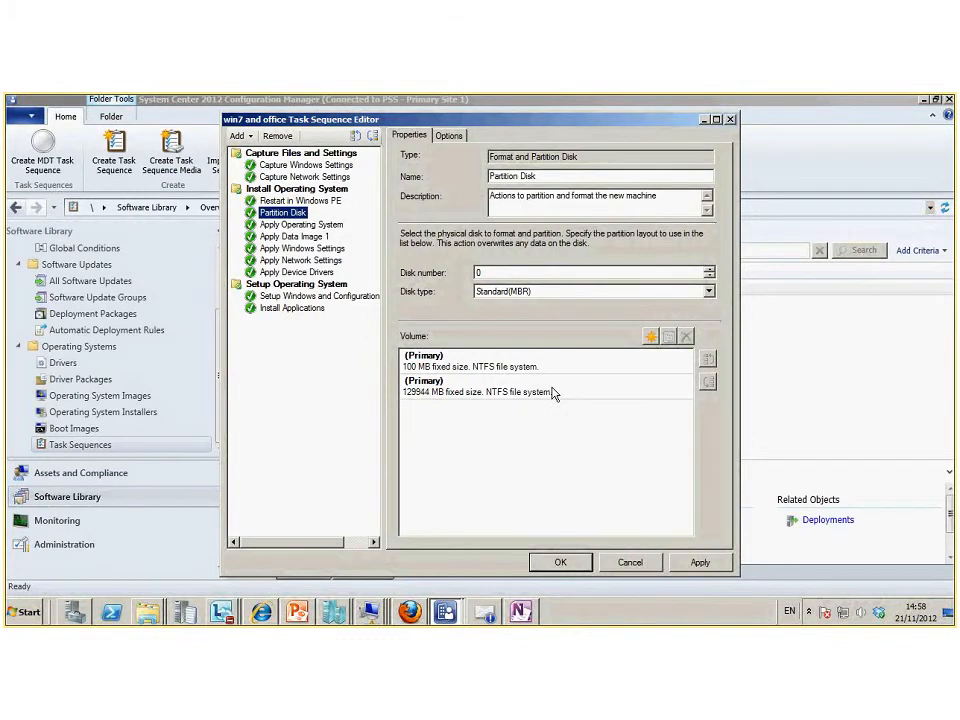
click(300, 224)
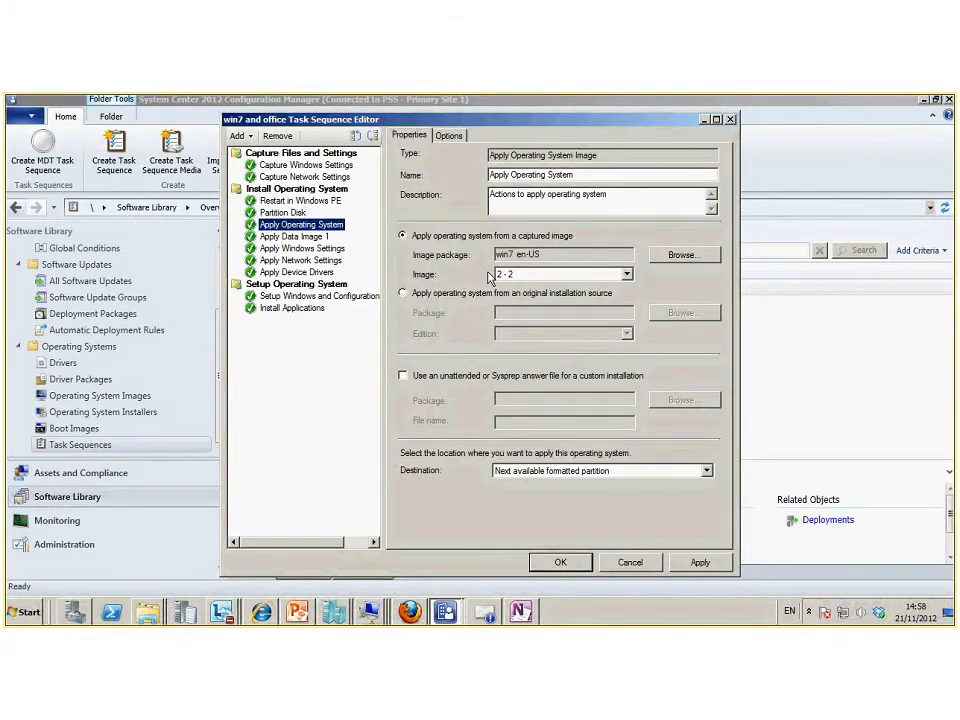
click(295, 237)
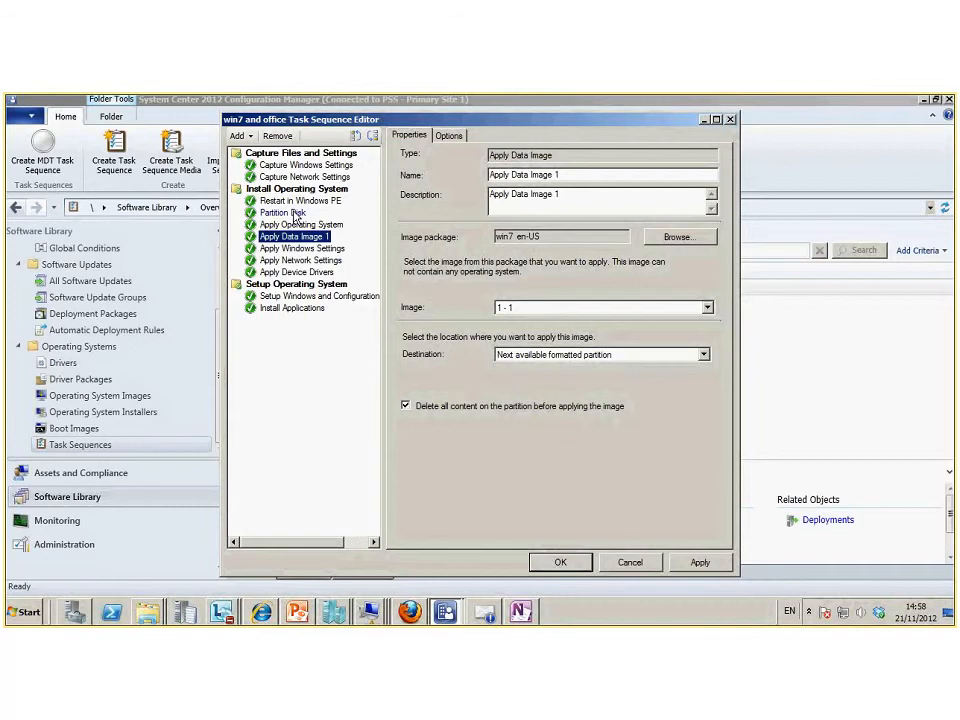
click(296, 215)
click(686, 336)
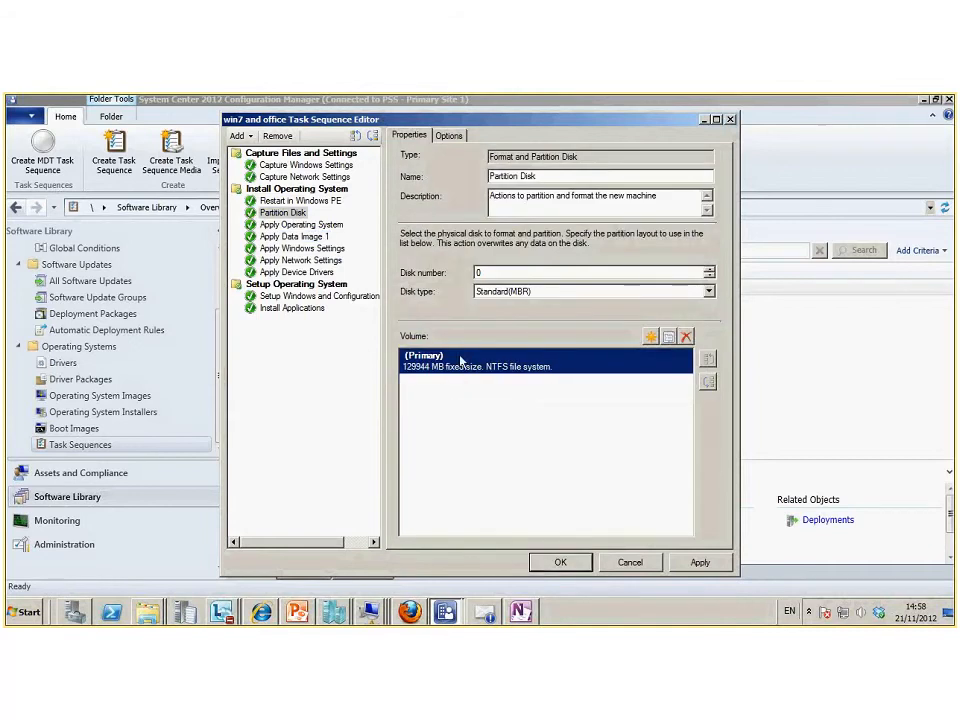
- Set the 129944 MB primary volume to use 100% of the remaining free space
right_click(561, 377)
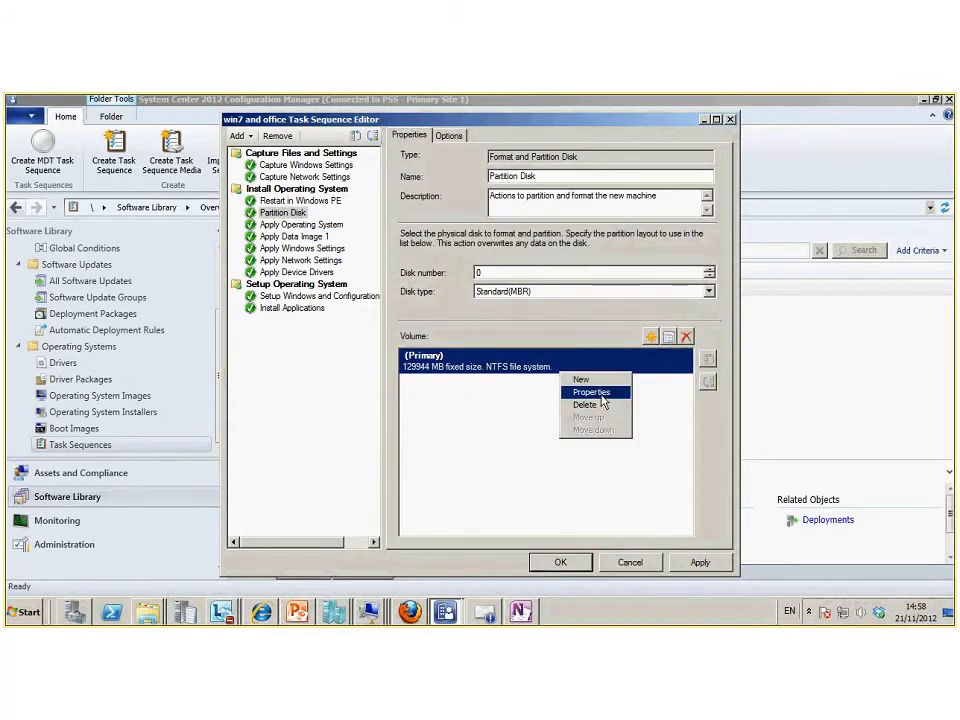
click(592, 392)
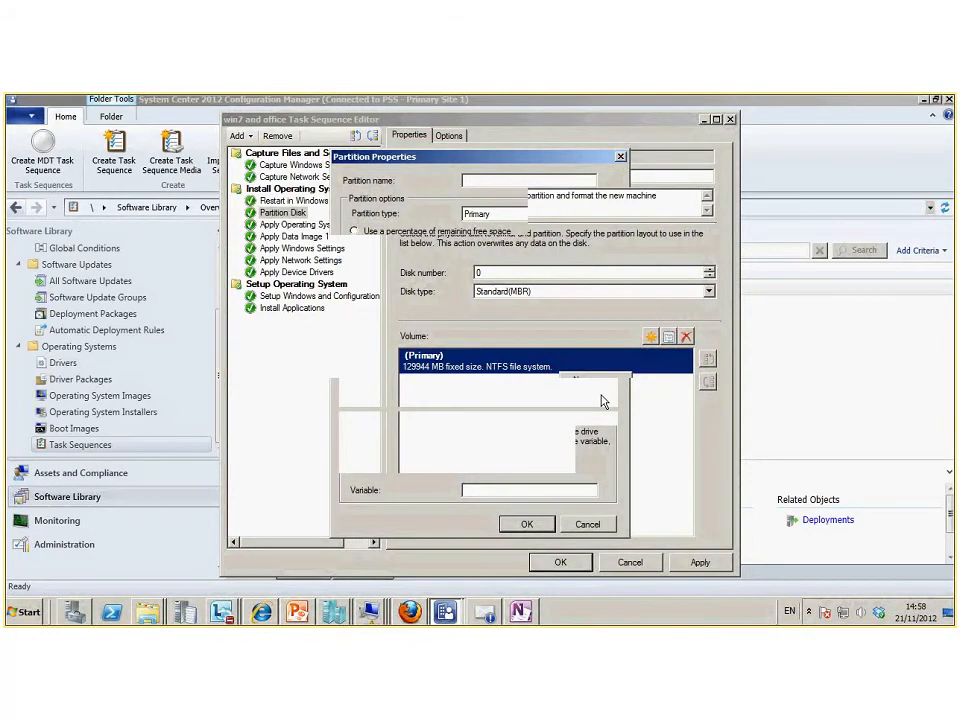
click(437, 232)
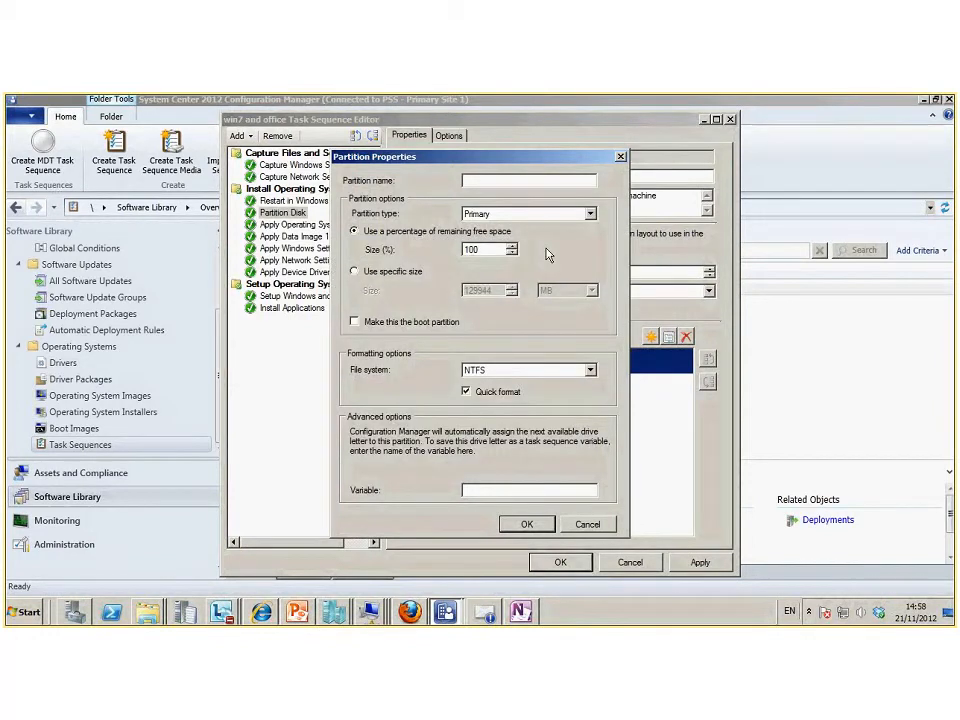
click(529, 525)
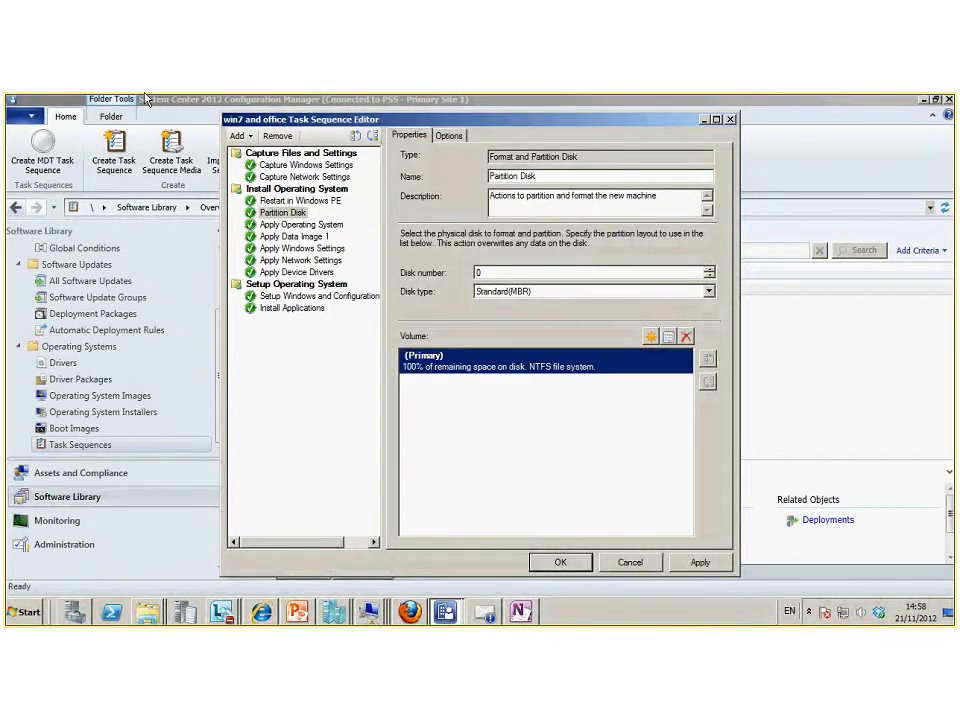
- Remove the Apply Data Image 1 step from the Install Operating System group
click(292, 226)
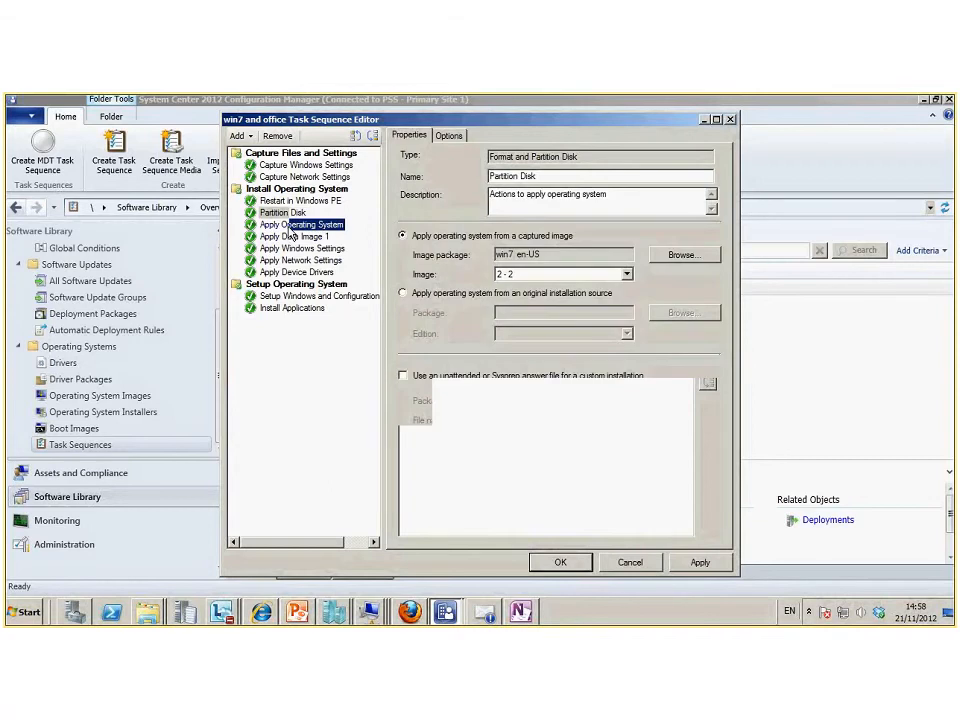
click(295, 237)
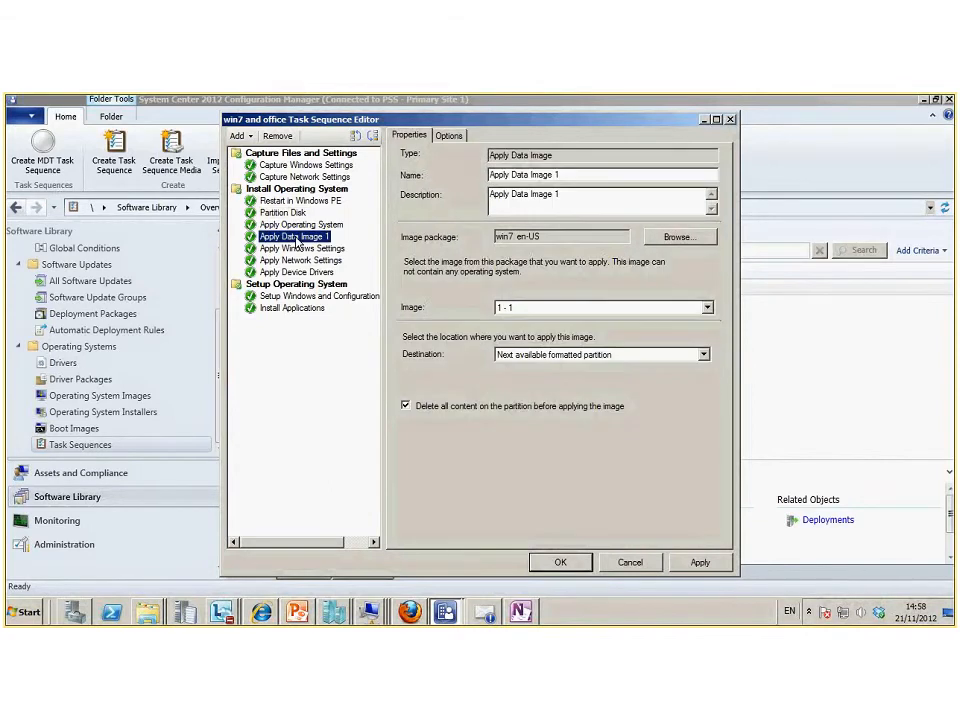
right_click(295, 237)
click(340, 317)
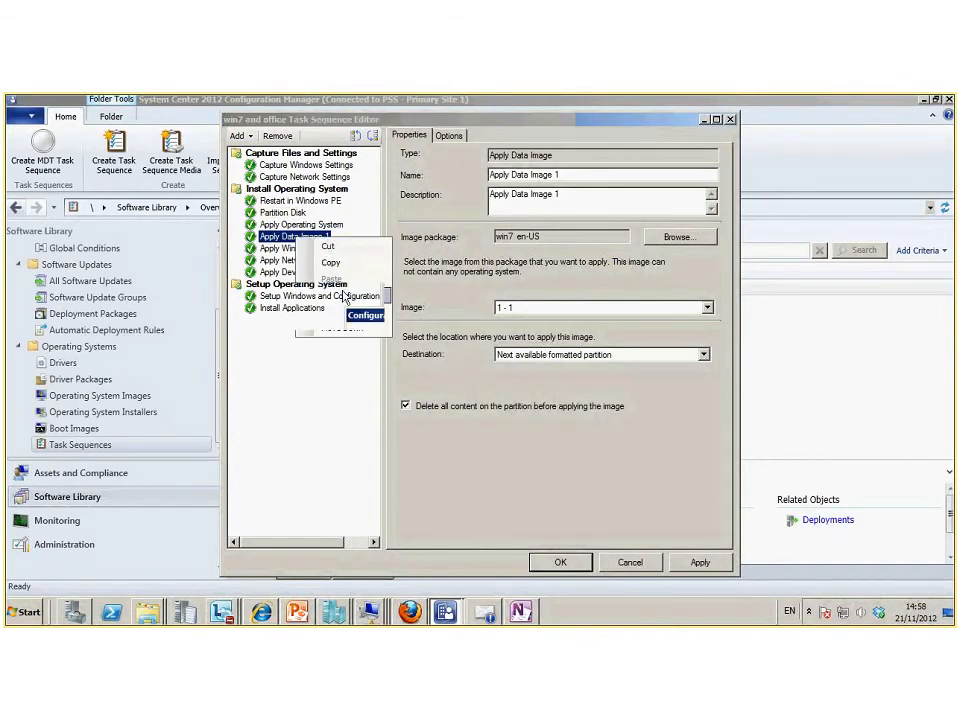
click(520, 396)
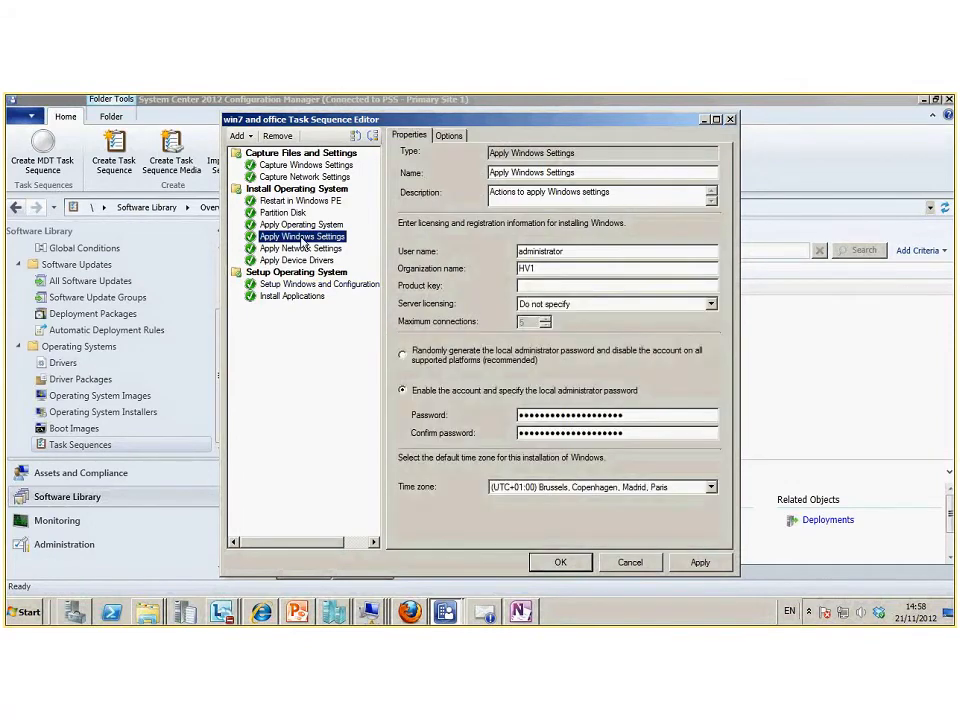
- Review the network settings, device drivers, Configuration Manager client setup and Install Applications steps of the task sequence
click(302, 249)
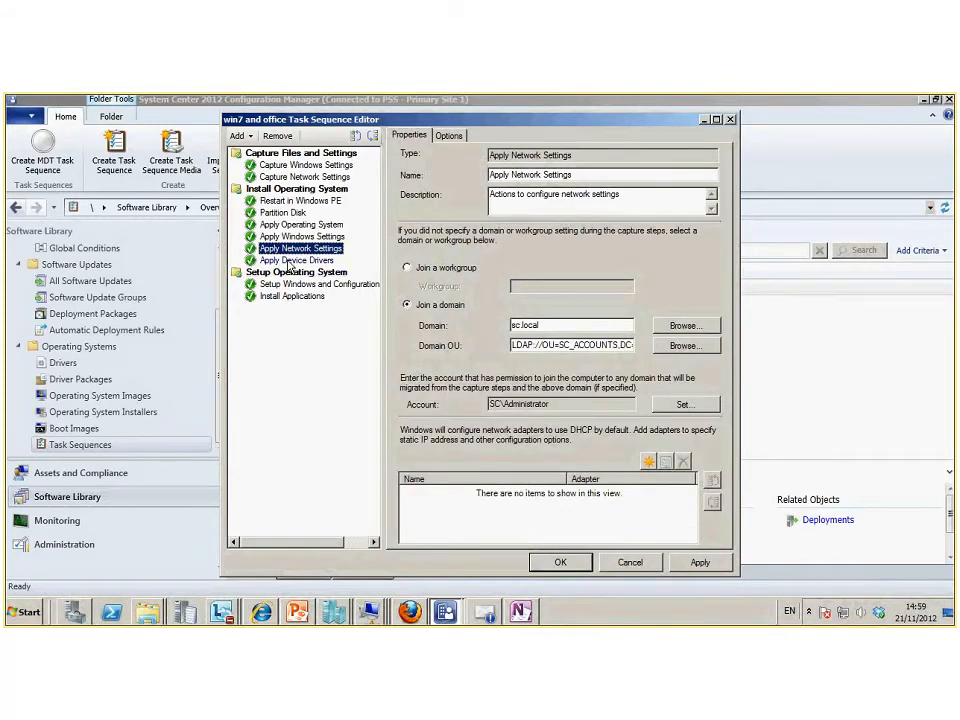
click(292, 260)
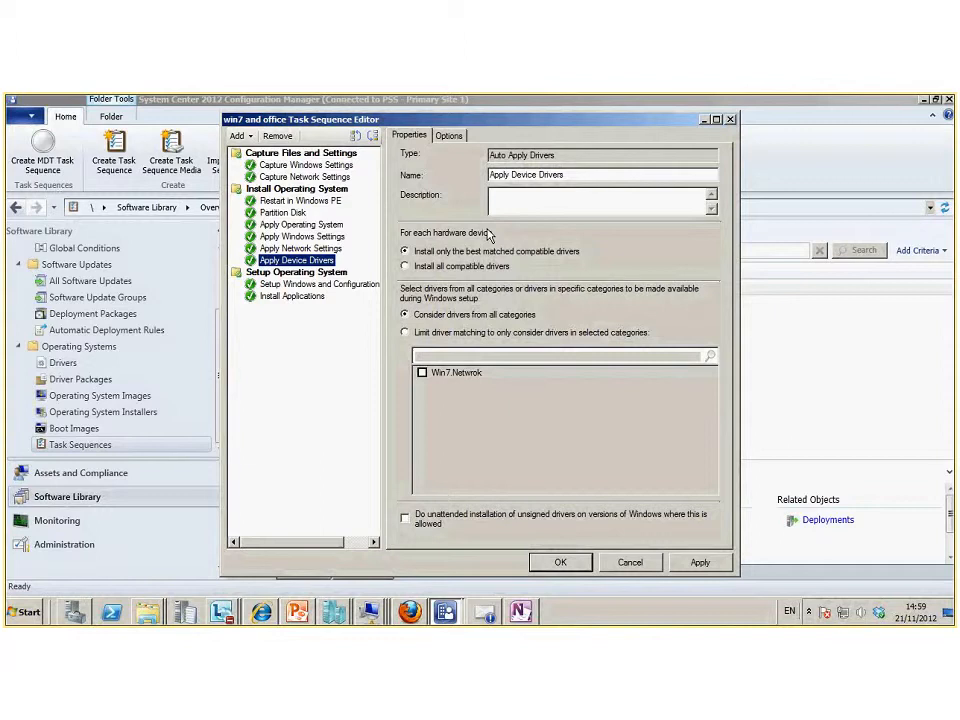
click(320, 285)
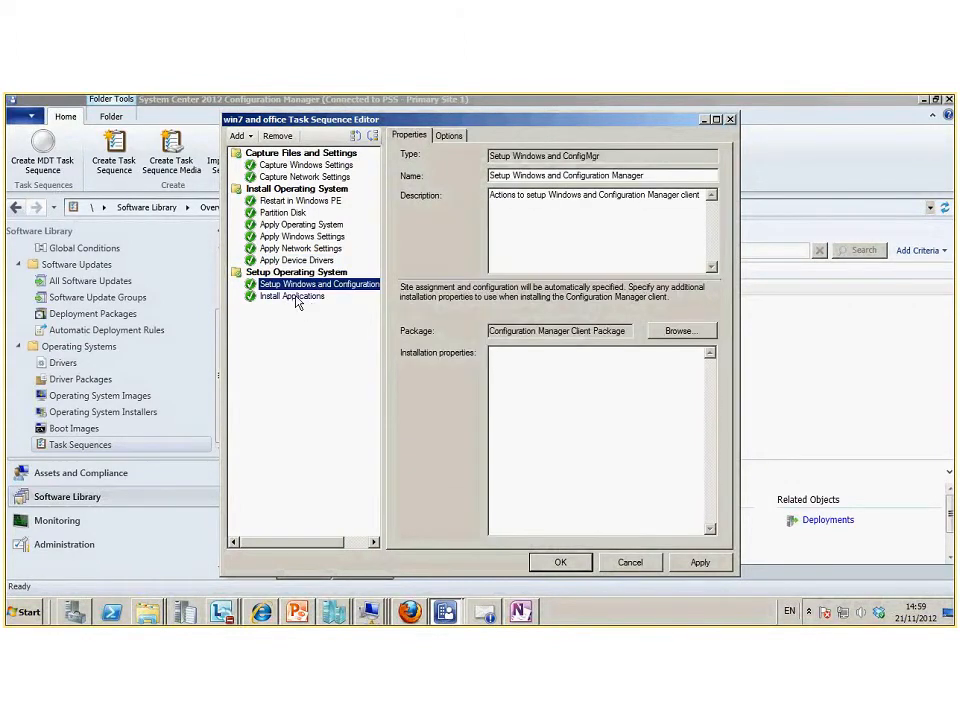
click(295, 300)
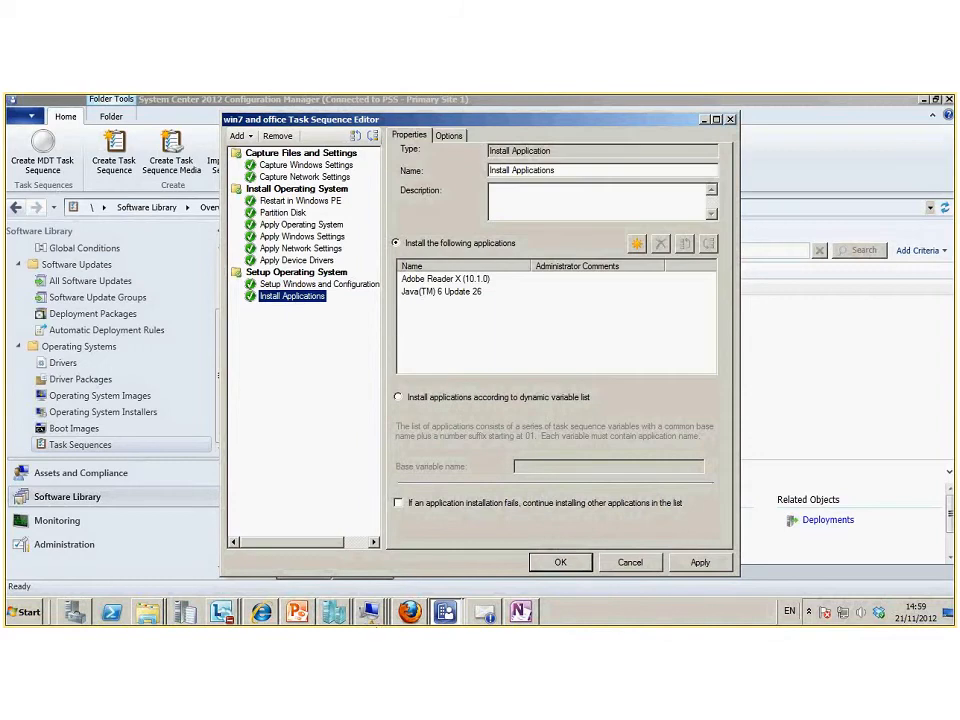
- Check the installation progress on the SCCM_PXE virtual machine
click(369, 616)
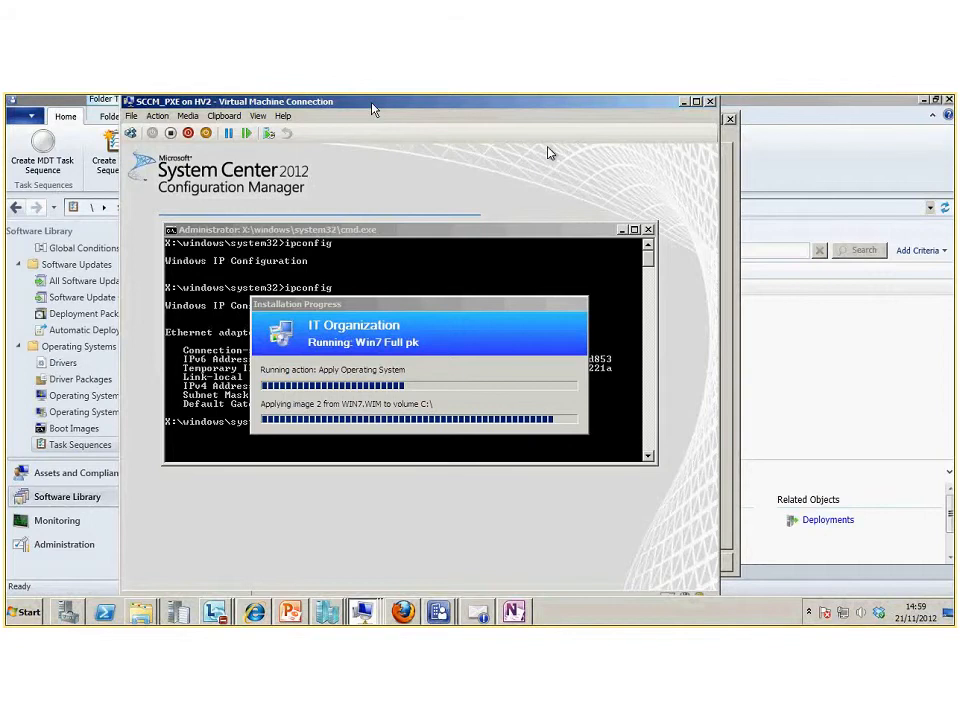
drag(372, 110, 526, 163)
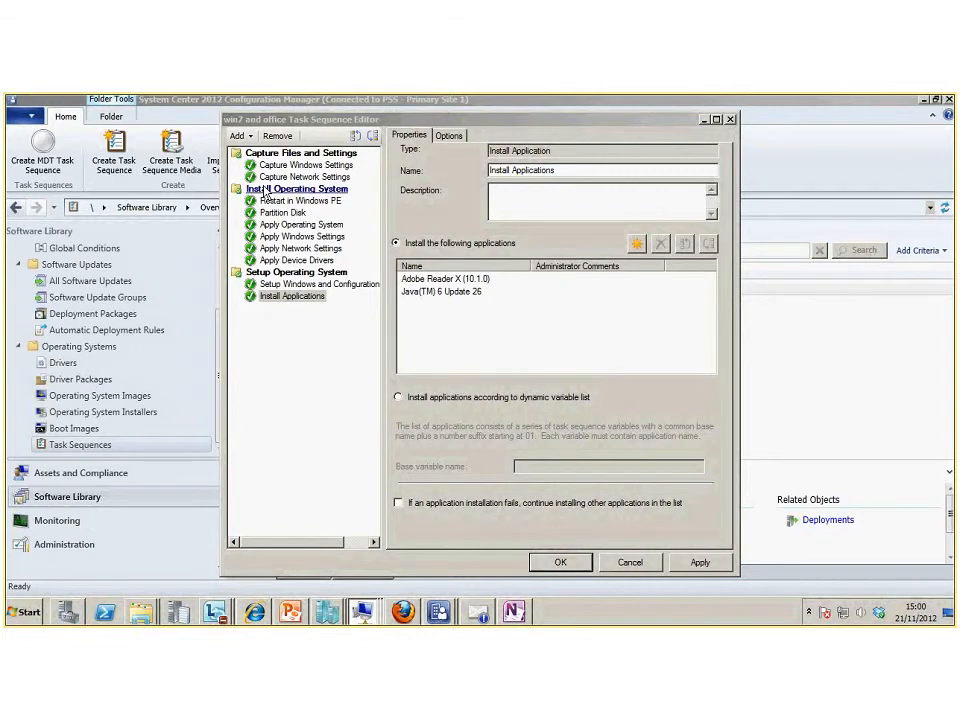
- Add a Run Command Line step after Install Applications and name it for adding the user to admins
click(237, 135)
mouse_move(266, 174)
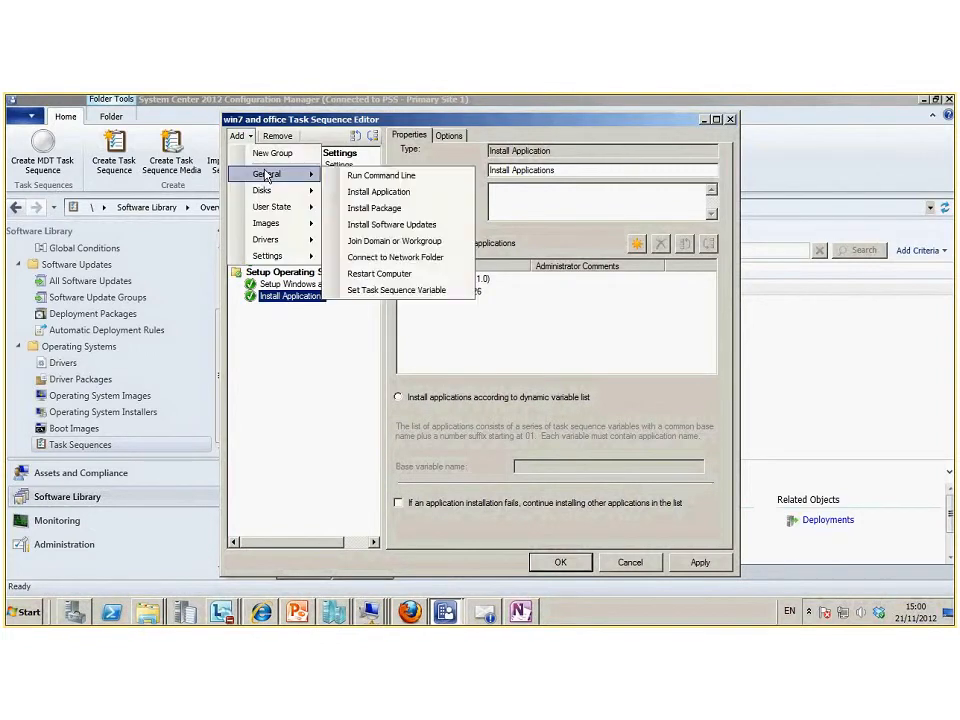
click(362, 177)
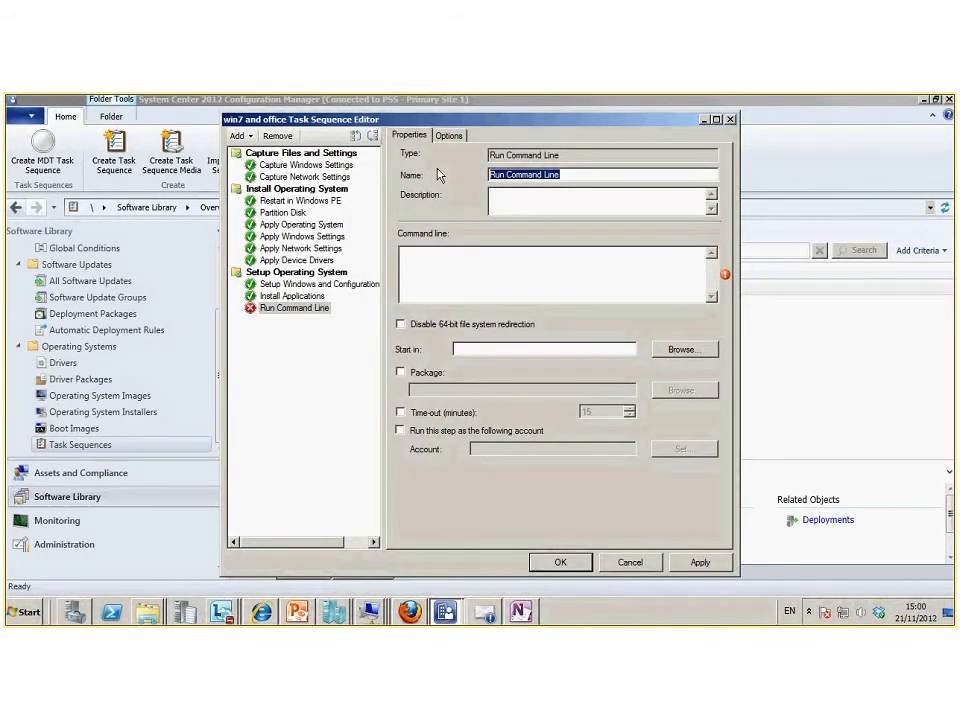
text(add paul )
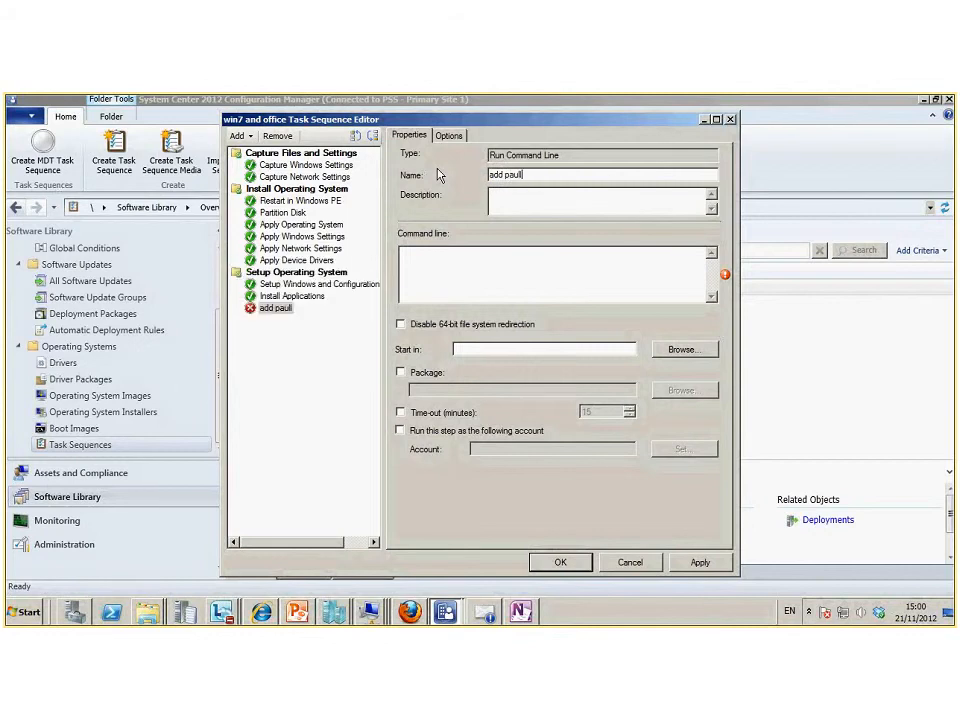
text(to admins)
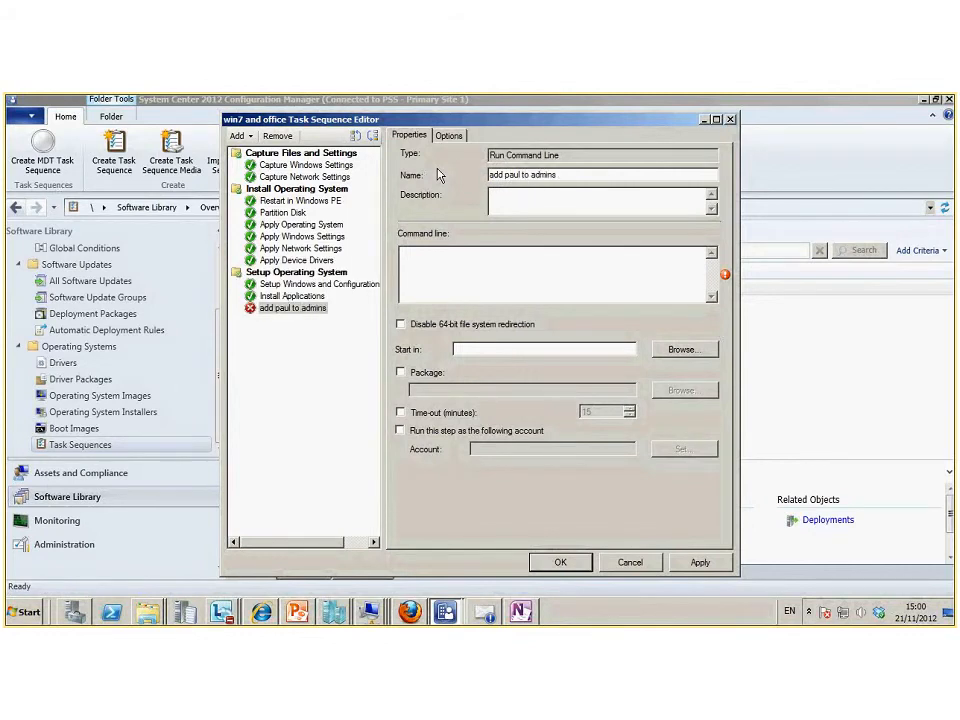
- Set the new step's command line to net localgroup administrators, followed by the user's account name and /add
click(439, 261)
text(net localgroup administrators)
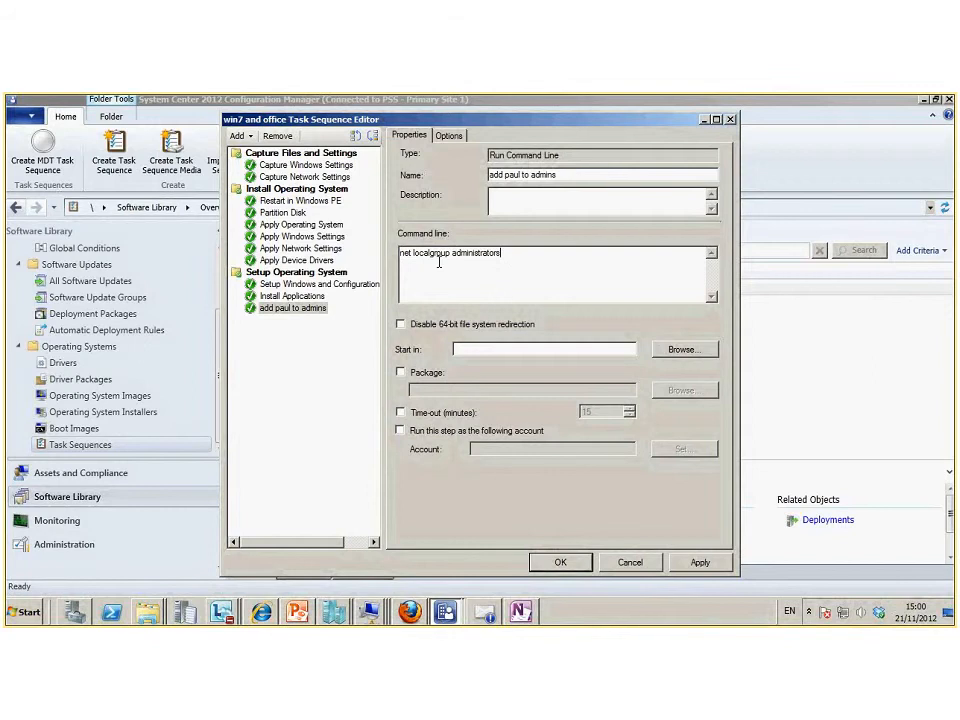
text( paul /add)
- Examine the editing options of the new step and the user state and settings step types available for the sequence
right_click(290, 314)
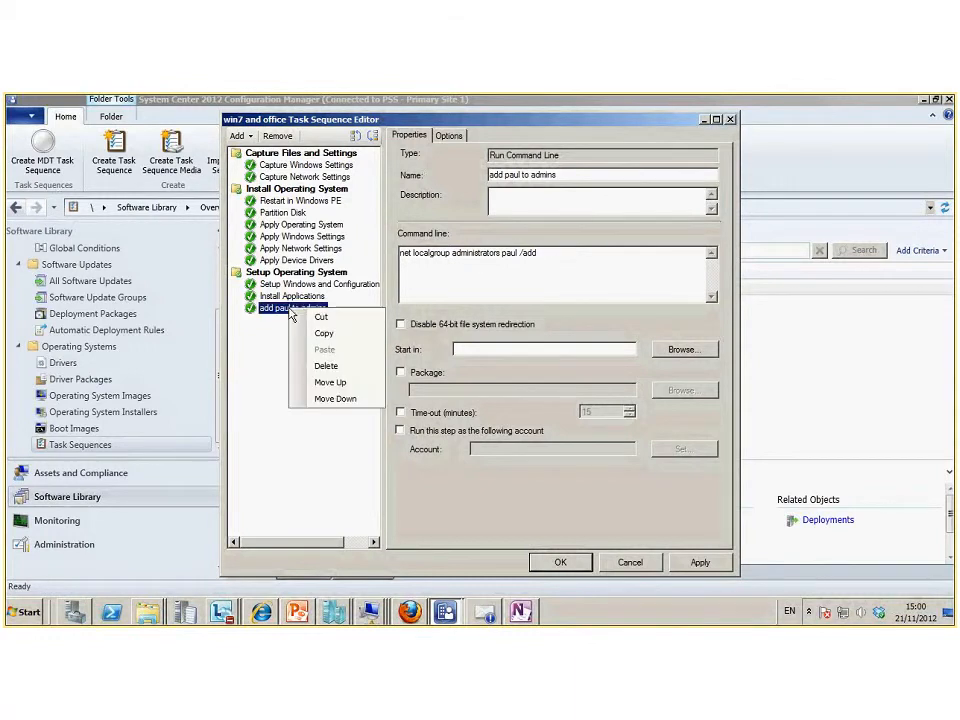
click(238, 136)
mouse_move(290, 174)
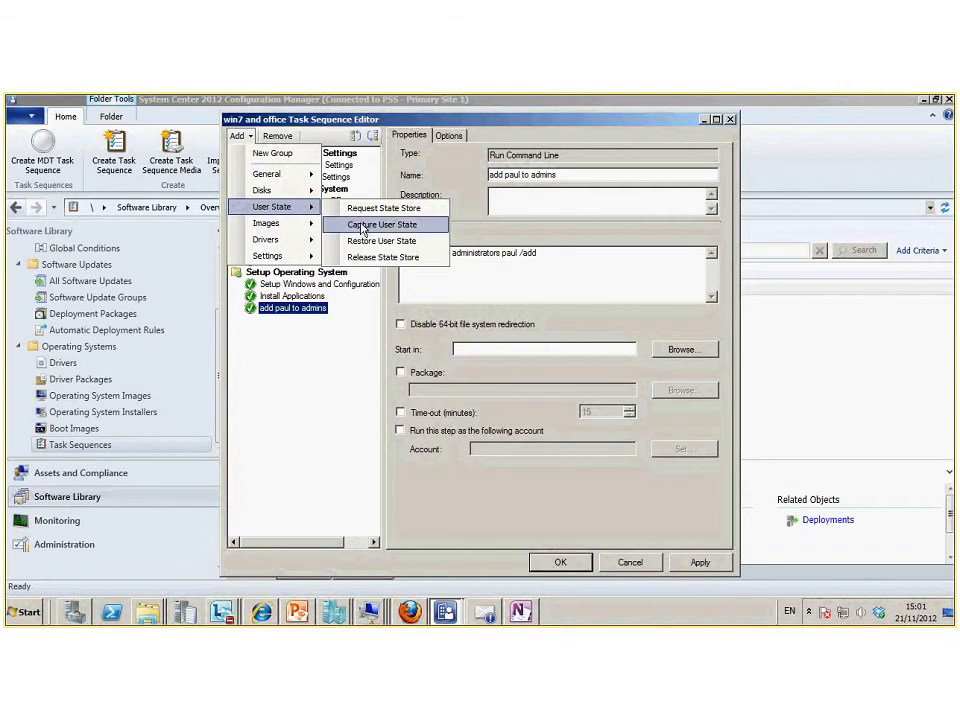
mouse_move(313, 232)
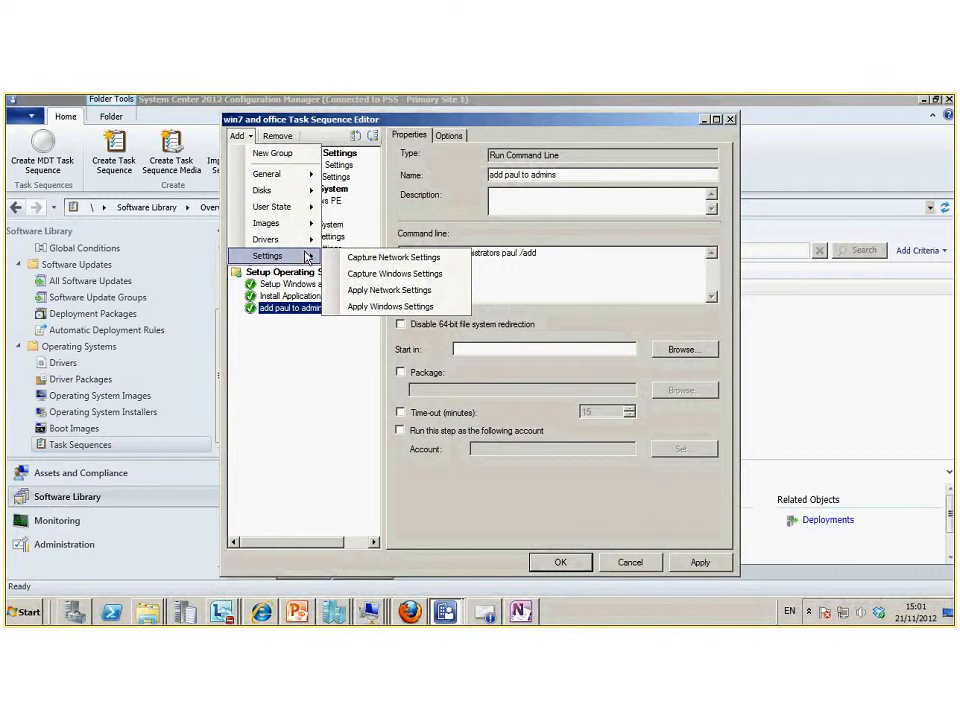
click(313, 377)
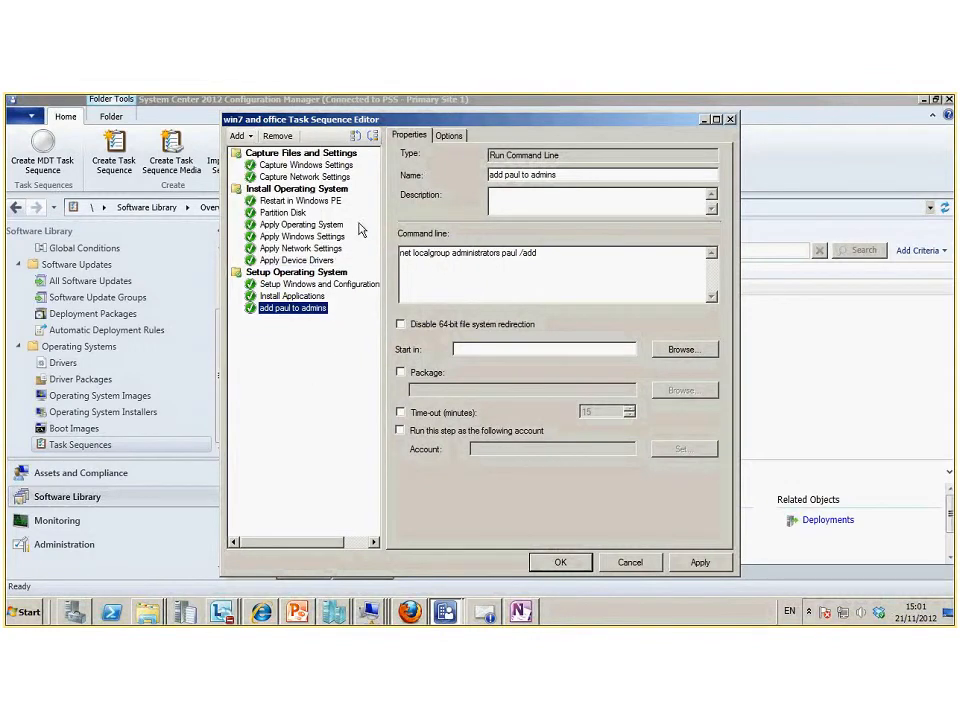
- Set the Install Applications step to continue on error
click(313, 298)
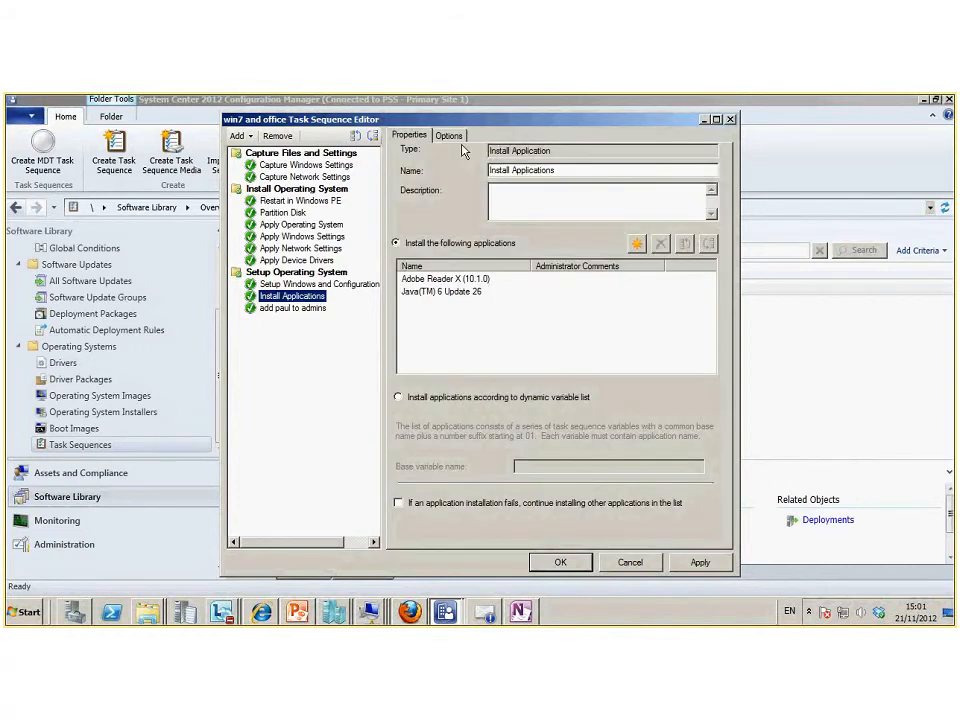
click(455, 137)
click(403, 213)
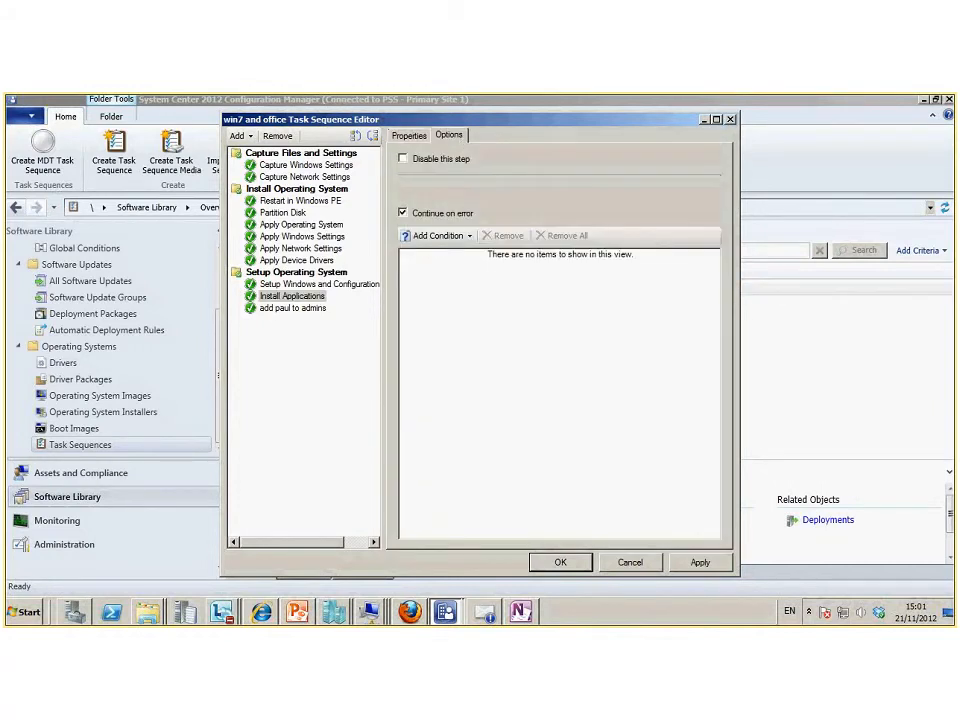
- Check the boot status of the SCCM_PXE virtual machine and move its window aside
drag(958, 178, 615, 129)
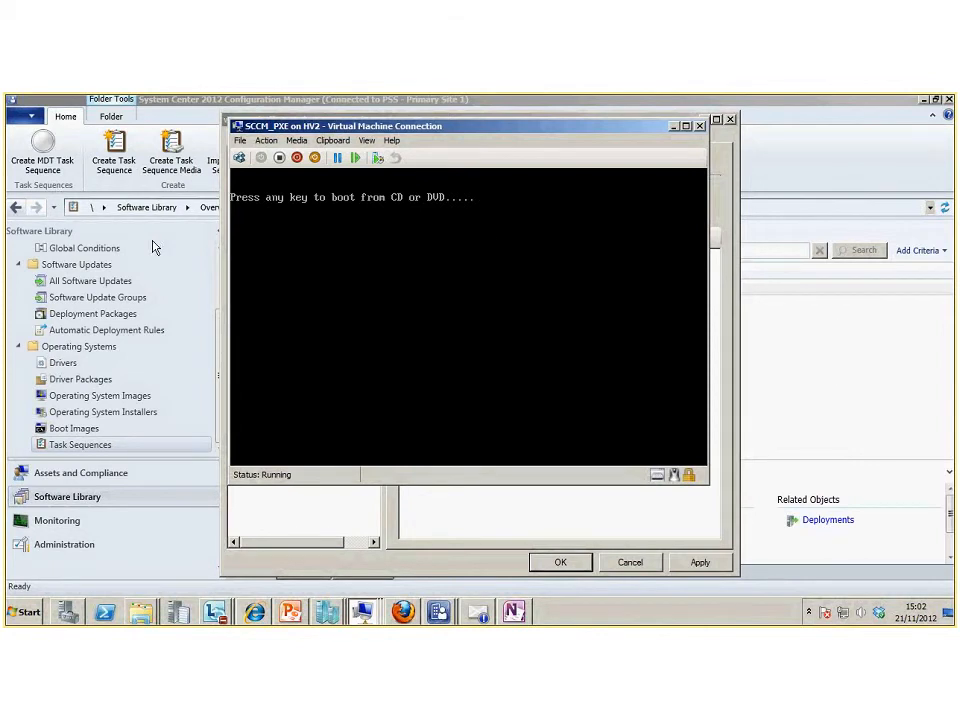
drag(553, 135, 483, 112)
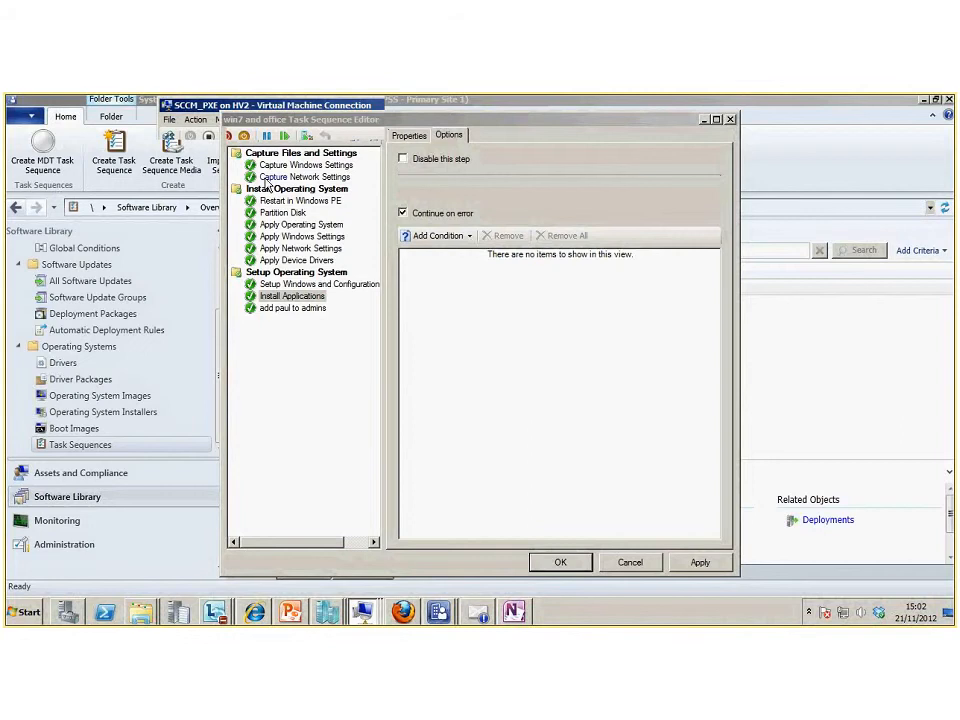
- Save the changes to the win7 and office task sequence and close its editor
click(629, 562)
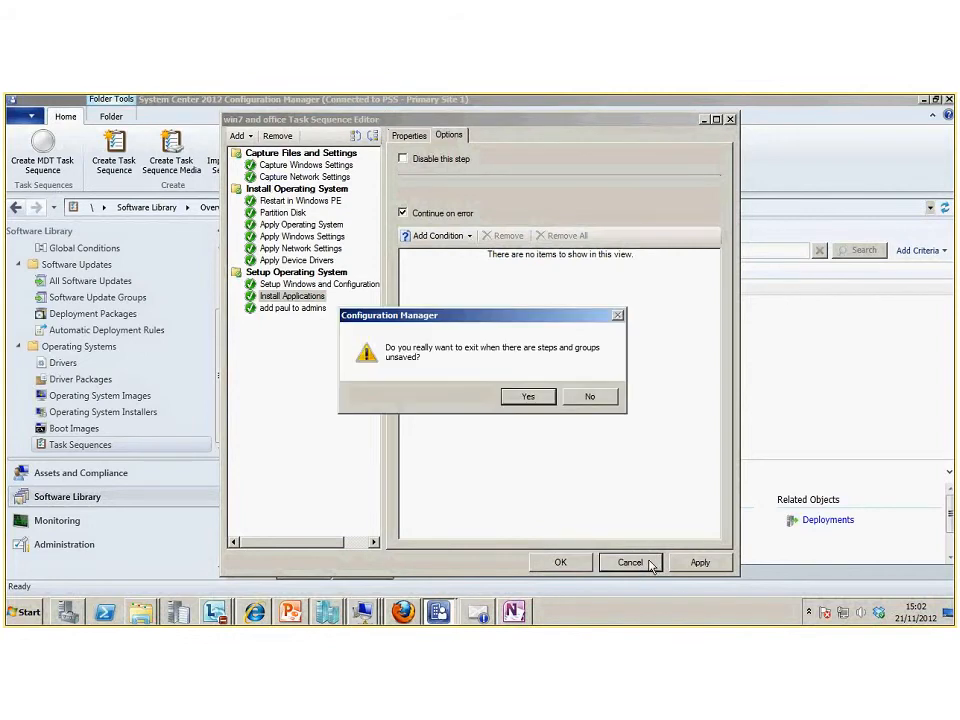
click(585, 399)
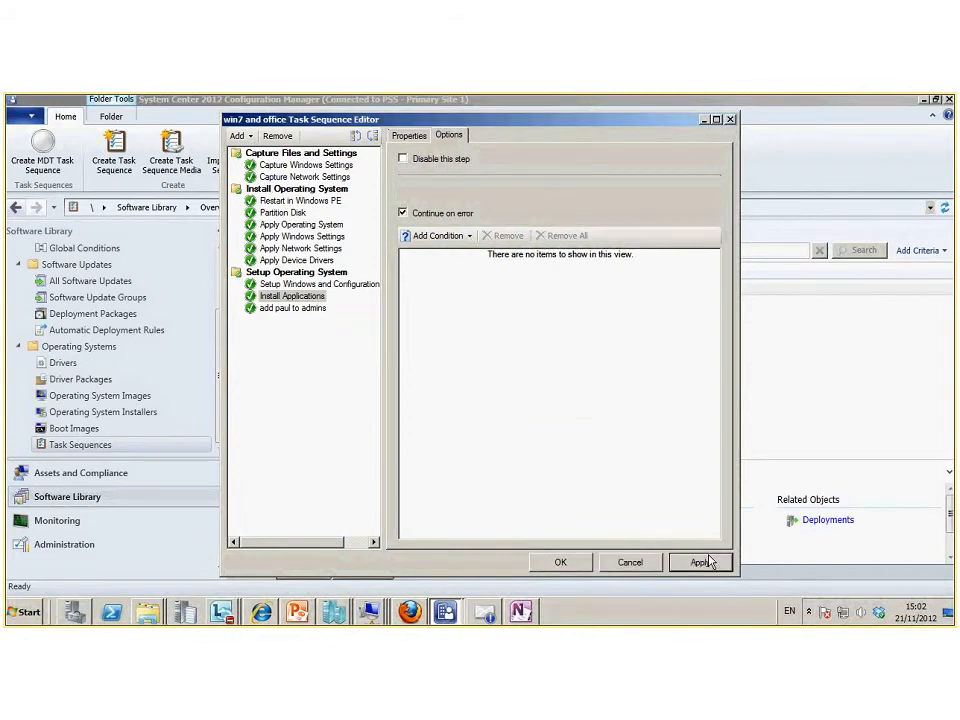
click(577, 561)
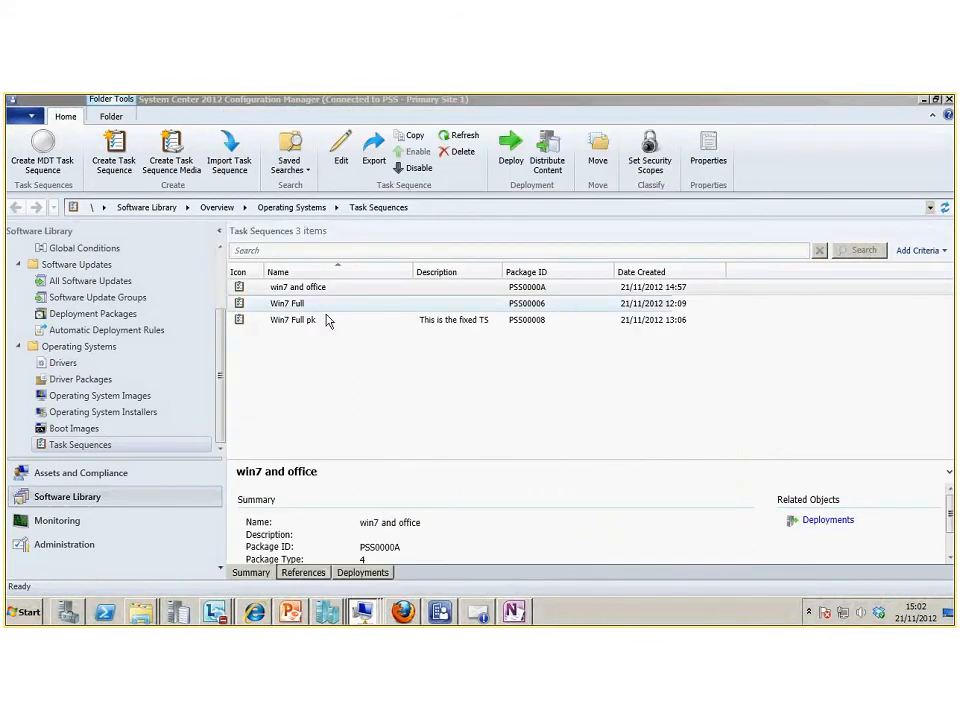
- Start the Create Task Sequence Media wizard from the Win7 Full pk task sequence and choose stand-alone media
click(290, 307)
click(286, 322)
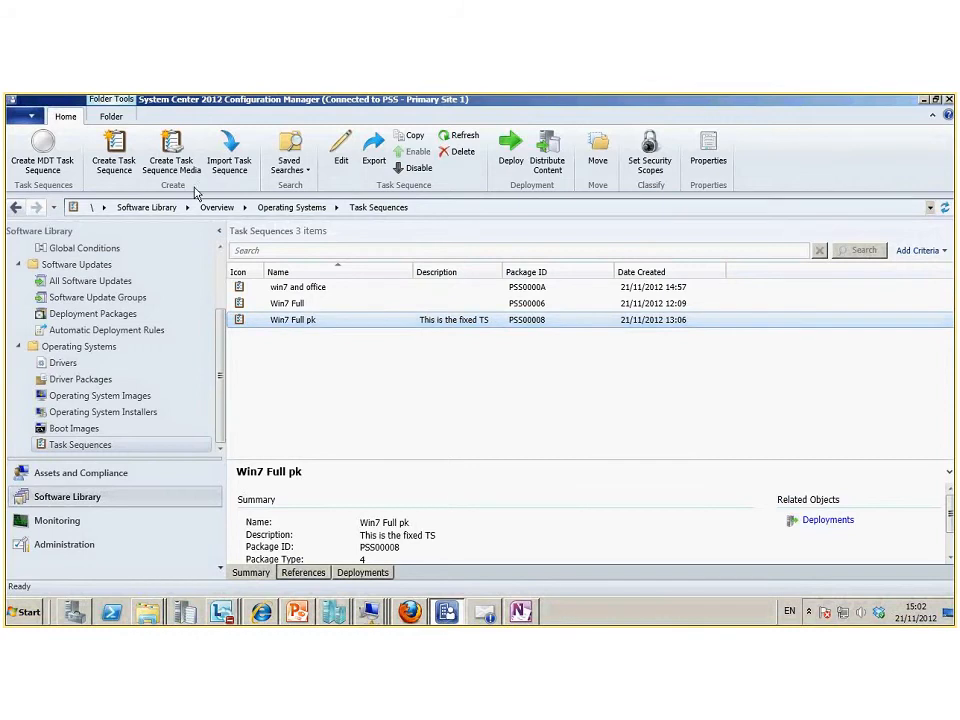
click(170, 160)
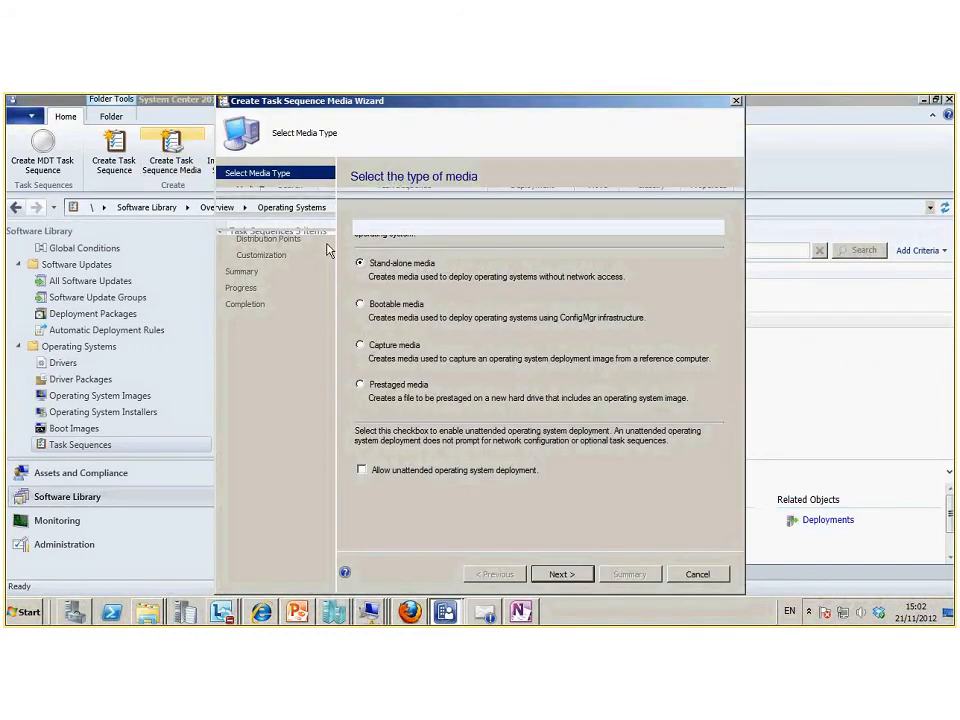
click(560, 575)
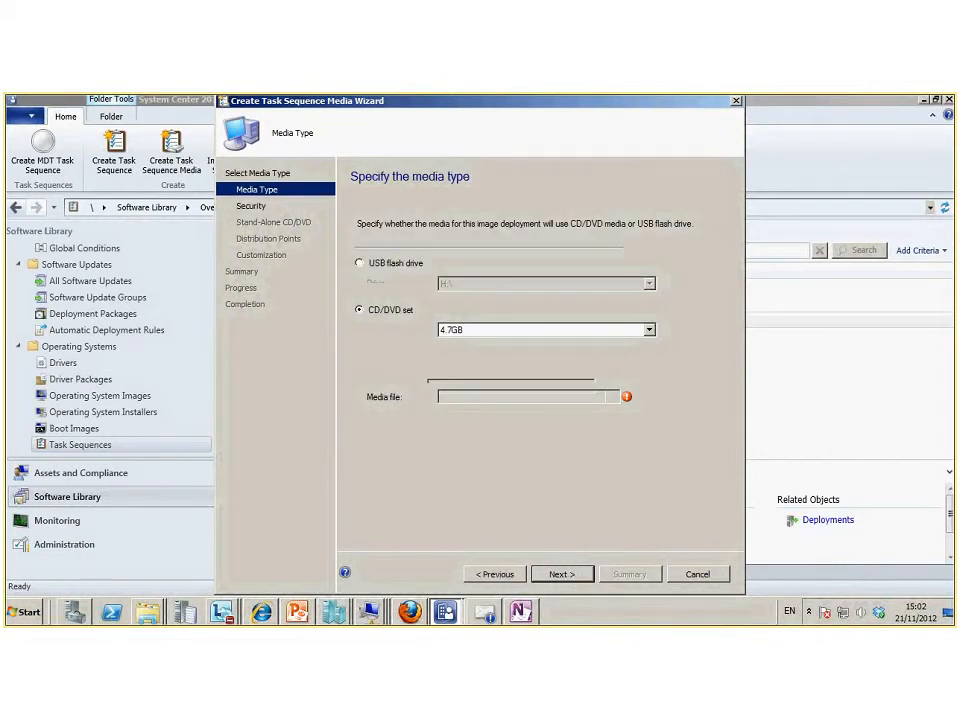
- Set the media's output file to \\nas\osd\SA_TS\WIN722.ISO and accept the media type settings
click(480, 397)
text(\\)
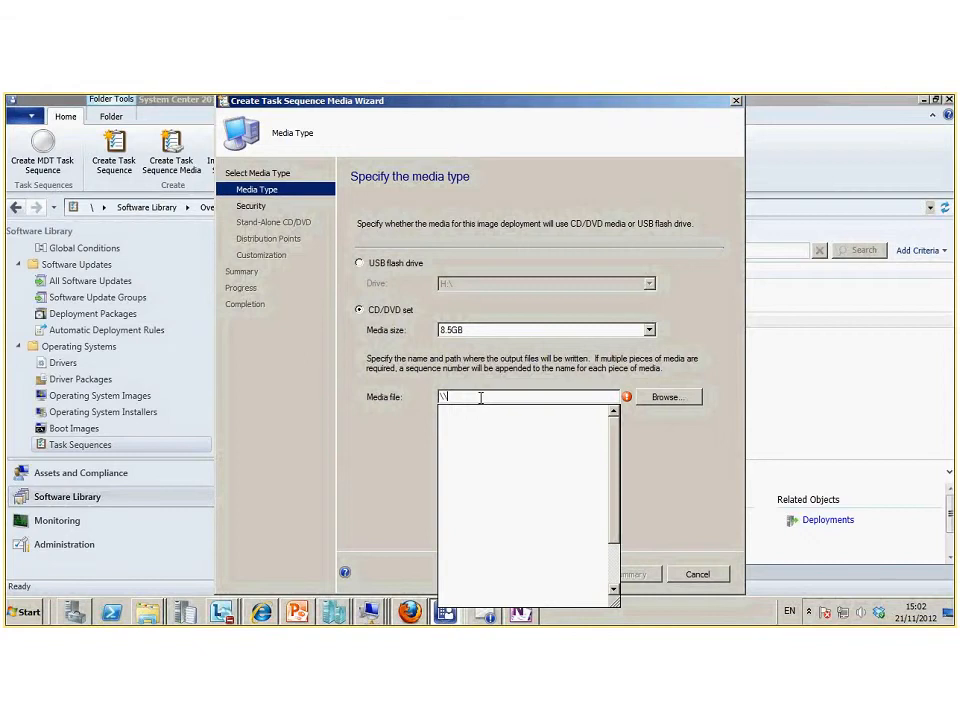
text(nas)
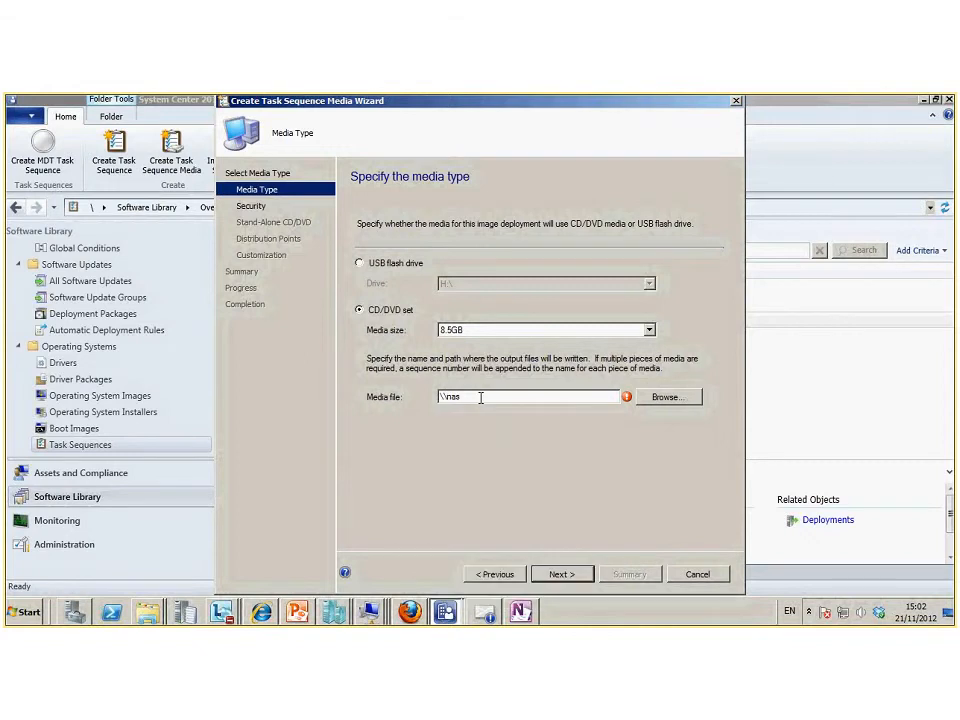
text(\)
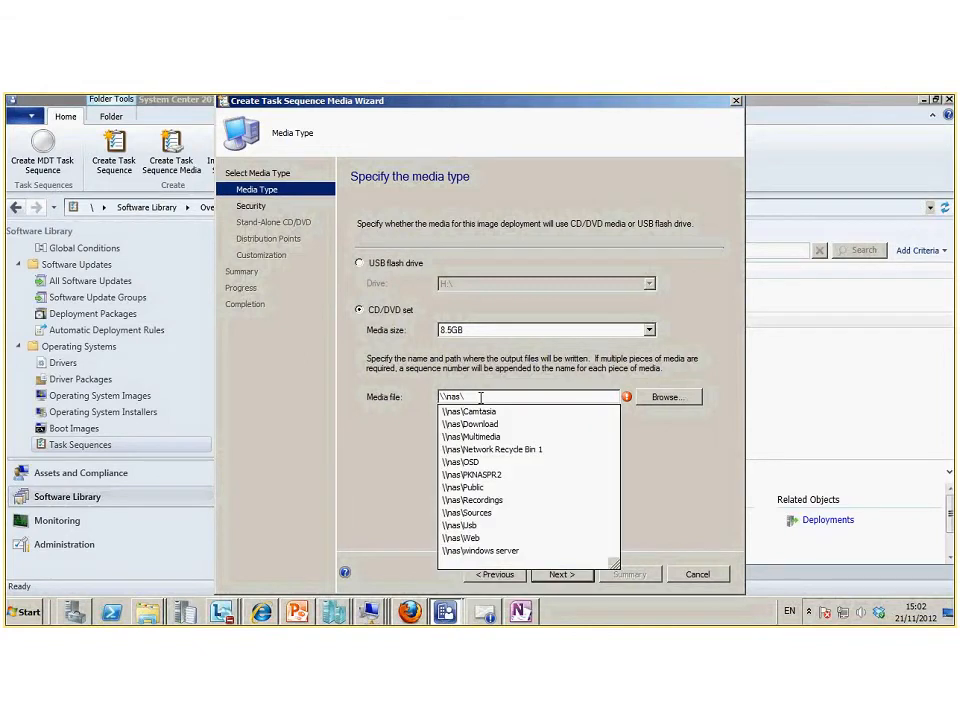
text(psd\)
key(Down)
key(Down)
key(Down)
key(Down)
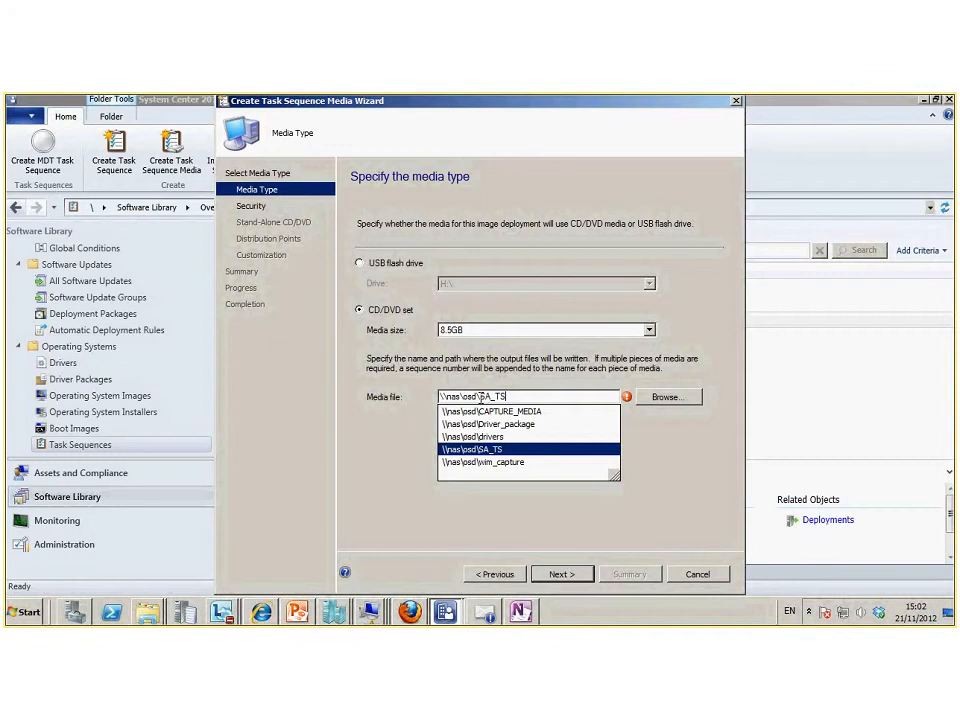
text(\)
key(Down)
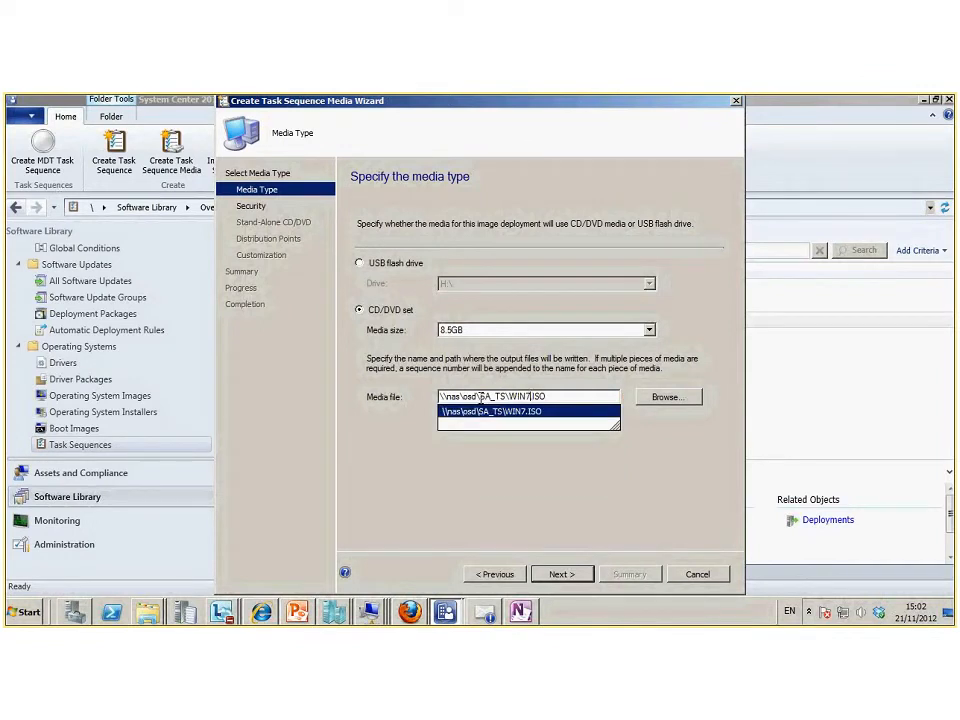
text(22)
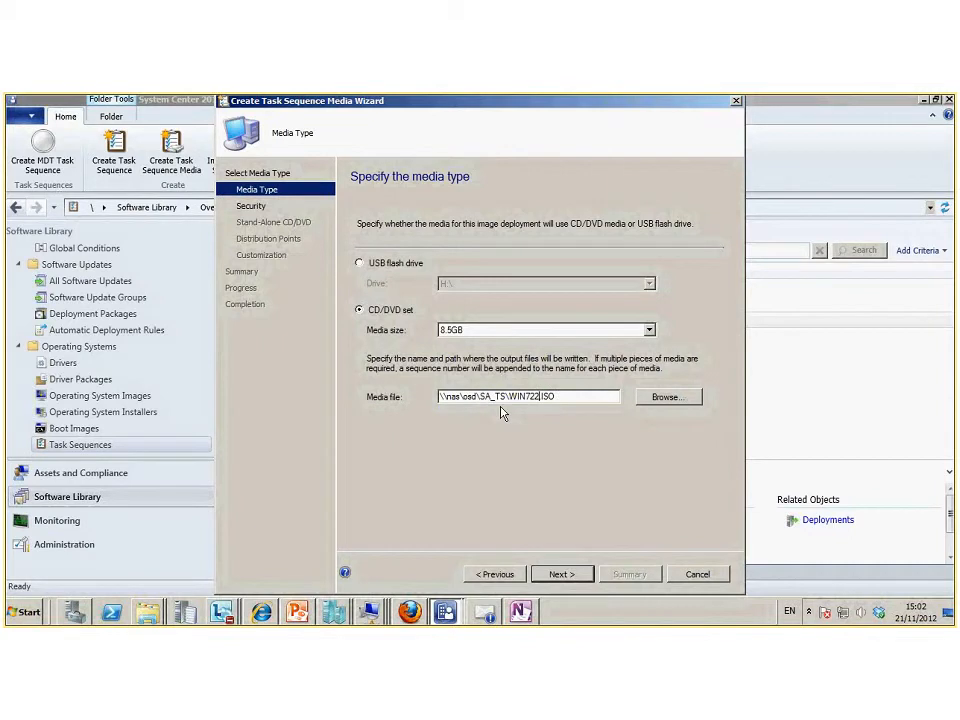
click(560, 576)
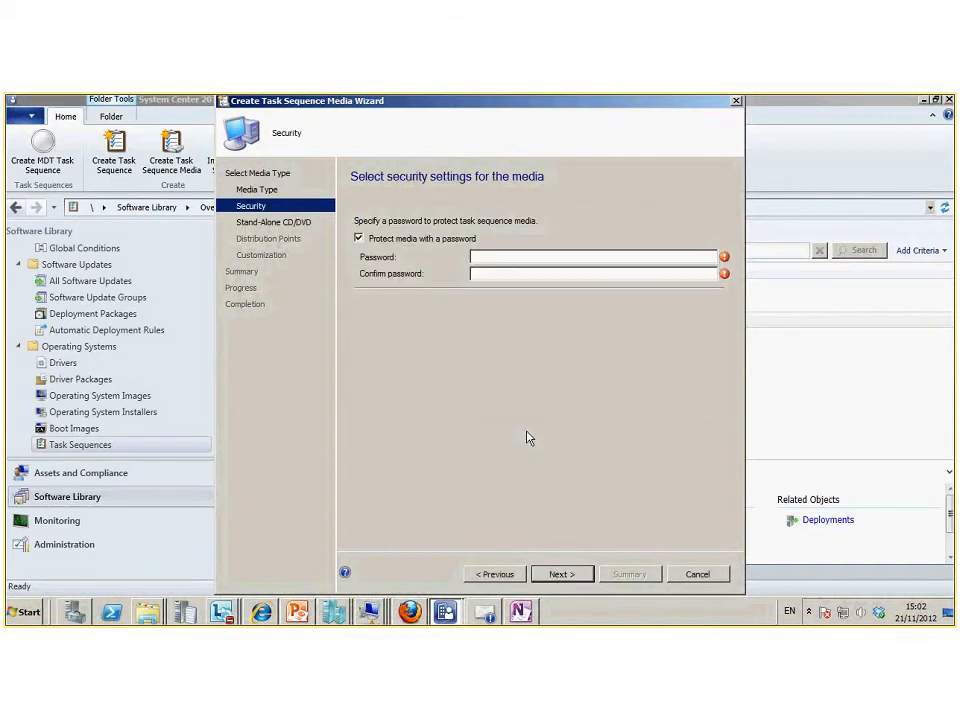
- Turn off password protection for the media and choose the "win7 and office" task sequence to run from it
click(358, 238)
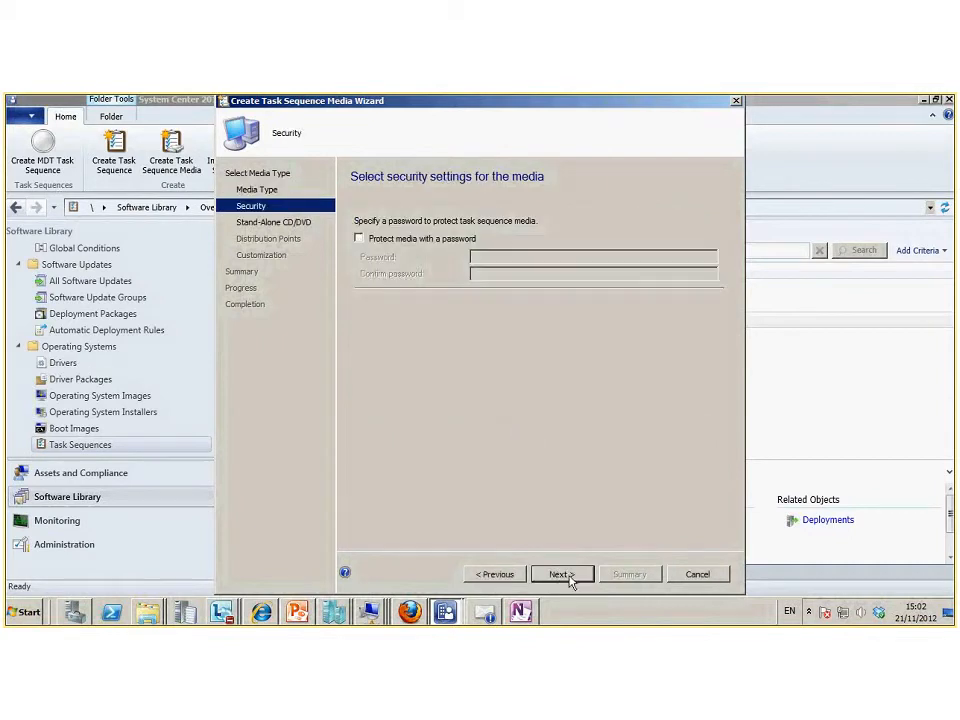
click(558, 574)
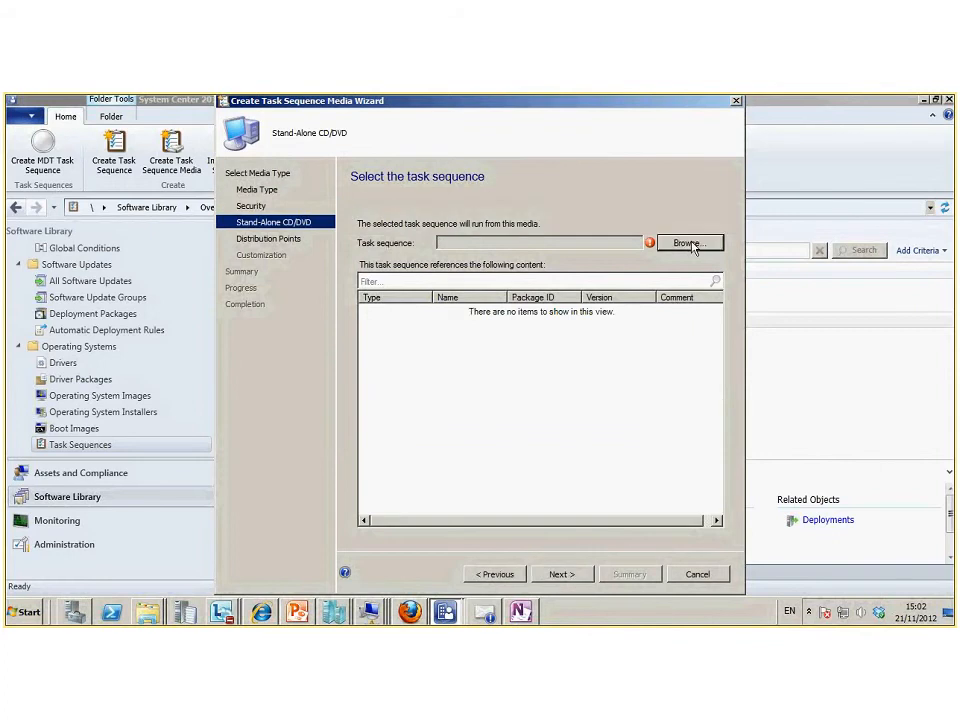
click(690, 245)
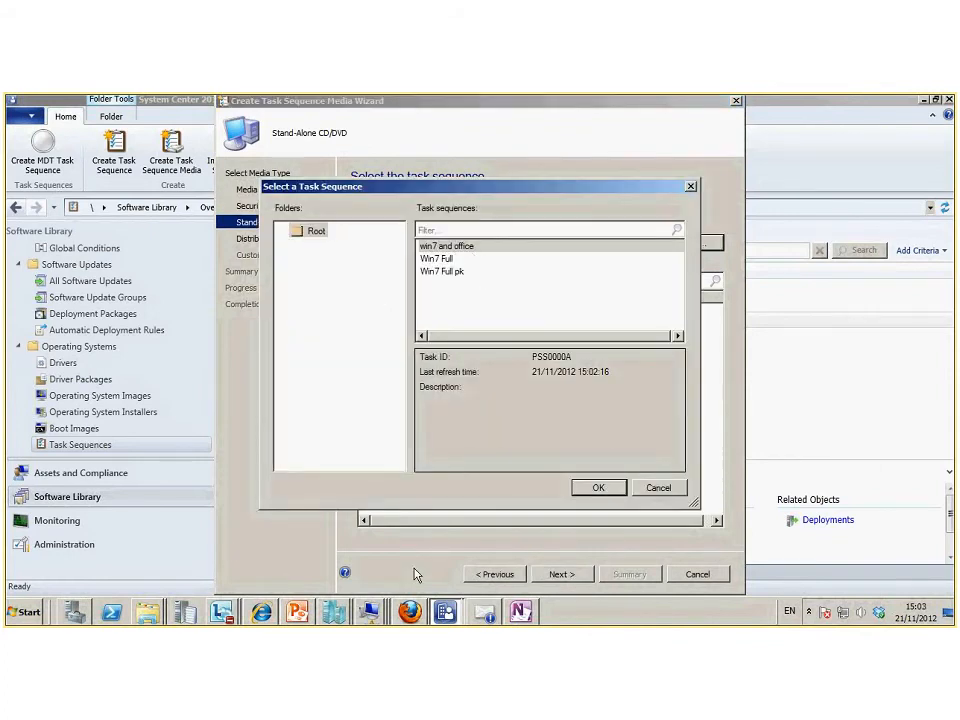
click(598, 488)
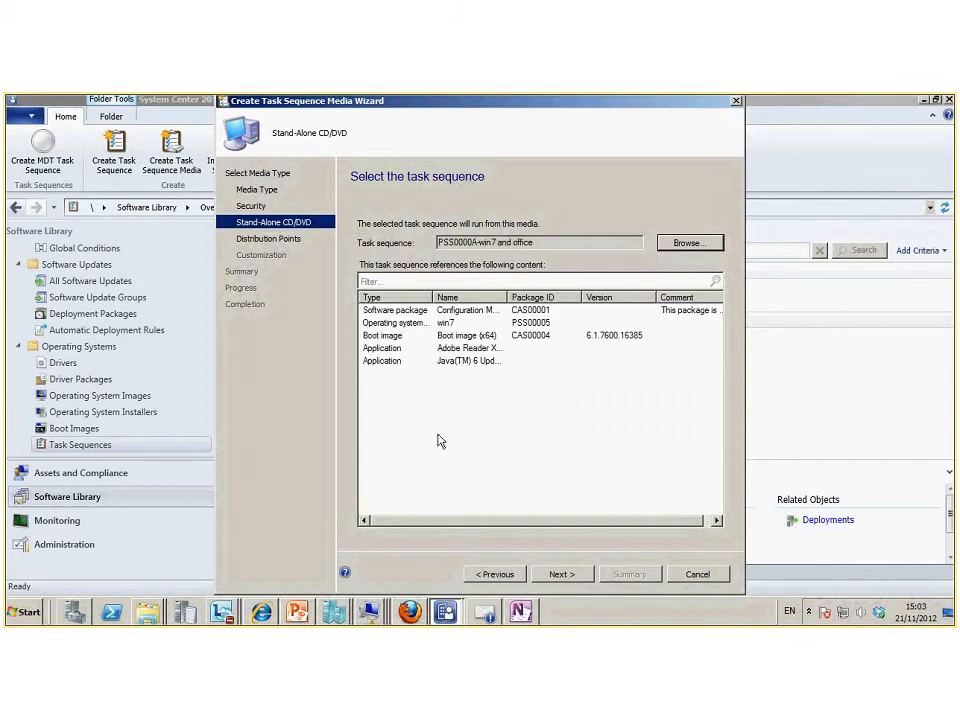
click(559, 577)
- Add the \\SCCM2.sc.local distribution point, leave the customization empty and start creating the media
click(497, 296)
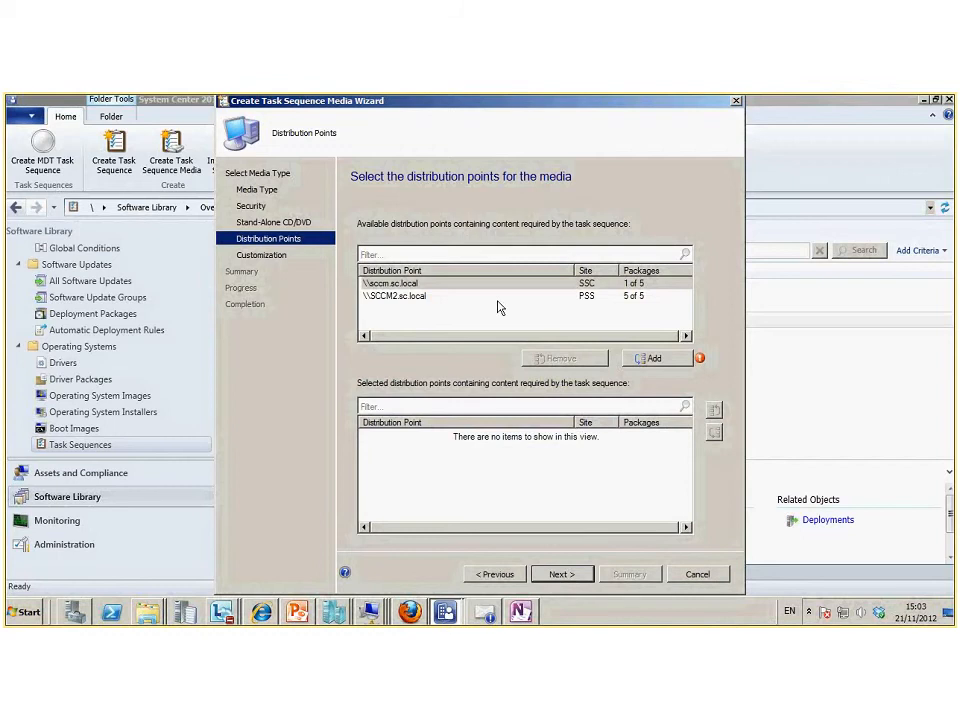
click(652, 358)
click(568, 576)
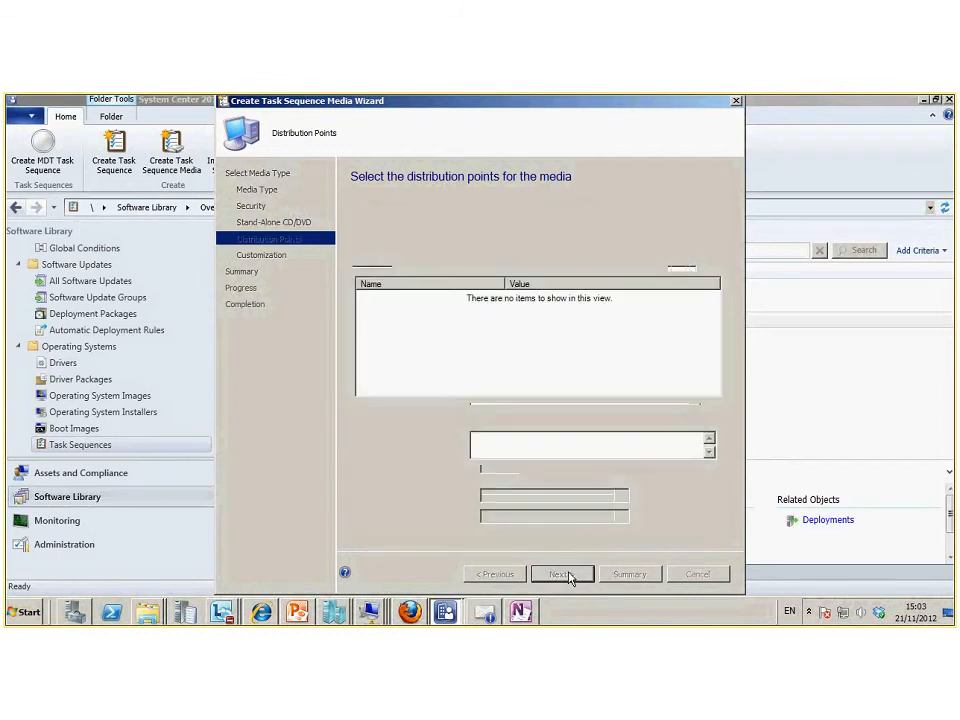
click(568, 576)
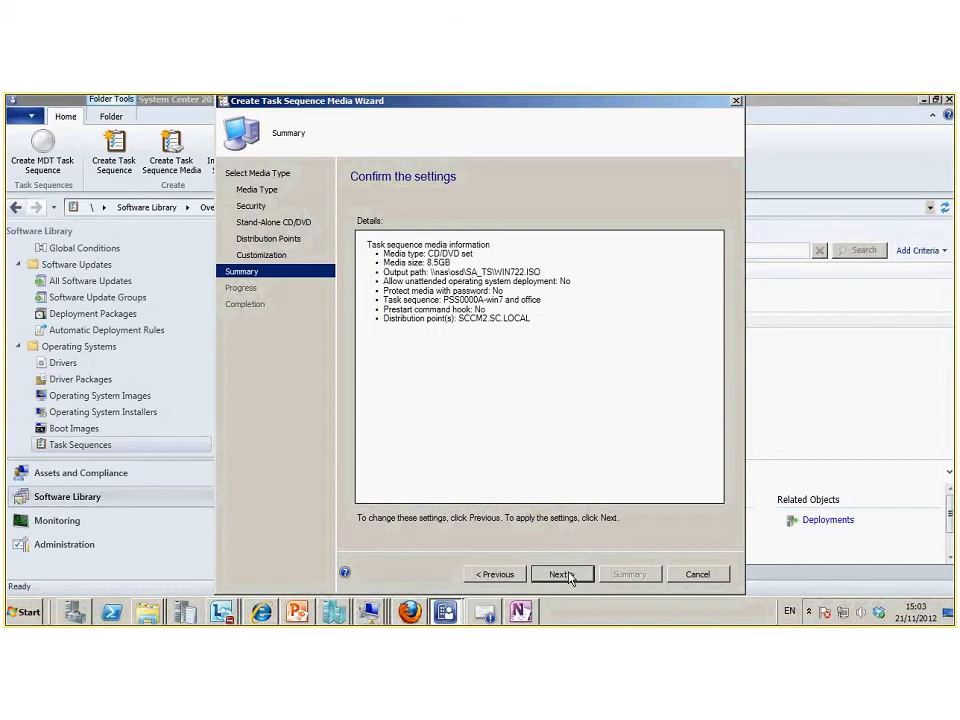
click(565, 575)
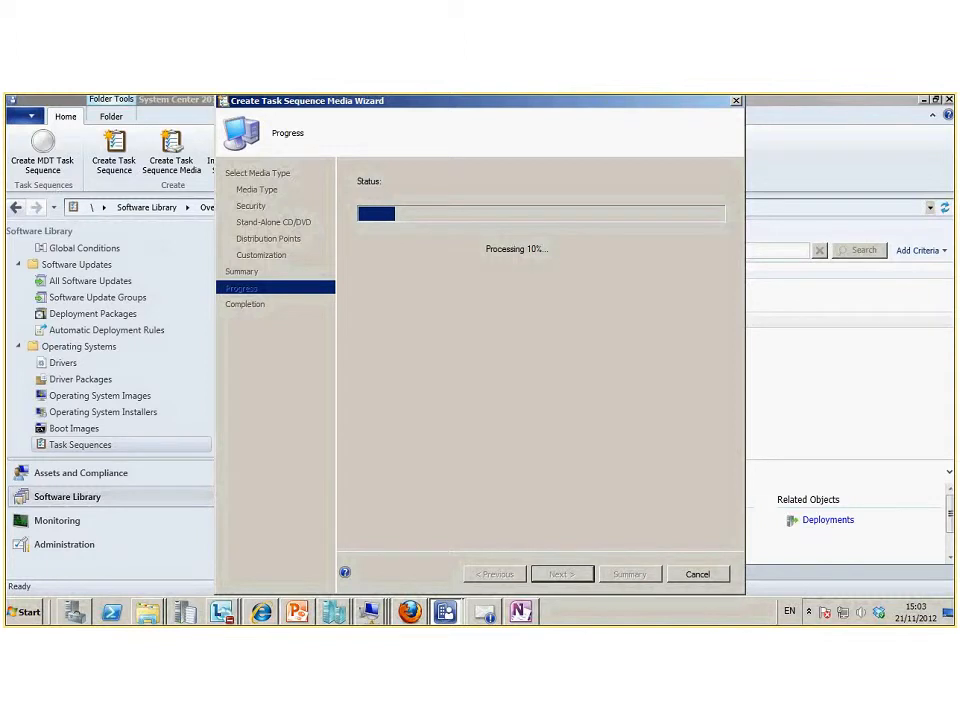
- Bring the SCCM_PXE virtual machine window into view, examine its task sequence installation progress, and return to the Configuration Manager console
key(alt+Tab)
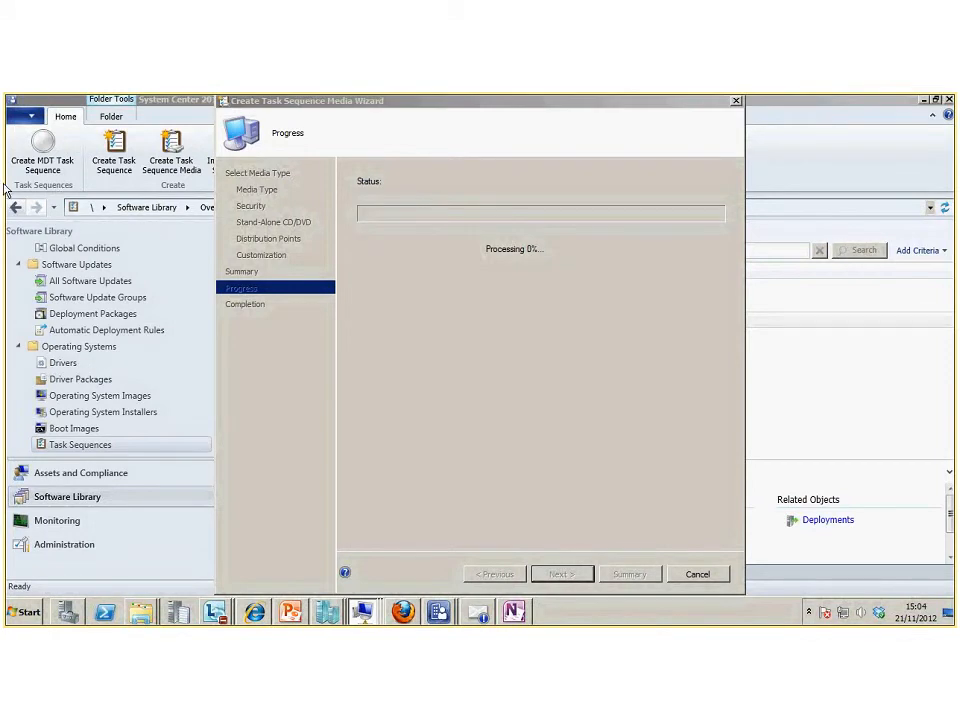
drag(953, 108, 405, 129)
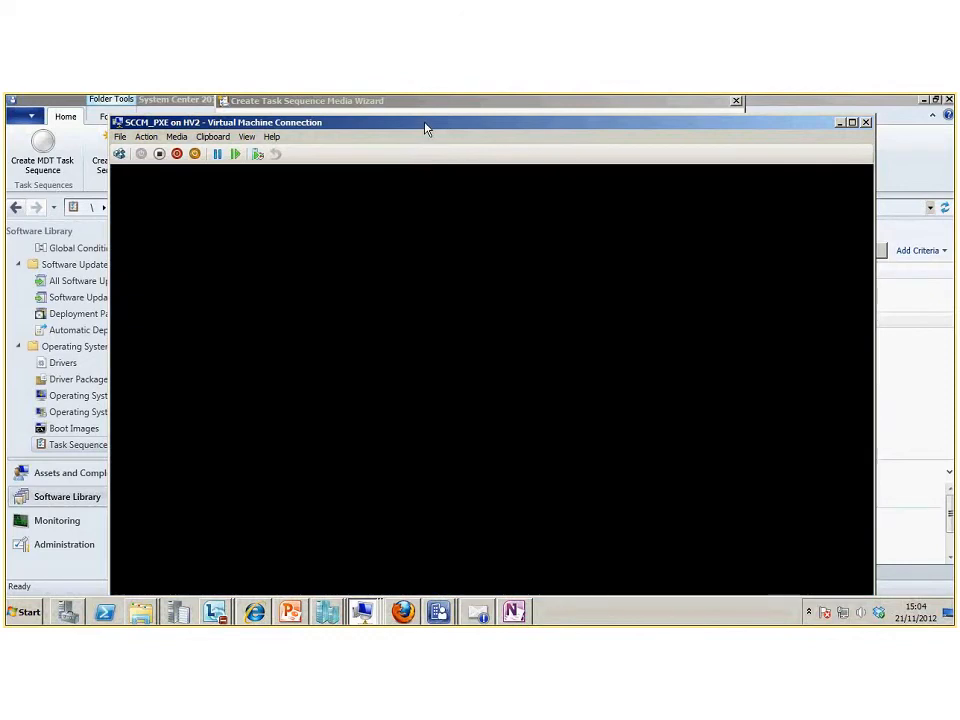
drag(426, 129, 426, 112)
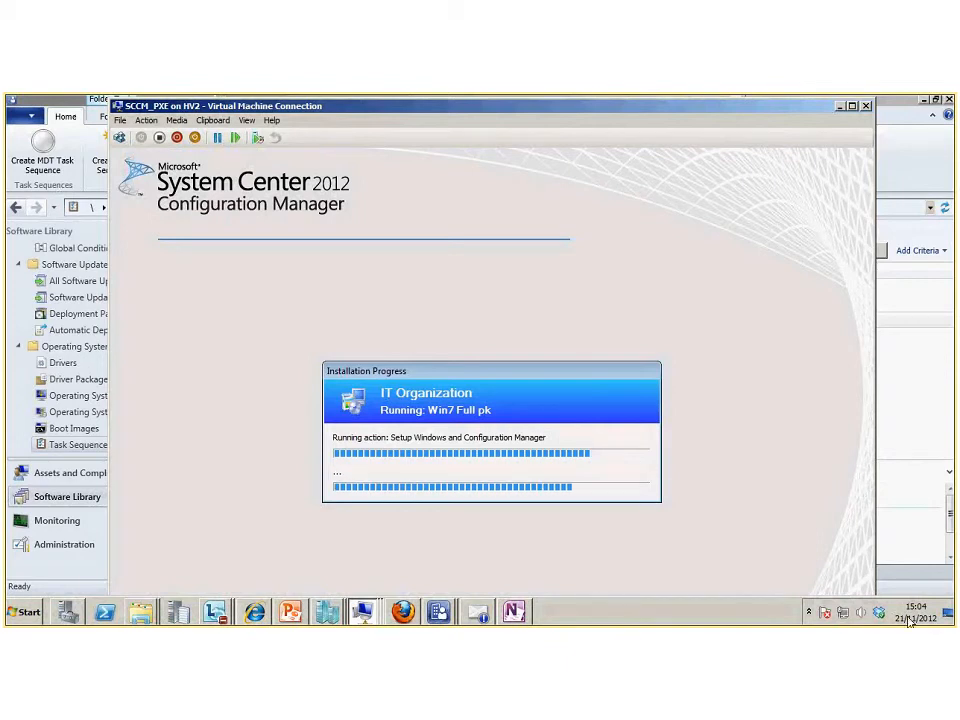
mouse_move(909, 621)
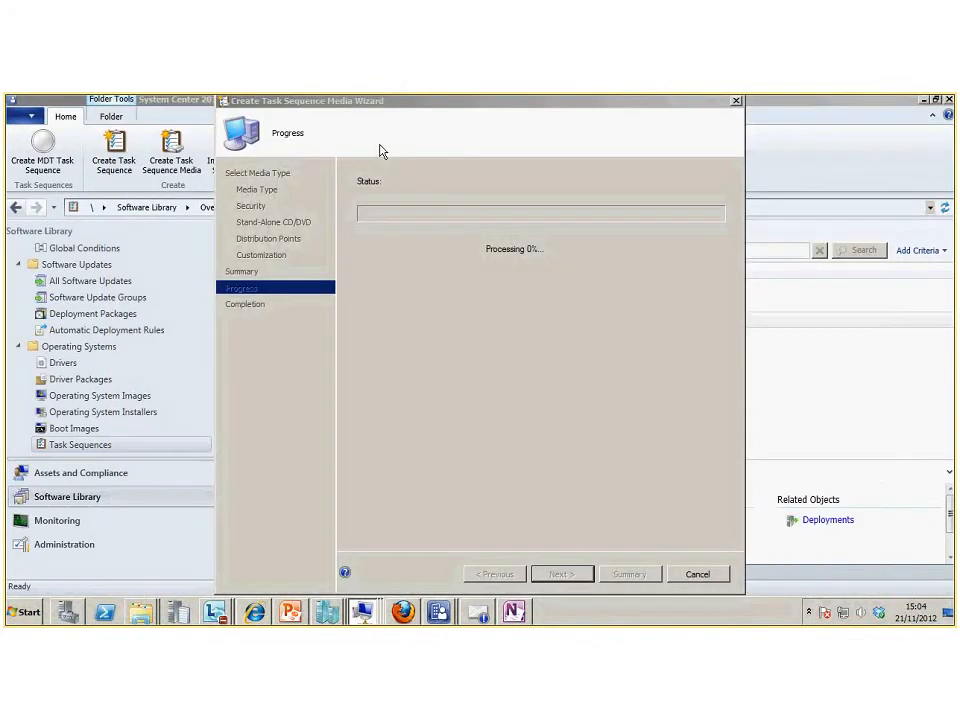
click(256, 104)
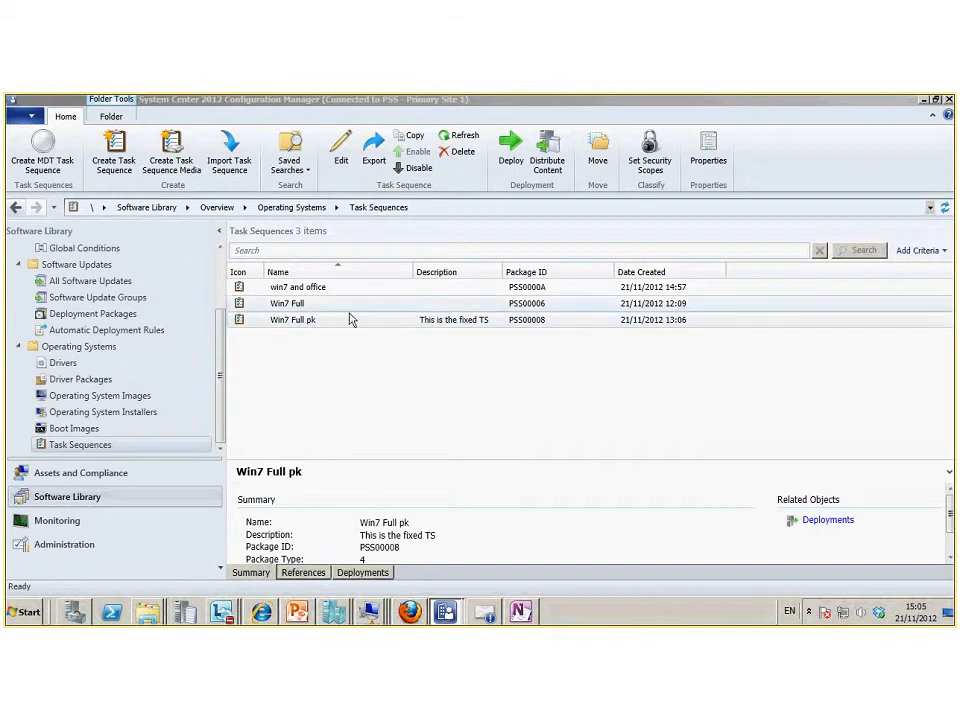
click(293, 325)
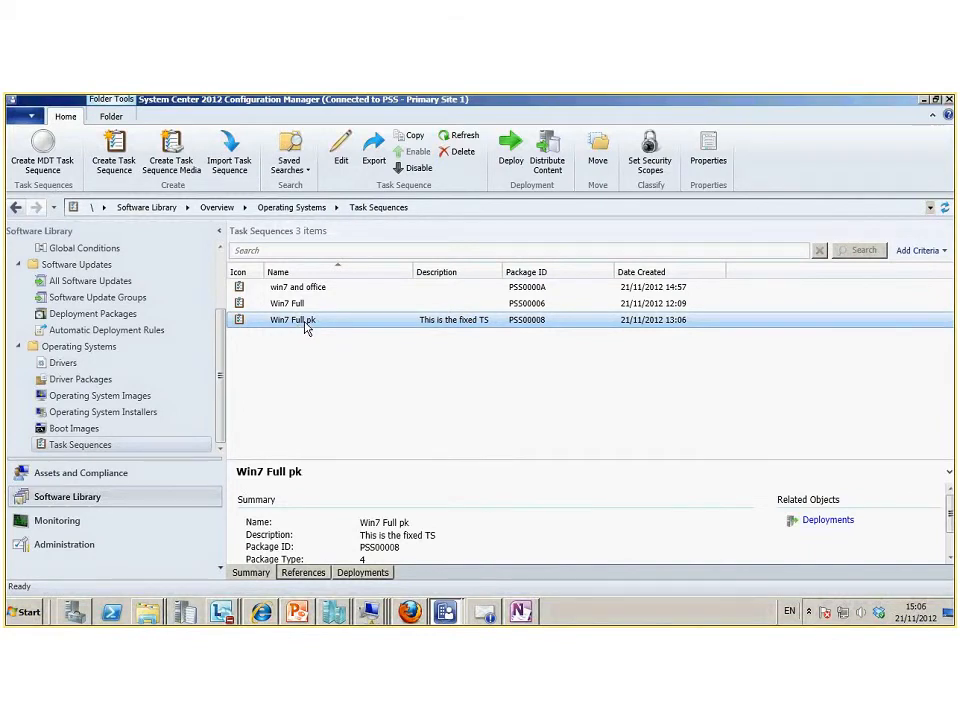
right_click(306, 327)
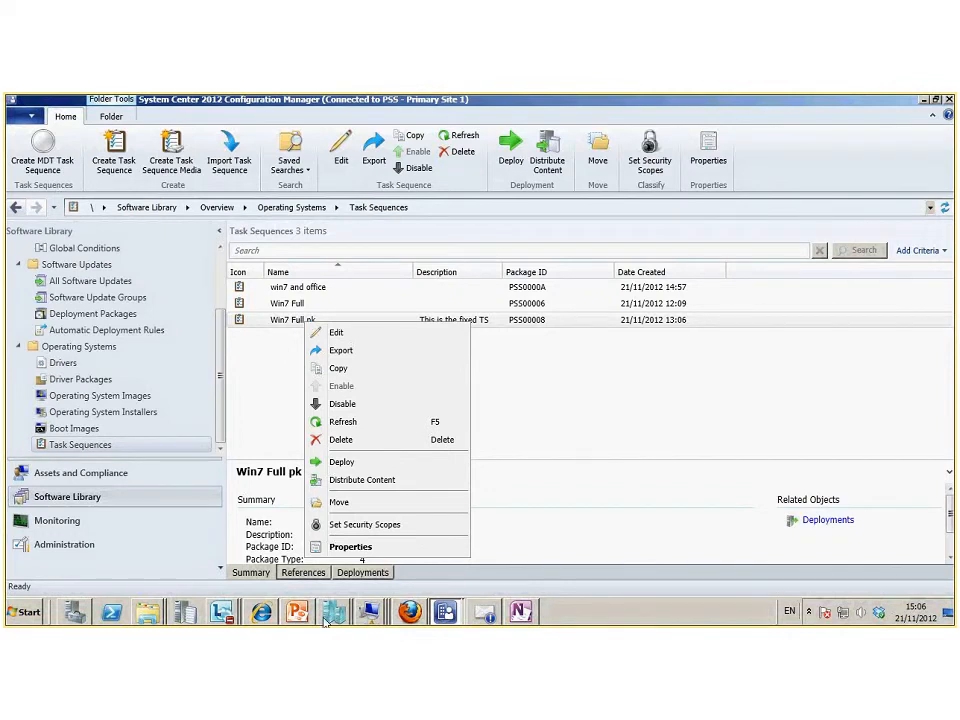
- Switch to the SCCMT1 virtual machine connection, log on with the account password and move its window out of the way
mouse_move(341, 620)
mouse_move(372, 620)
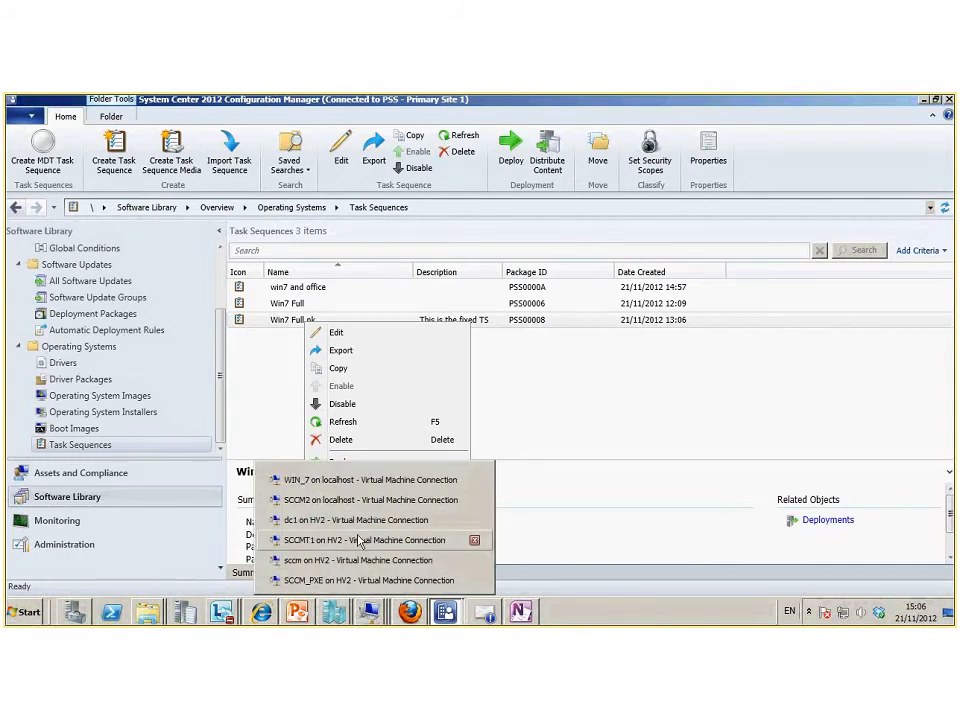
click(360, 541)
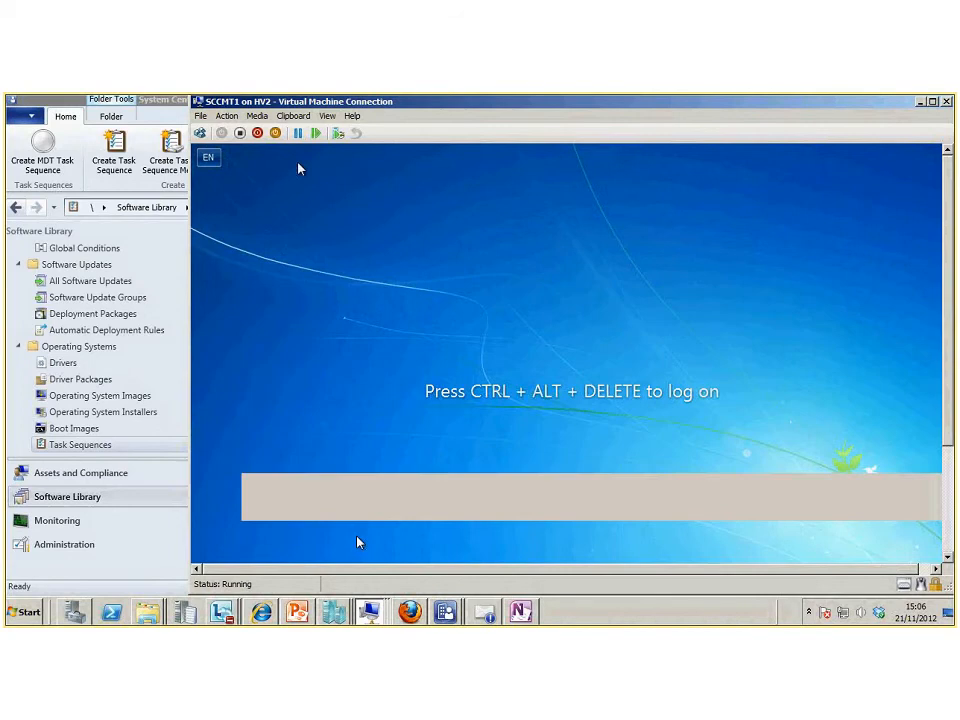
key(ctrl+alt+End)
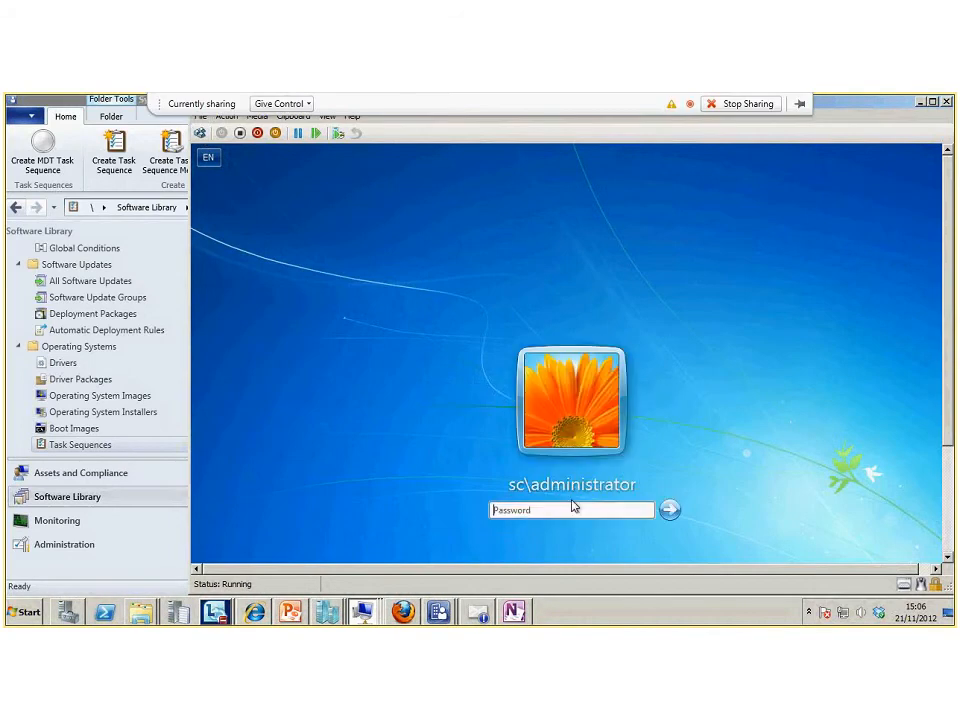
text(*****)
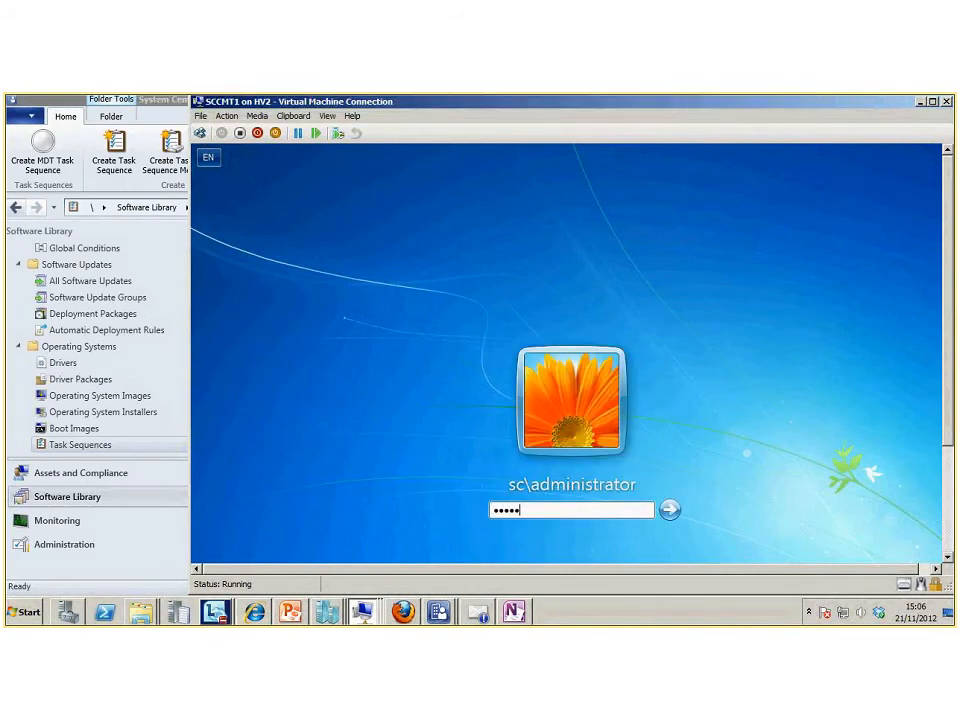
key(Return)
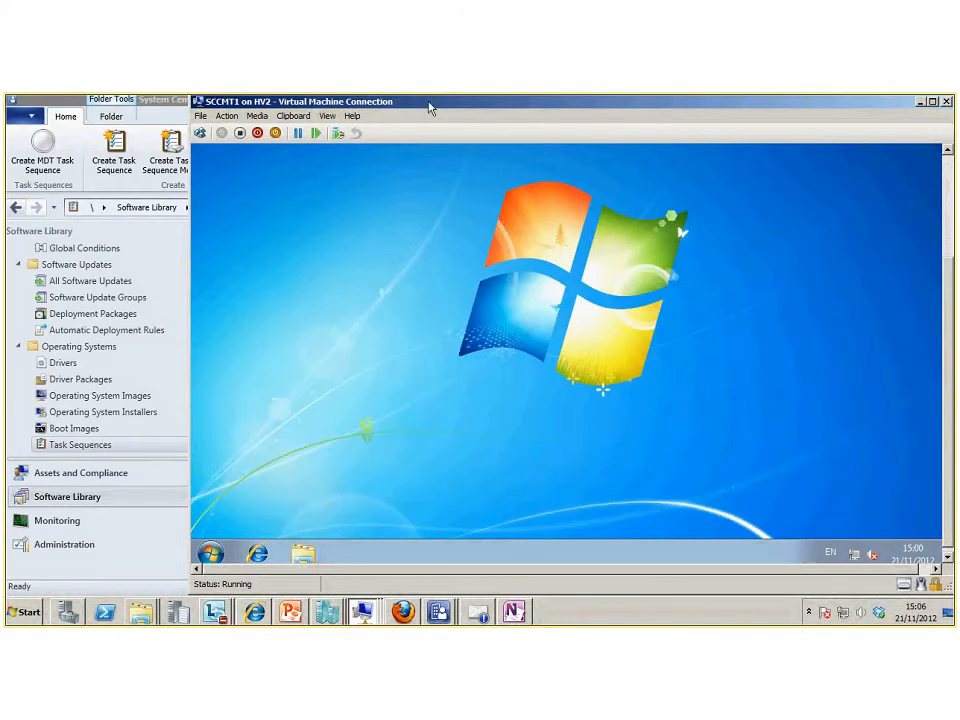
drag(428, 102, 958, 268)
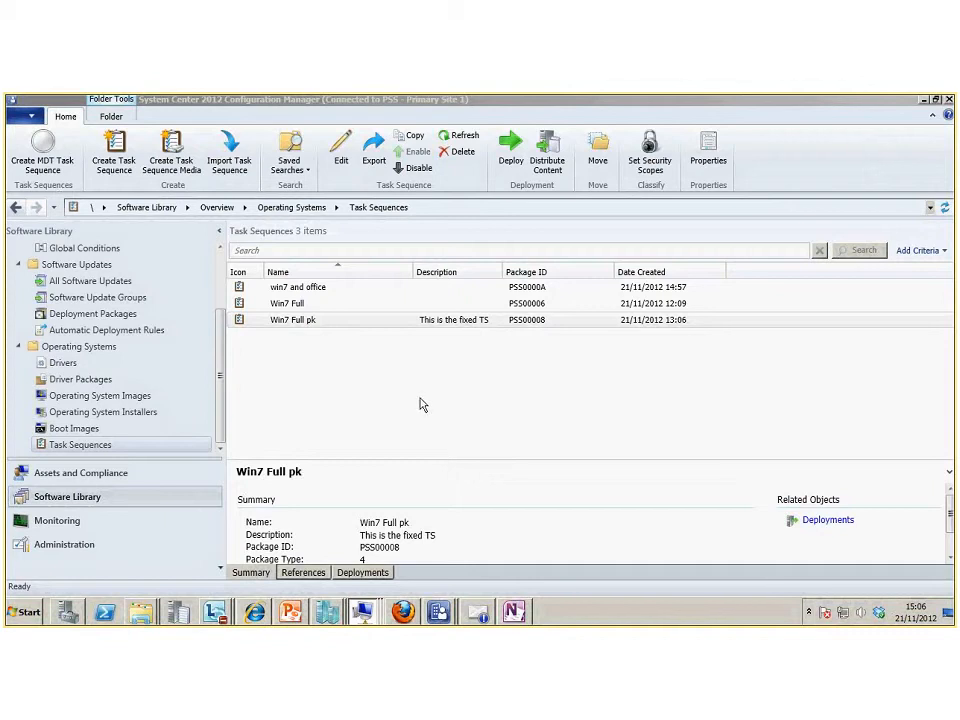
click(282, 322)
right_click(283, 326)
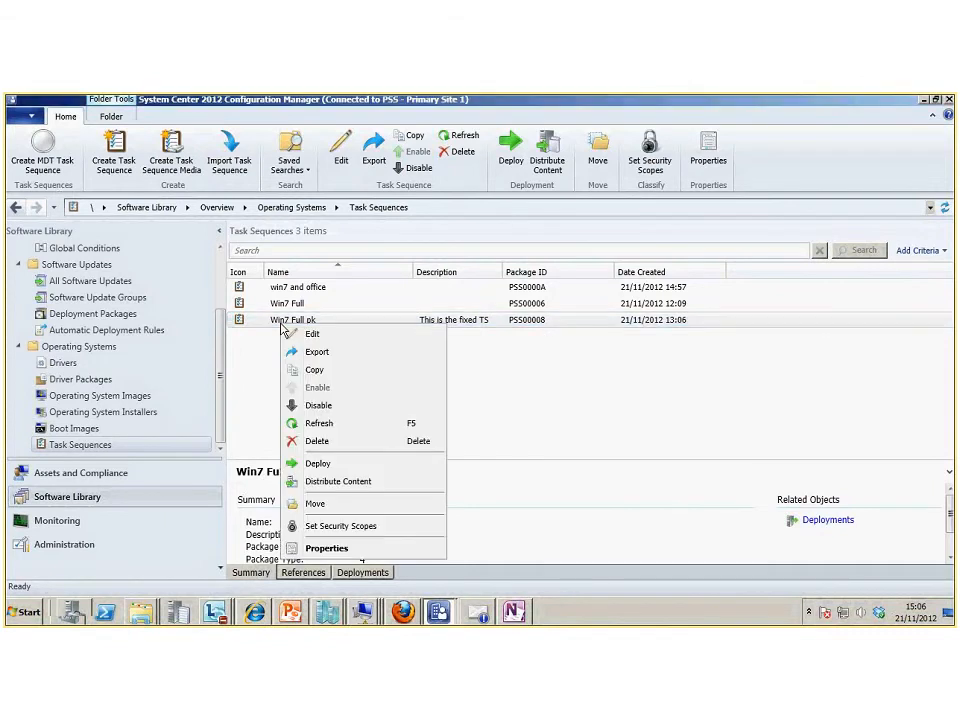
click(331, 444)
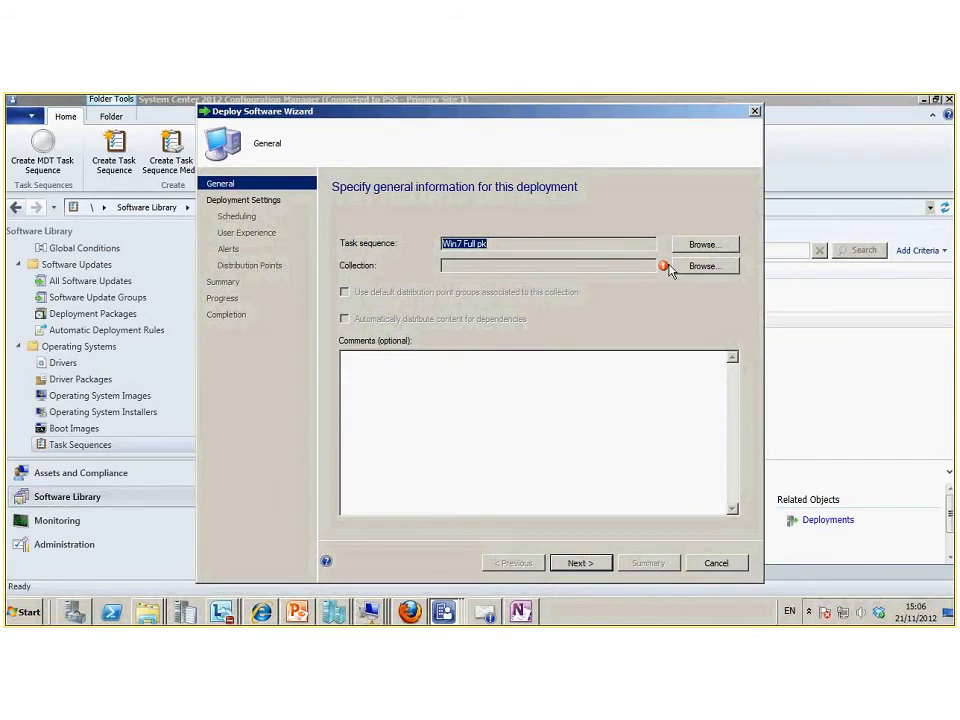
click(703, 266)
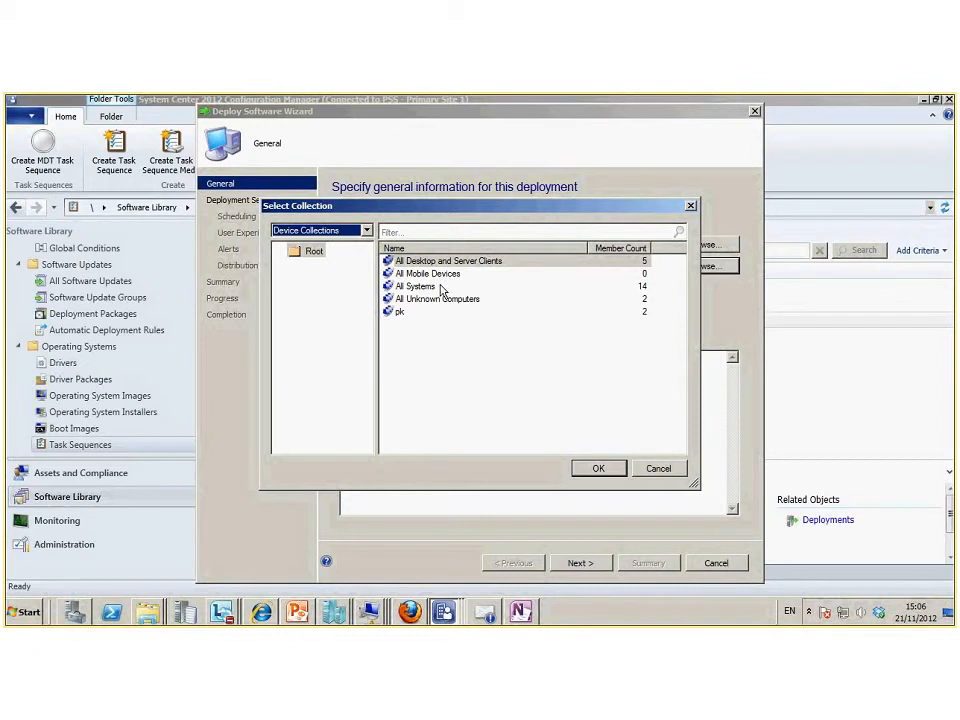
click(662, 466)
click(730, 564)
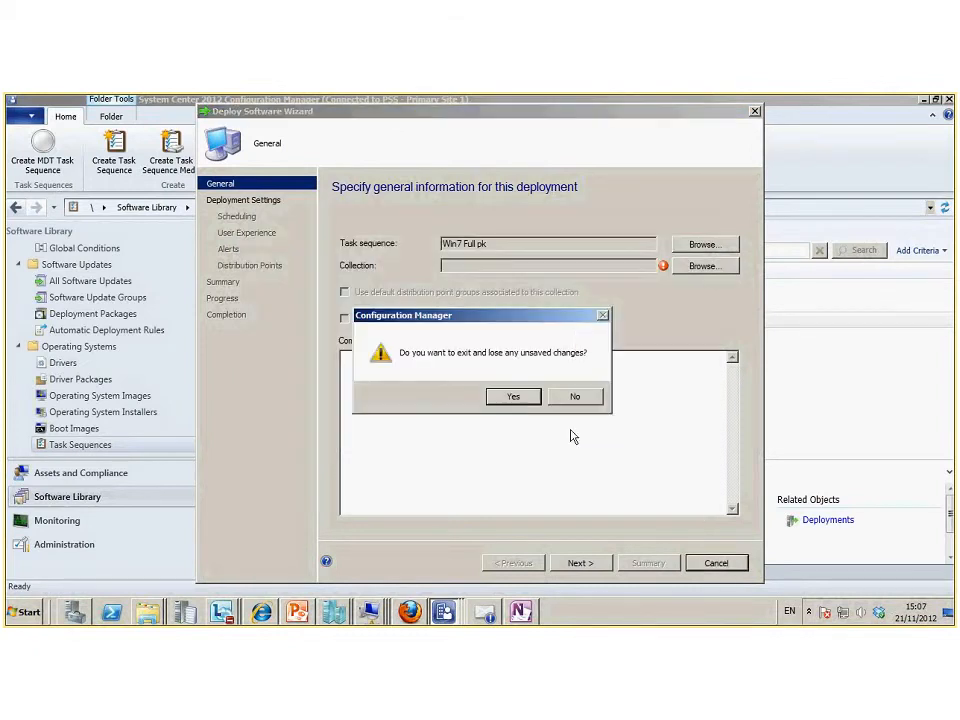
click(520, 402)
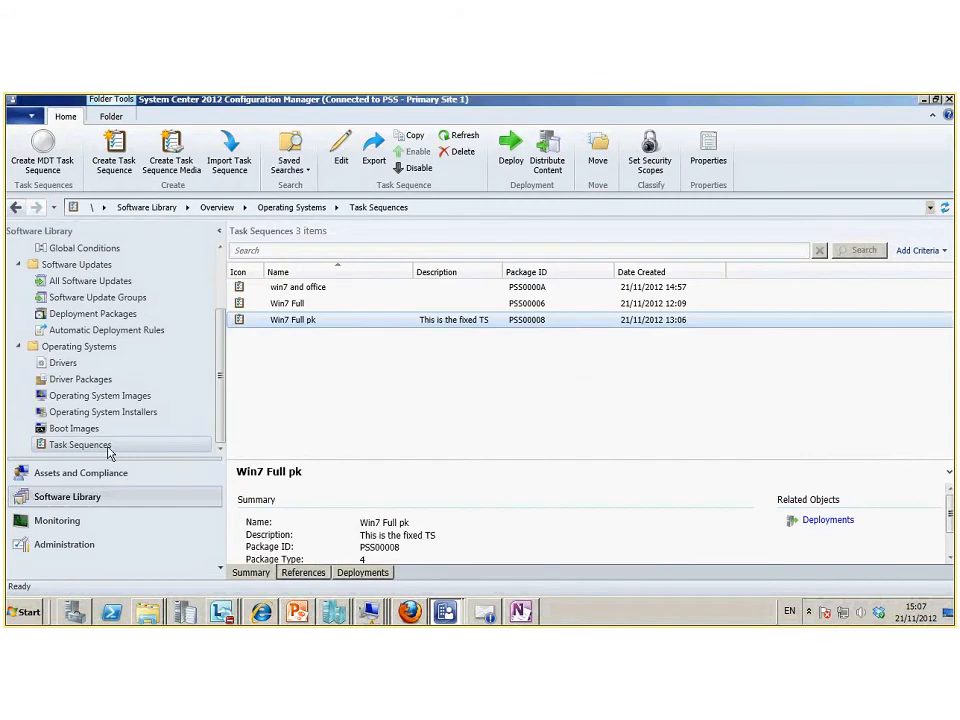
- Start a new device collection in Assets and Compliance and name it "win 7 image"
click(90, 479)
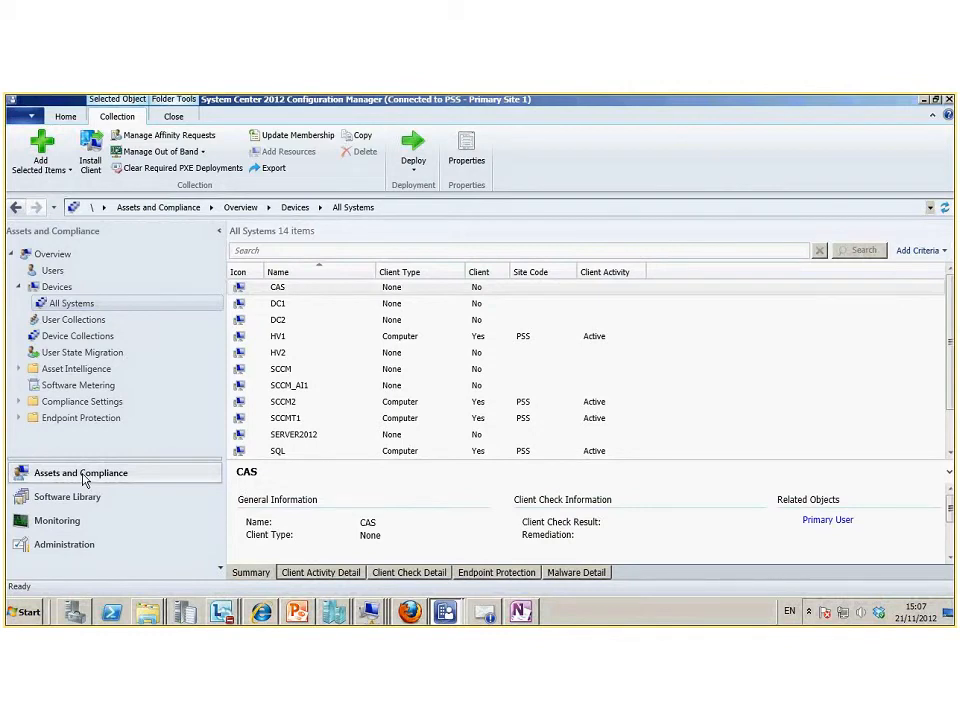
click(82, 473)
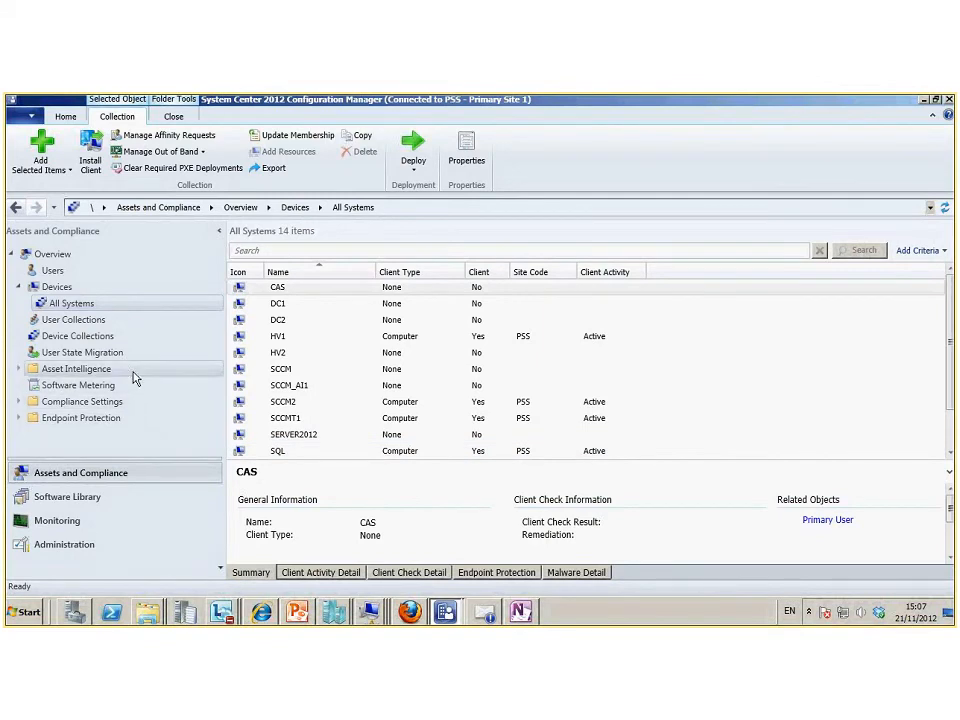
click(58, 340)
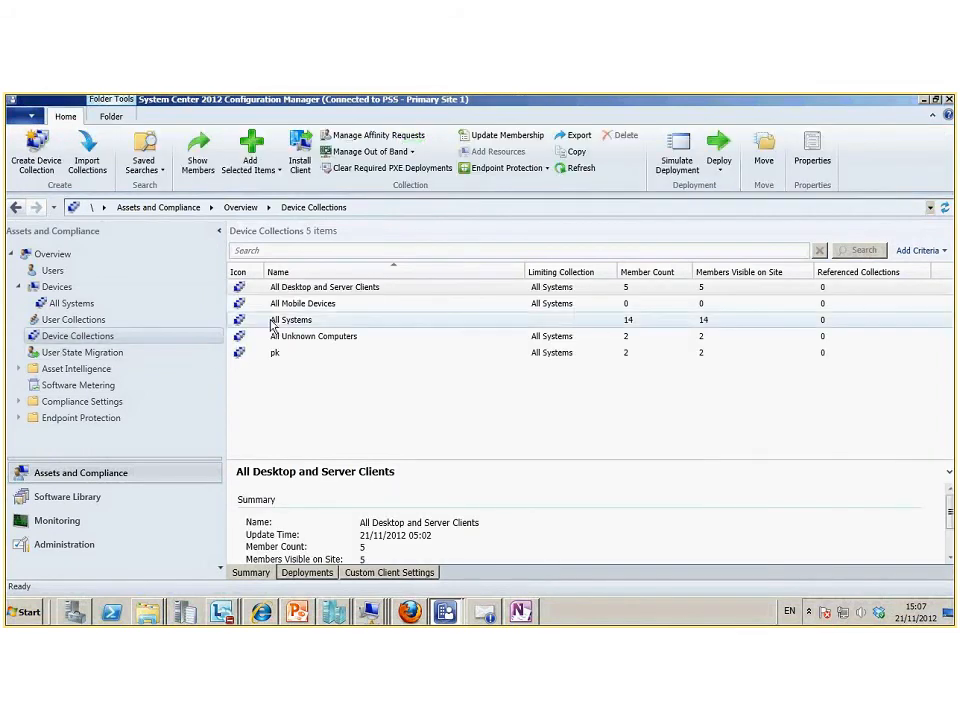
right_click(83, 341)
click(124, 353)
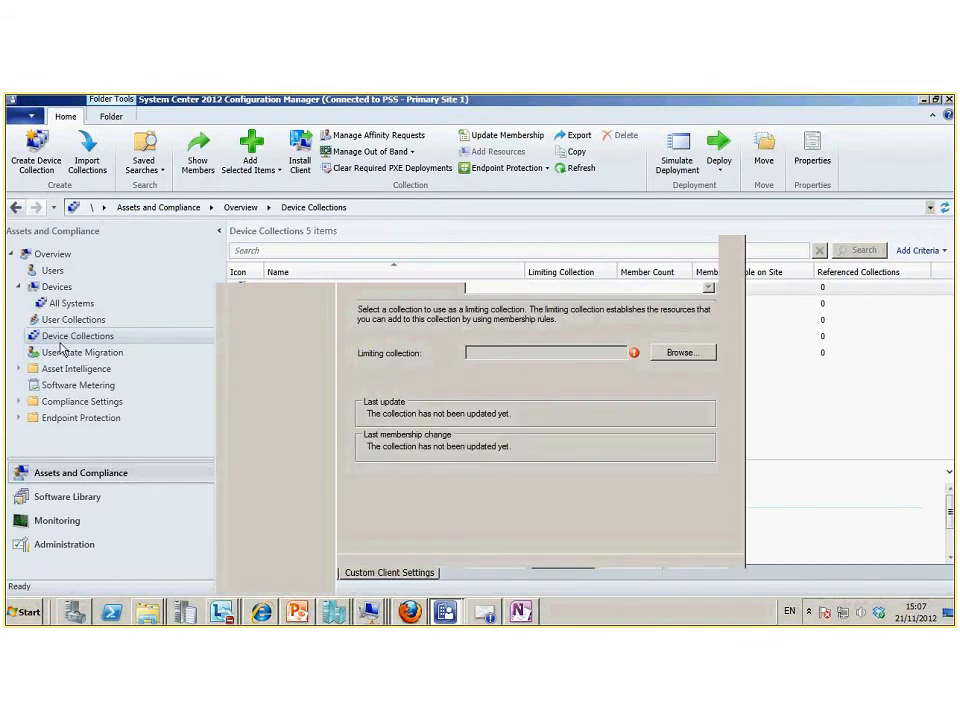
text(win)
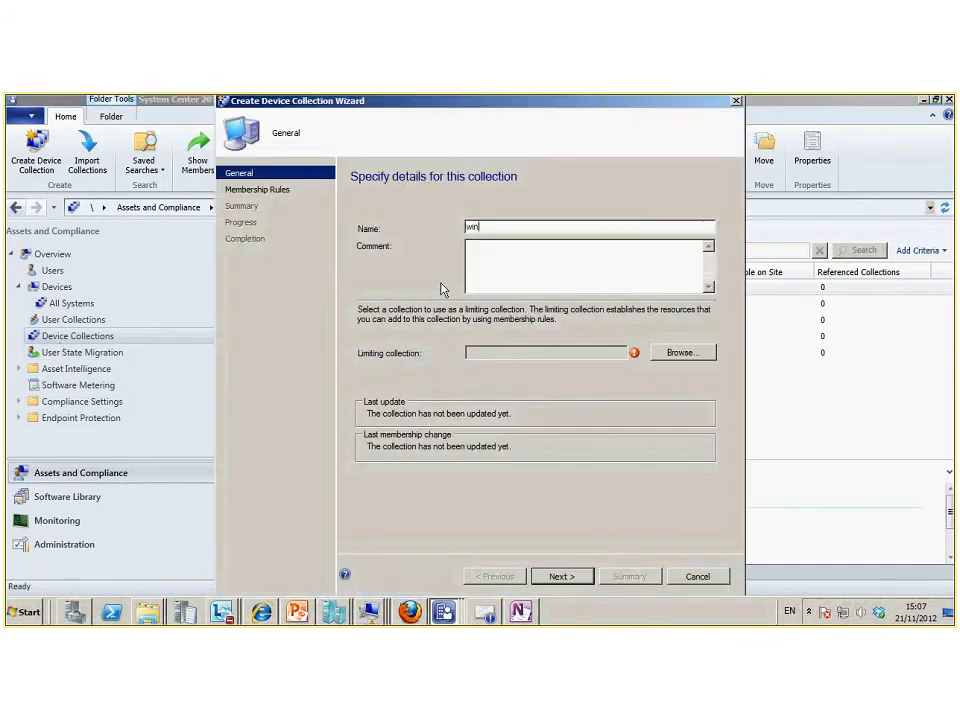
text( 7 image)
- Set All Systems as the limiting collection and proceed to the membership rules
click(688, 354)
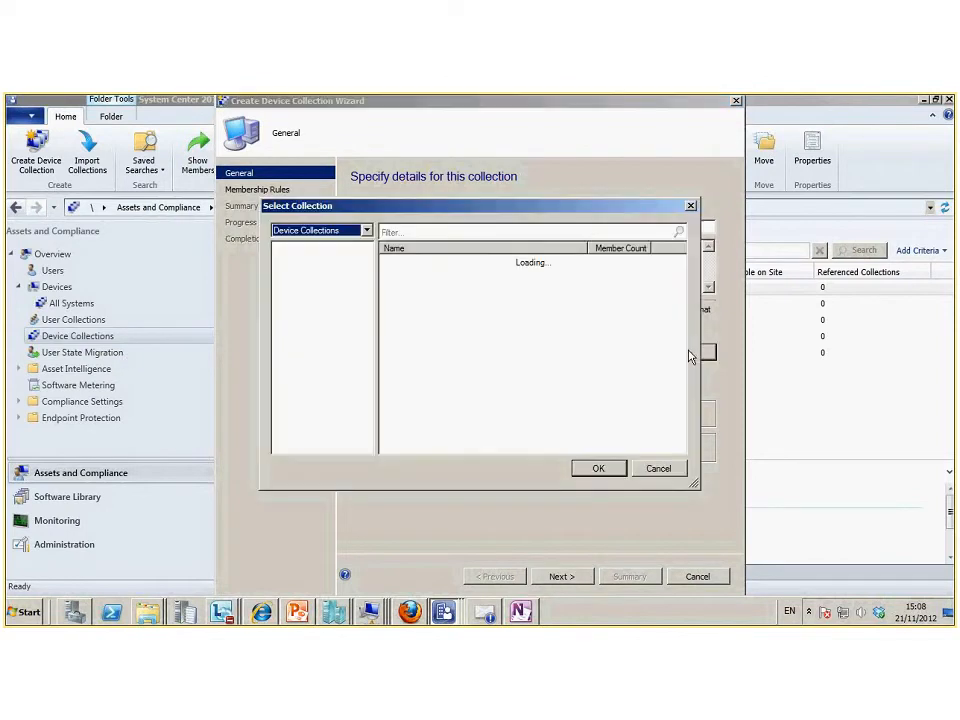
click(418, 285)
click(598, 468)
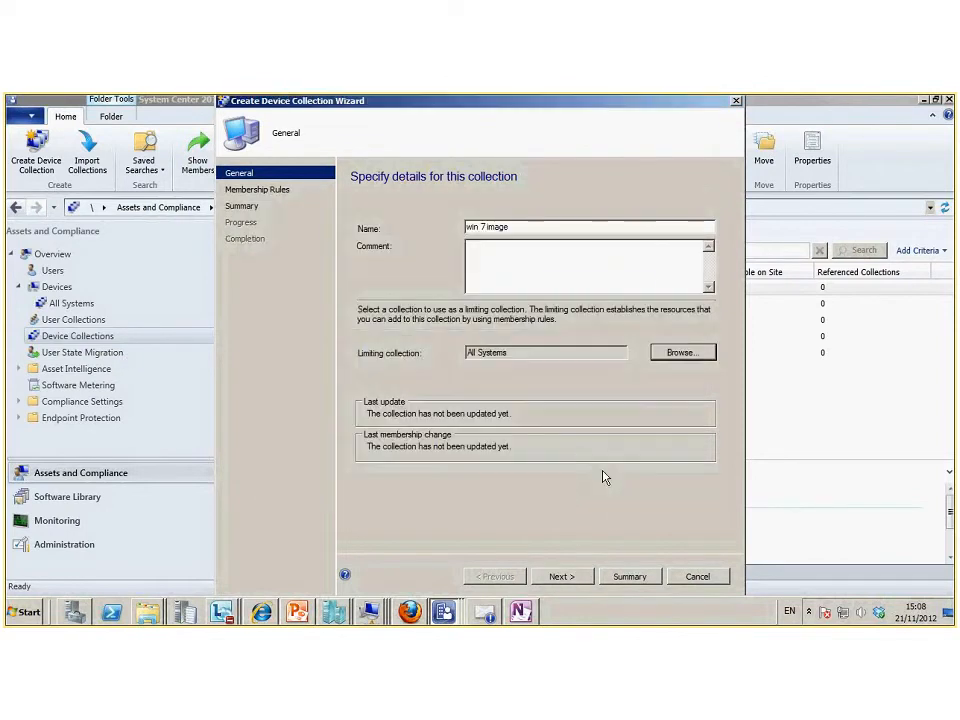
click(566, 576)
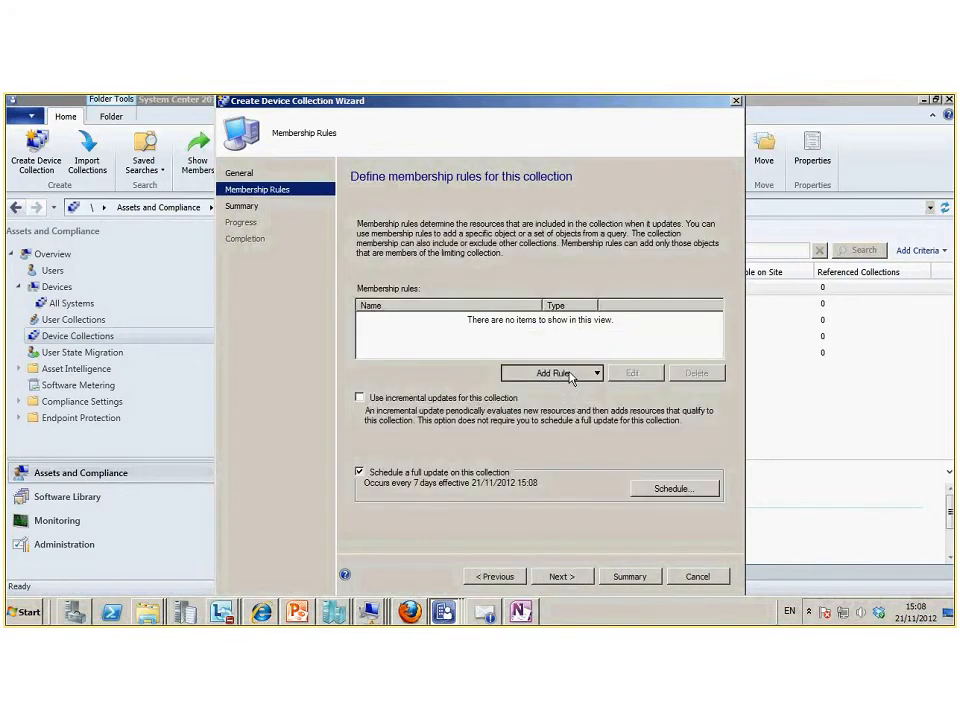
- Add a query membership rule to the collection and name it "win 7"
click(585, 373)
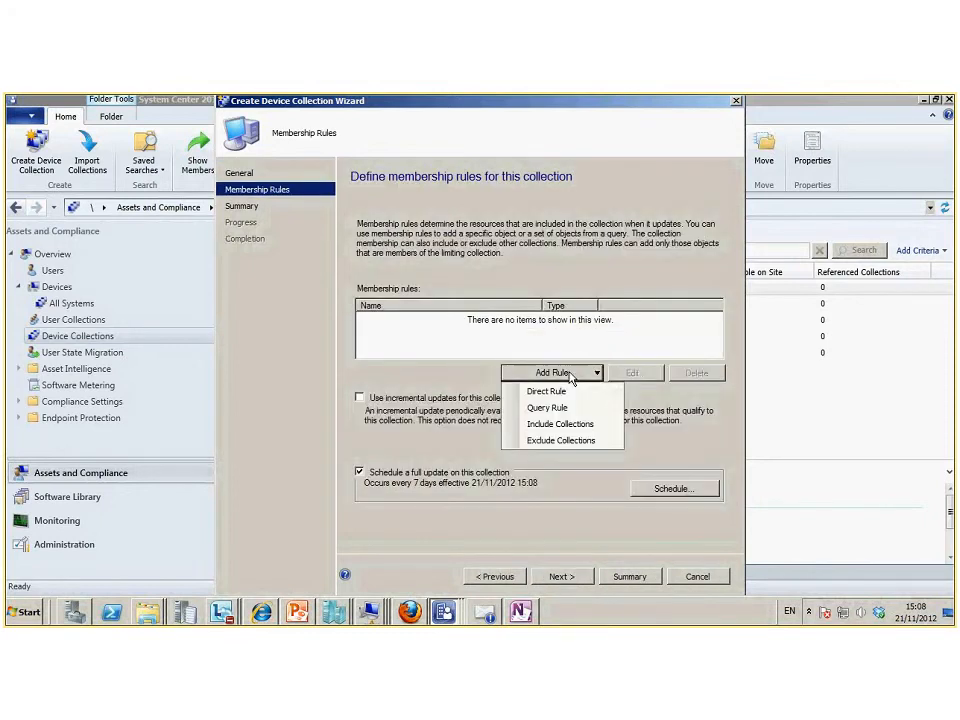
click(567, 409)
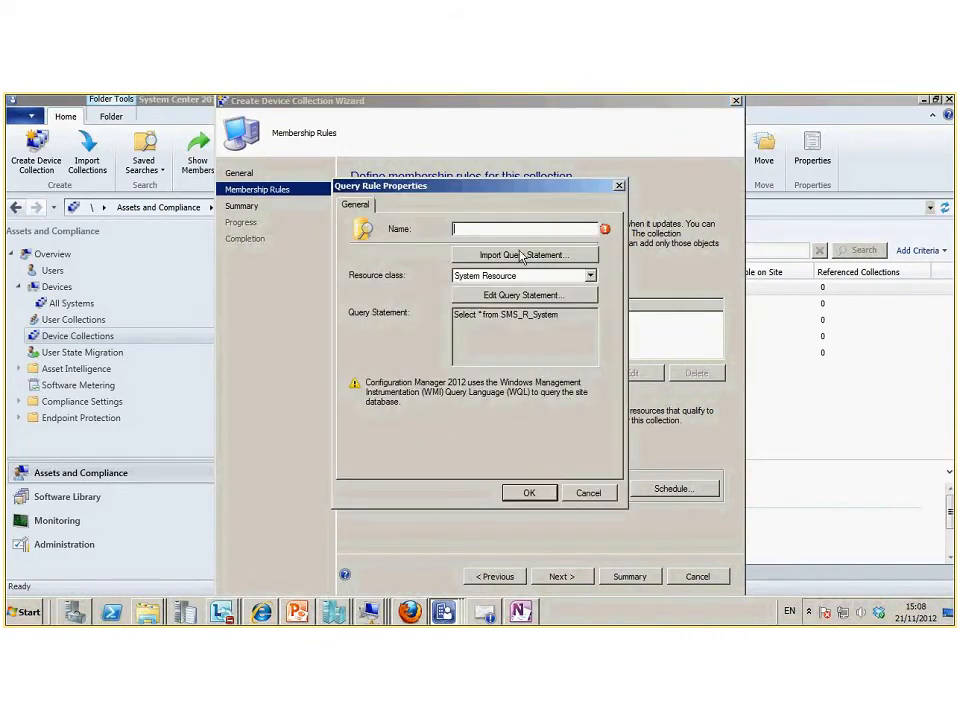
text(win 7)
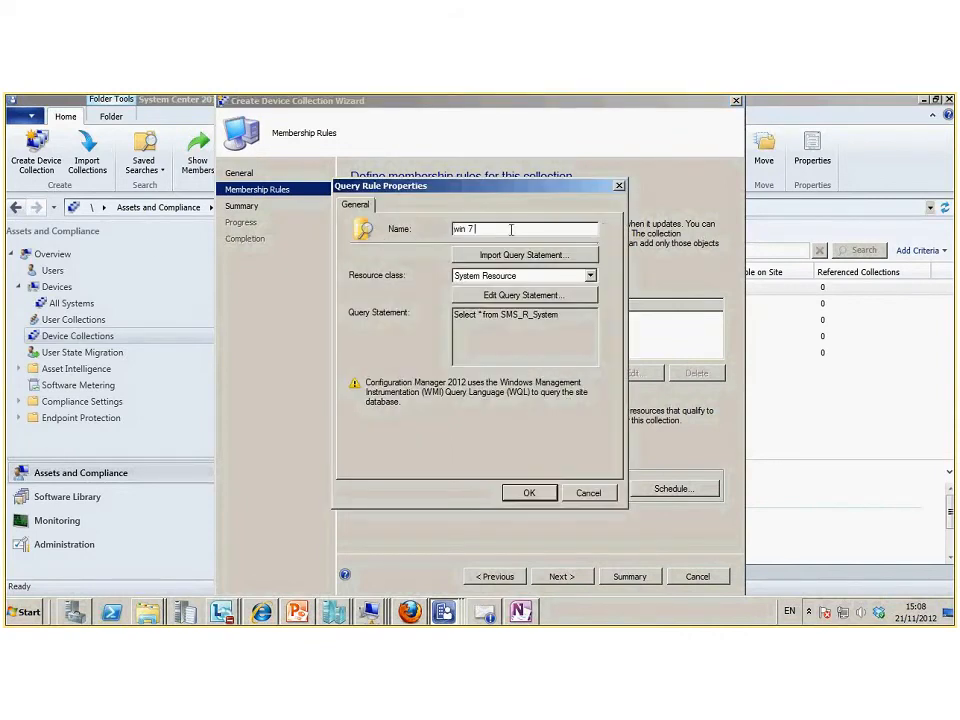
- Edit the rule's query statement and add a simple value criterion on the Operating System class's Caption attribute
click(489, 296)
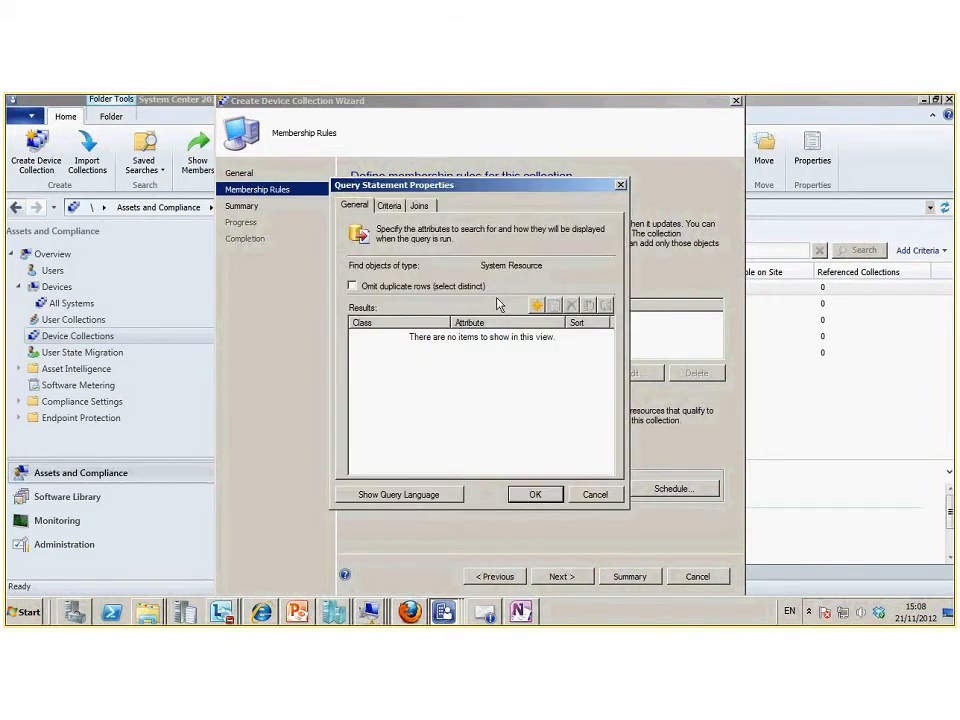
click(389, 205)
click(468, 268)
click(583, 325)
click(596, 305)
click(510, 420)
click(598, 353)
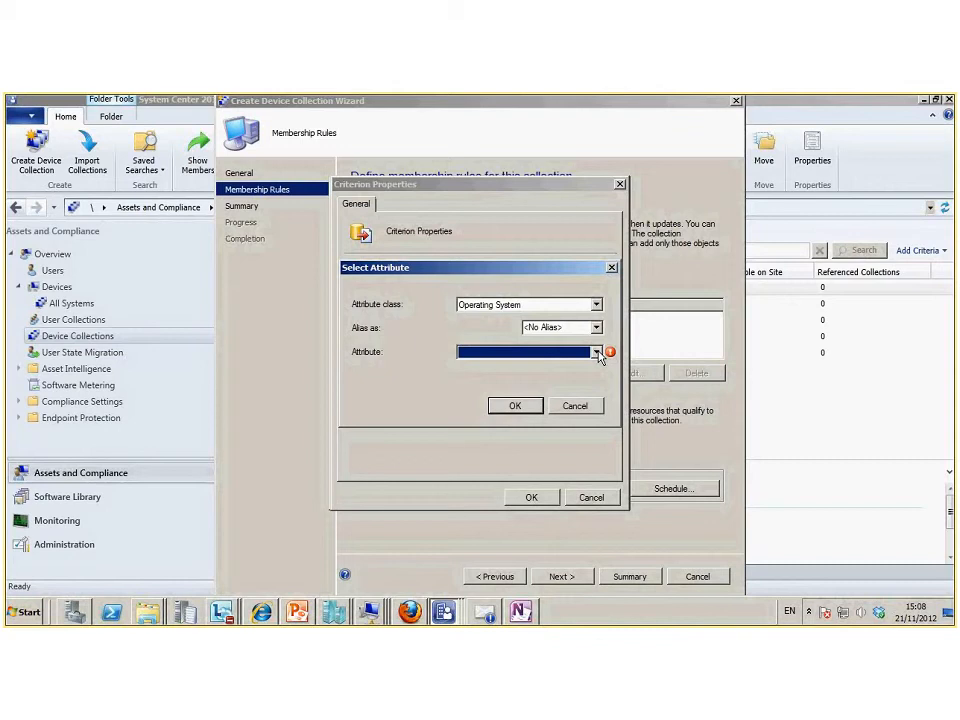
click(500, 127)
click(514, 405)
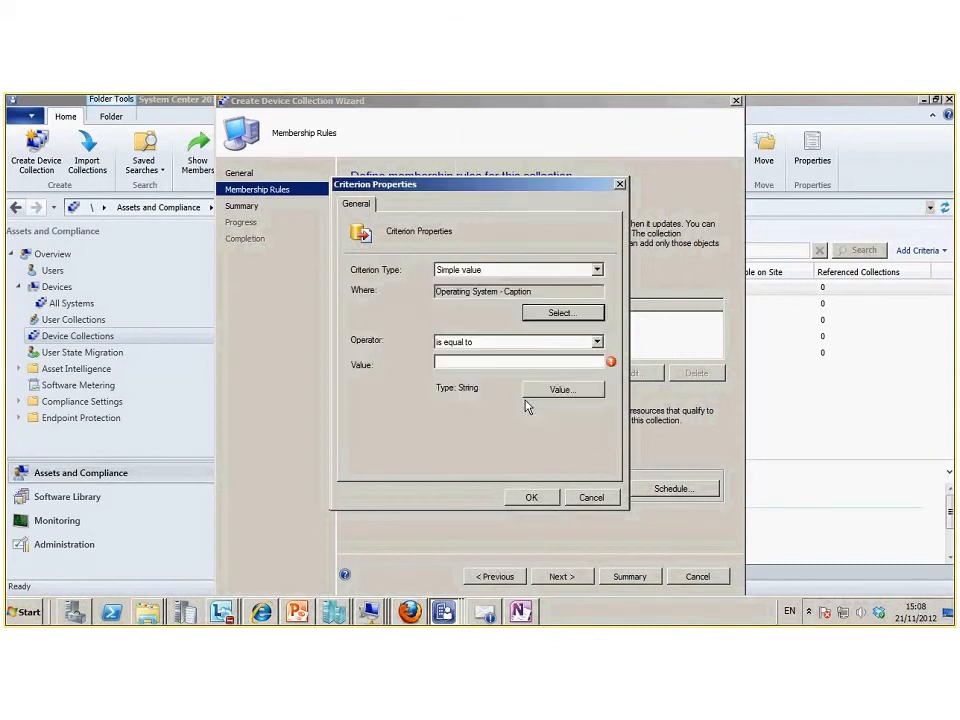
- Set the criterion's value to Microsoft Windows 7 Enterprise N and accept the query rule
click(581, 390)
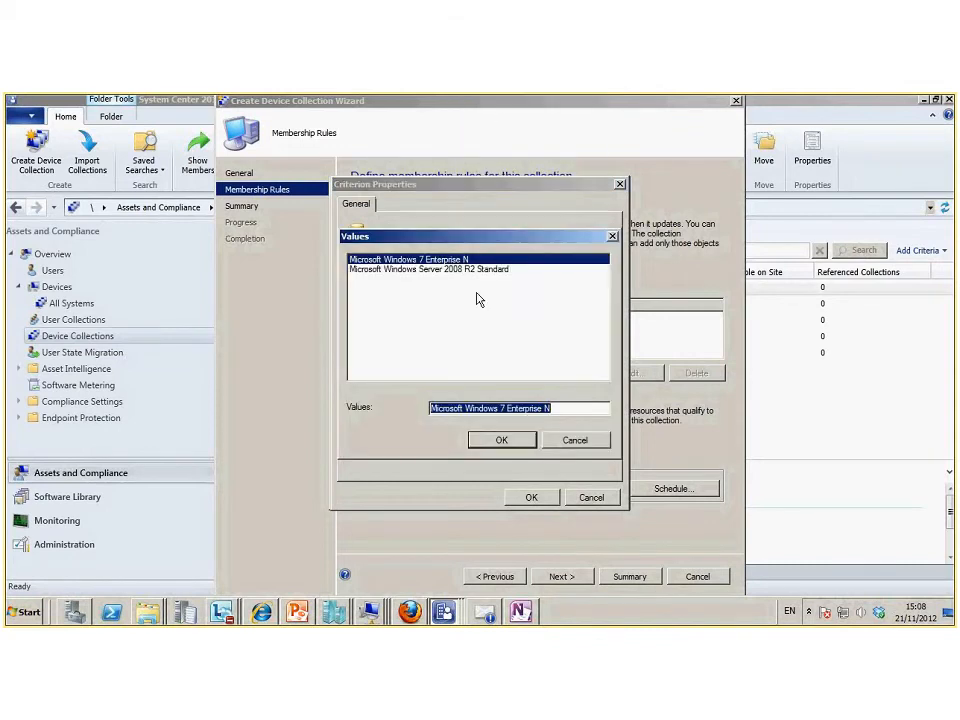
click(501, 440)
click(532, 497)
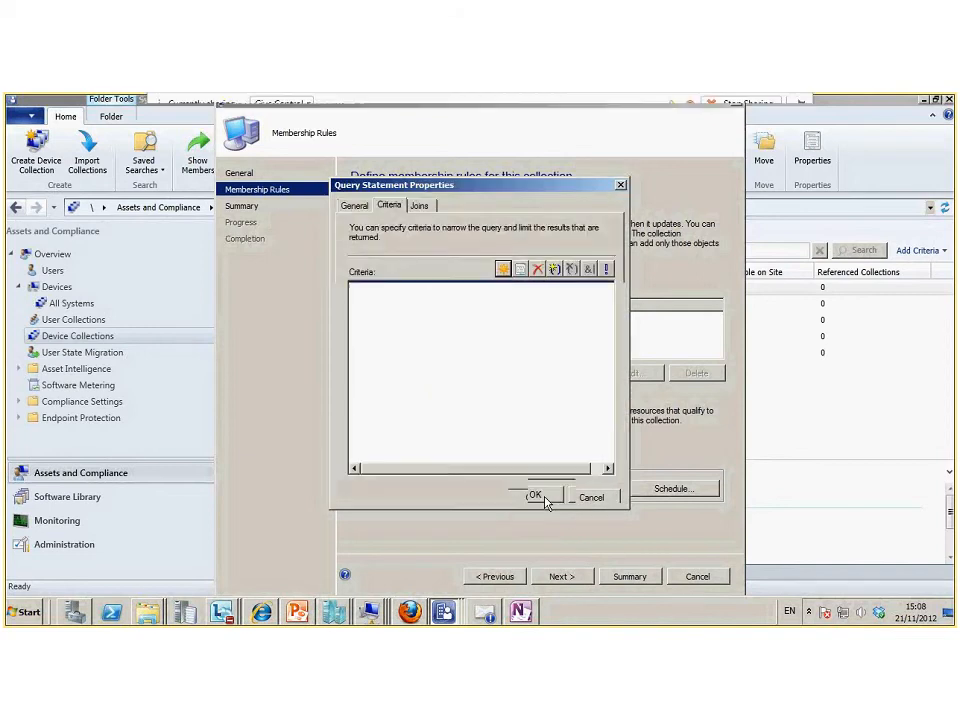
click(537, 496)
click(535, 495)
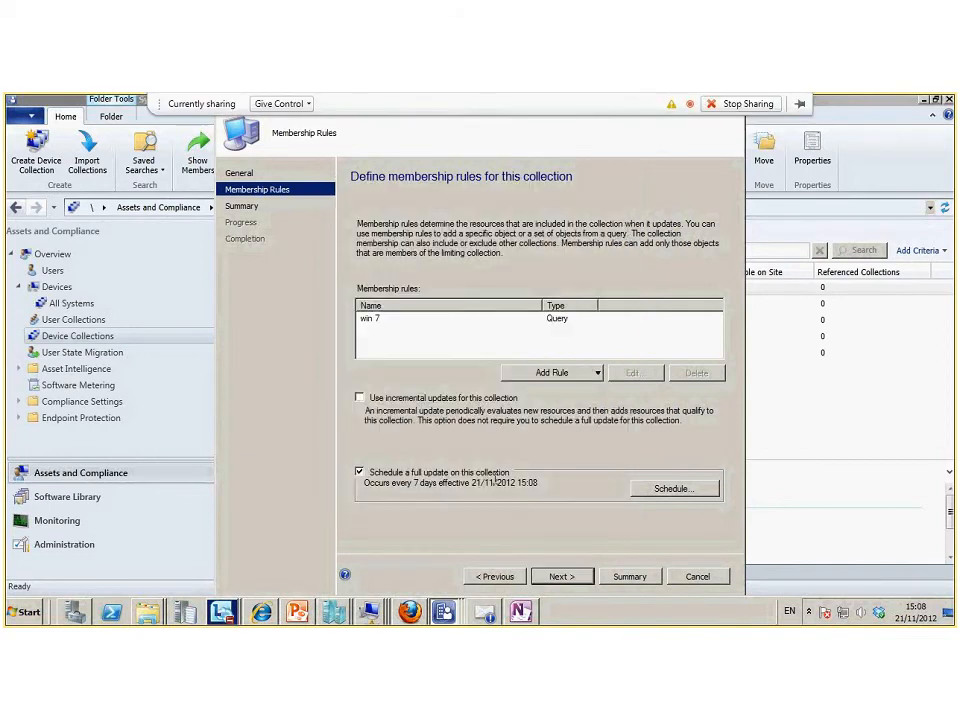
- Apply the collection settings with the default weekly full update and close the completed wizard
click(559, 576)
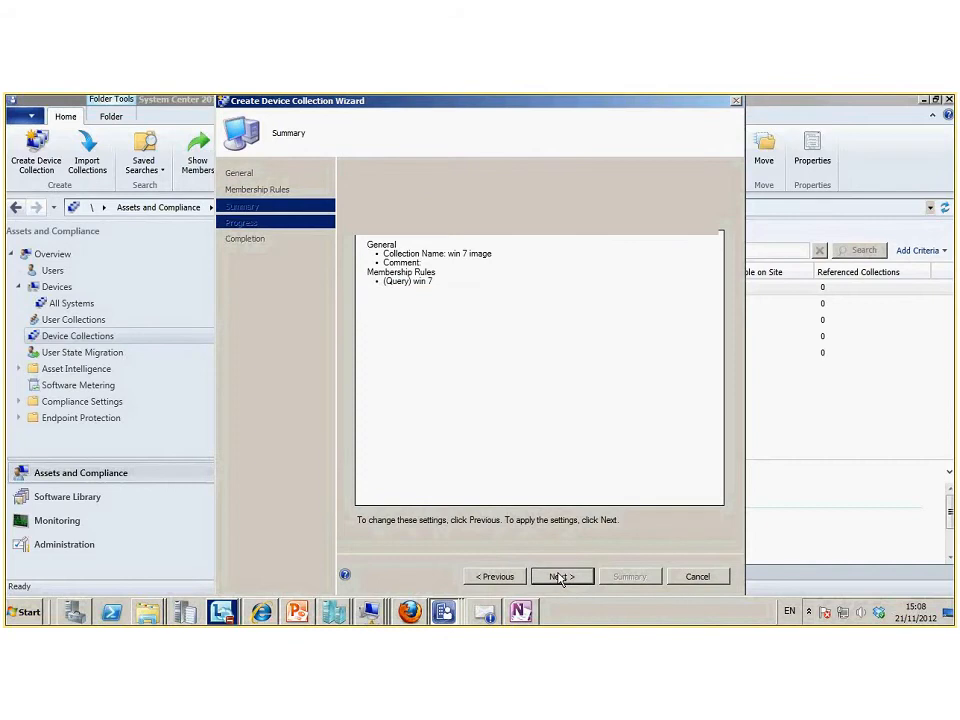
click(561, 577)
click(690, 576)
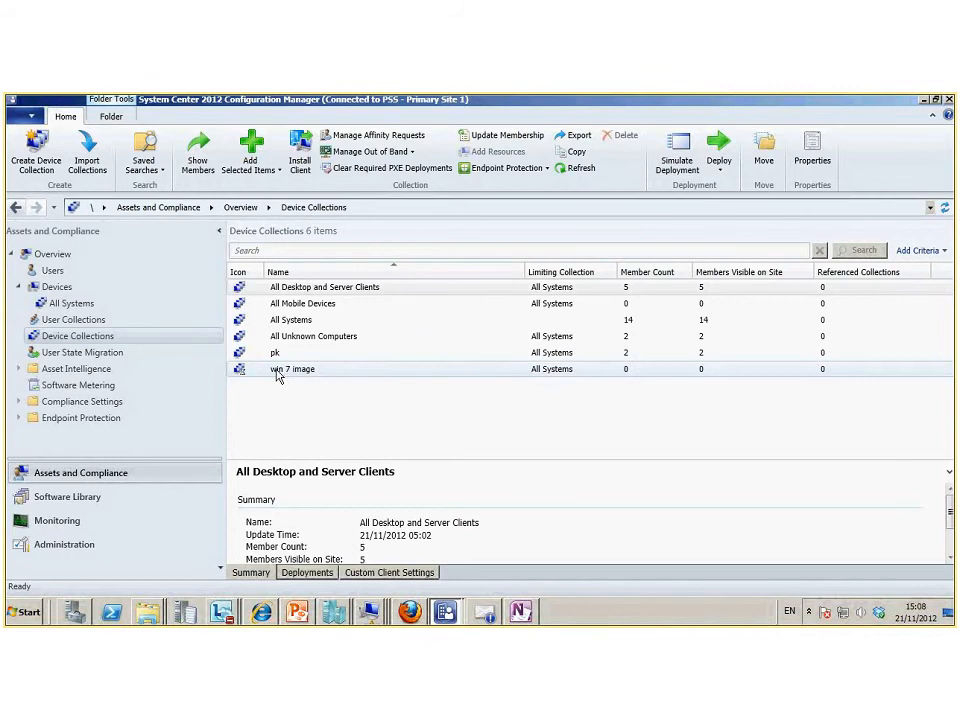
- Open the win 7 image collection and examine which devices belong to it
click(278, 370)
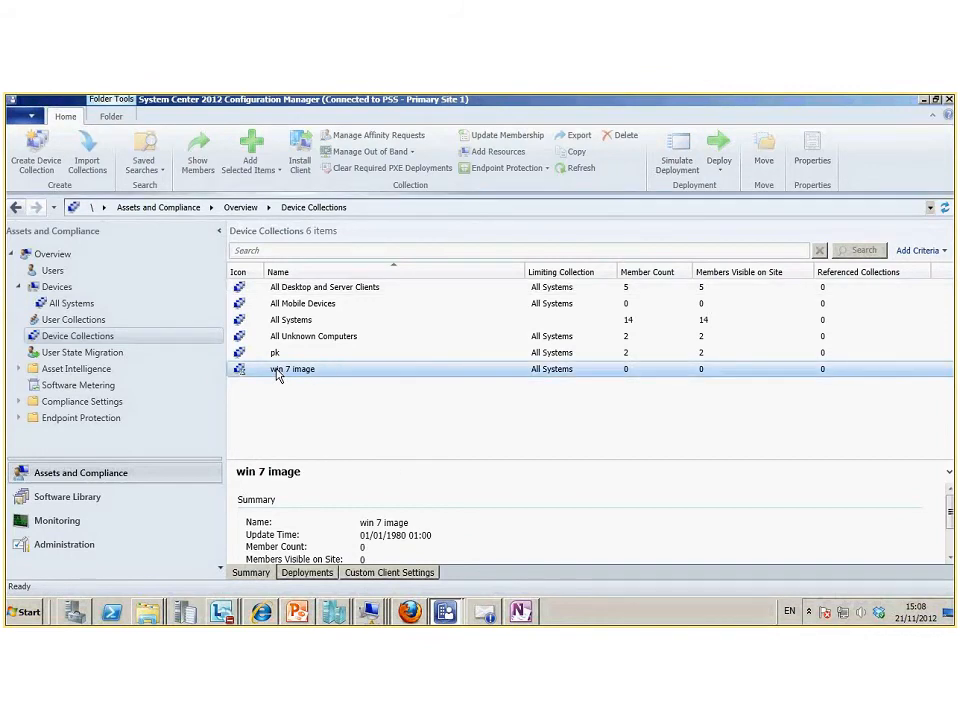
double_click(278, 370)
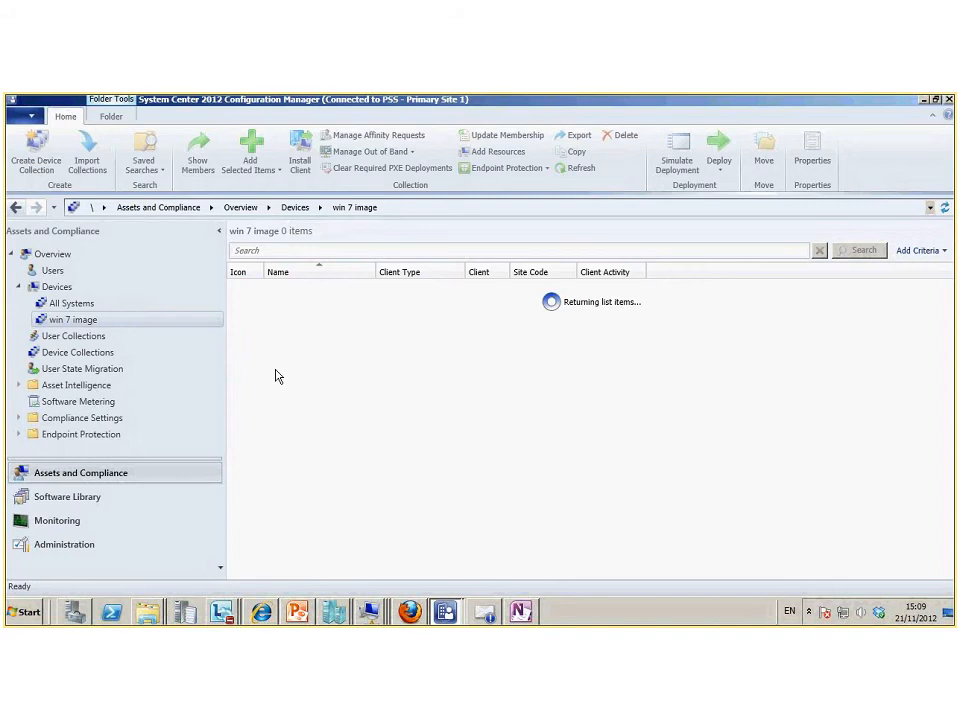
click(277, 290)
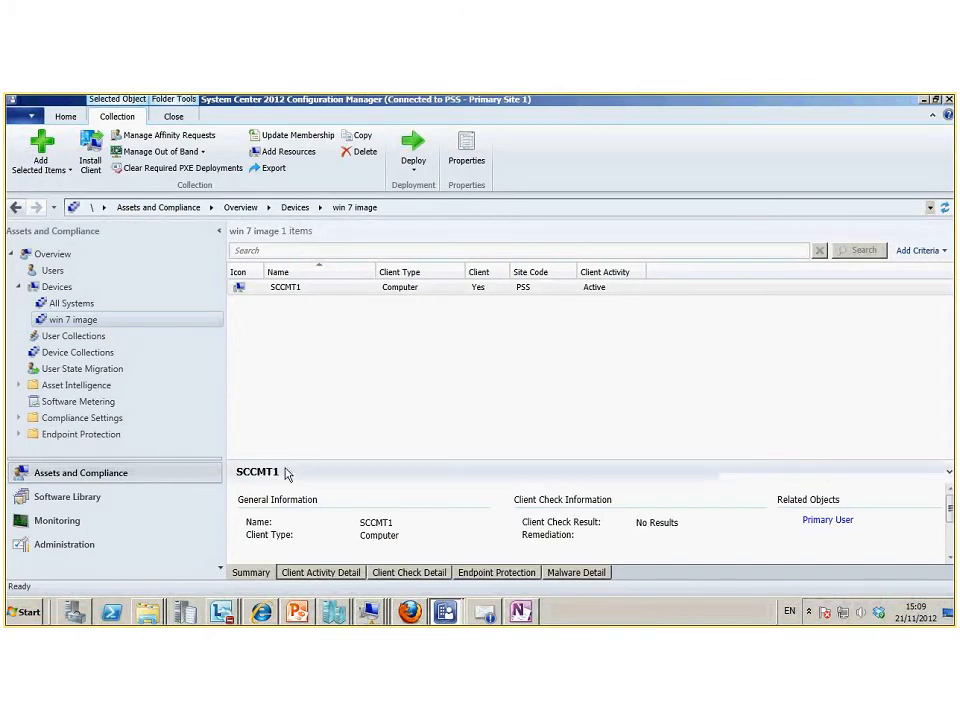
- Return to the task sequences in the Software Library and start deploying Win7 Full pk
click(110, 505)
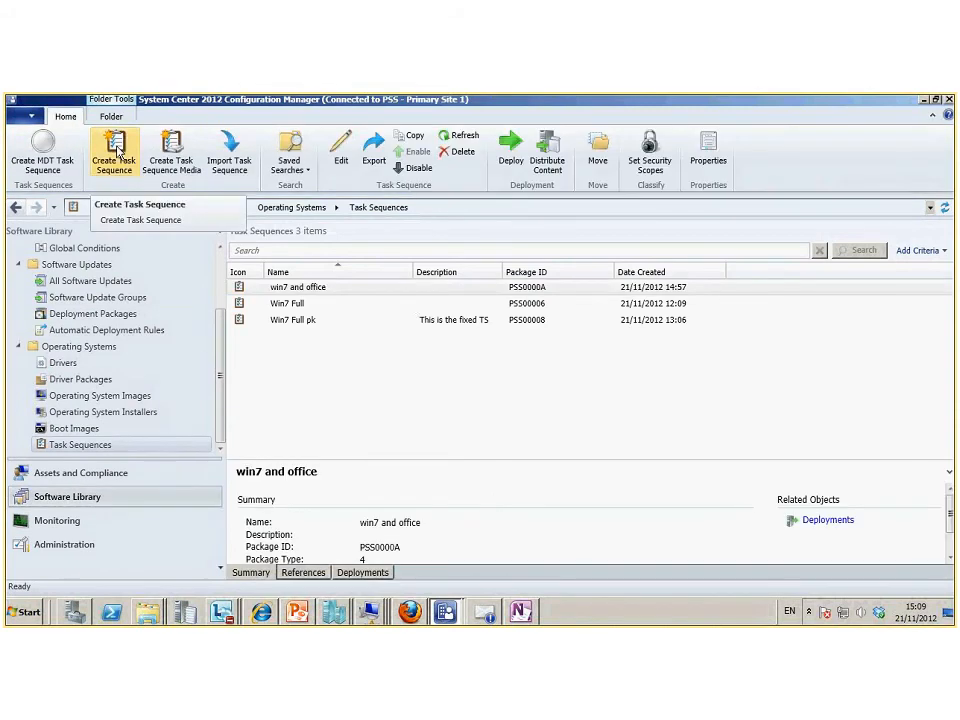
click(314, 326)
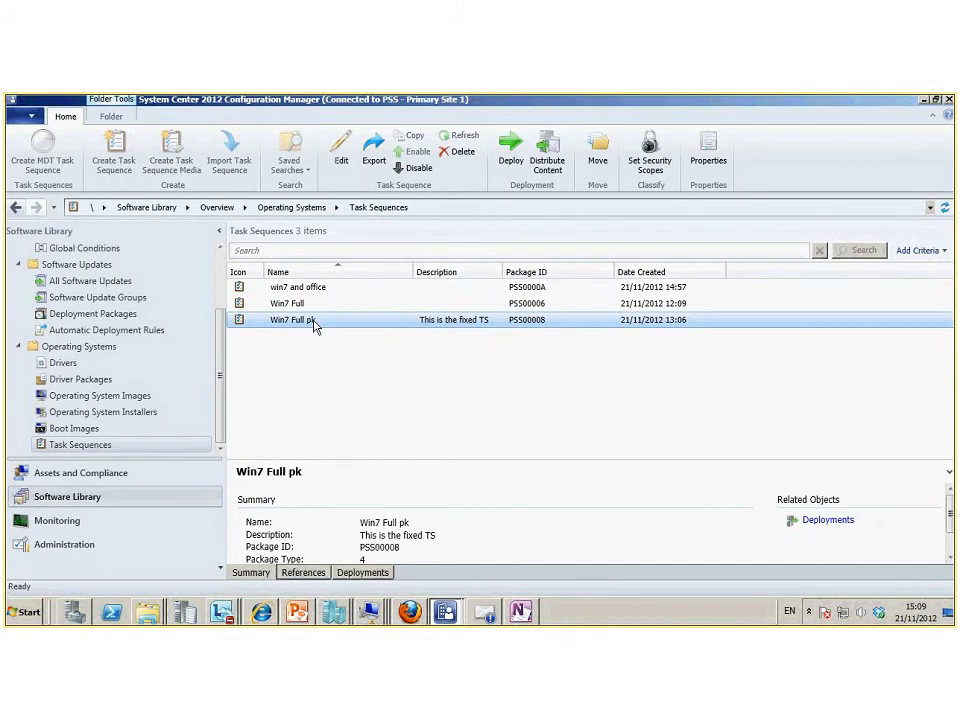
right_click(314, 326)
click(360, 461)
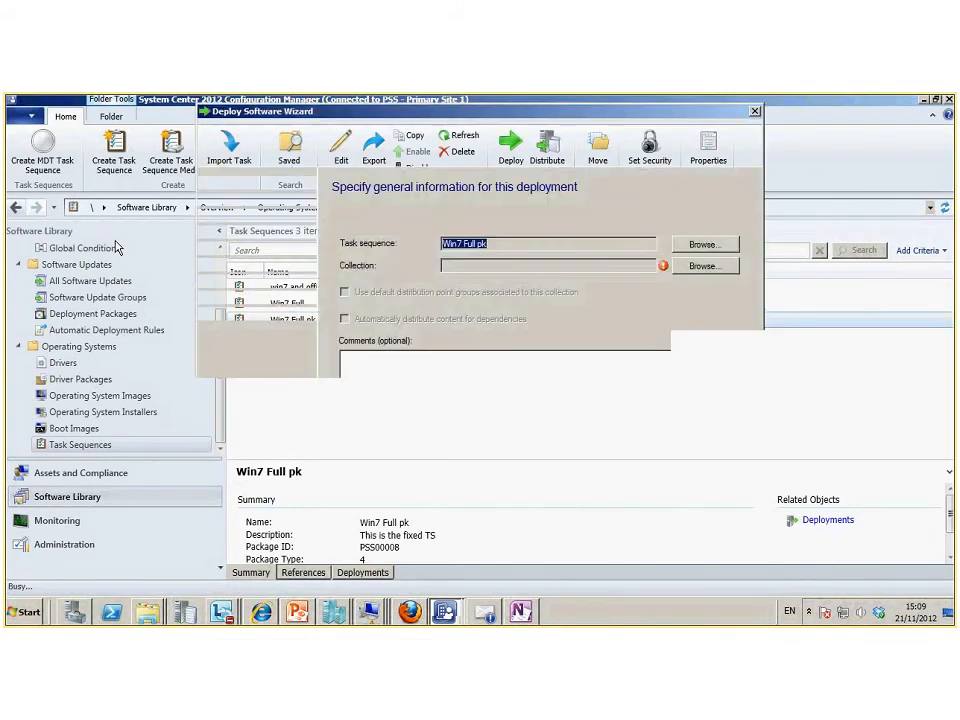
click(716, 562)
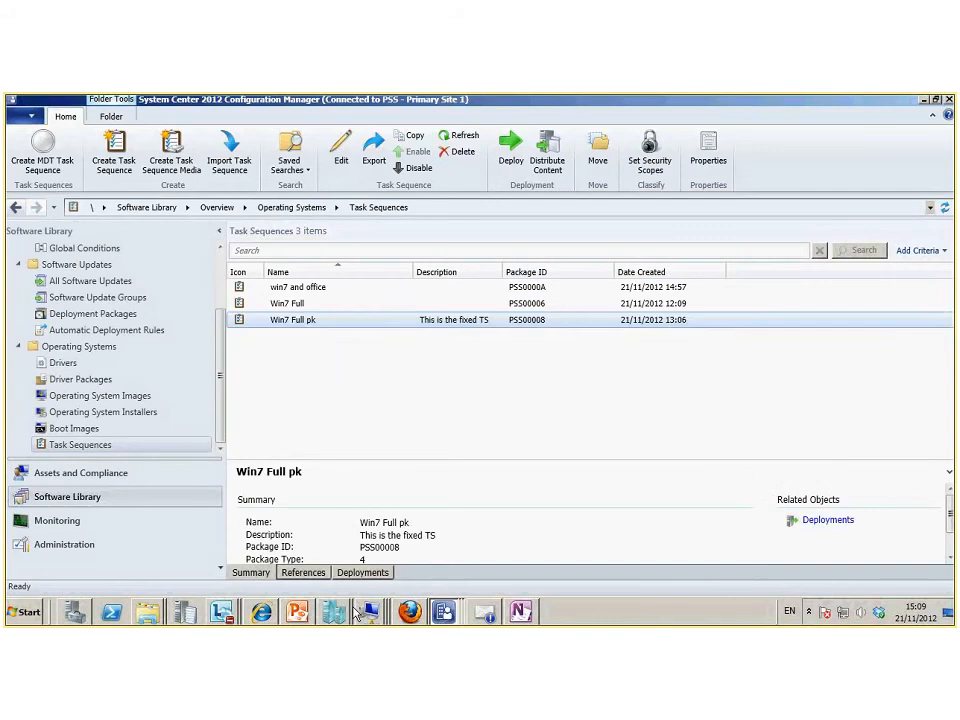
- Bring the Deploy Software Wizard back to the front and choose win 7 image as the target collection
click(338, 607)
mouse_move(450, 612)
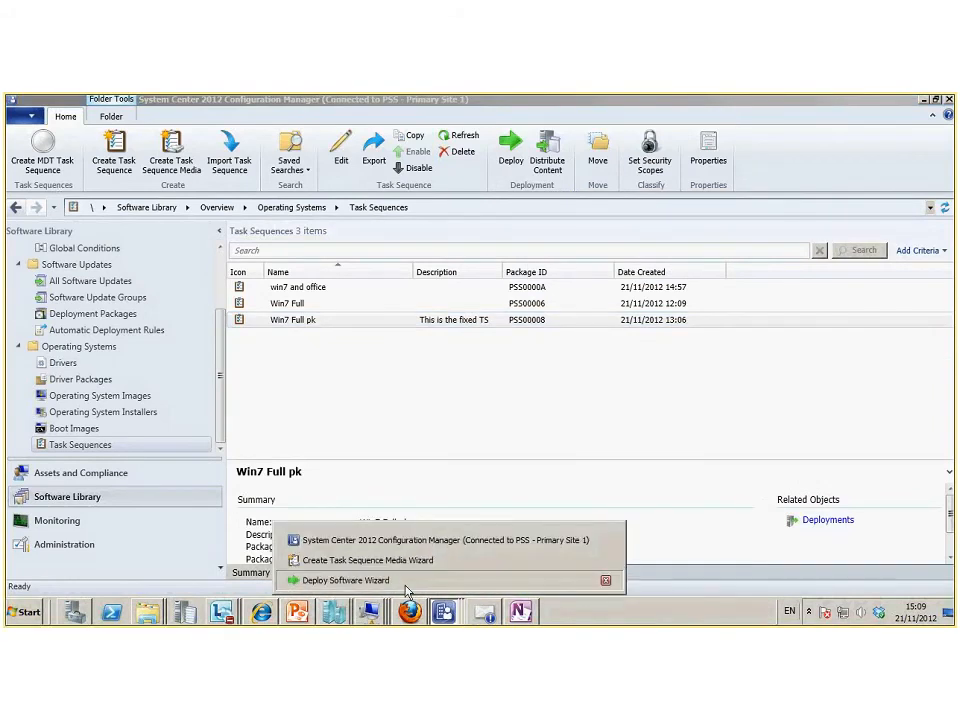
click(406, 587)
click(425, 325)
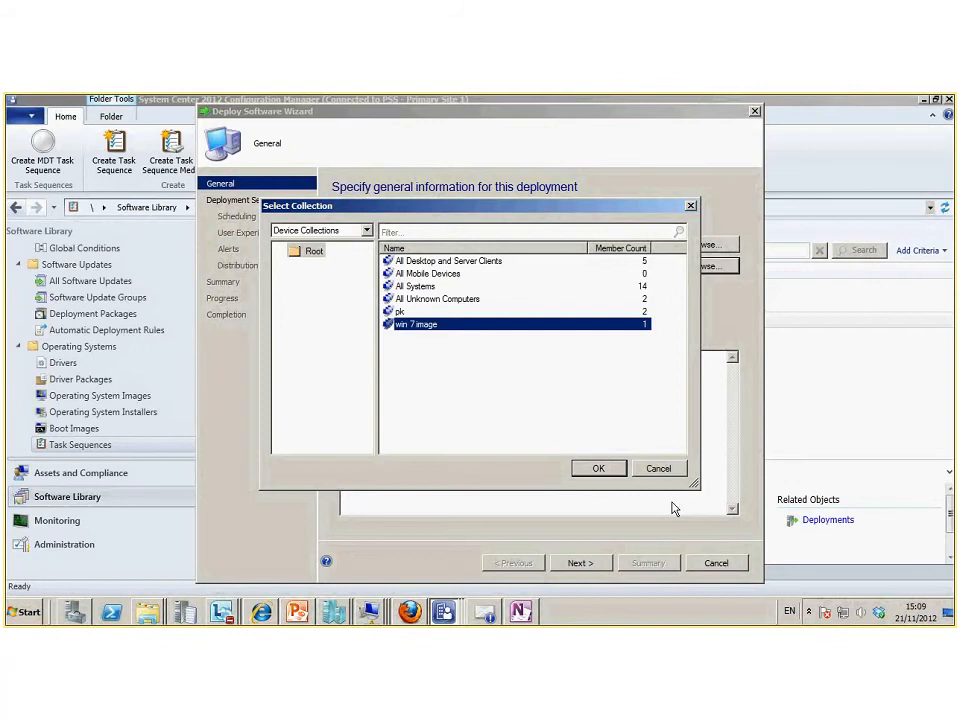
click(601, 470)
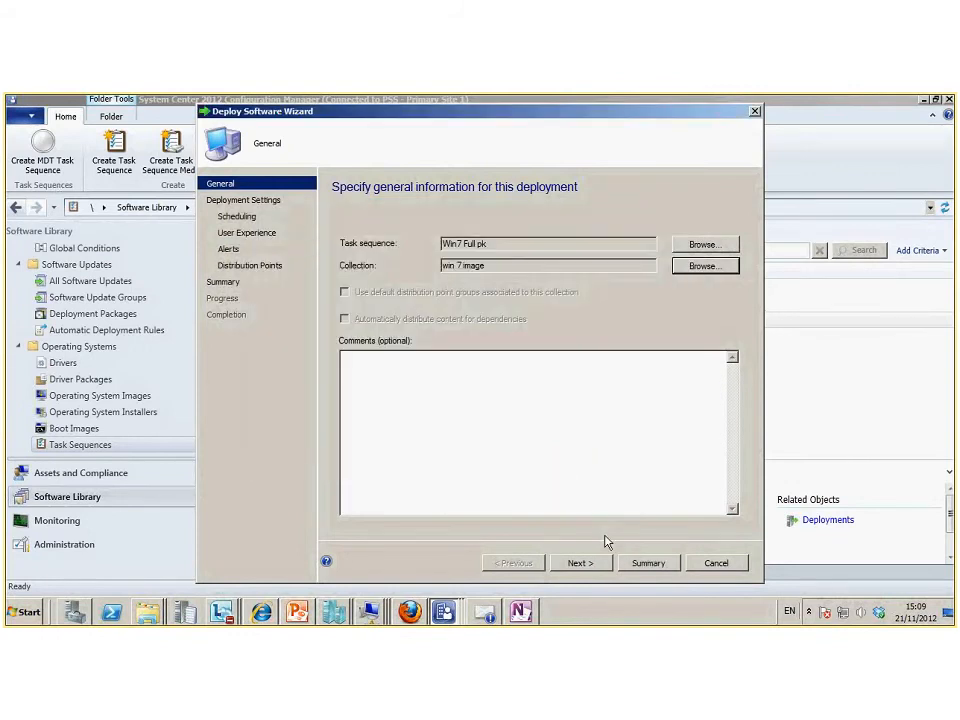
click(581, 563)
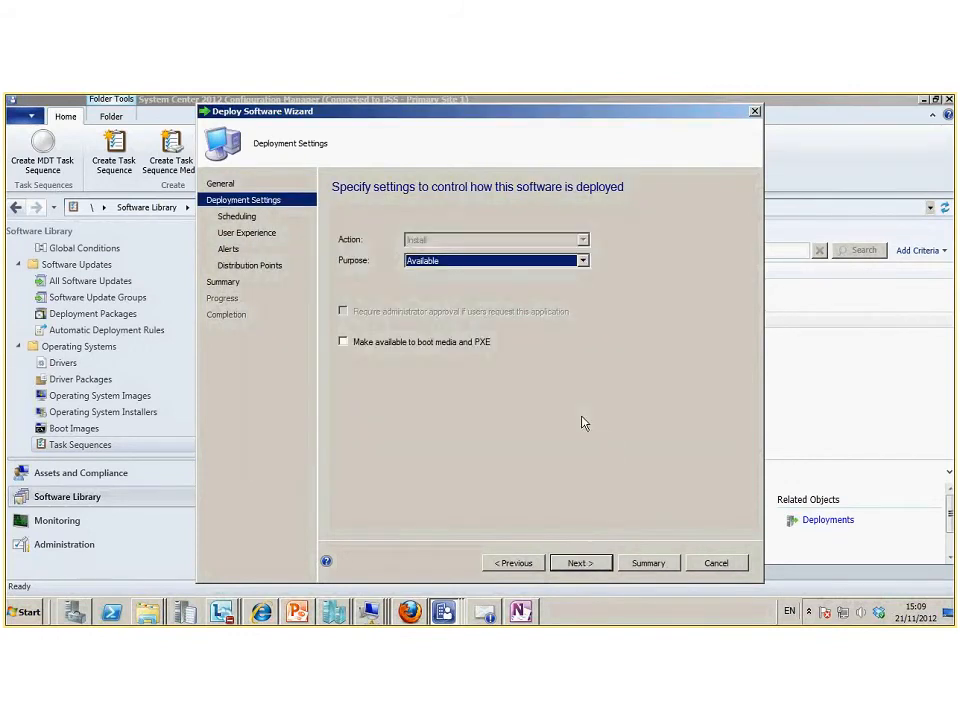
- Try the Required purpose for the deployment, and set the purpose back to Available
click(583, 261)
click(480, 283)
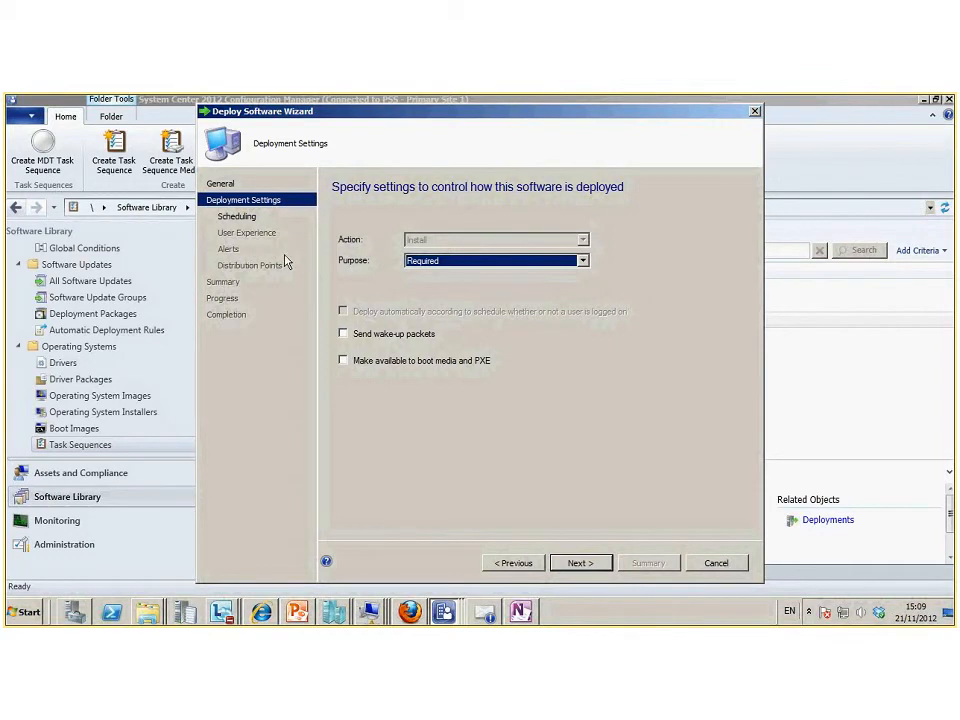
click(583, 262)
click(572, 277)
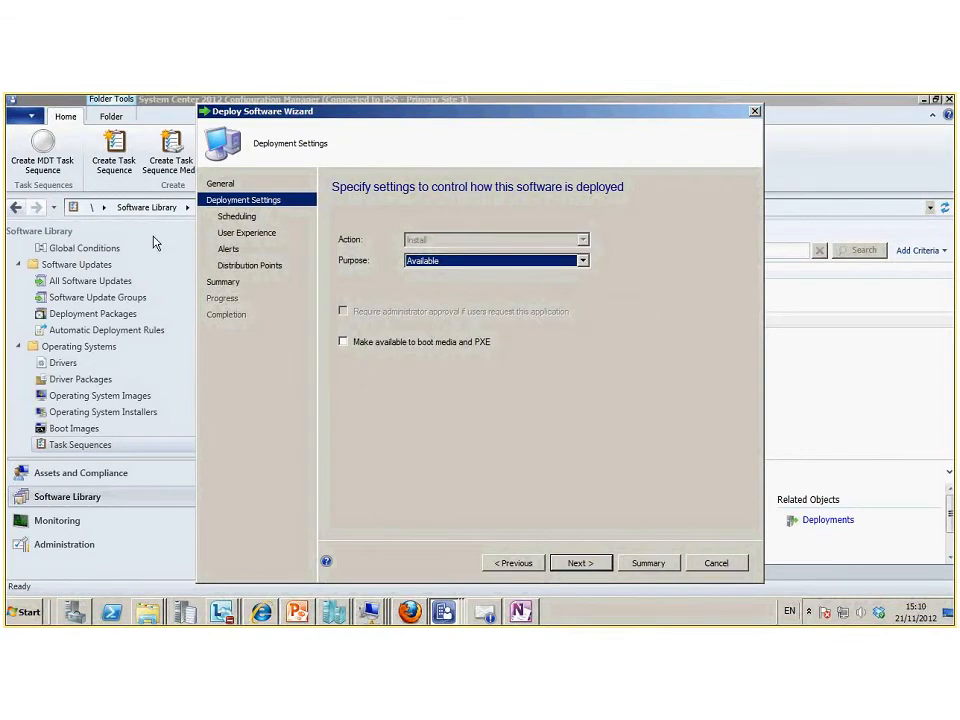
- Make the deployment available to boot media and PXE, and keep the default schedule without start or expiry times
click(342, 343)
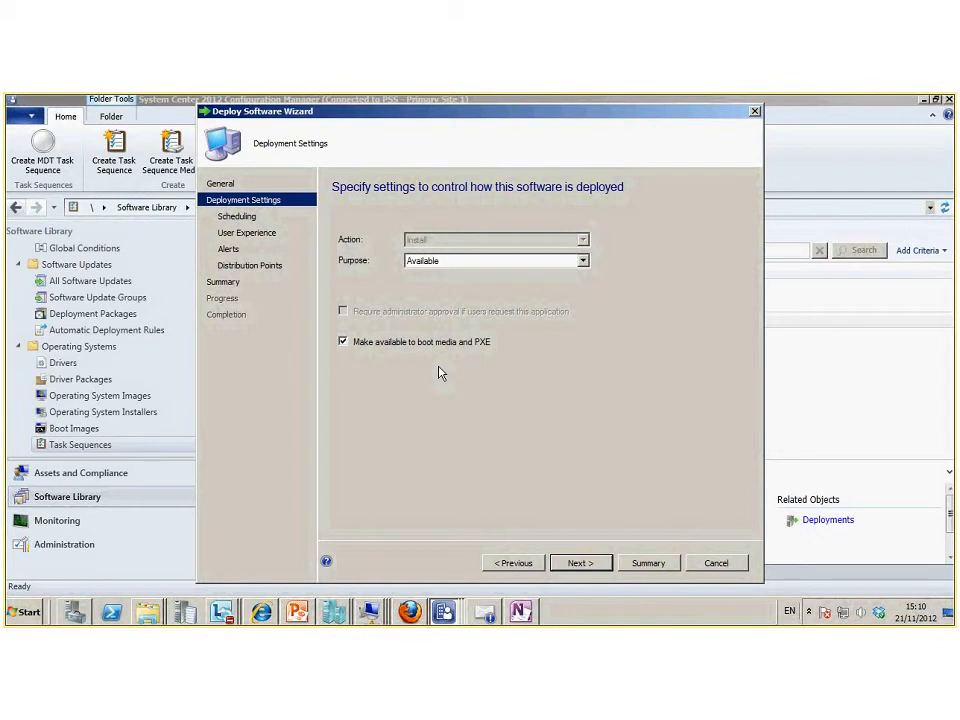
click(577, 564)
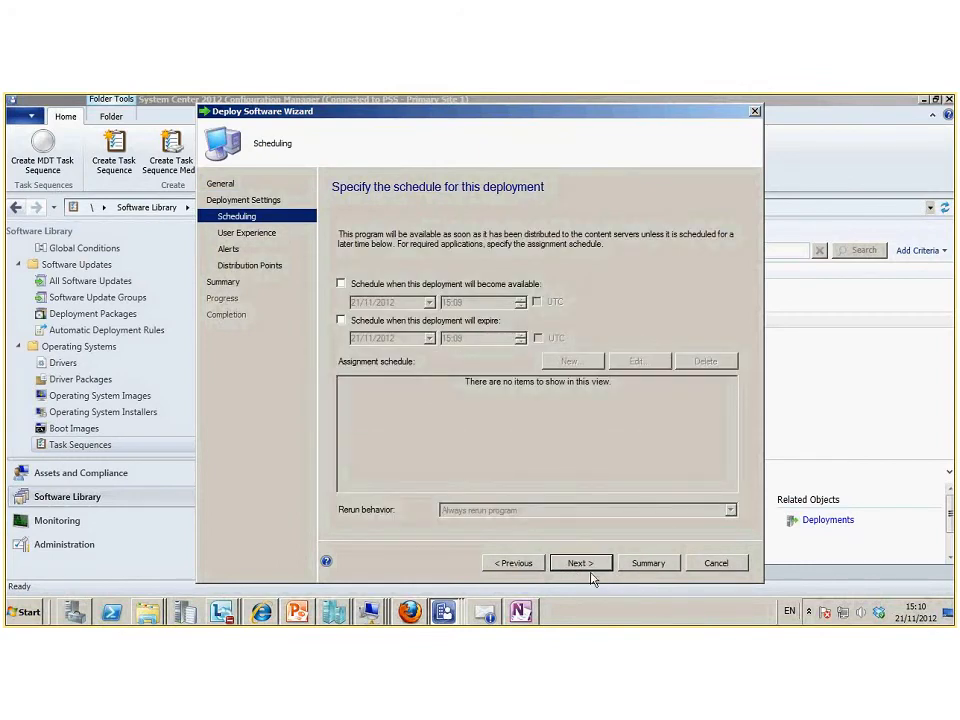
click(580, 564)
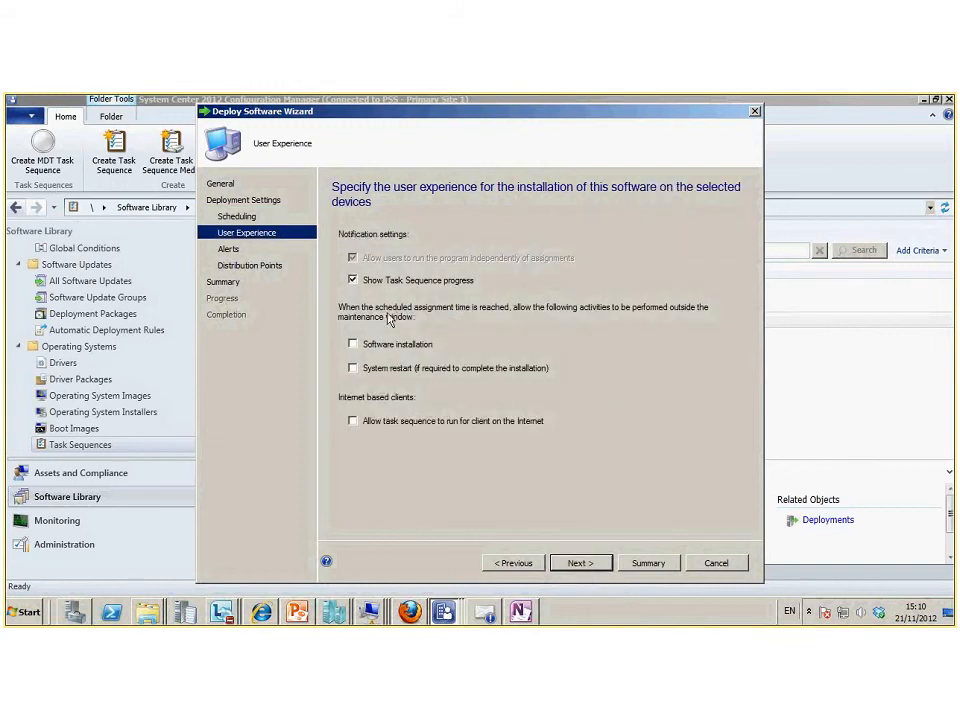
- Keep the default user experience and alert settings, and have the deployment download content locally when needed by the running task sequence
click(578, 564)
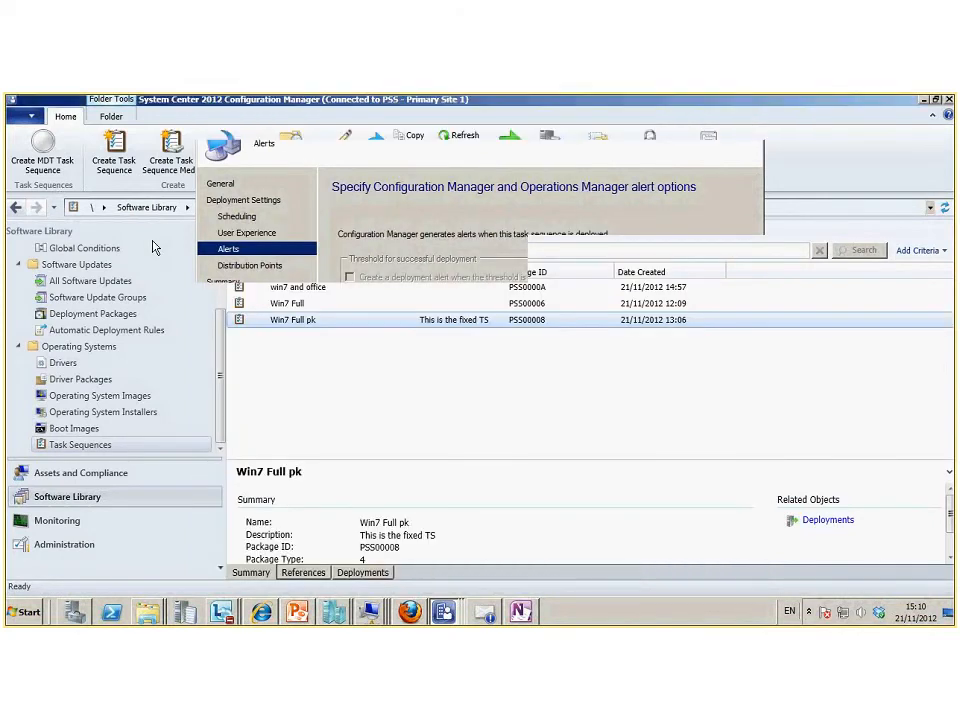
click(453, 613)
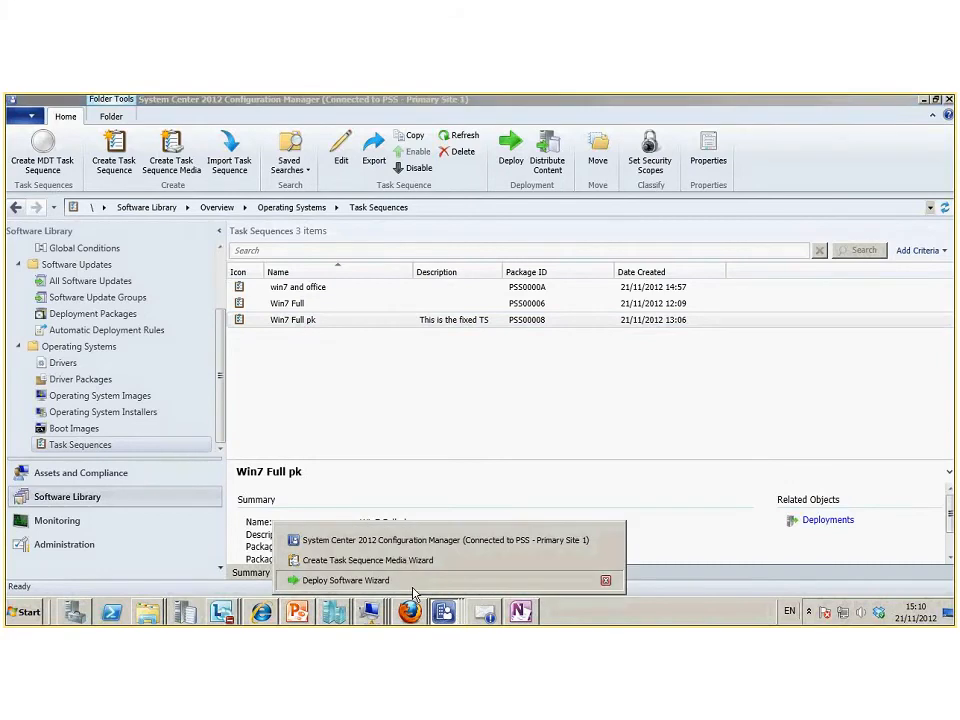
click(413, 587)
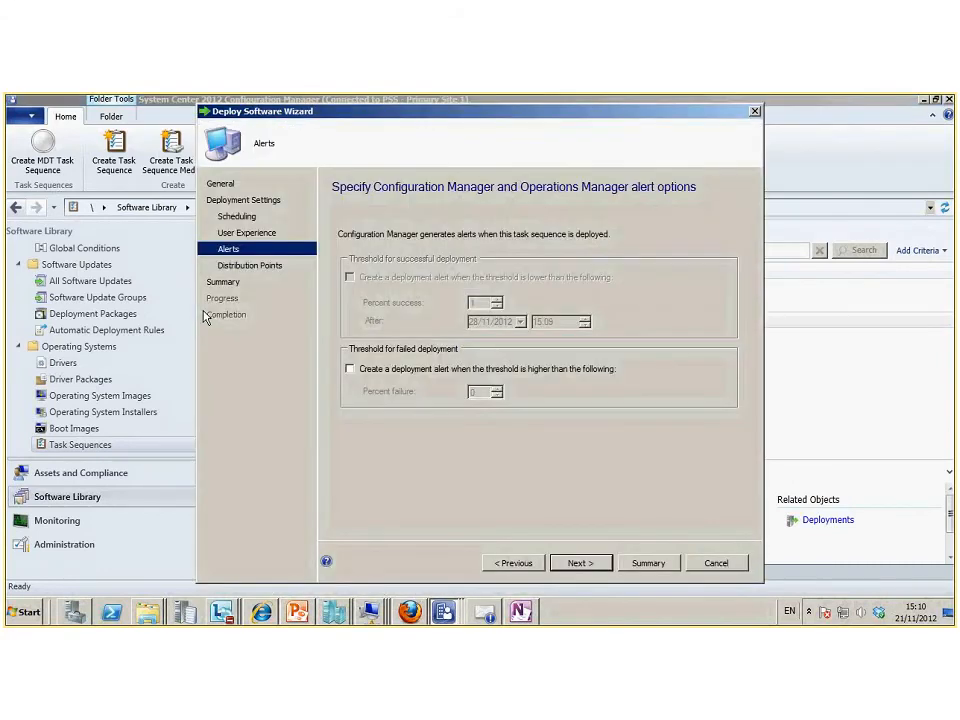
click(254, 270)
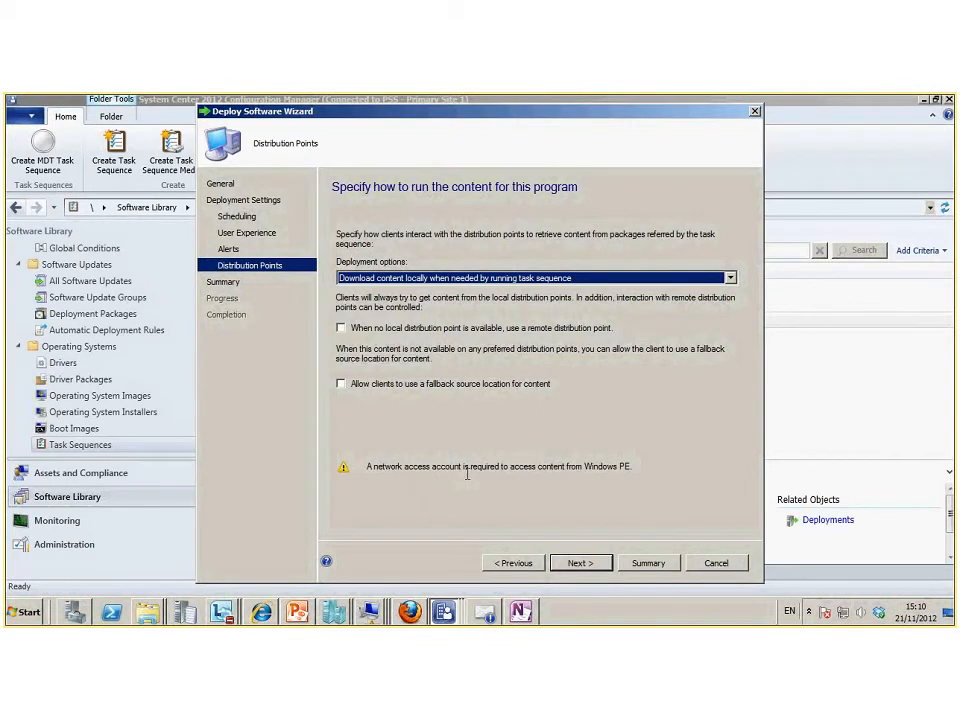
click(582, 564)
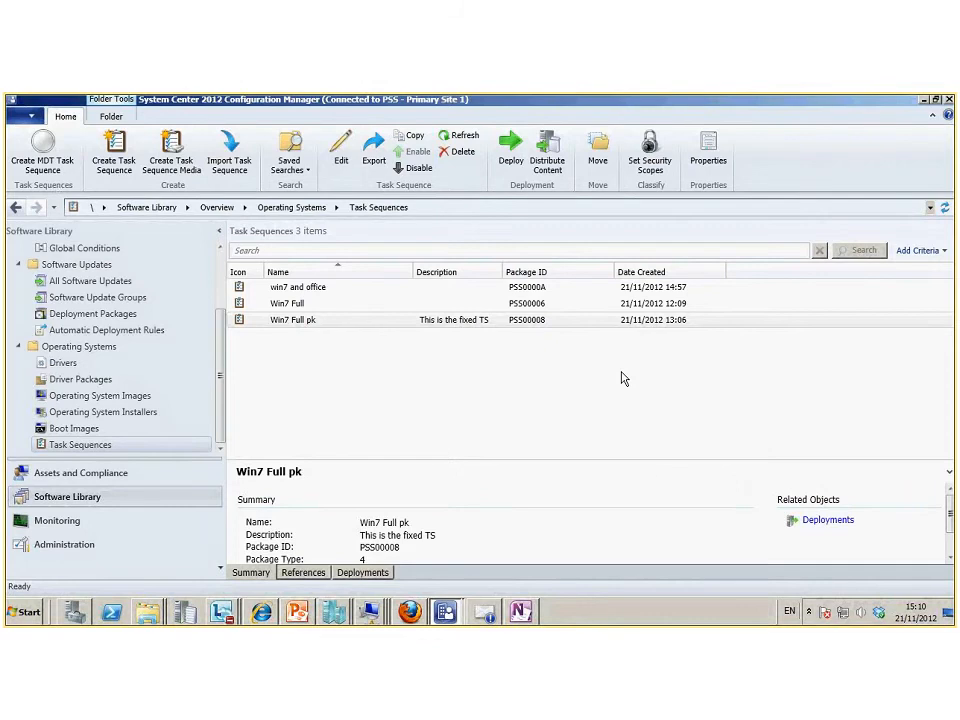
- Open the Software Distribution component settings for PSS - Primary Site 1 in the site configuration
click(66, 549)
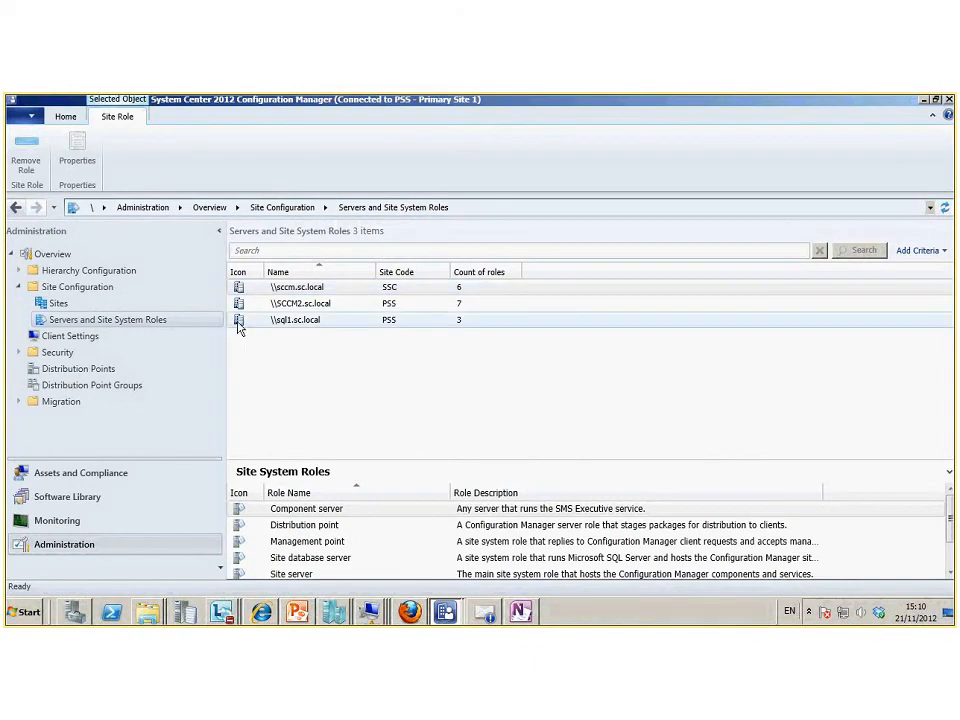
click(304, 308)
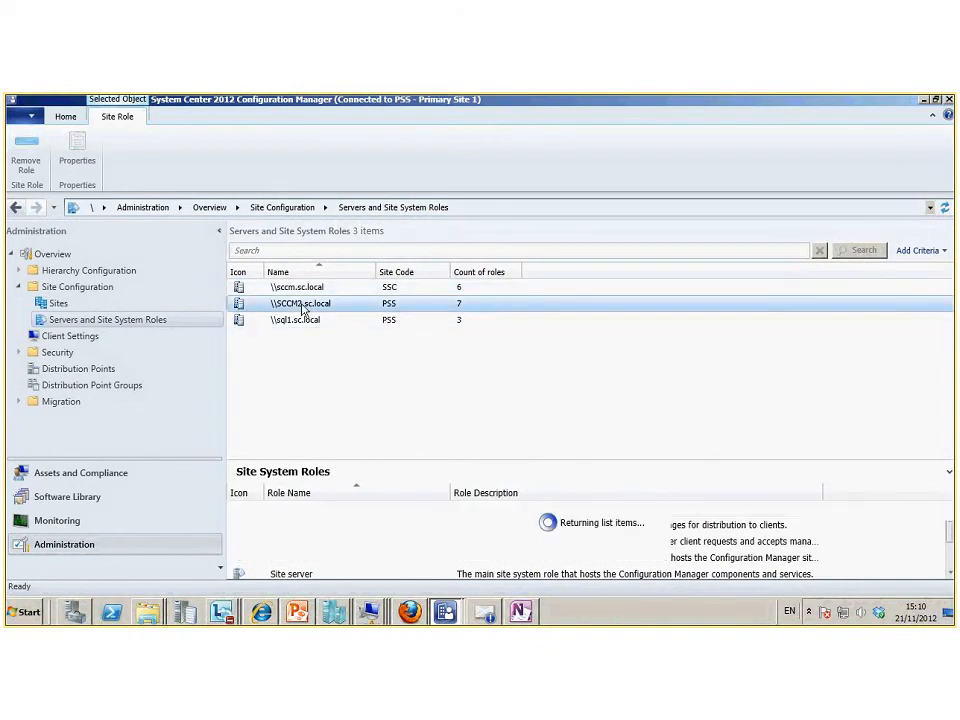
click(58, 303)
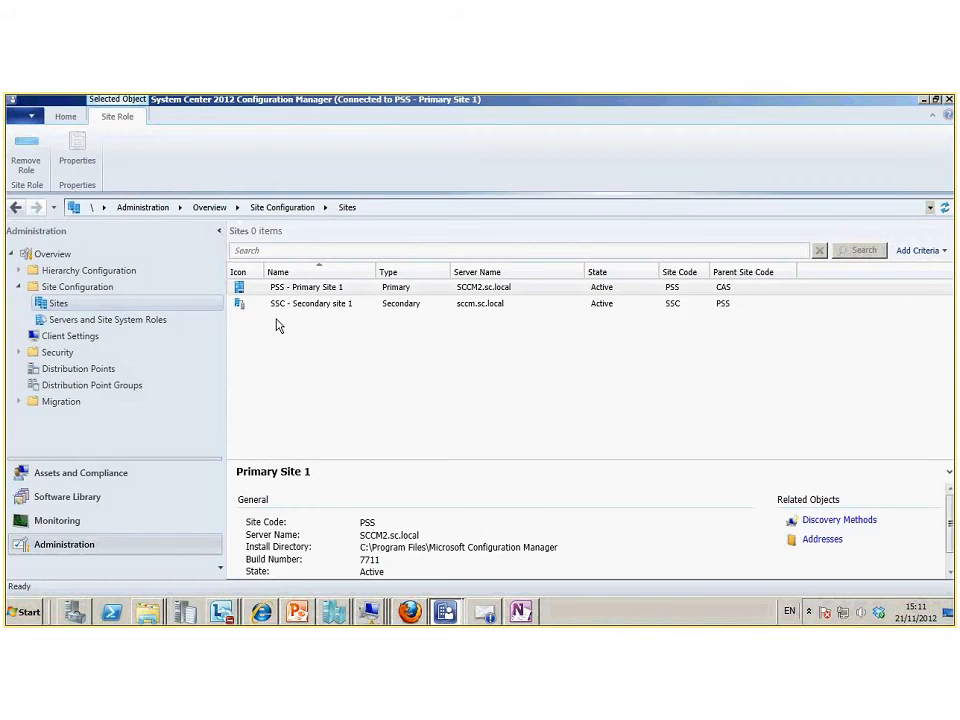
click(565, 160)
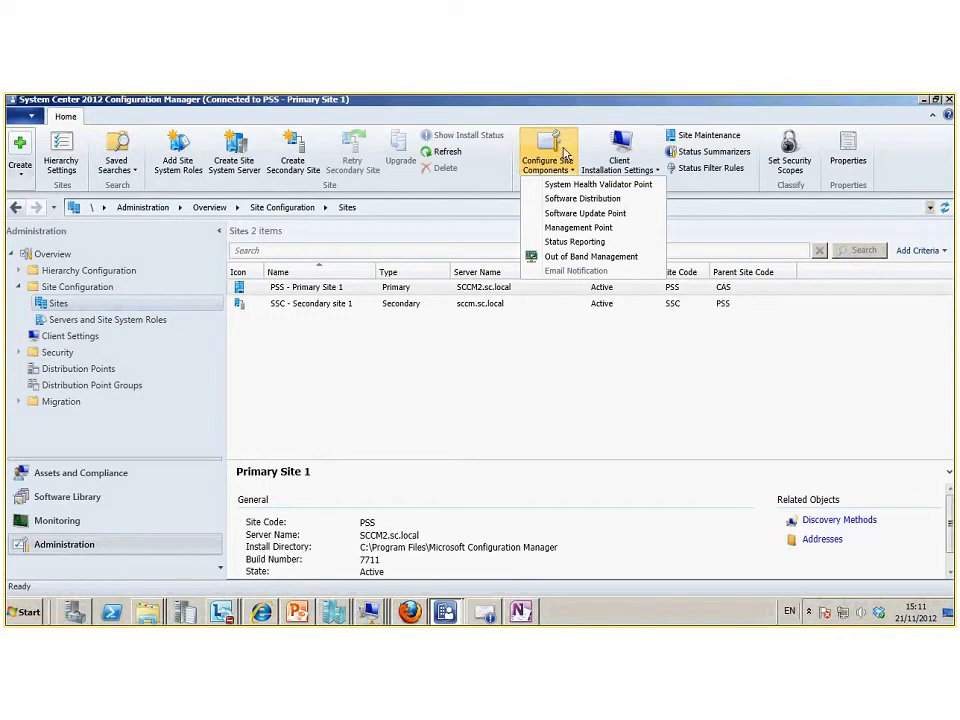
click(604, 199)
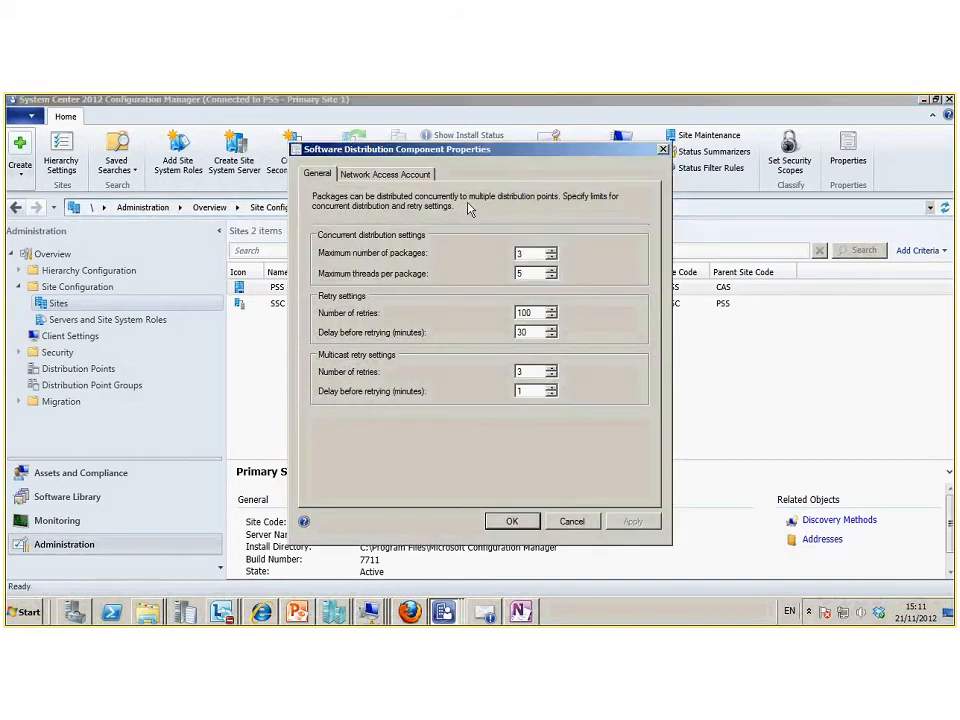
- Specify the existing account SC\SCCM_CLIENT as the Network Access Account and apply the change
click(407, 177)
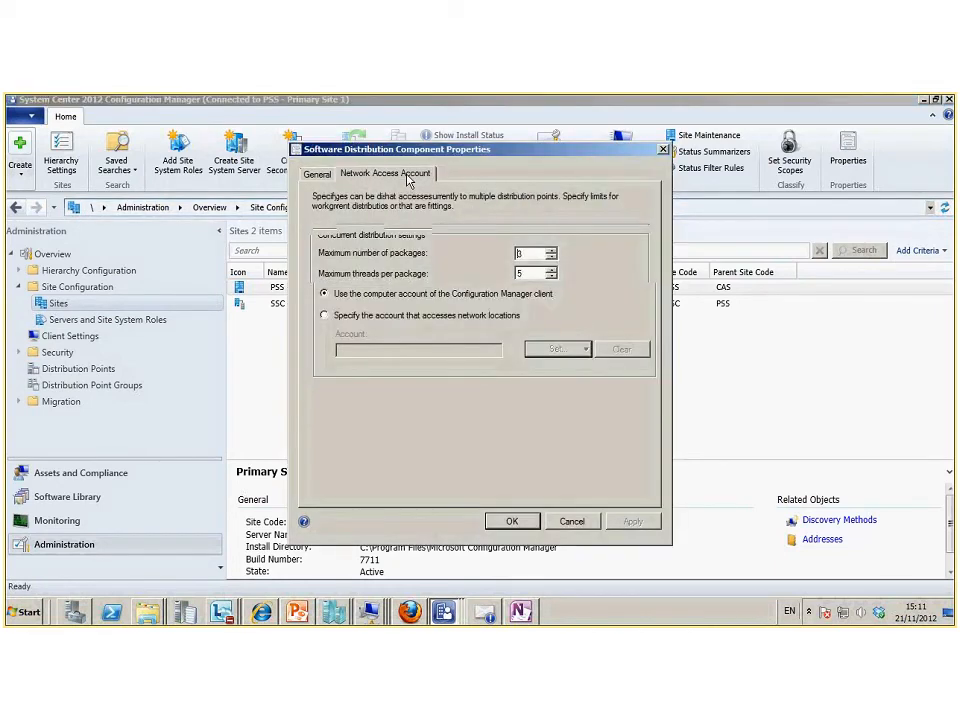
click(323, 315)
click(557, 348)
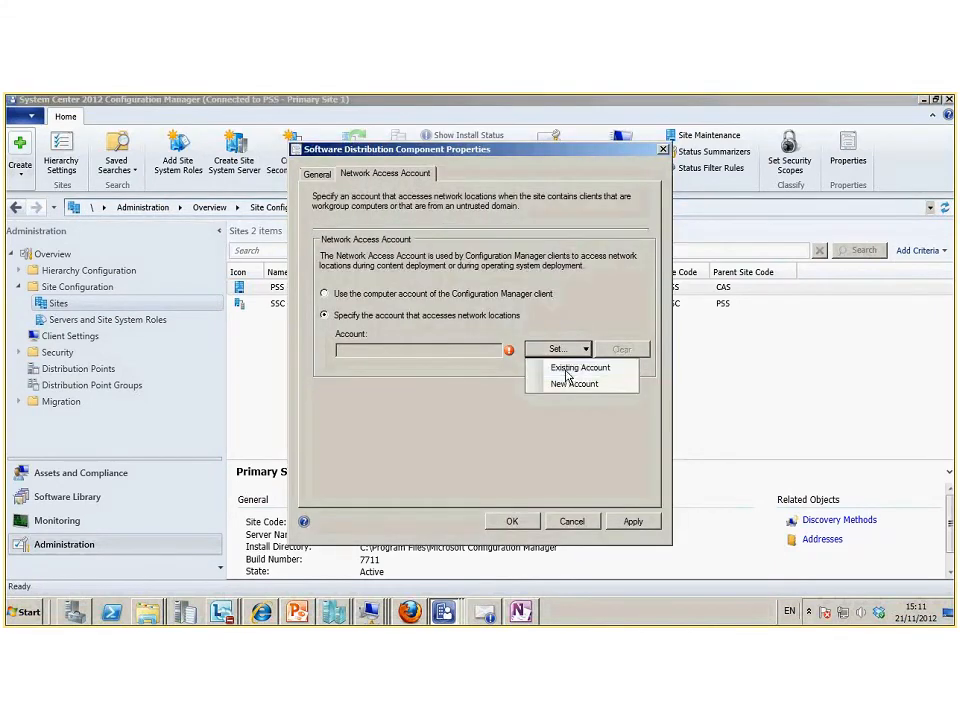
click(565, 368)
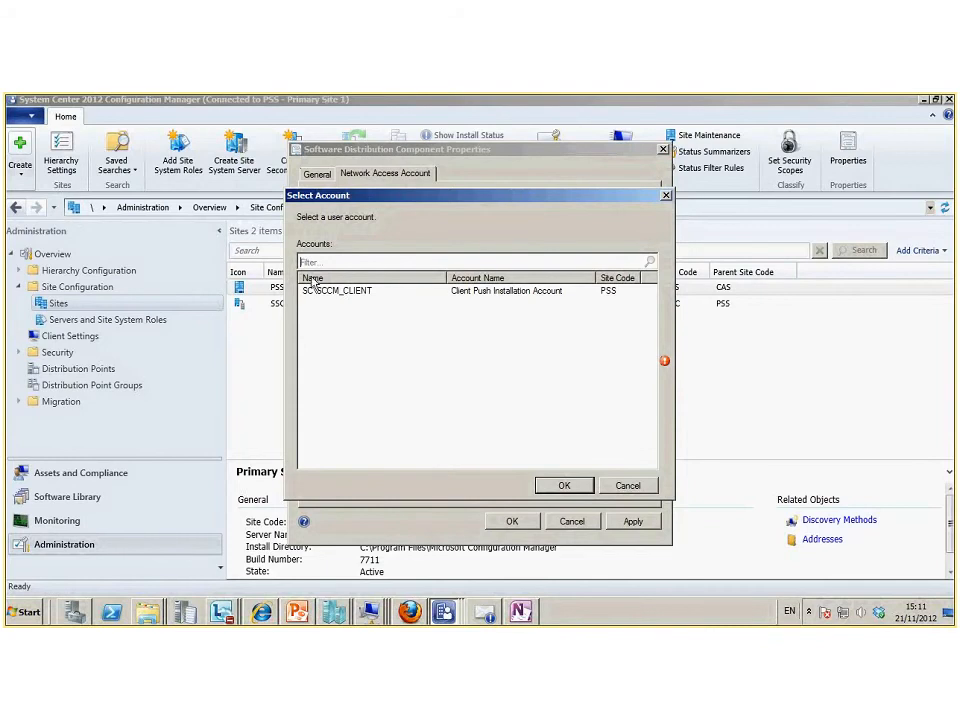
click(333, 292)
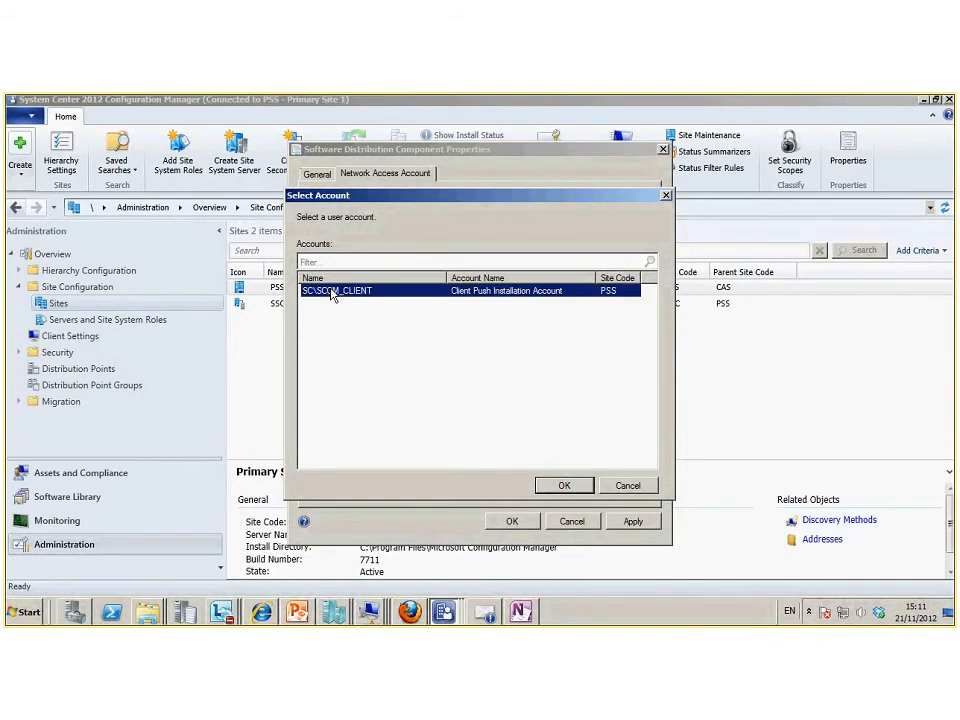
click(564, 485)
click(632, 521)
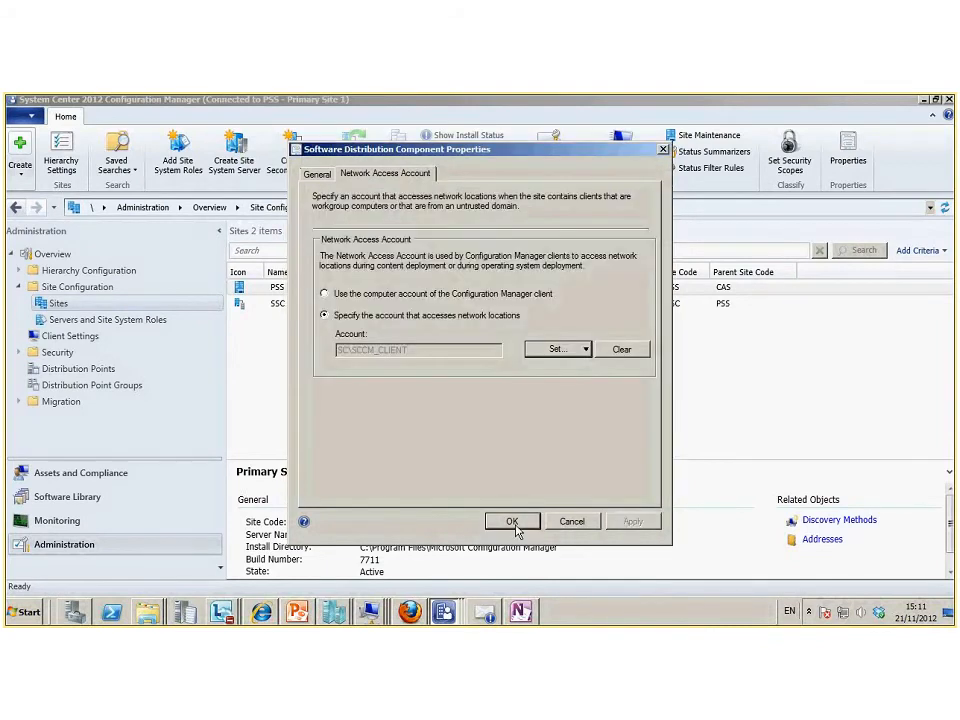
click(512, 521)
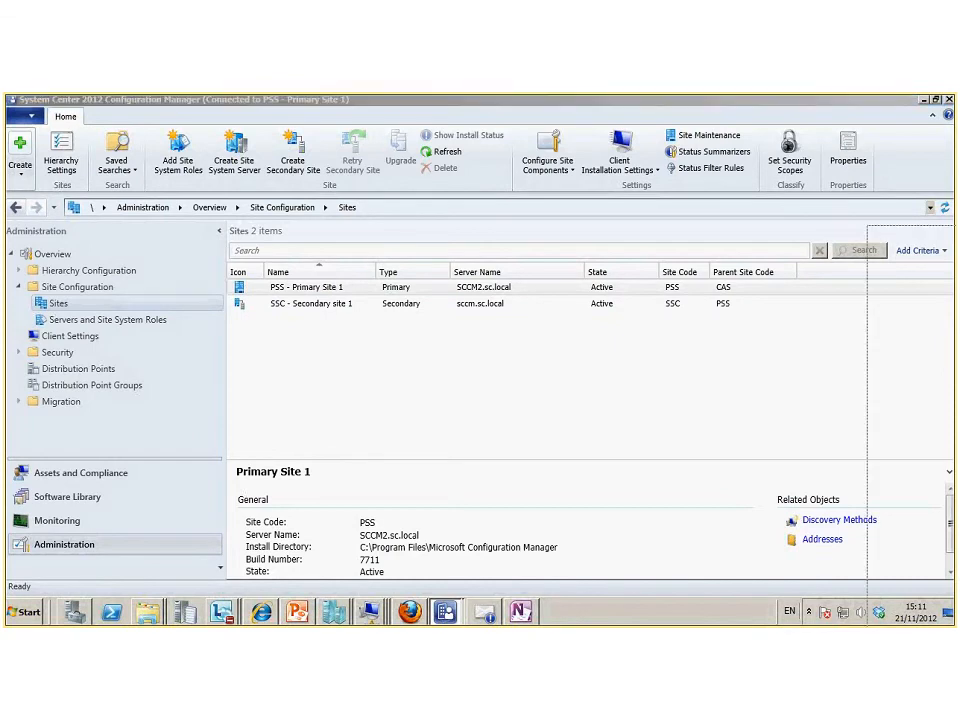
- Bring the completed Create Task Sequence Media Wizard into view and close it
drag(637, 182, 632, 136)
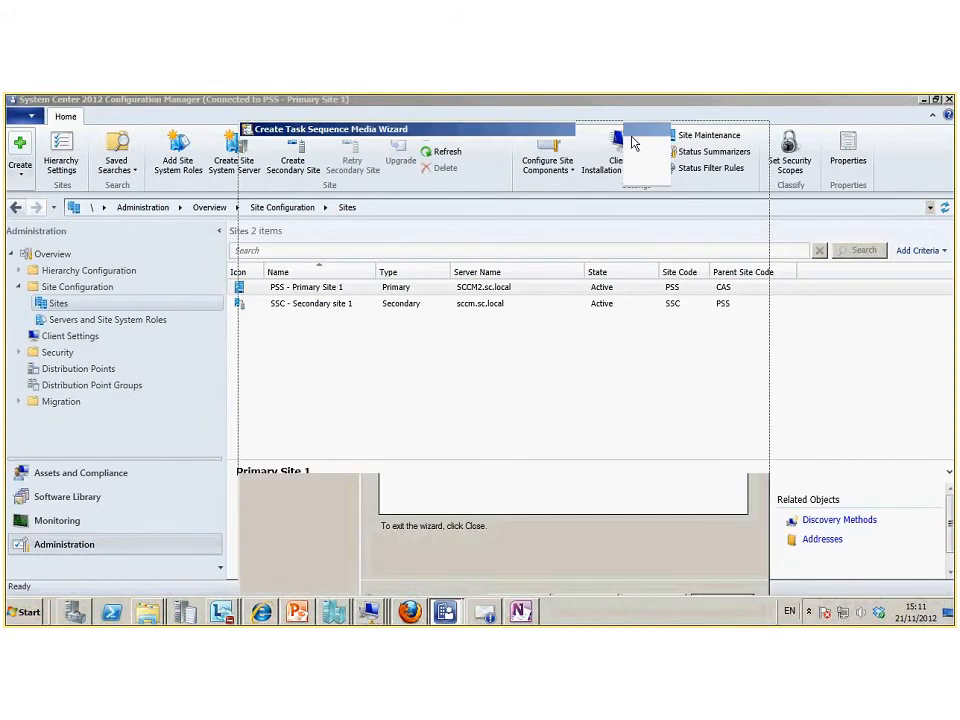
drag(478, 135, 448, 112)
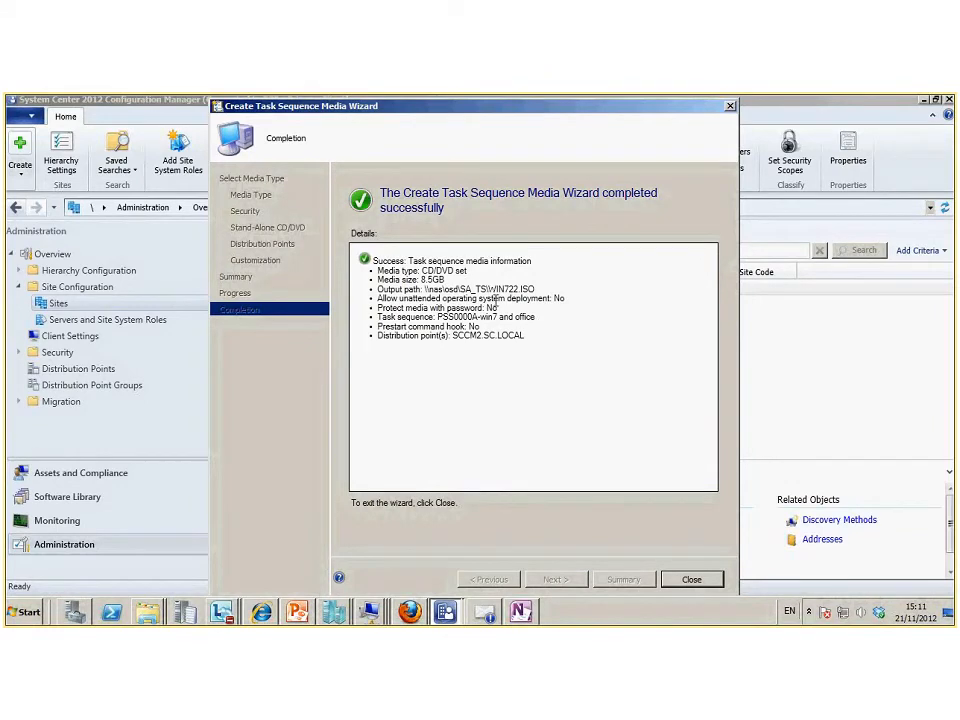
click(692, 580)
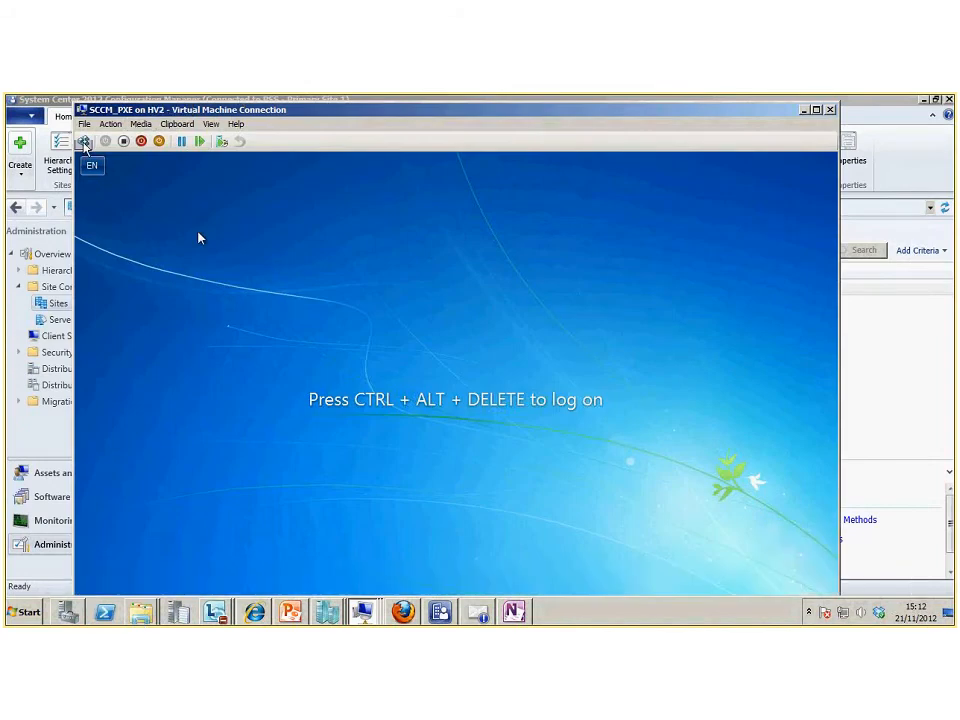
- Log on to the SCCM_PXE virtual machine as sc\administrator, entering the account password
key(ctrl+alt+End)
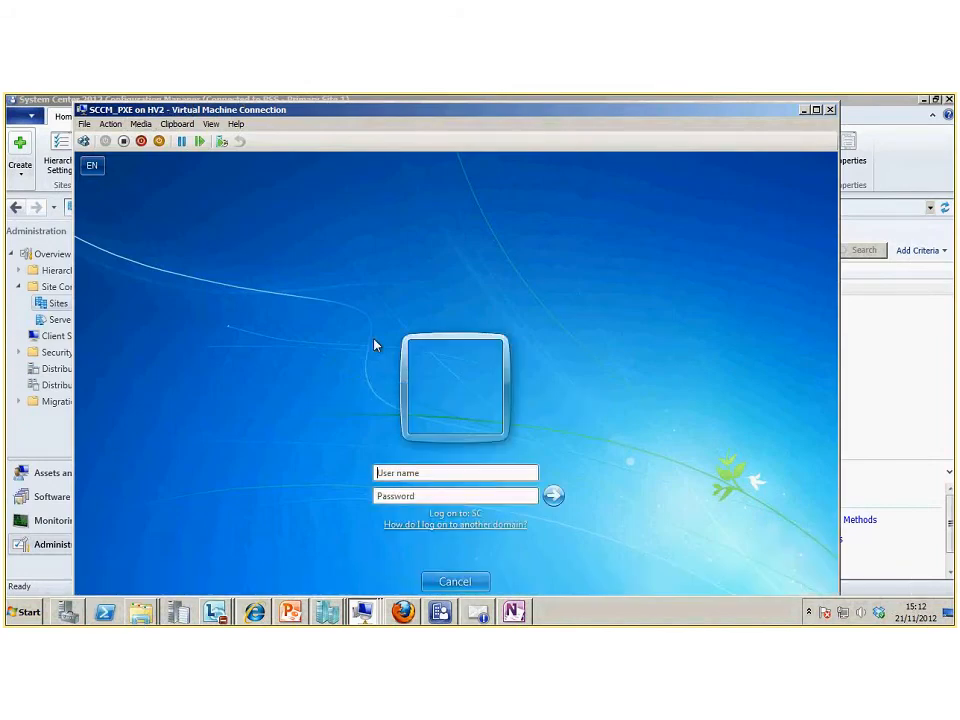
click(431, 474)
text(\)
key(BackSpace)
text(sc\ad)
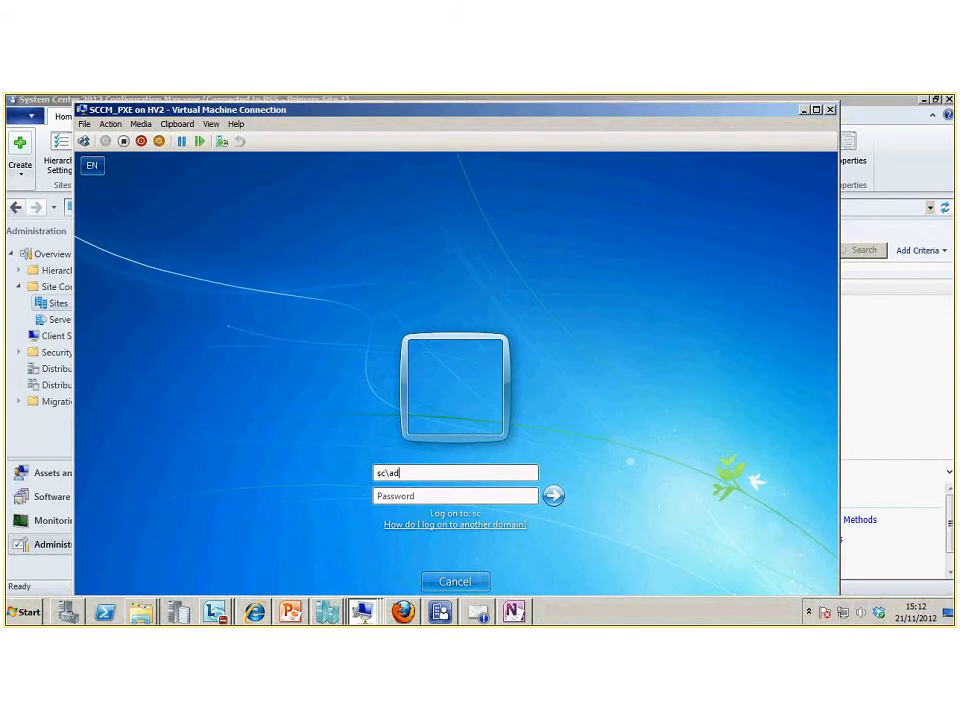
text(ministrator)
key(Tab)
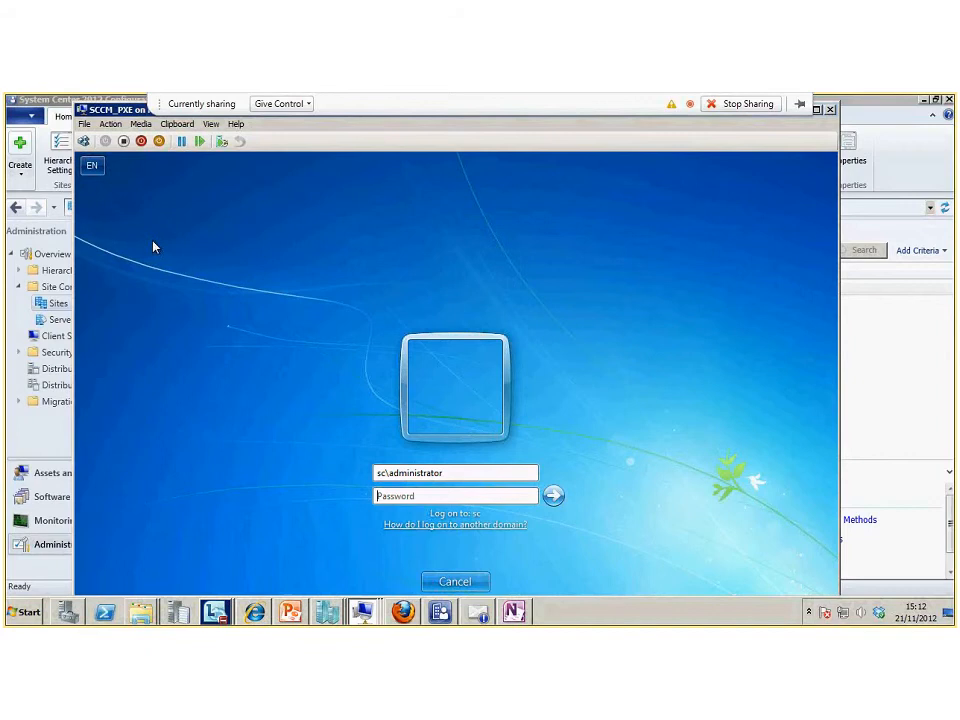
text(*********)
key(Return)
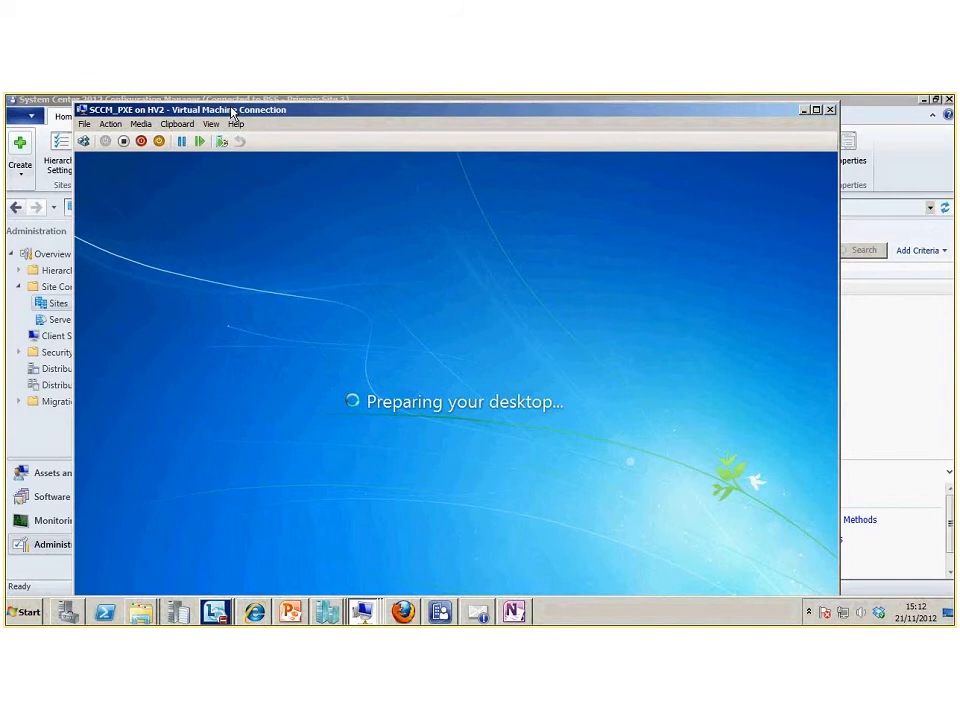
- Move the virtual machine window aside and check the MININT-HLJ9T5B client in the Configuration Manager devices list
drag(233, 113, 617, 247)
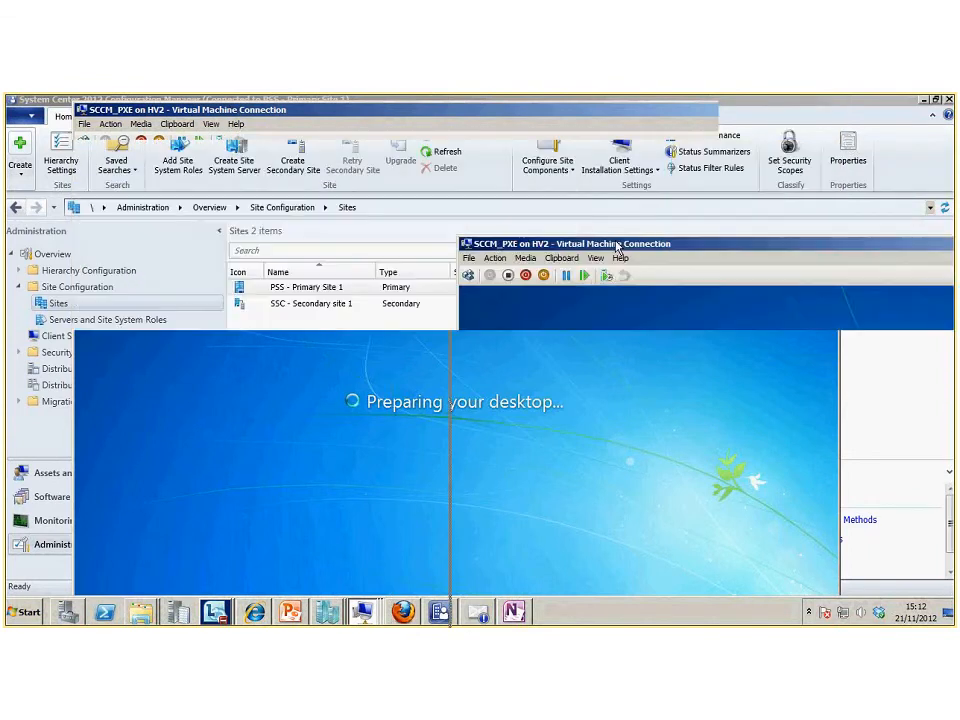
click(71, 474)
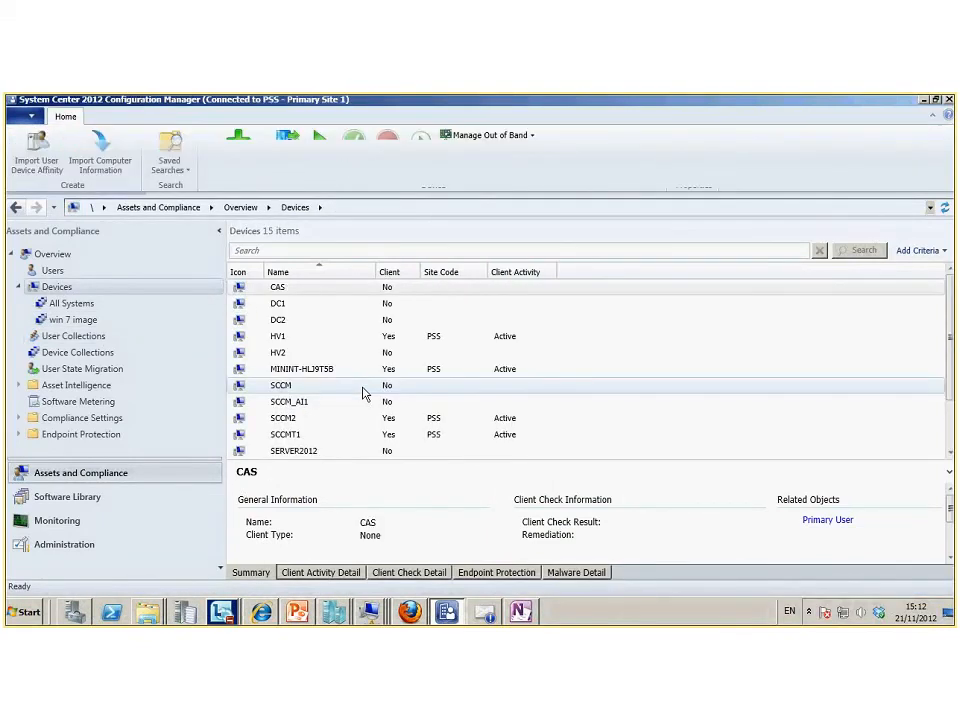
click(295, 372)
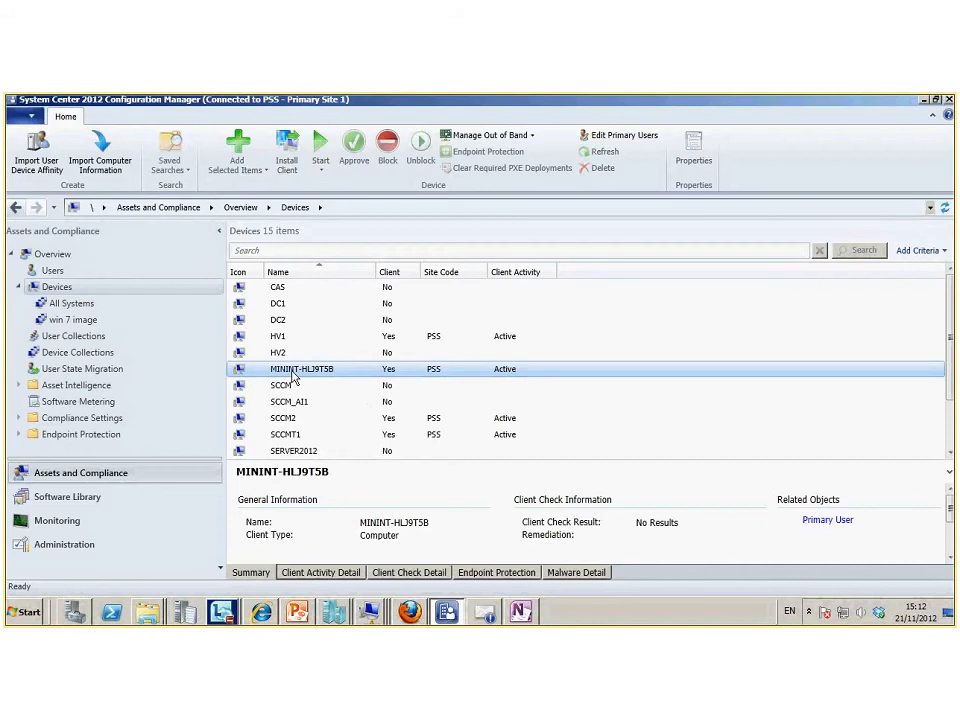
- Switch back to the SCCM_PXE virtual machine, decline the Adobe Reader license agreement and quit it
key(alt+Tab)
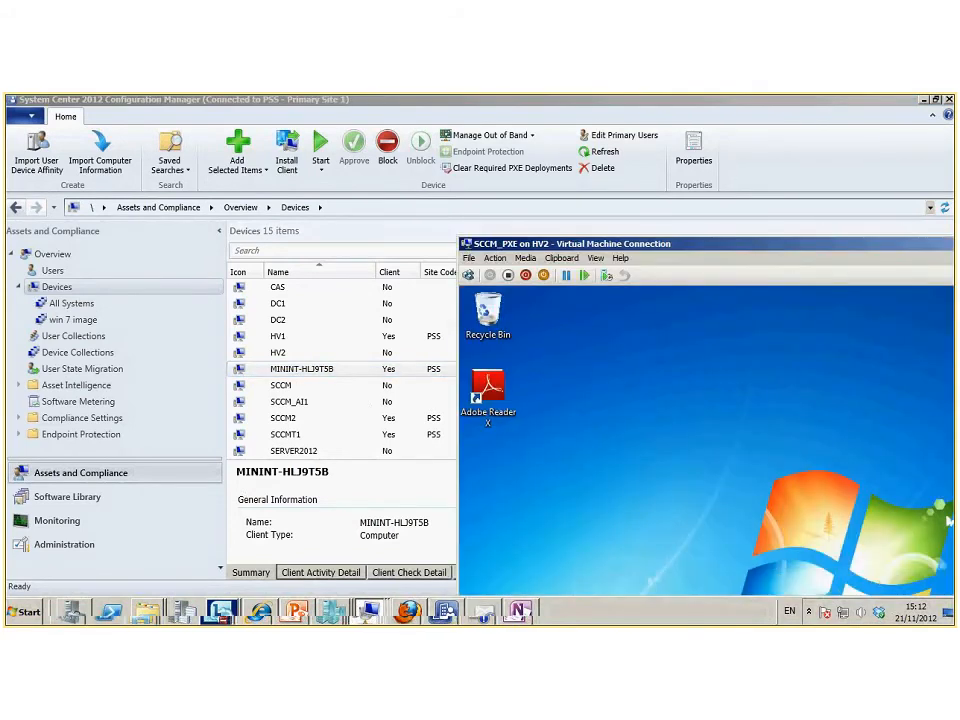
drag(828, 244, 514, 114)
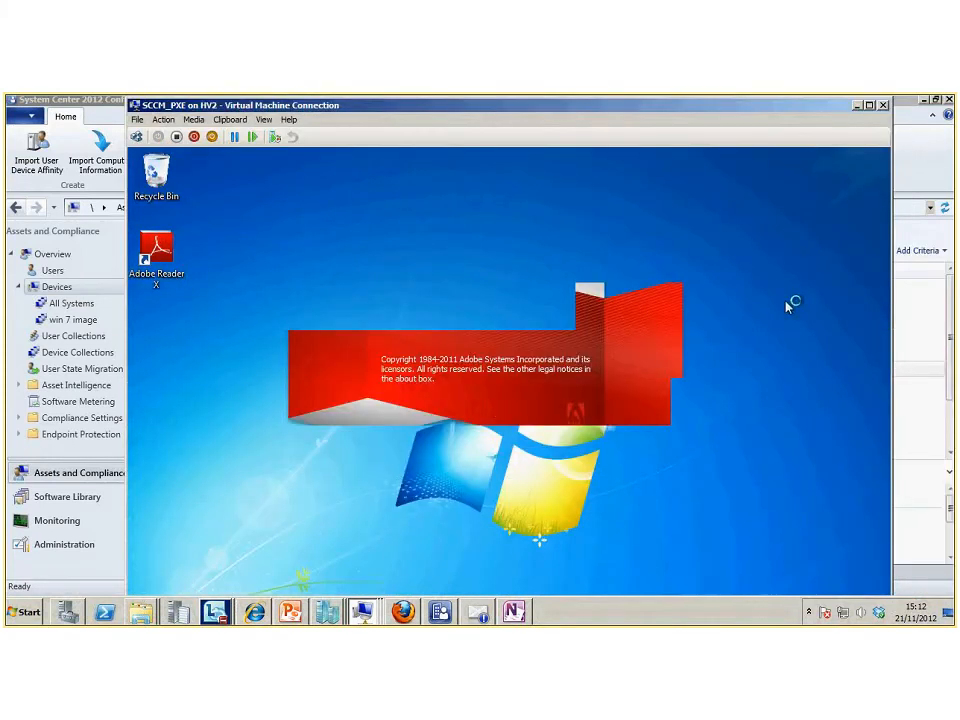
drag(556, 106, 559, 102)
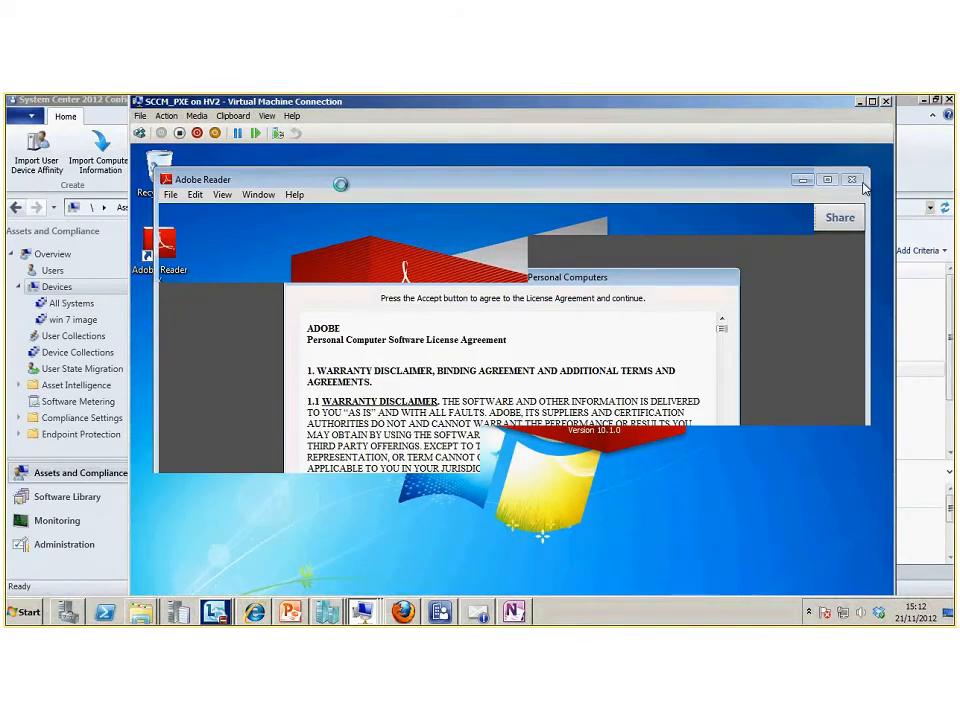
click(718, 569)
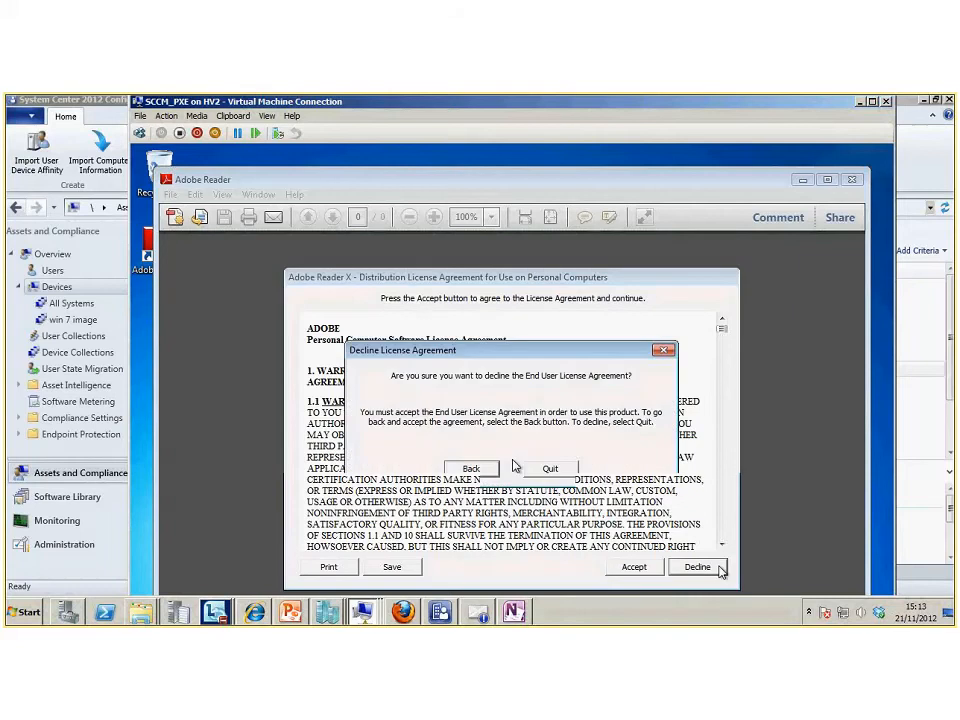
click(540, 469)
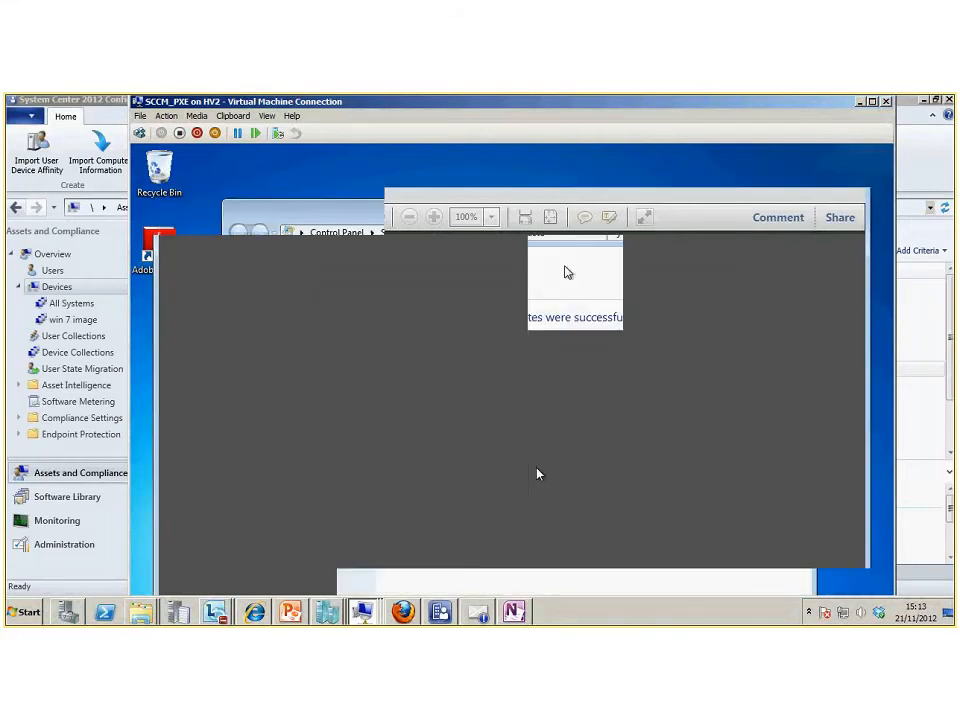
- Show the virtual machine's Control Panel as large icons and open the client actions in the Configuration Manager properties
click(302, 265)
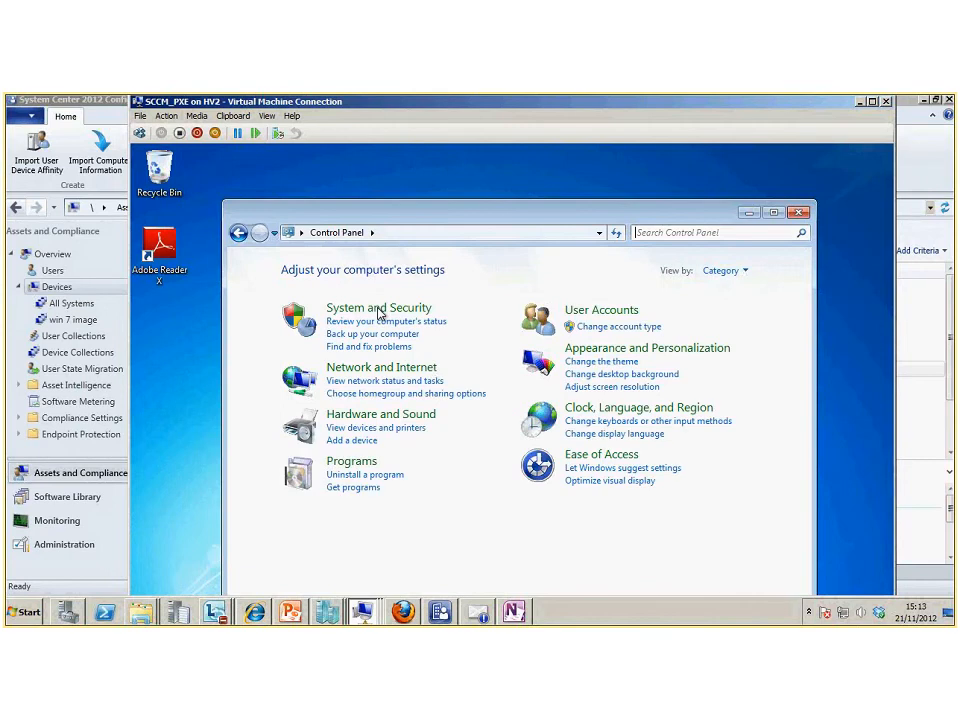
click(726, 271)
click(737, 316)
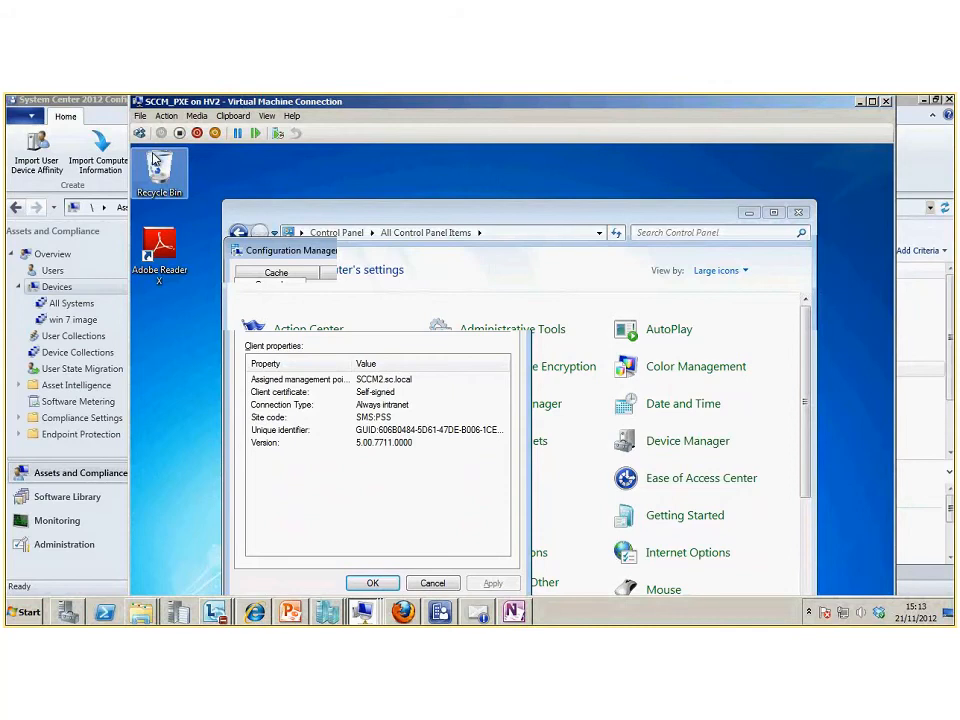
click(421, 287)
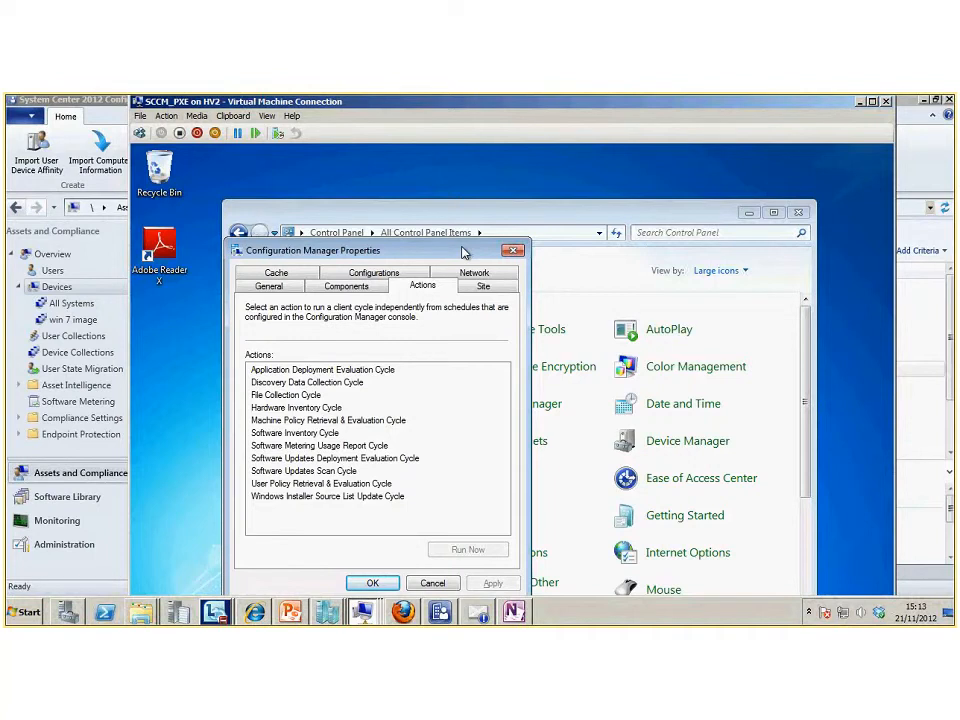
drag(463, 252, 505, 187)
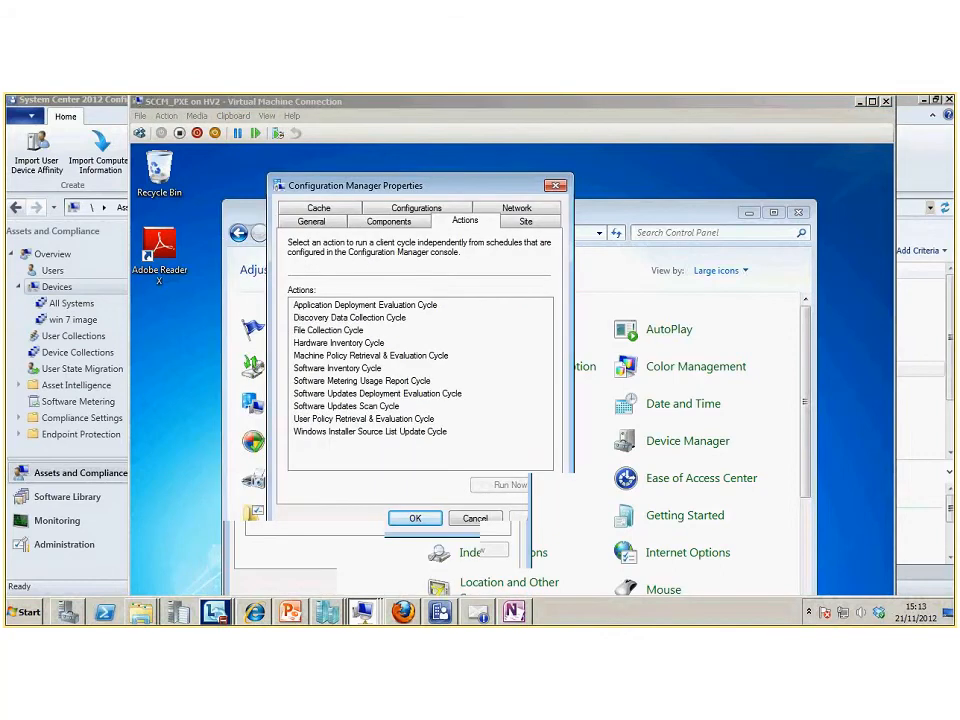
- Run the Machine Policy Retrieval & Evaluation Cycle from the Configuration Manager properties on the SCCMT1 virtual machine and close the properties
drag(801, 274, 519, 187)
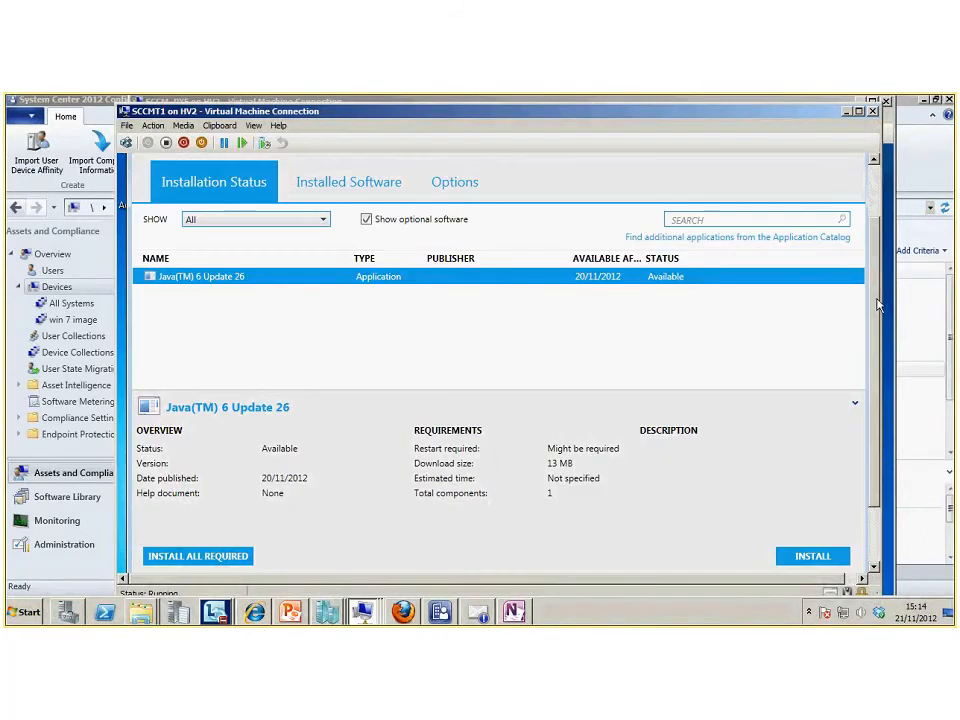
drag(878, 305, 880, 350)
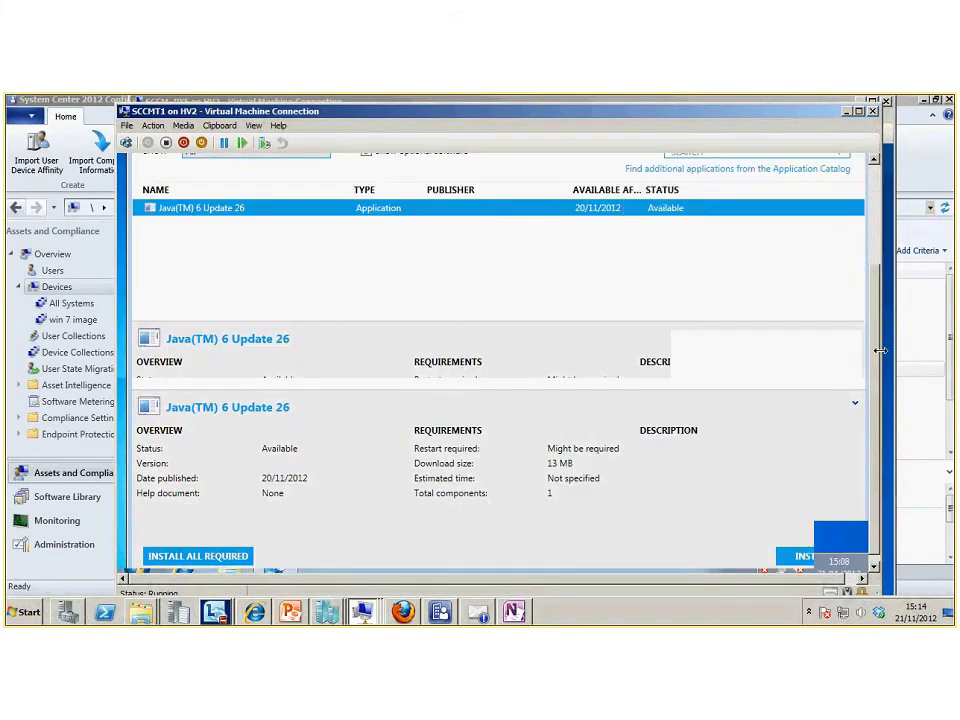
click(135, 565)
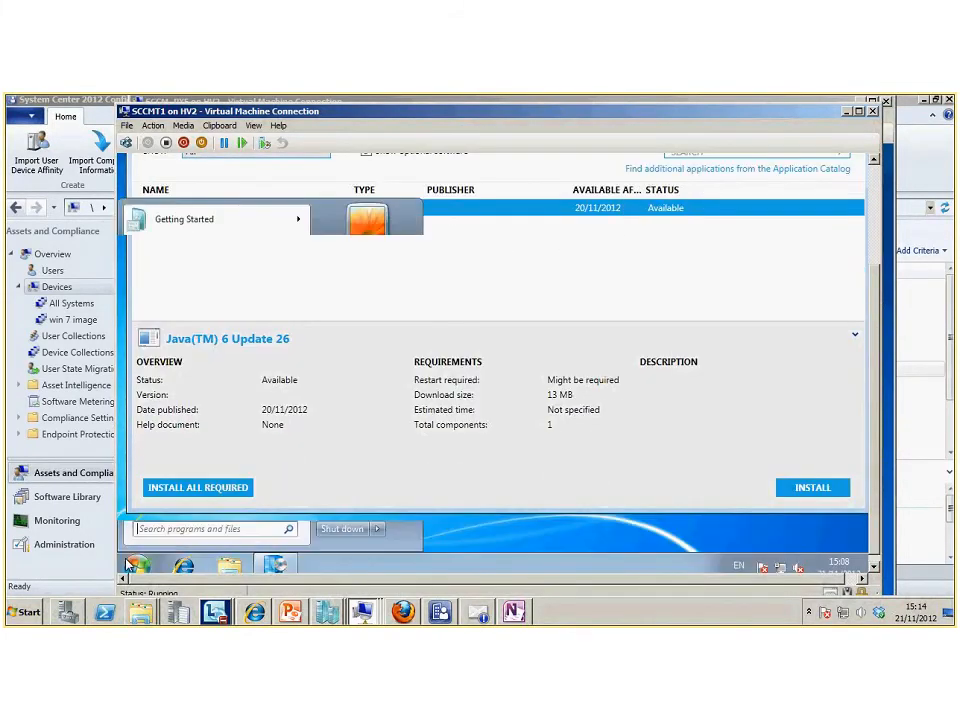
click(368, 398)
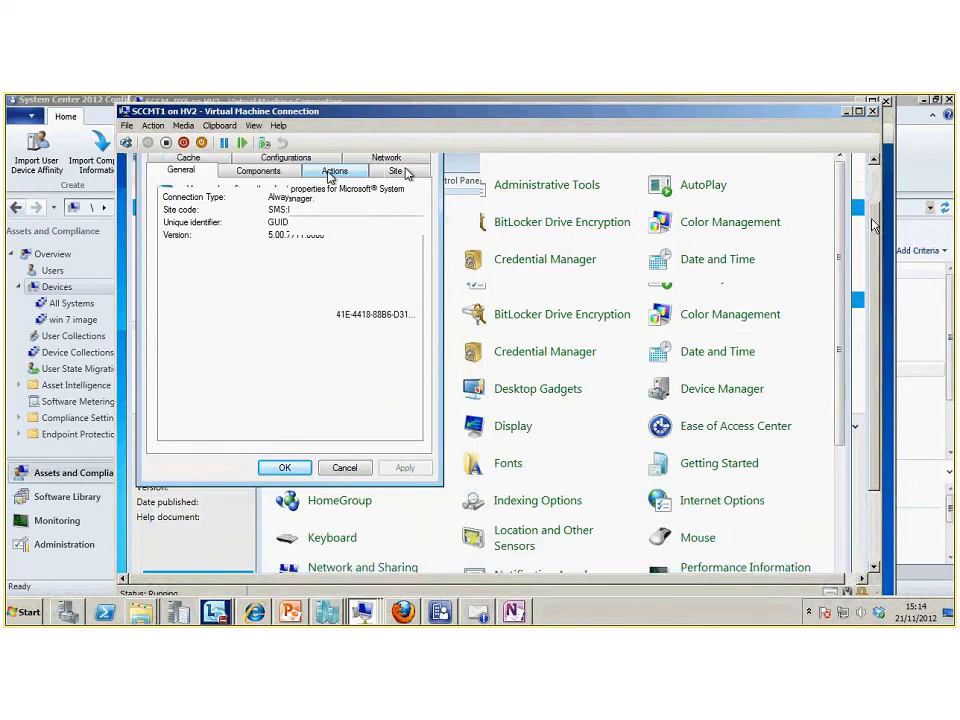
click(333, 172)
click(228, 306)
click(402, 436)
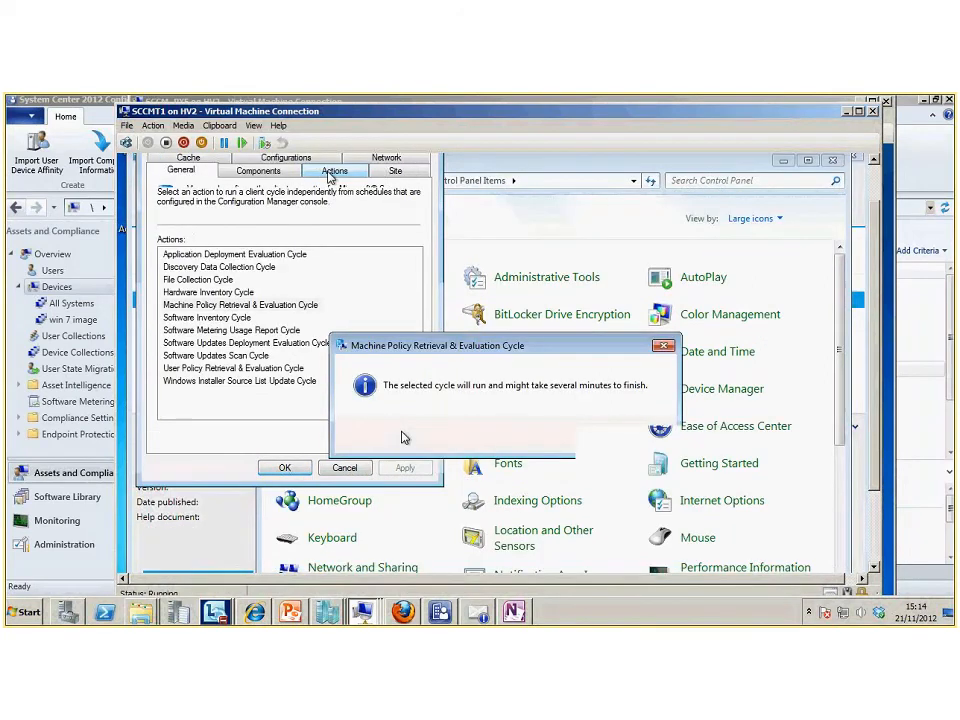
key(Return)
click(287, 469)
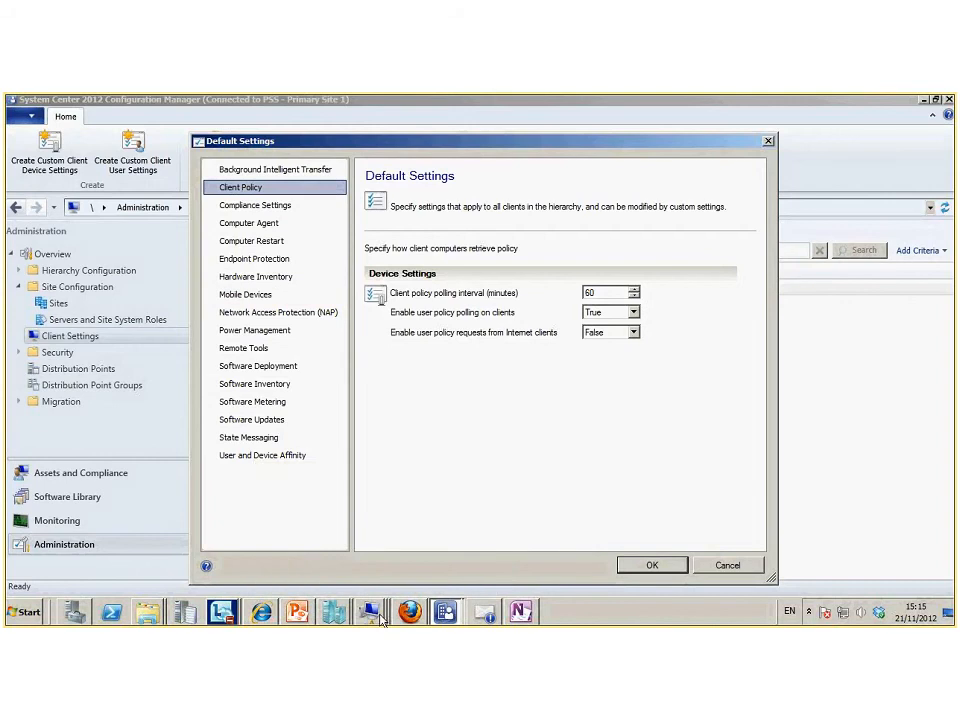
- Return to the SCCMT1 virtual machine, close Software Center and reopen it from the Microsoft System Center 2012 programs
mouse_move(381, 620)
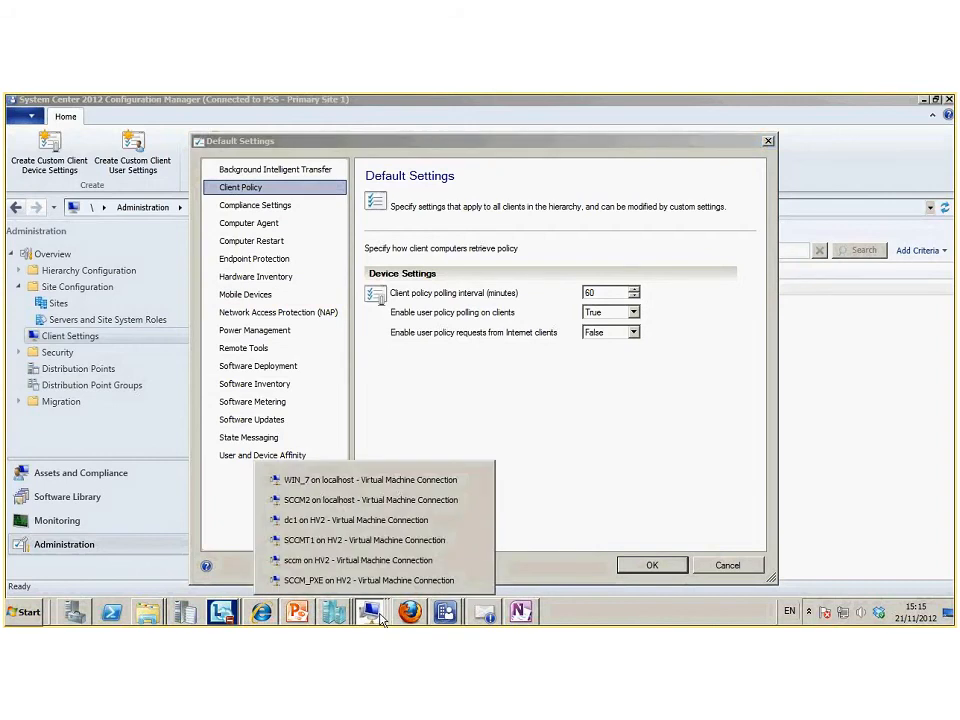
click(456, 540)
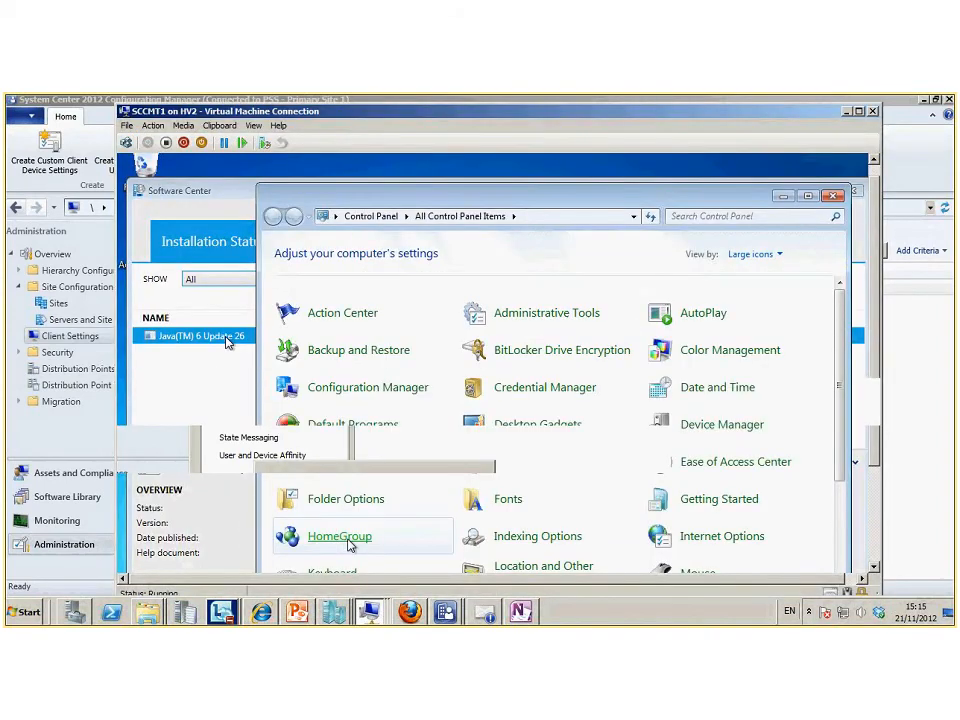
click(222, 198)
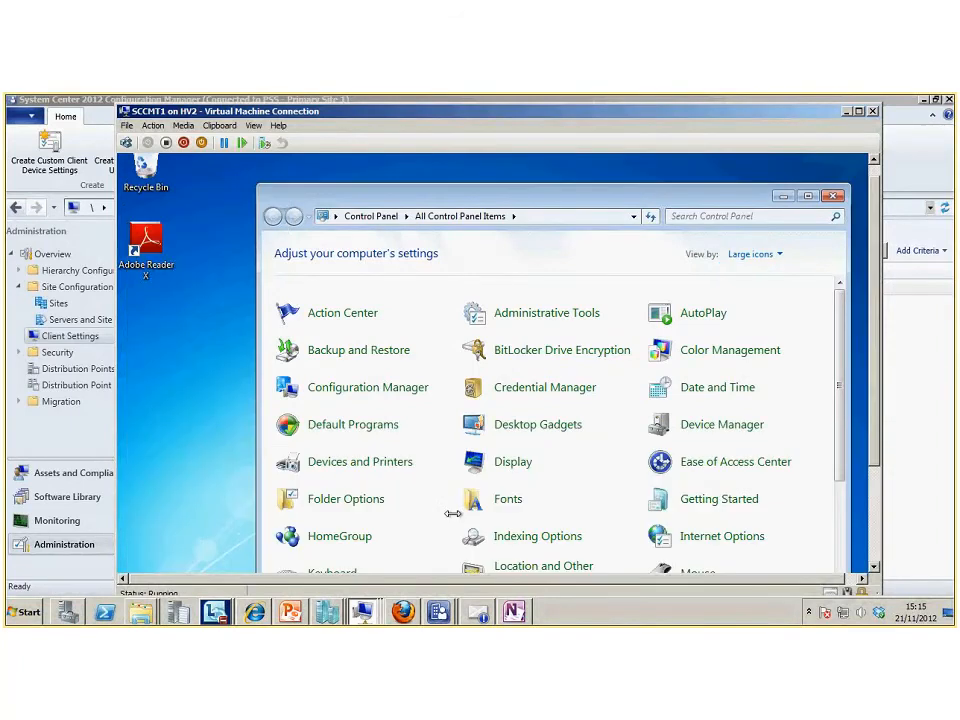
drag(875, 455, 876, 554)
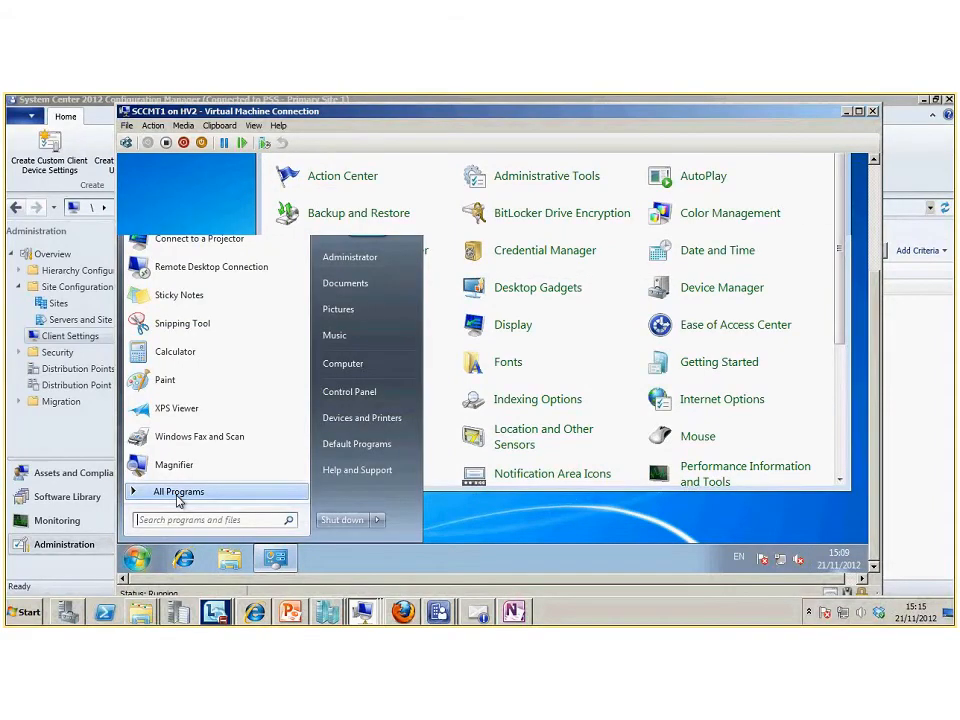
click(368, 613)
mouse_move(370, 613)
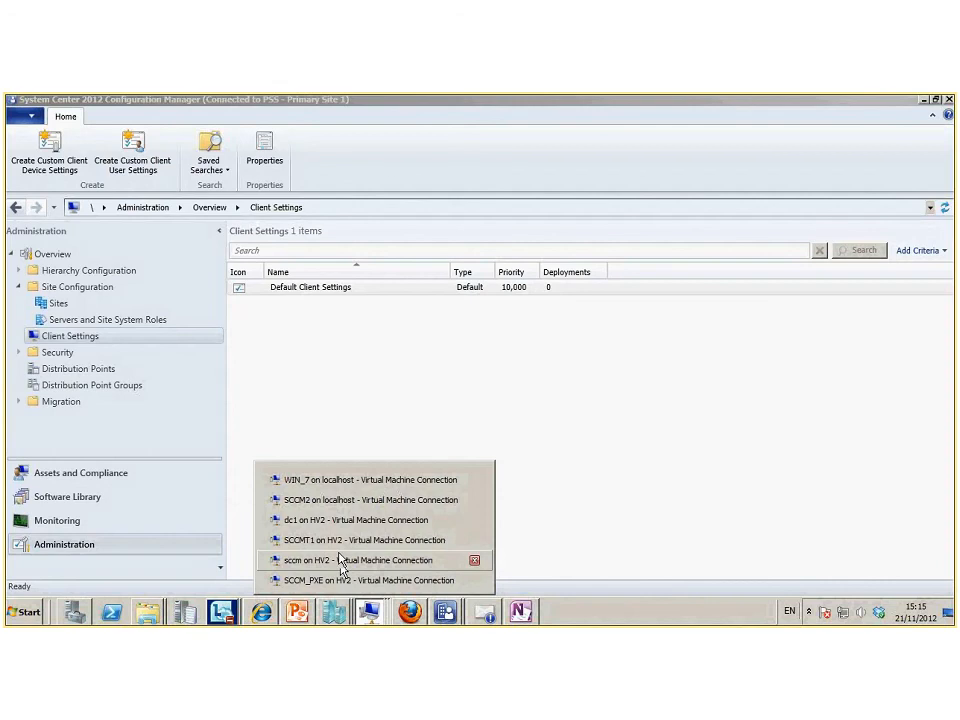
click(340, 543)
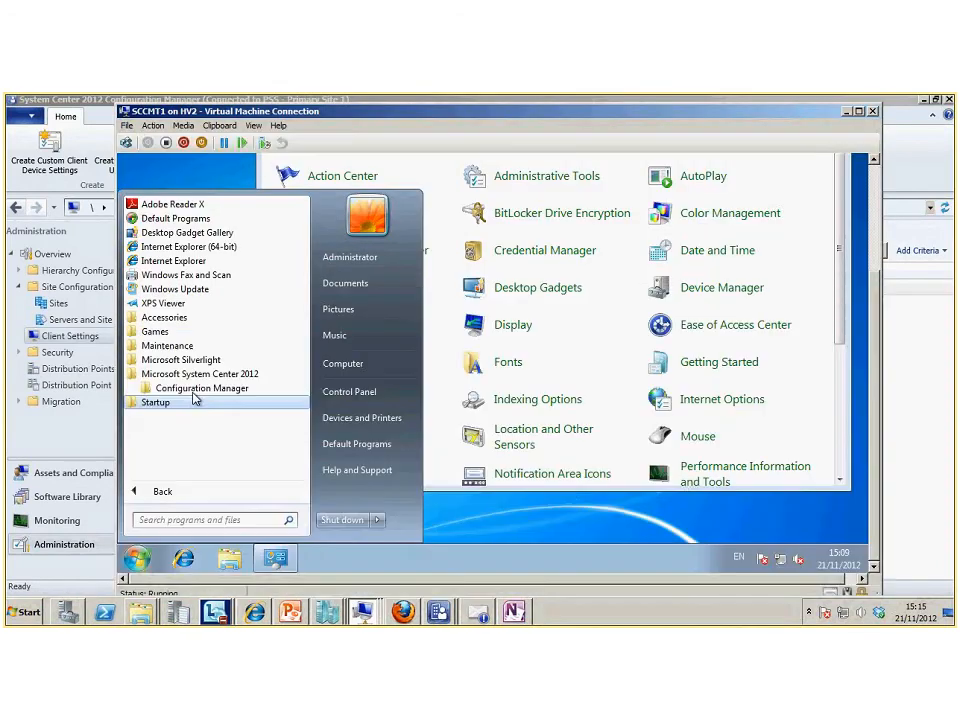
click(193, 391)
click(197, 403)
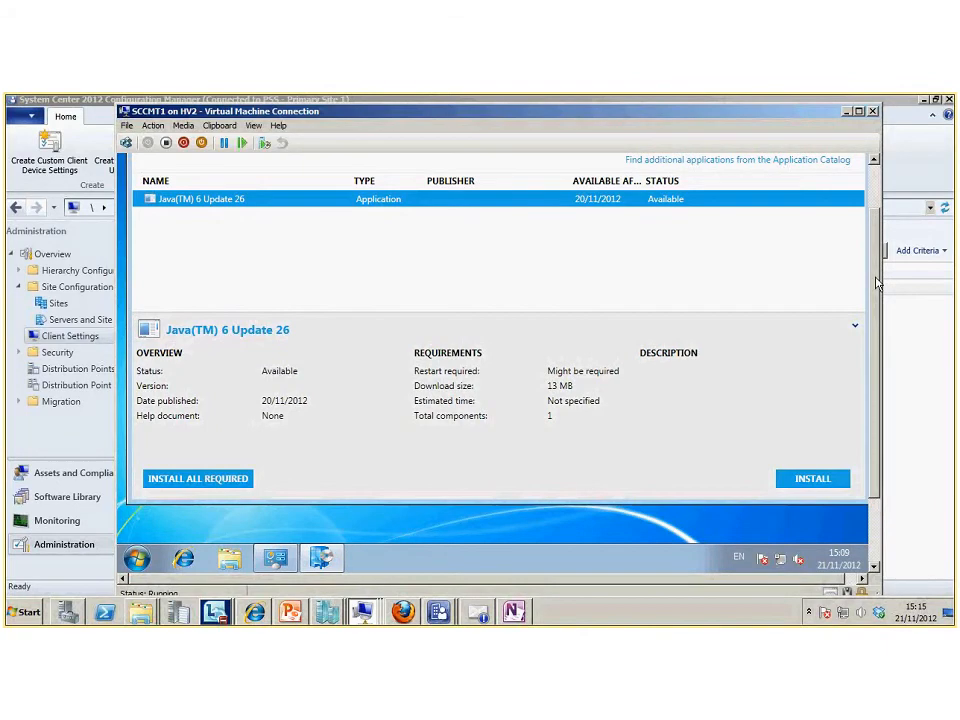
- Check Software Center's installed software and installation status for the deployed task sequence
drag(877, 346, 877, 283)
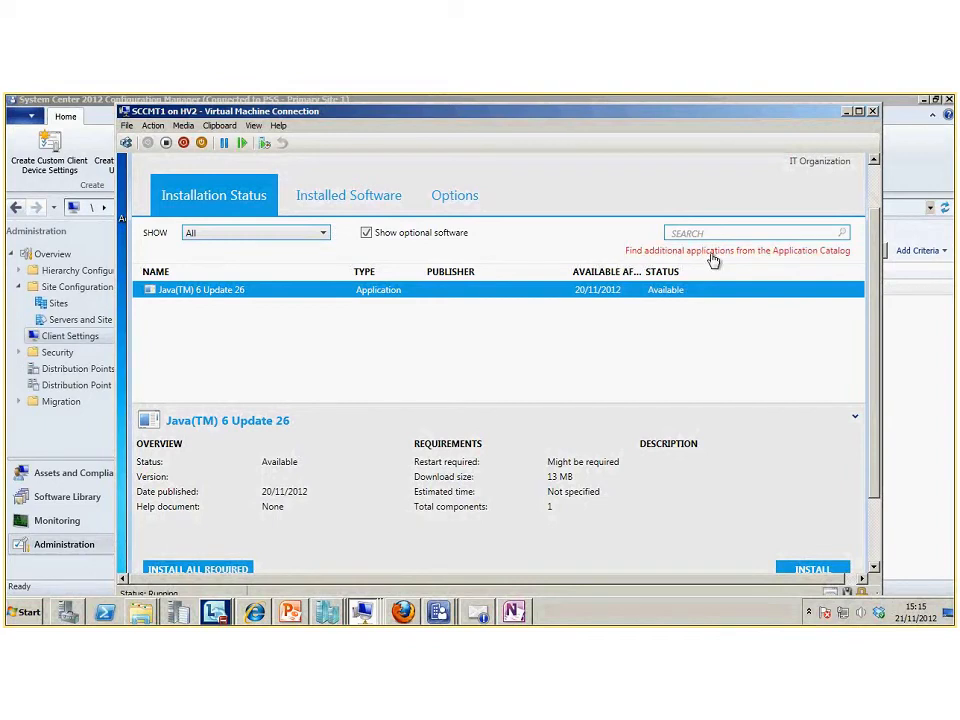
click(348, 196)
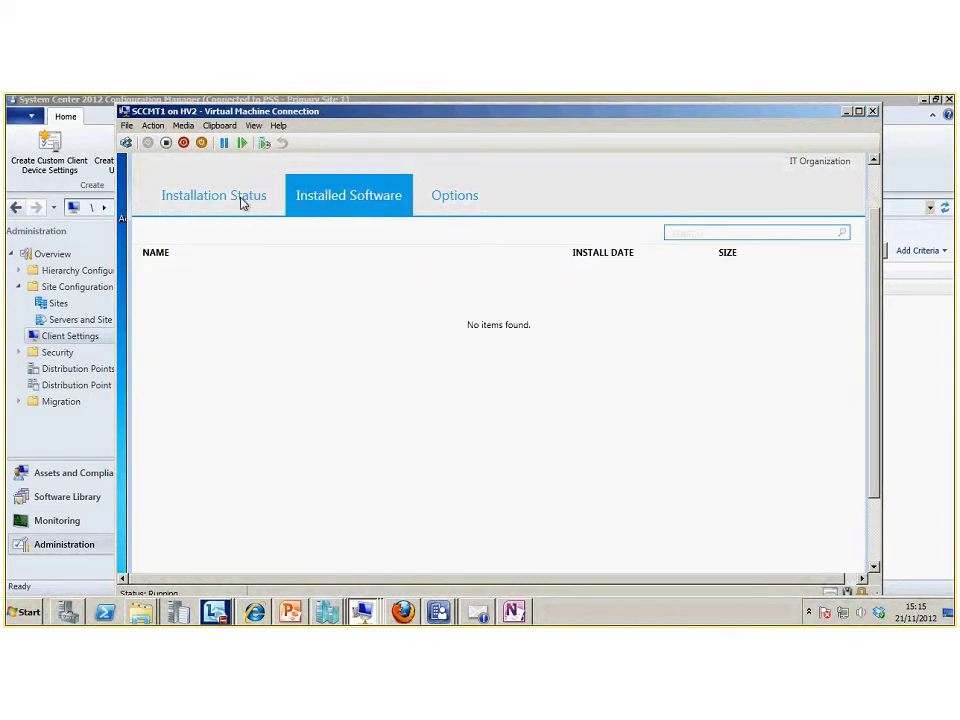
click(241, 203)
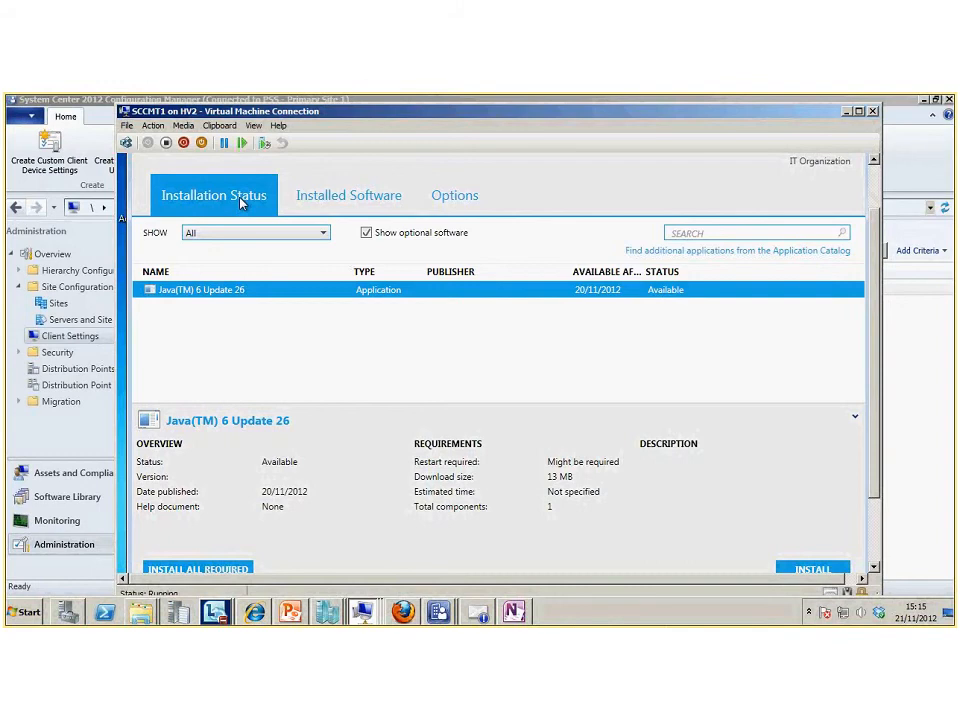
- Open the Application Catalog from Software Center, postpone the Internet Explorer 8 setup and close the extra browser page
click(697, 258)
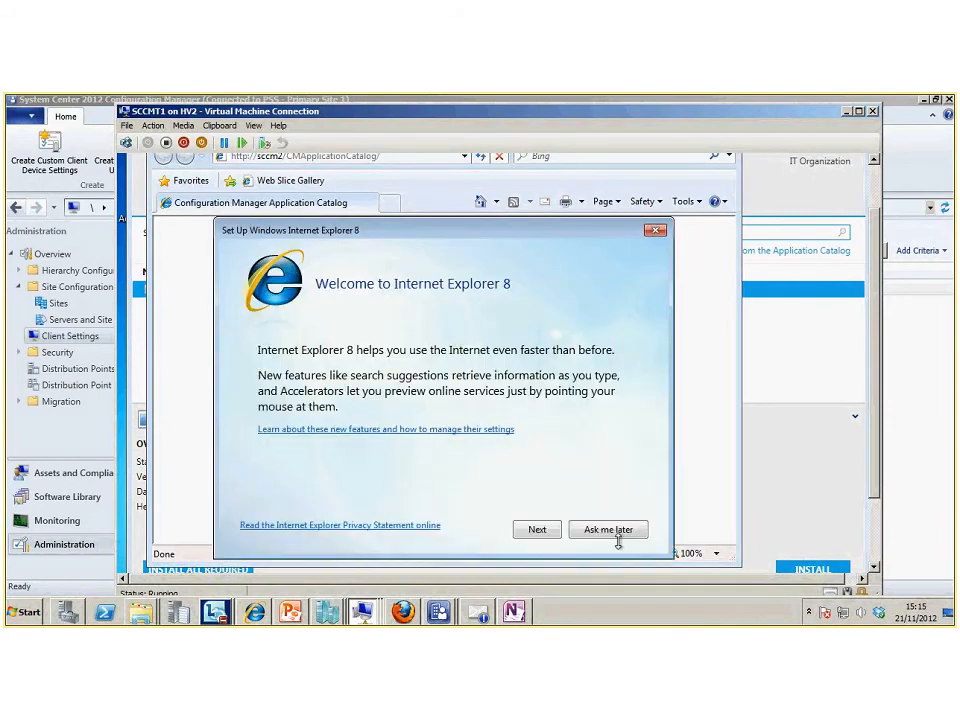
click(612, 530)
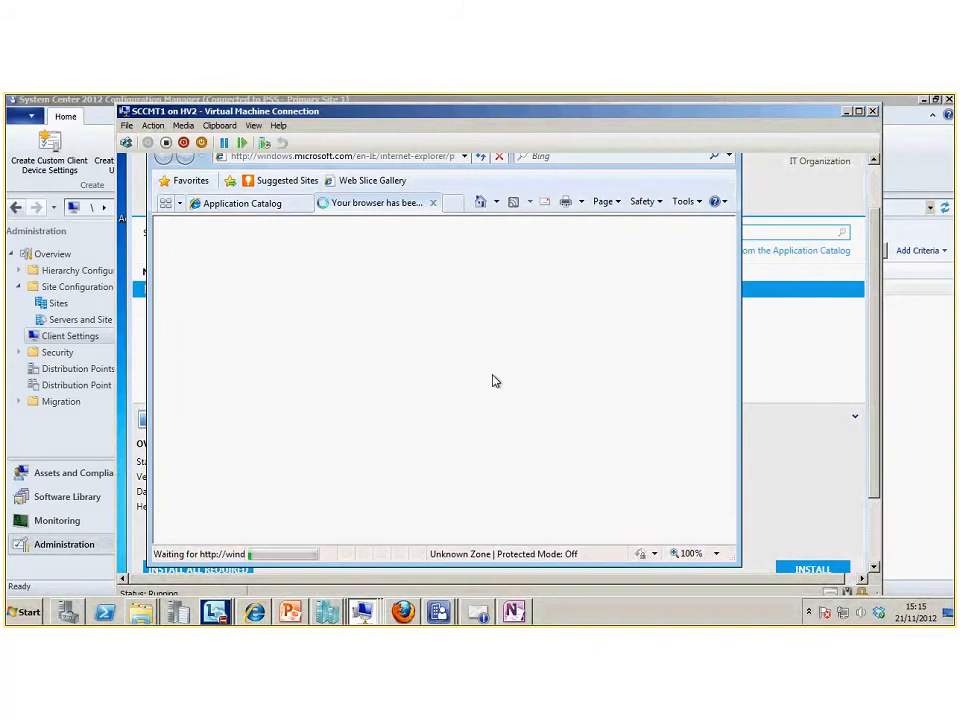
click(433, 202)
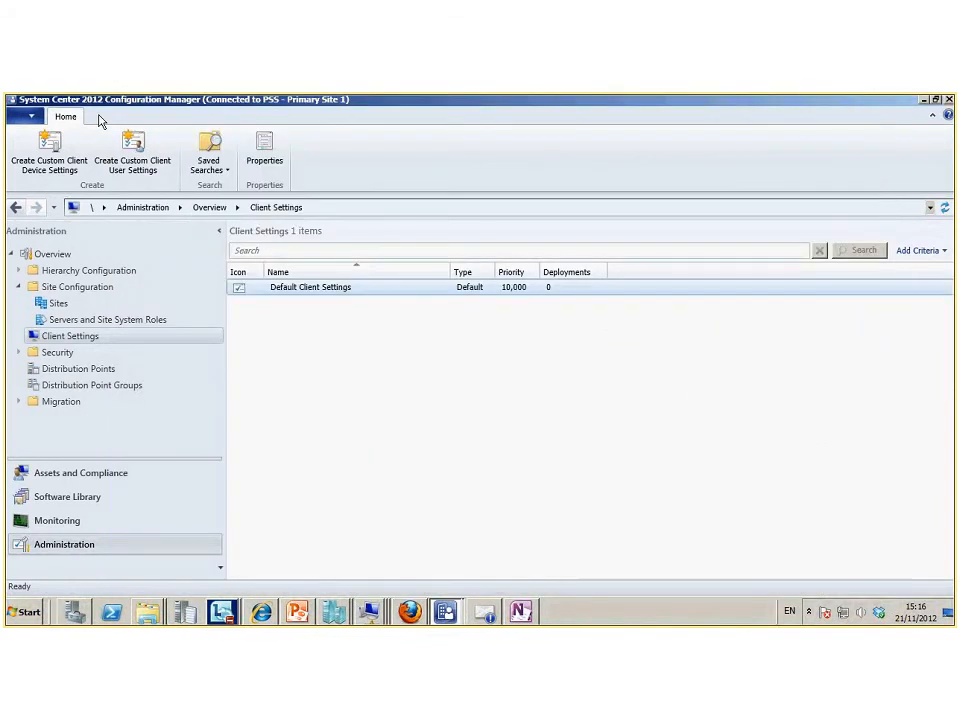
- In the Configuration Manager console, check the Win7 Full pk deployment to win 7 image and that collection's members
click(76, 500)
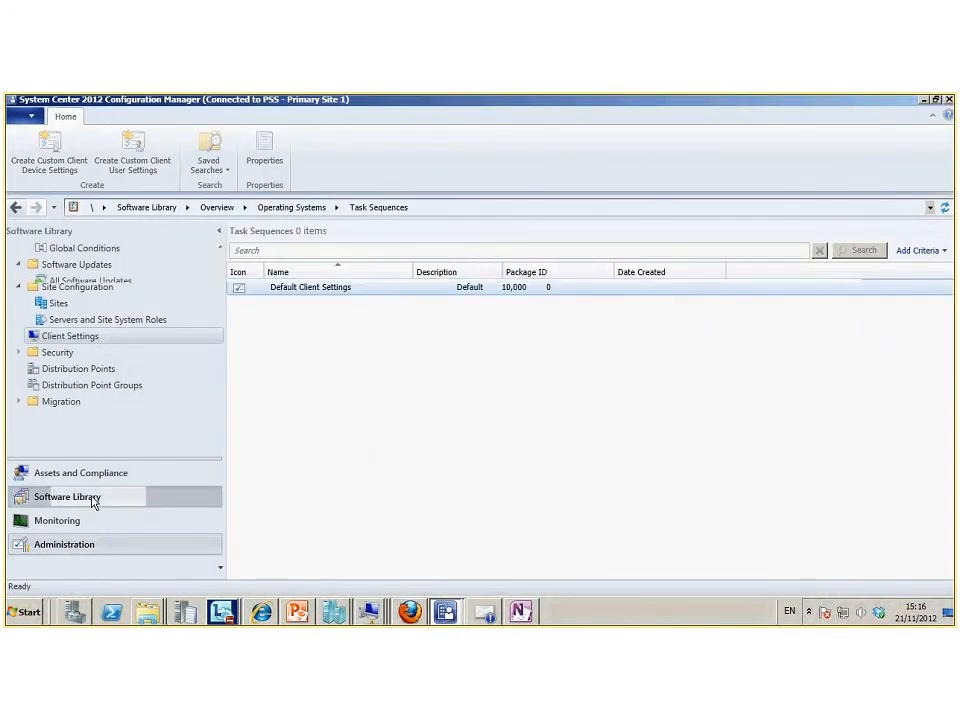
click(340, 526)
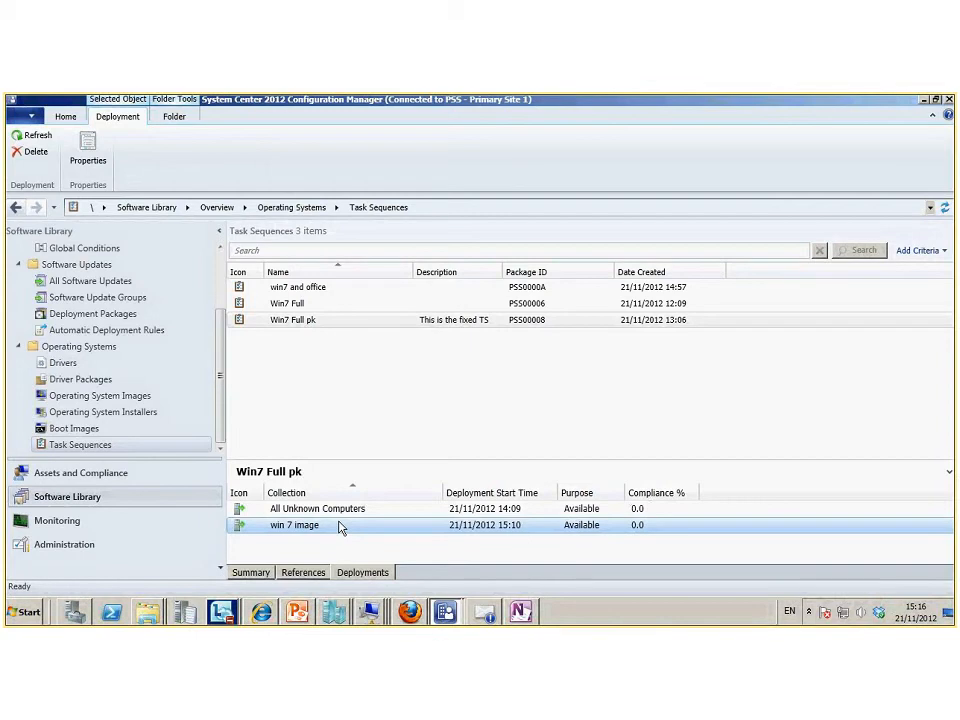
click(66, 481)
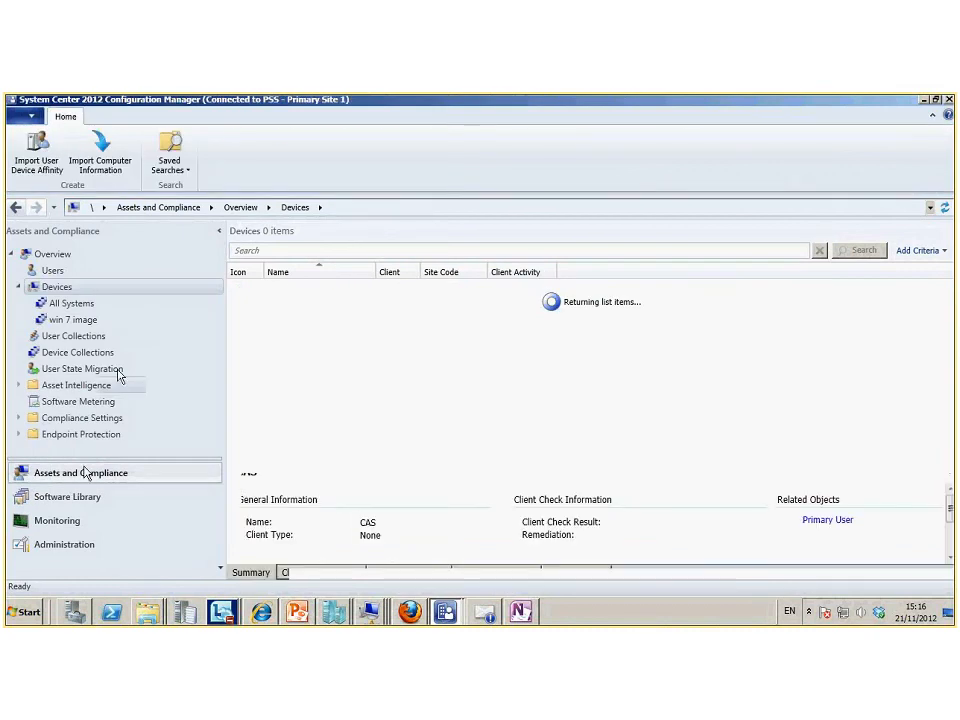
click(84, 325)
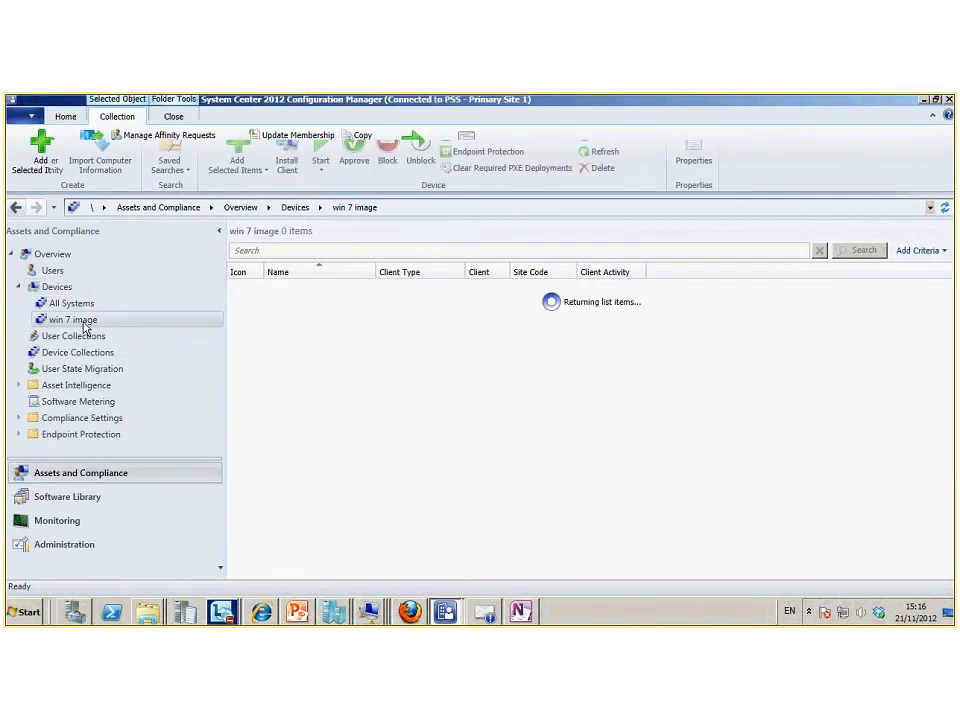
right_click(84, 324)
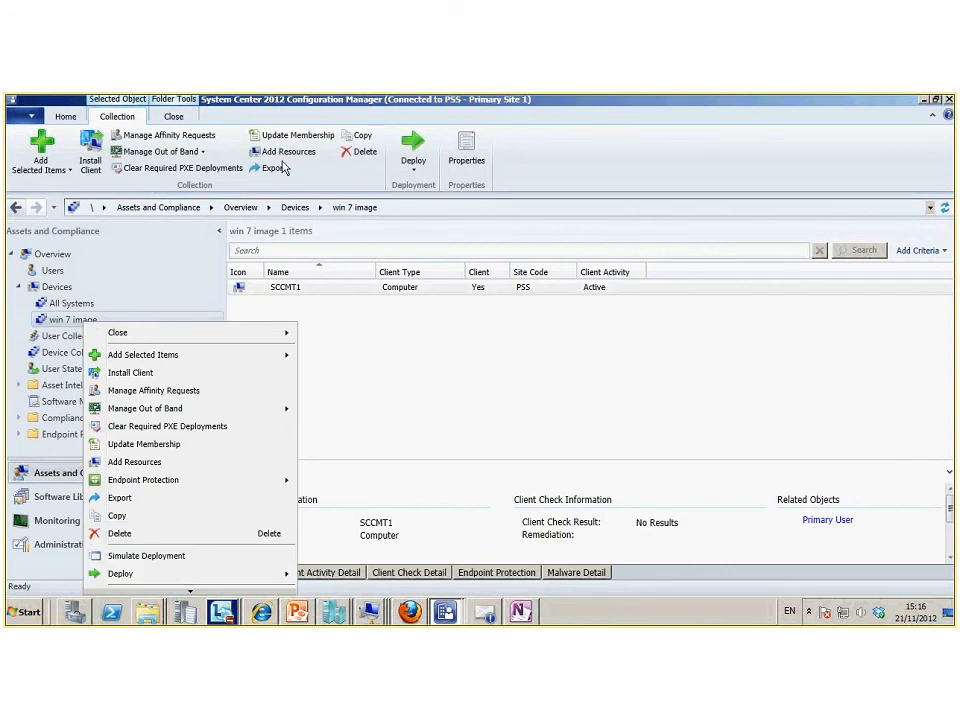
click(66, 323)
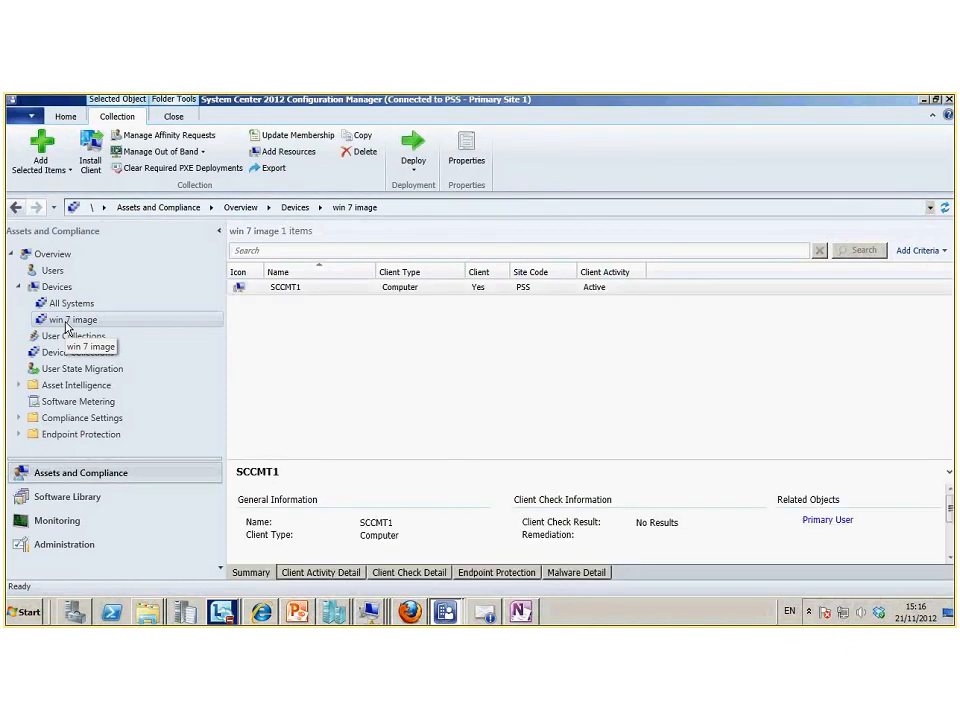
- Add the MININT-HLJ9T5B device to the existing win 7 image device collection
click(57, 287)
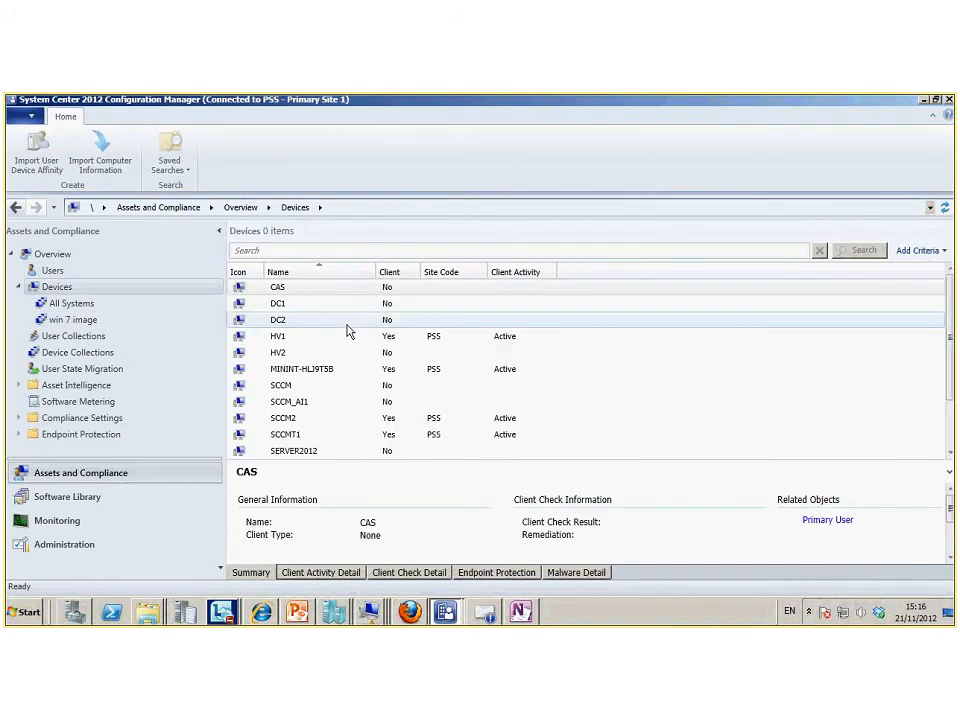
click(315, 372)
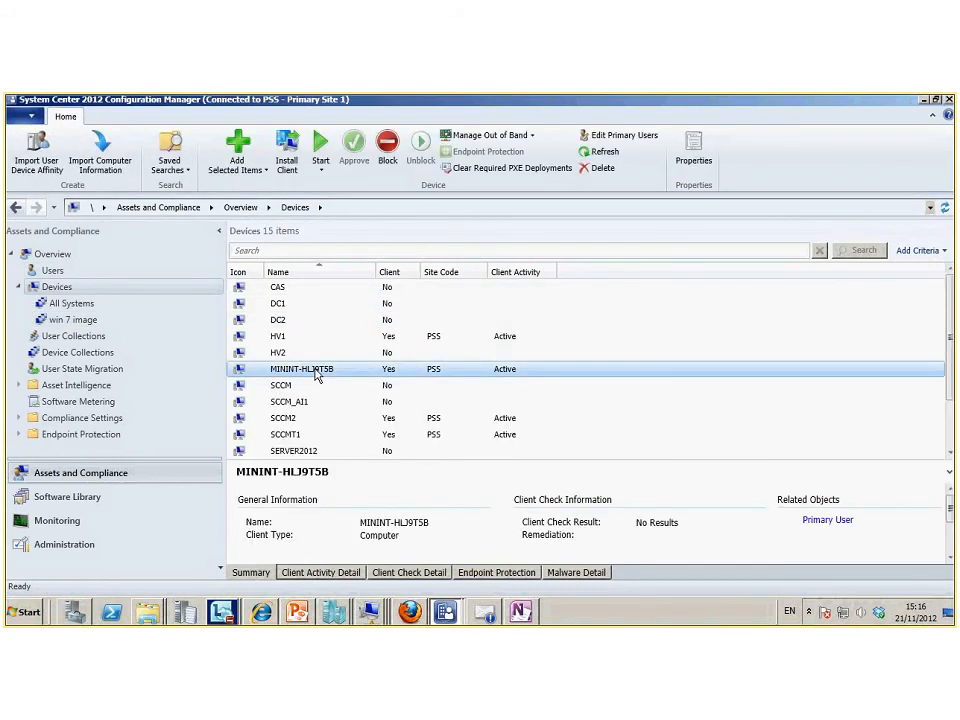
right_click(315, 372)
mouse_move(385, 140)
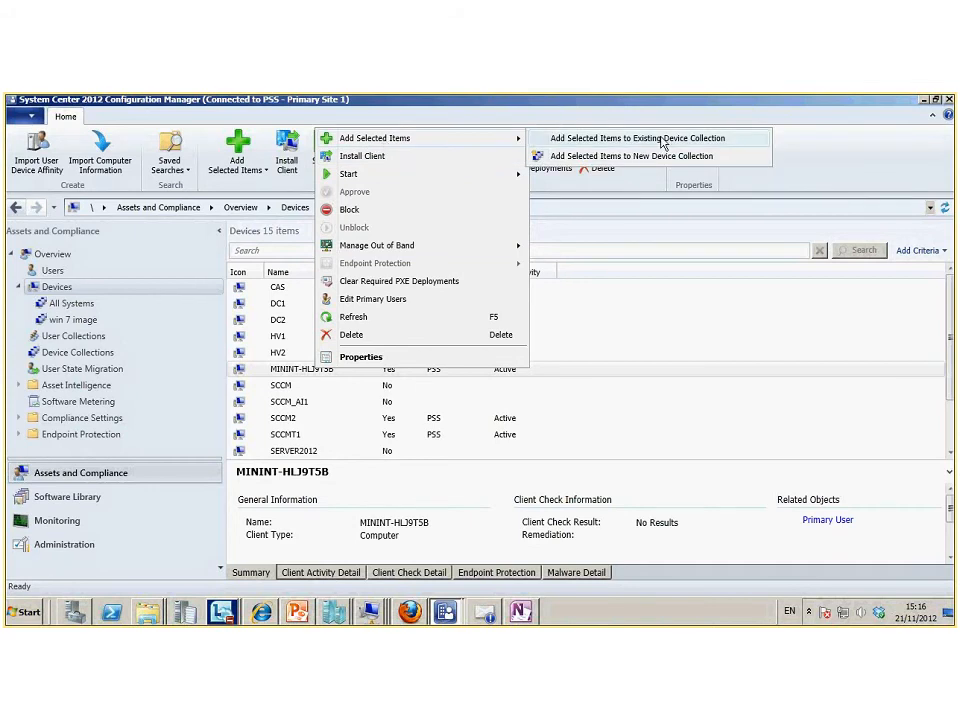
click(662, 144)
click(581, 312)
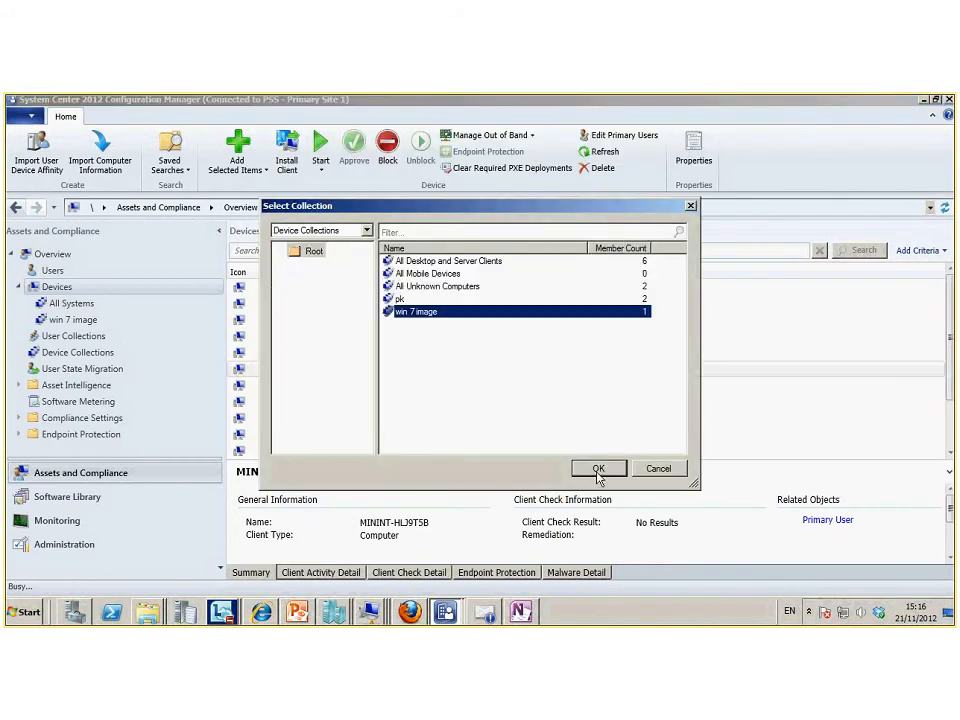
click(598, 469)
- Review the win 7 image collection's members and the deployments assigned in its properties, leaving them without changes
click(75, 320)
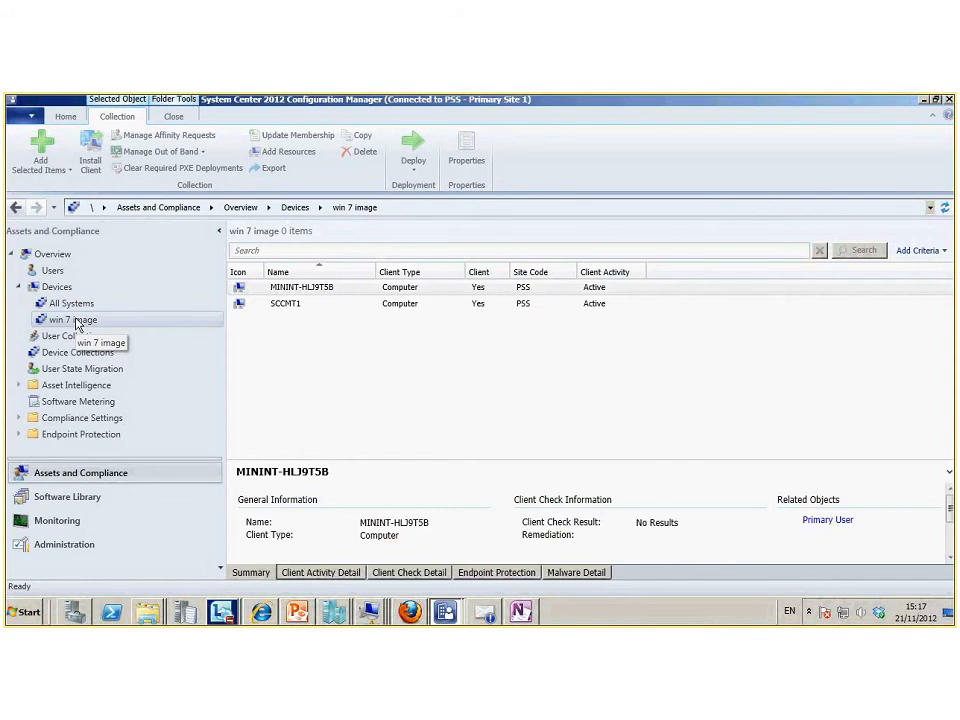
right_click(75, 320)
mouse_move(186, 588)
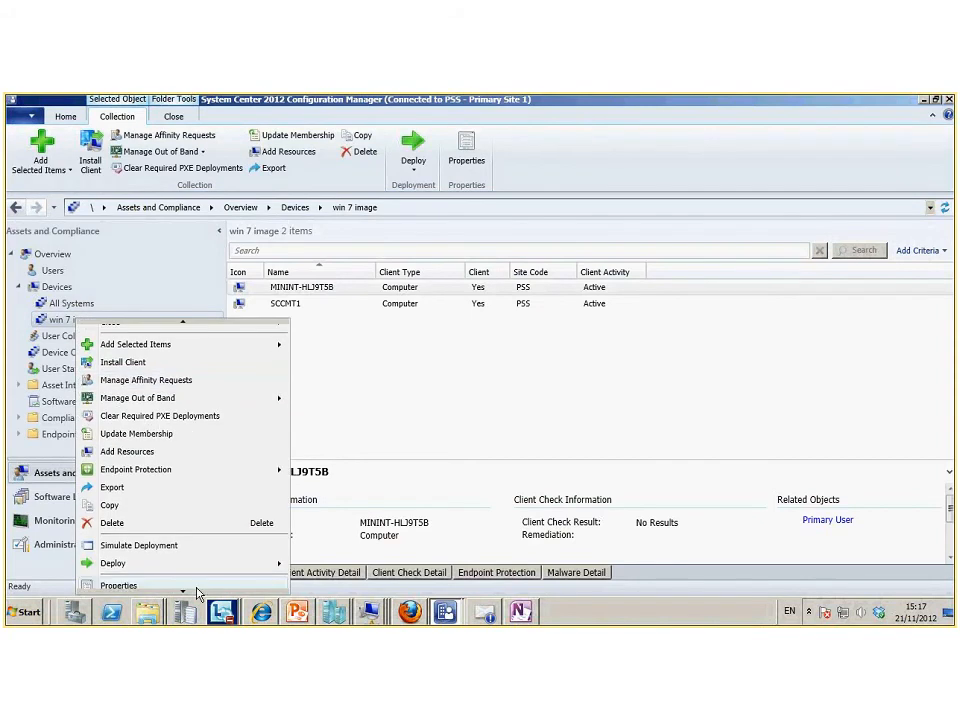
click(150, 583)
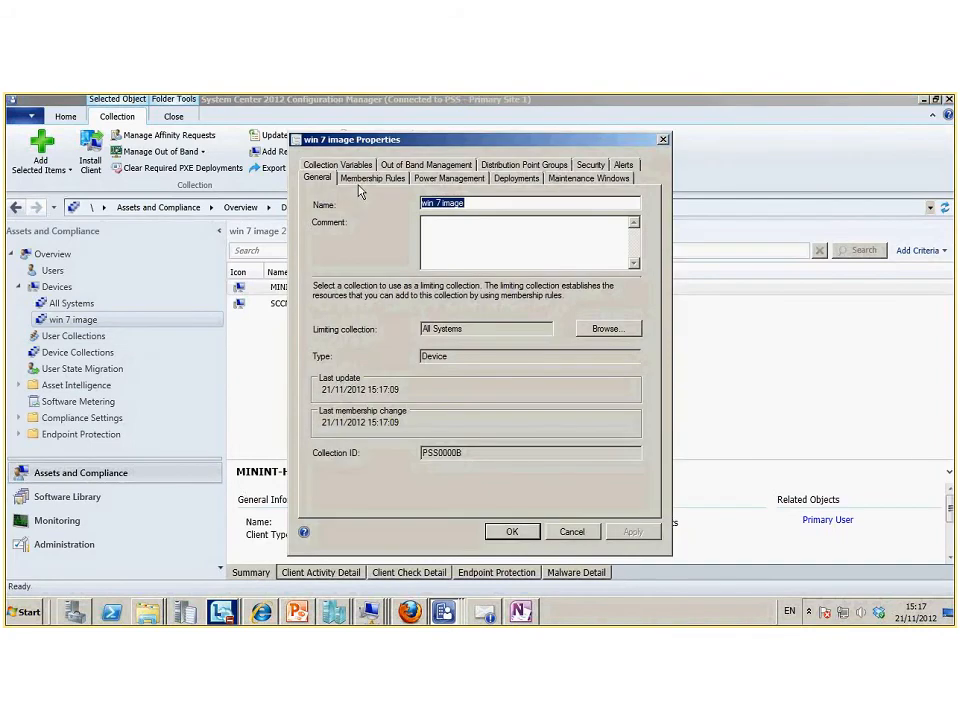
click(515, 178)
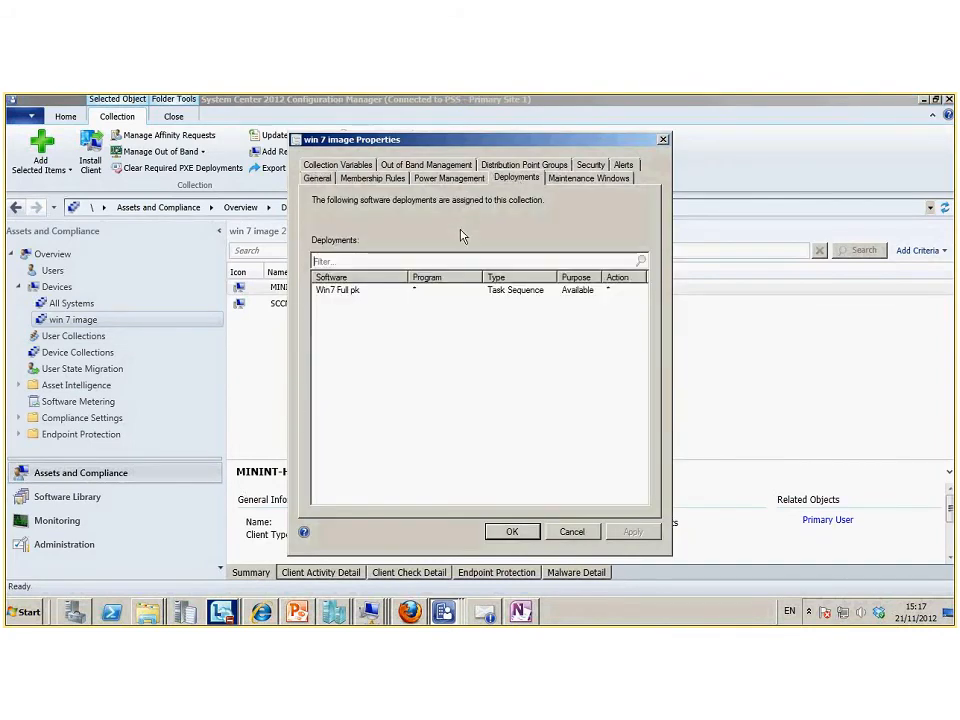
click(348, 291)
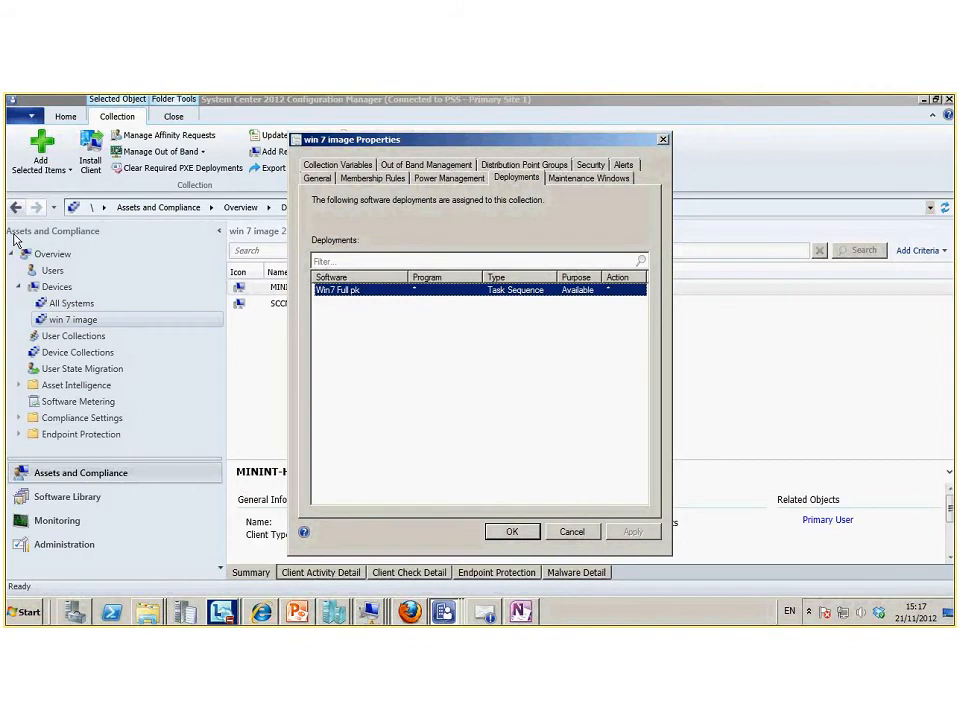
key(Escape)
- Switch to the SCCM_PXE virtual machine and run its client's Machine Policy Retrieval & Evaluation Cycle
mouse_move(370, 623)
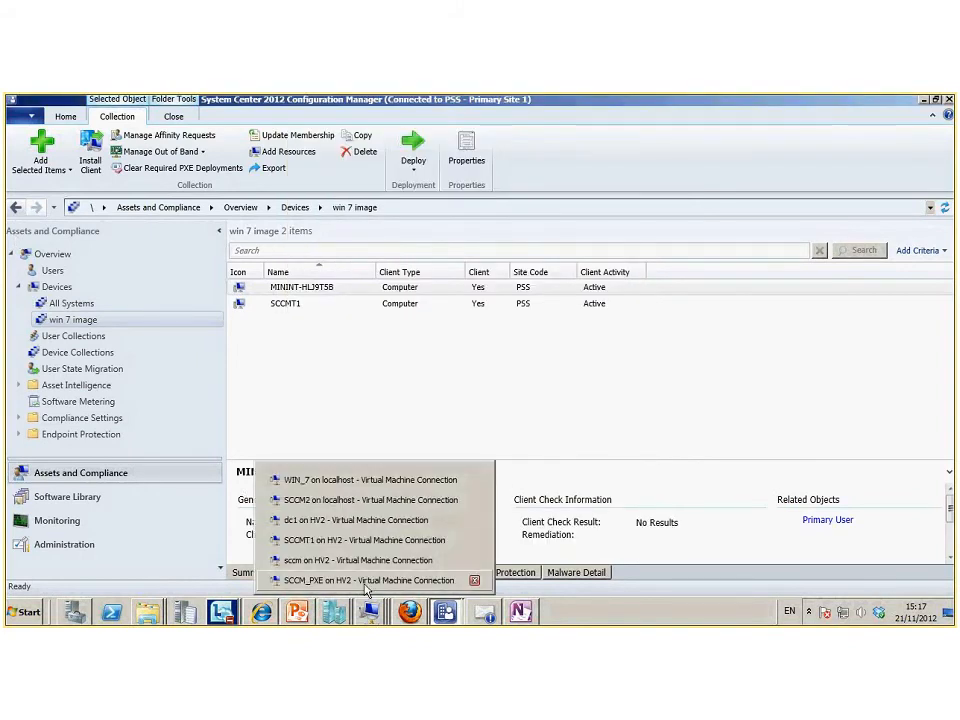
click(366, 580)
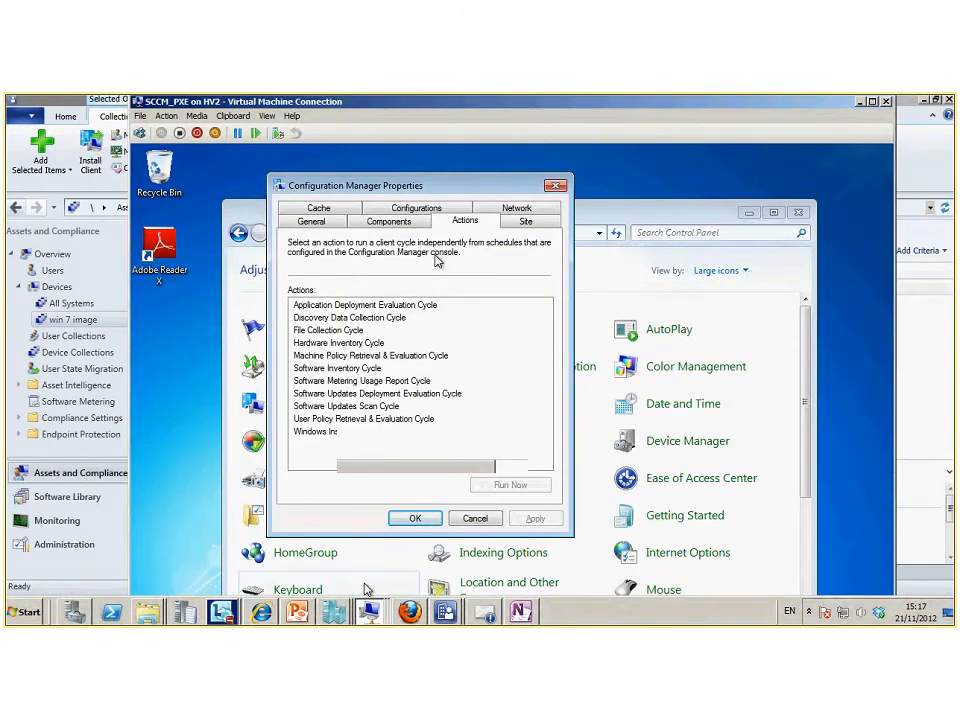
click(519, 486)
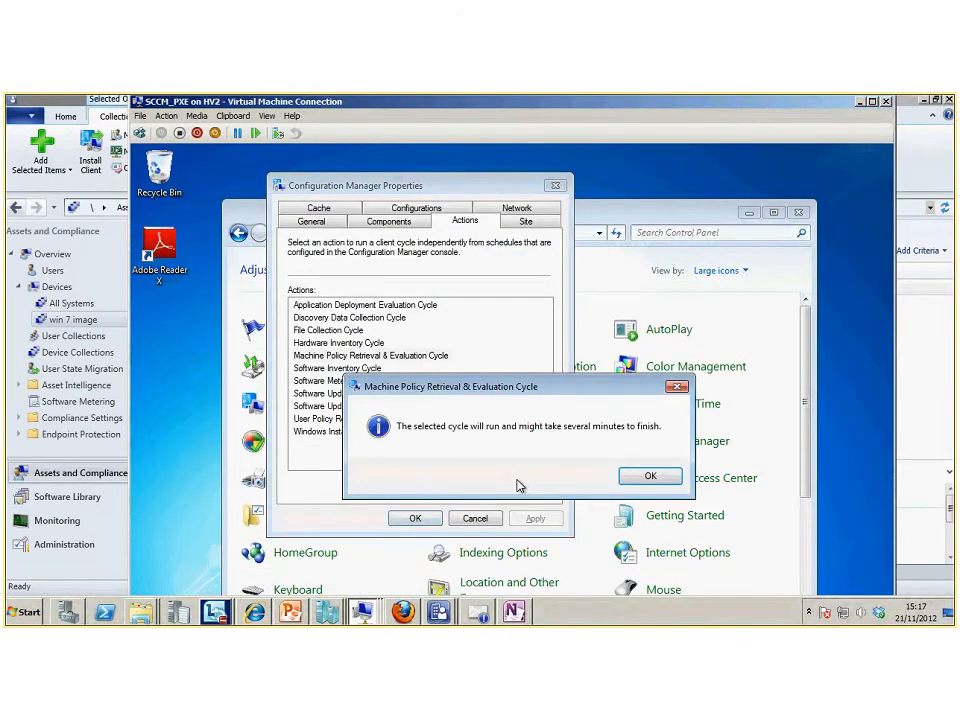
click(648, 477)
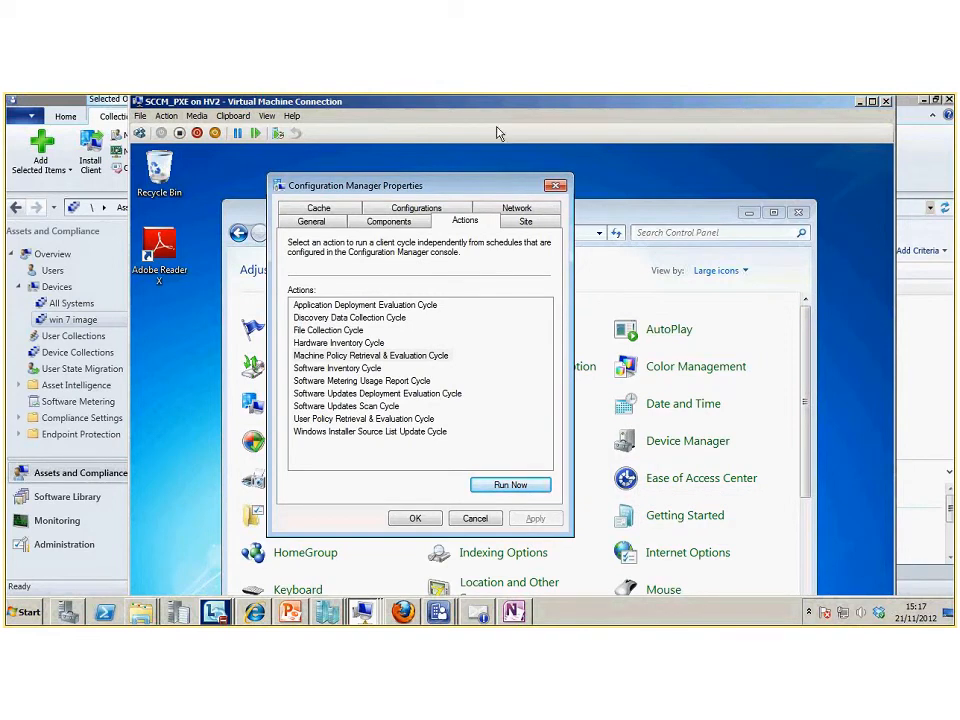
- Open Software Center on SCCM_PXE in an enlarged window, and compare its available software with that on the SCCMT1 machine
click(872, 103)
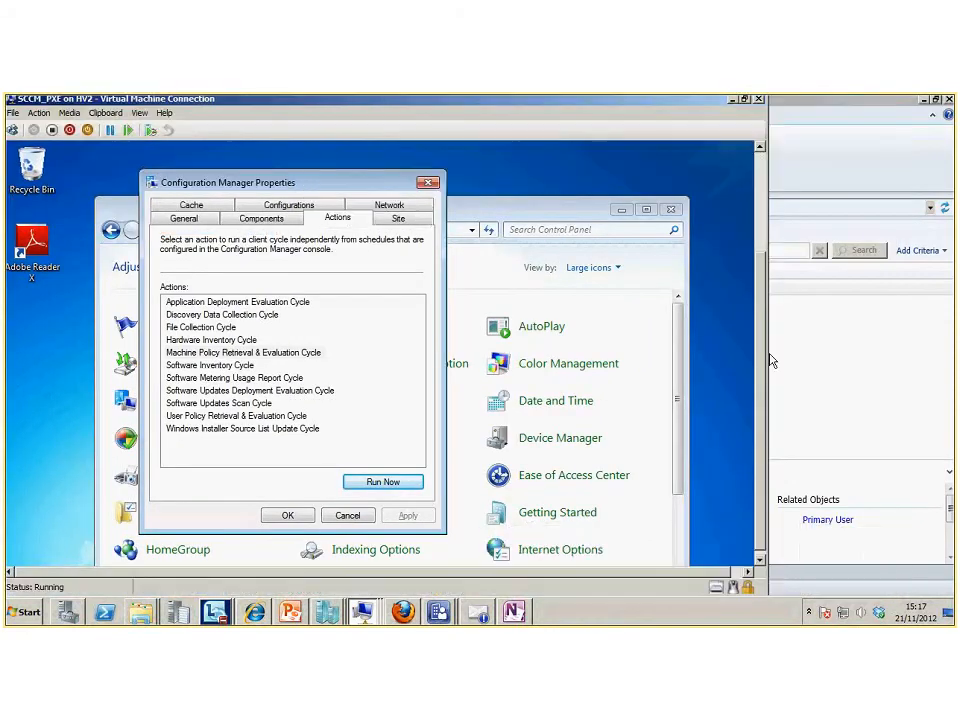
click(26, 548)
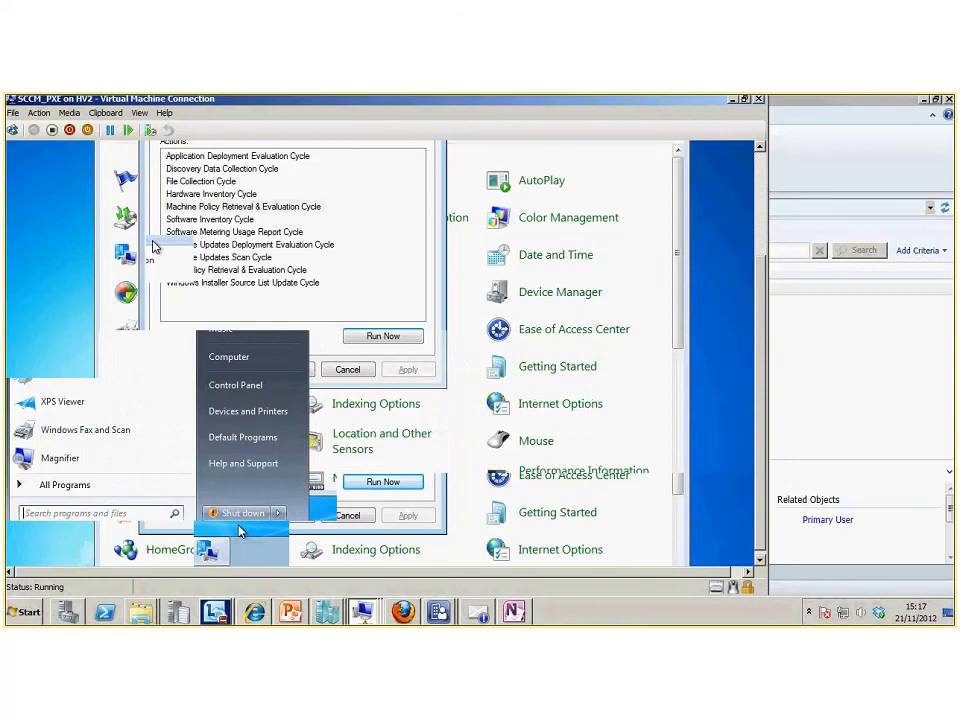
click(20, 485)
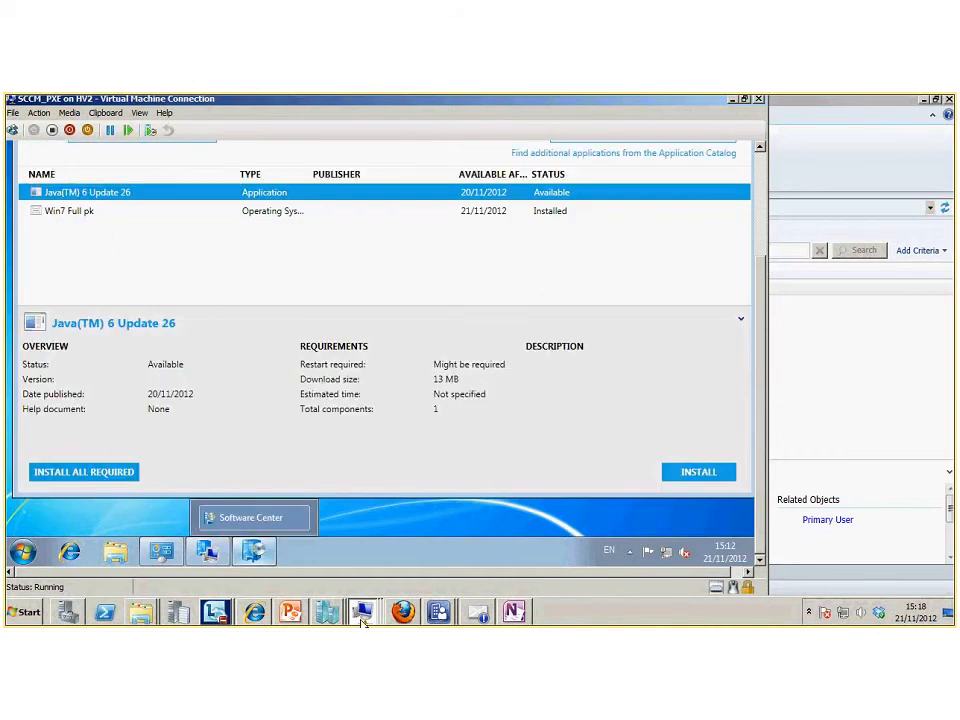
mouse_move(362, 619)
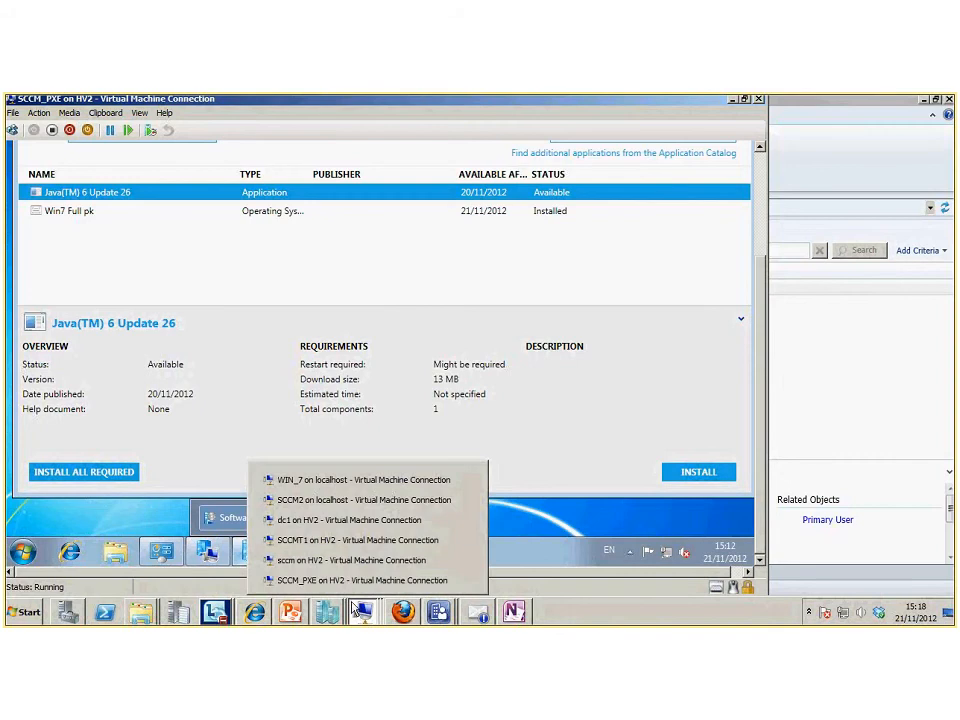
click(342, 545)
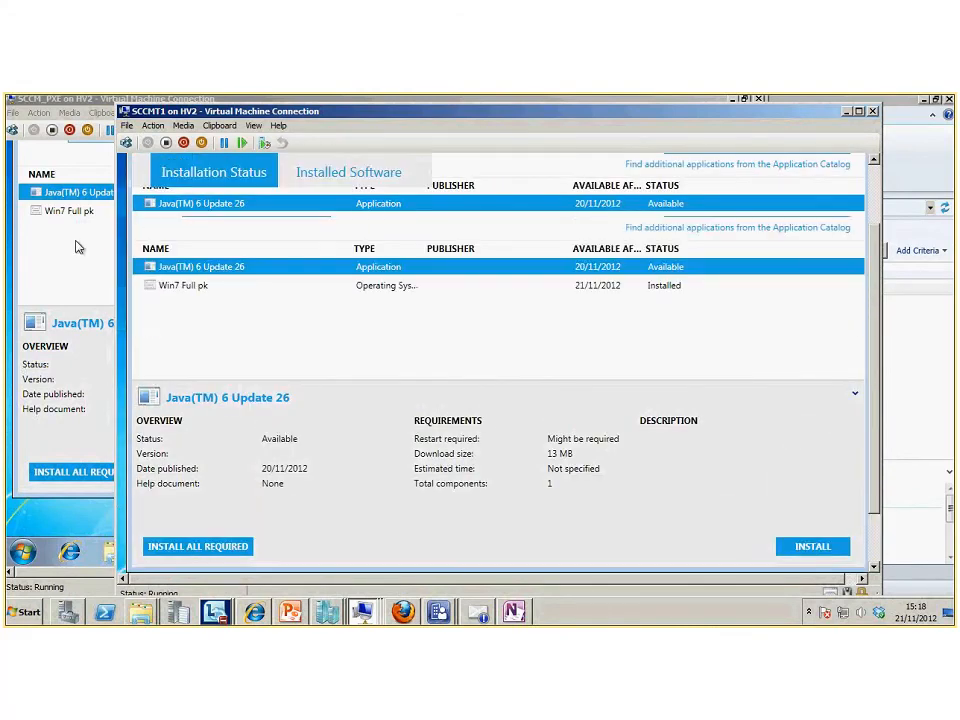
click(7, 98)
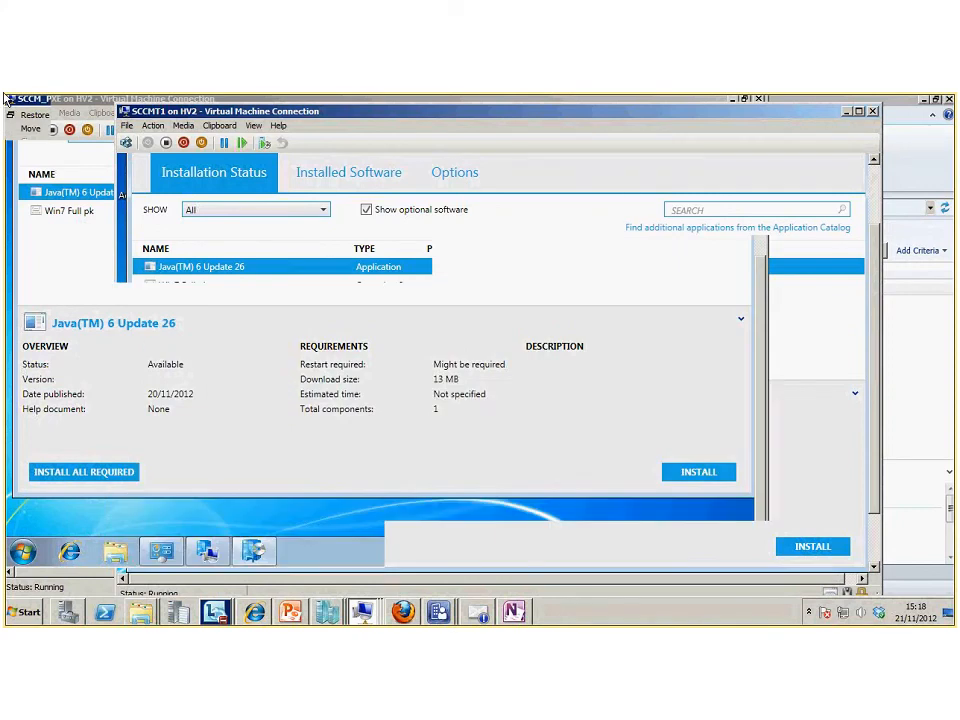
- Reinstall the Win7 Full pk operating system from Software Center on SCCM_PXE, confirming the installation of the new operating system
click(104, 211)
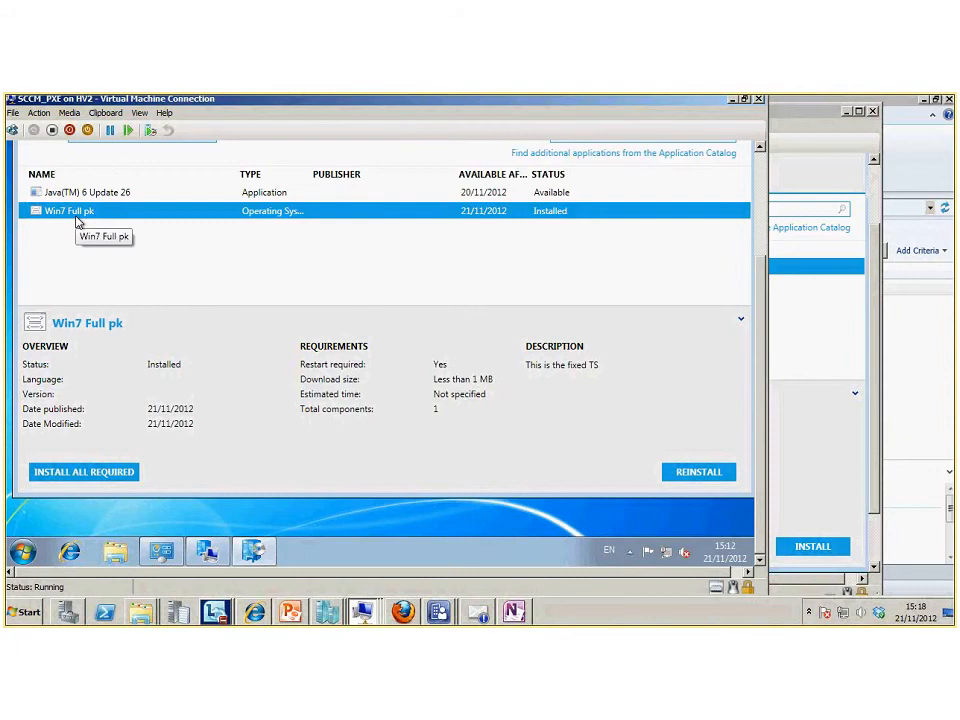
click(700, 478)
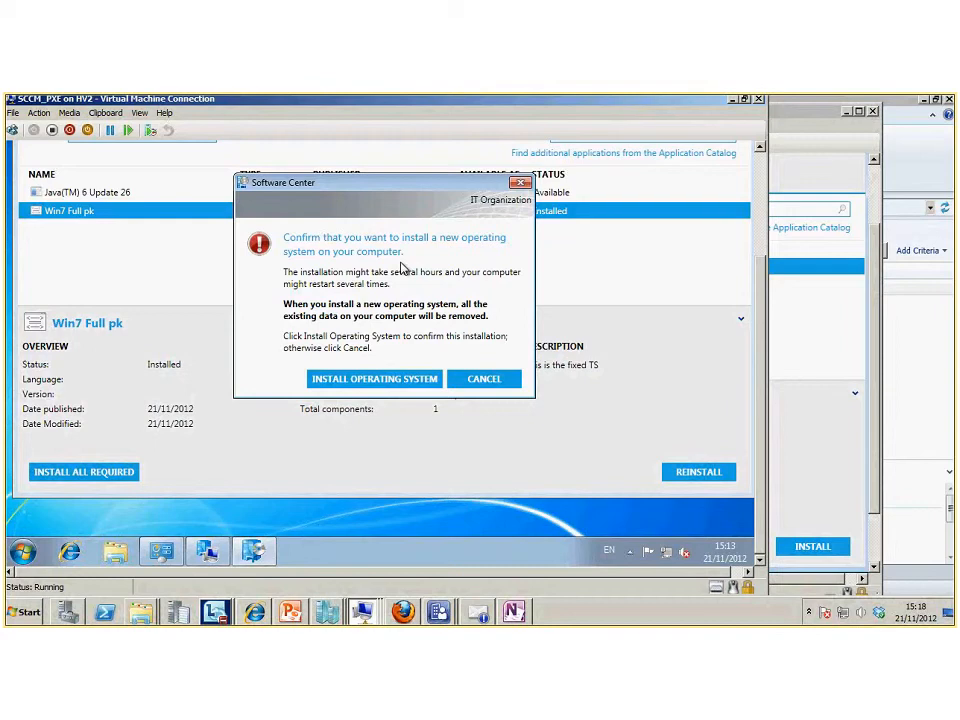
click(367, 379)
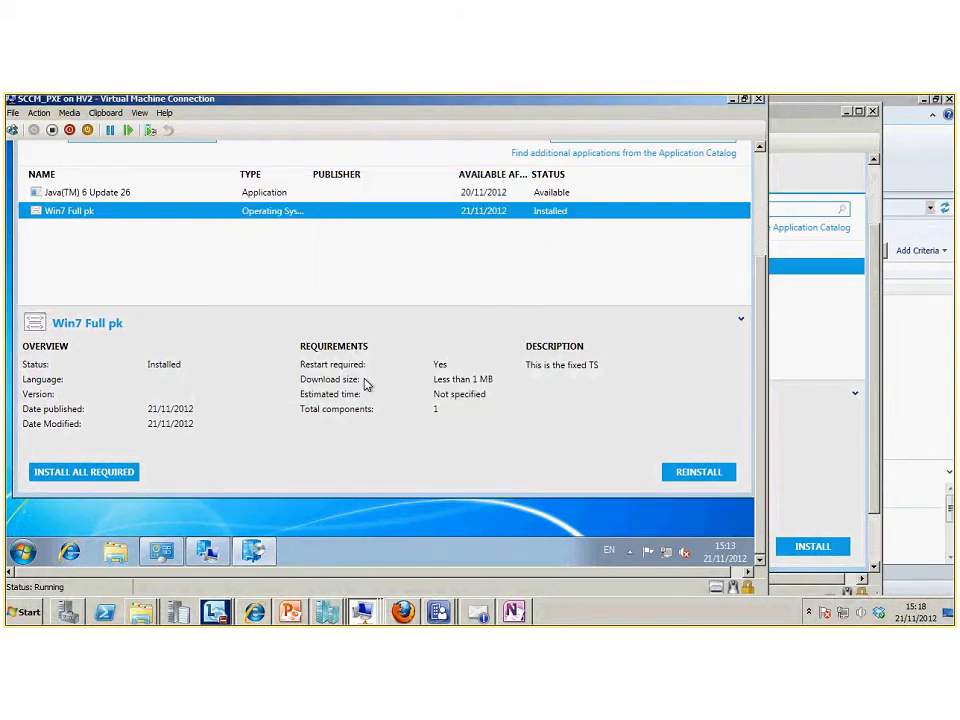
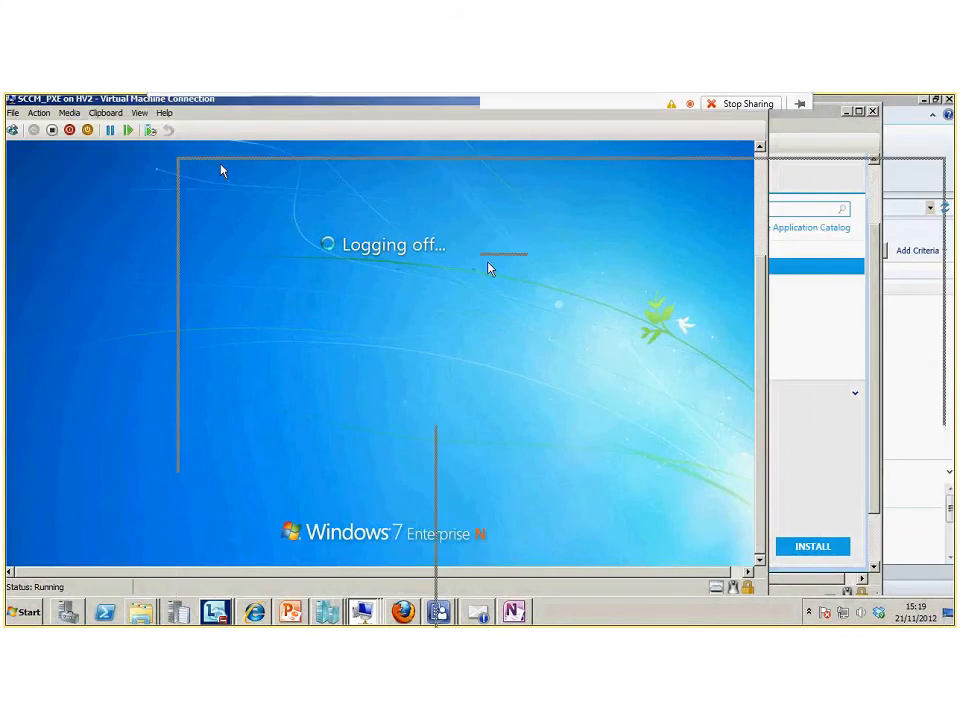
- Rearrange the virtual machine windows to follow the Win7 Full pk installation on SCCM_PXE, and return to the Configuration Manager console
drag(490, 268, 902, 351)
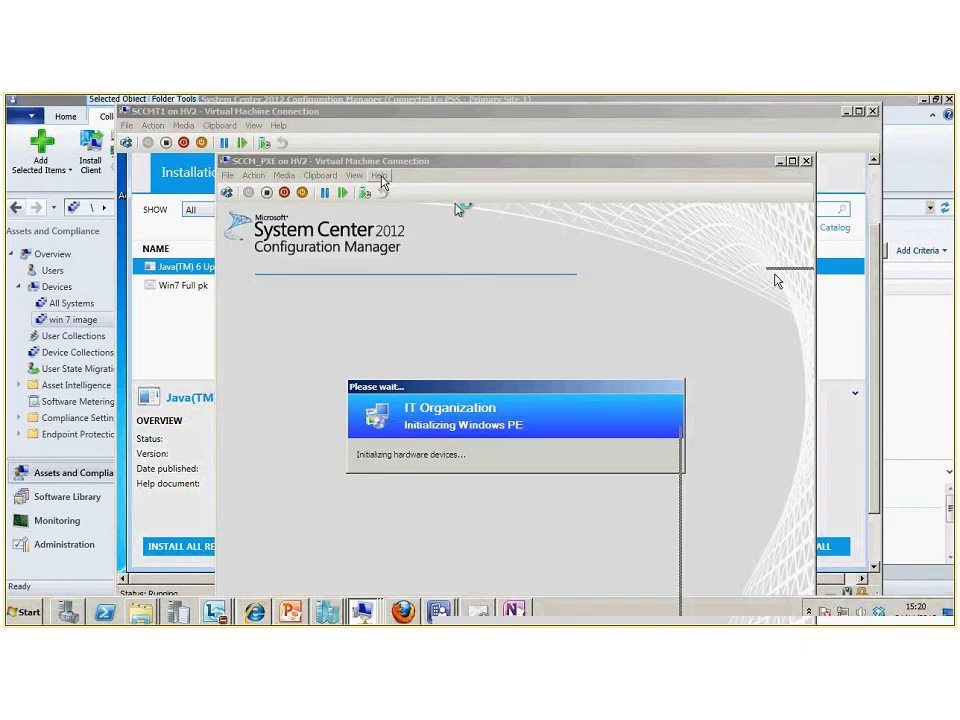
drag(311, 161, 936, 320)
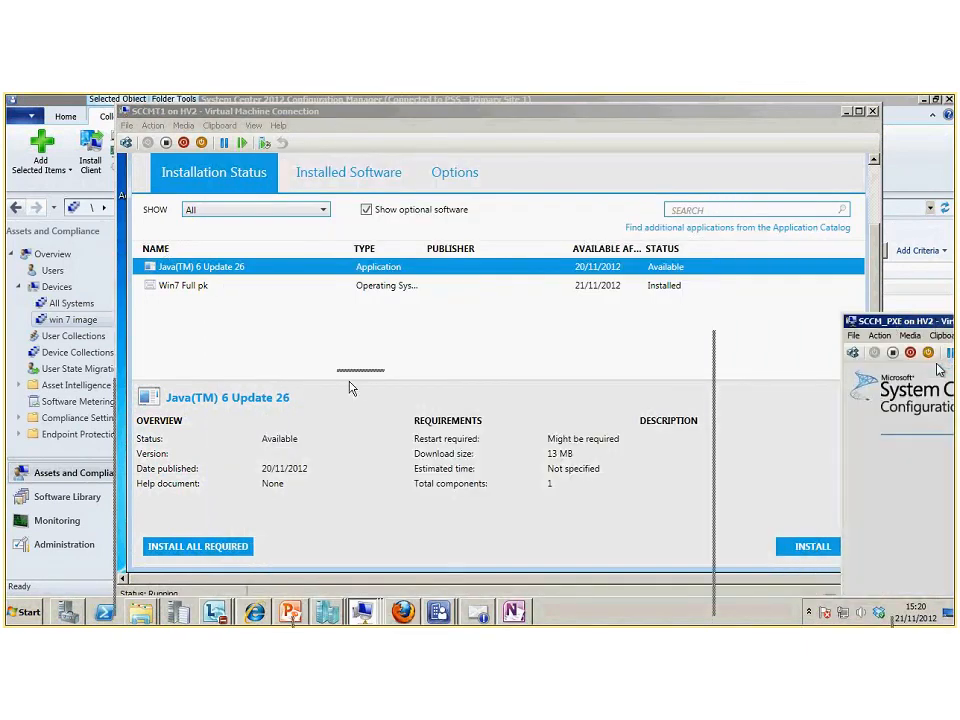
drag(893, 326, 293, 293)
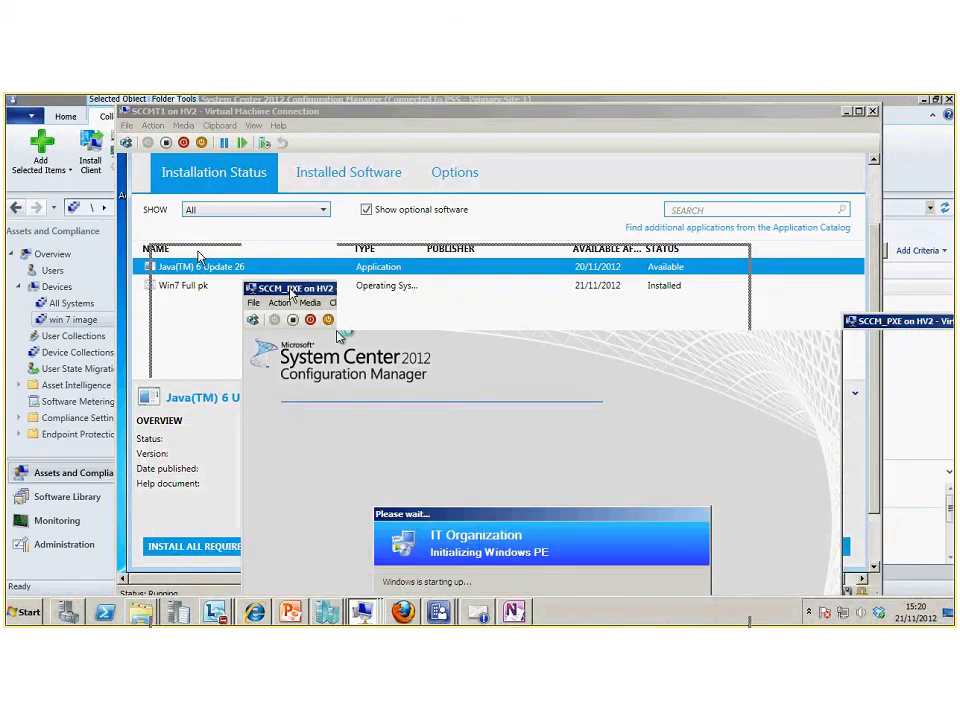
drag(290, 294, 947, 405)
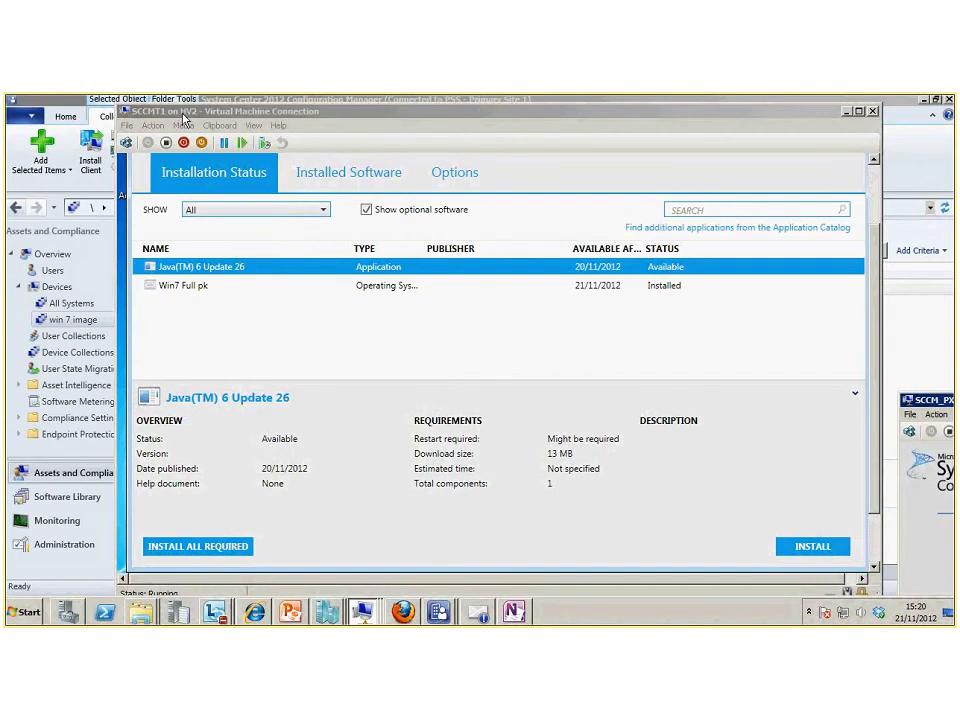
drag(175, 117, 216, 408)
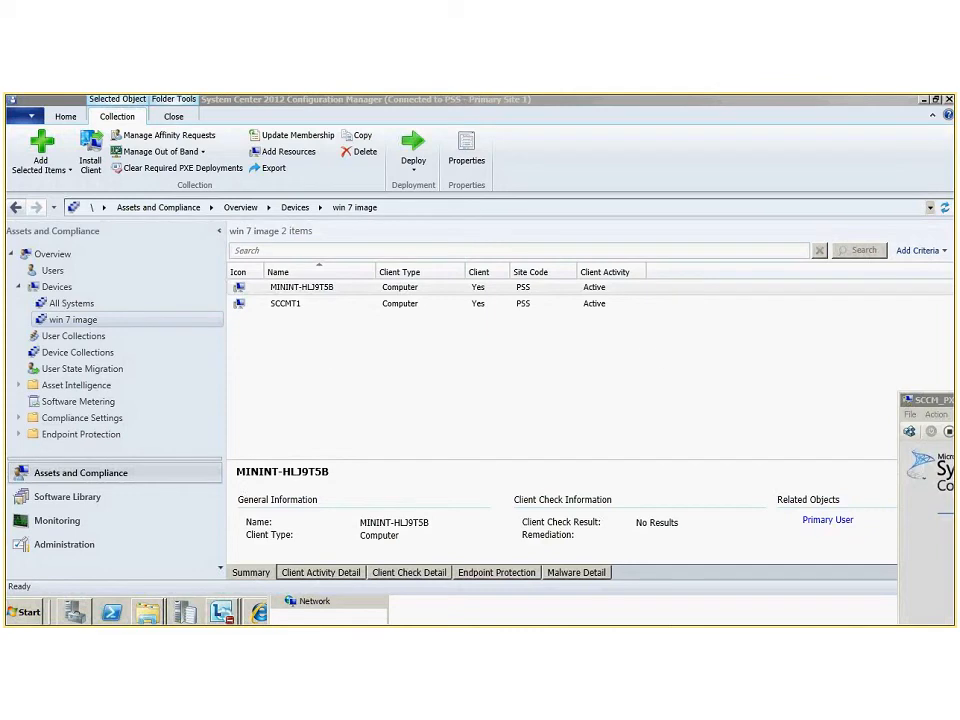
drag(948, 400, 517, 270)
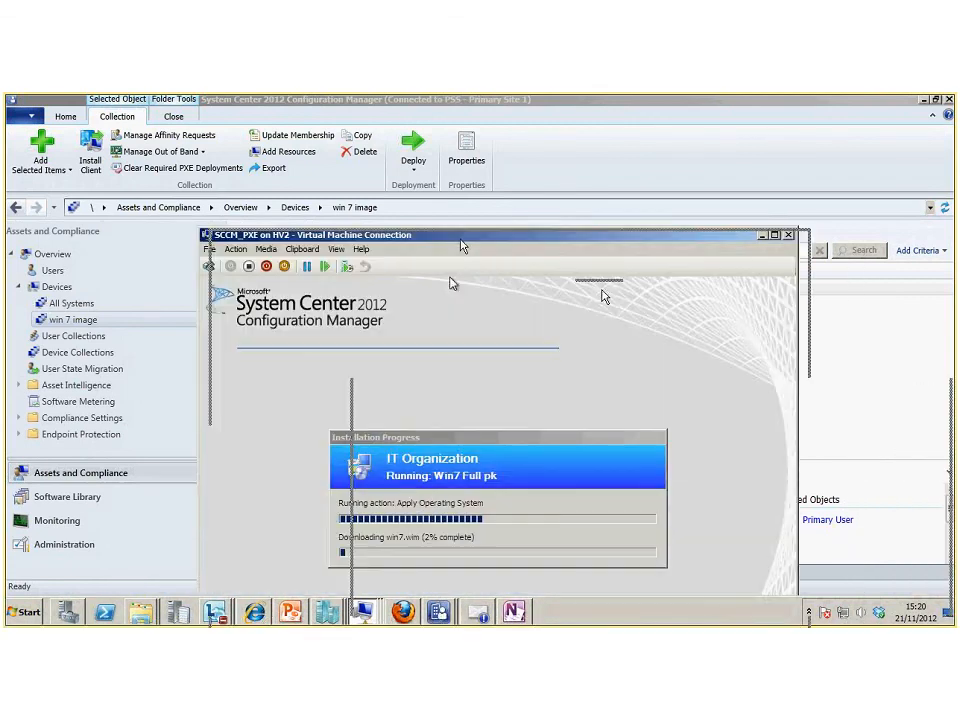
click(774, 234)
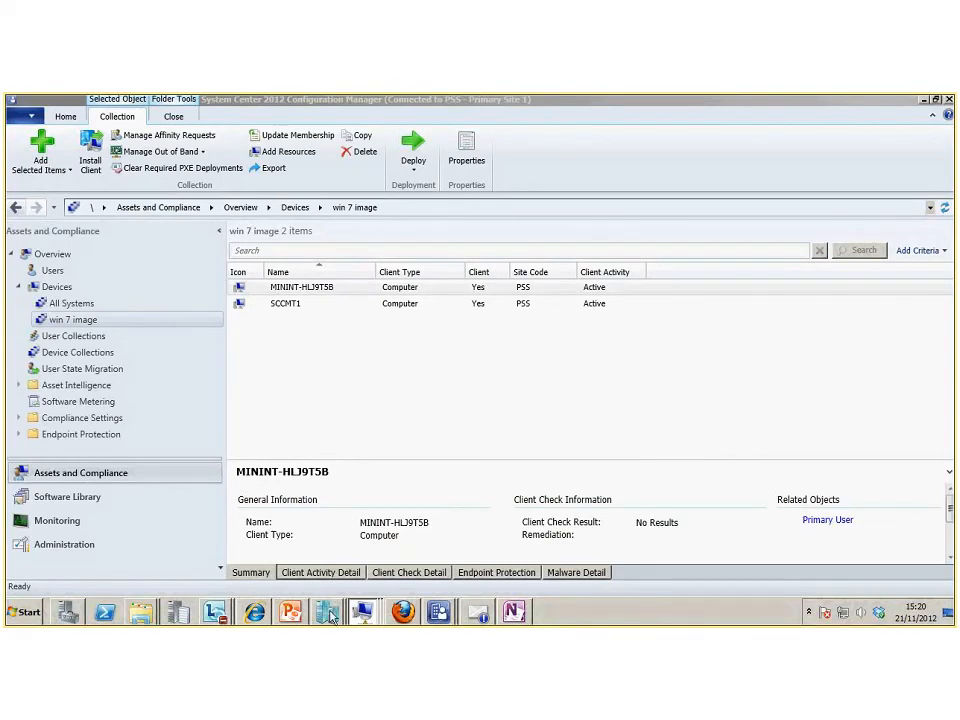
click(362, 618)
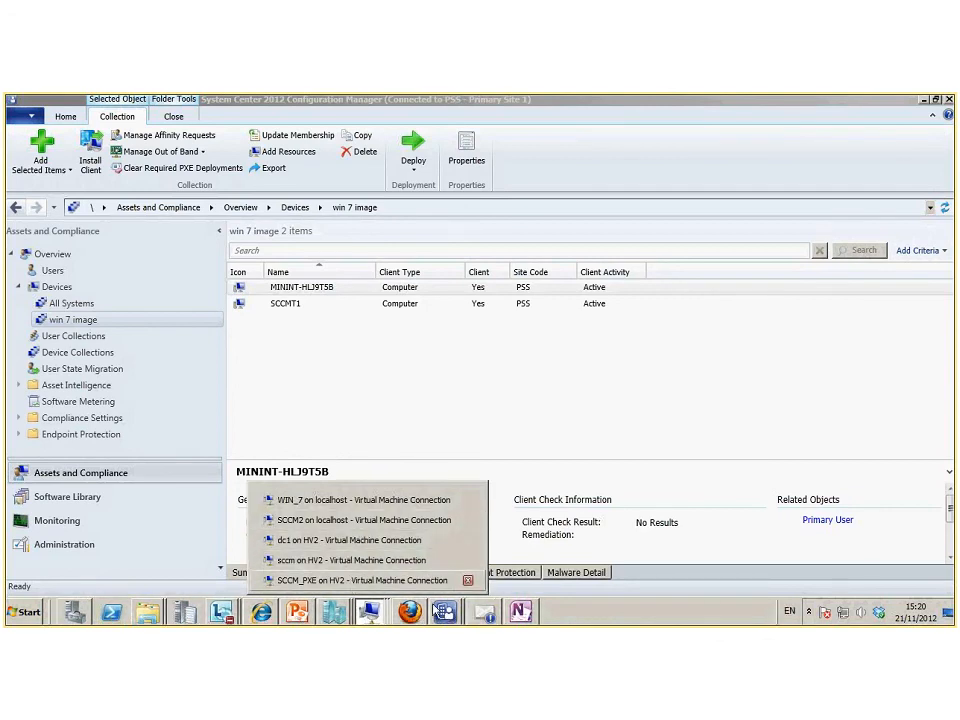
click(351, 420)
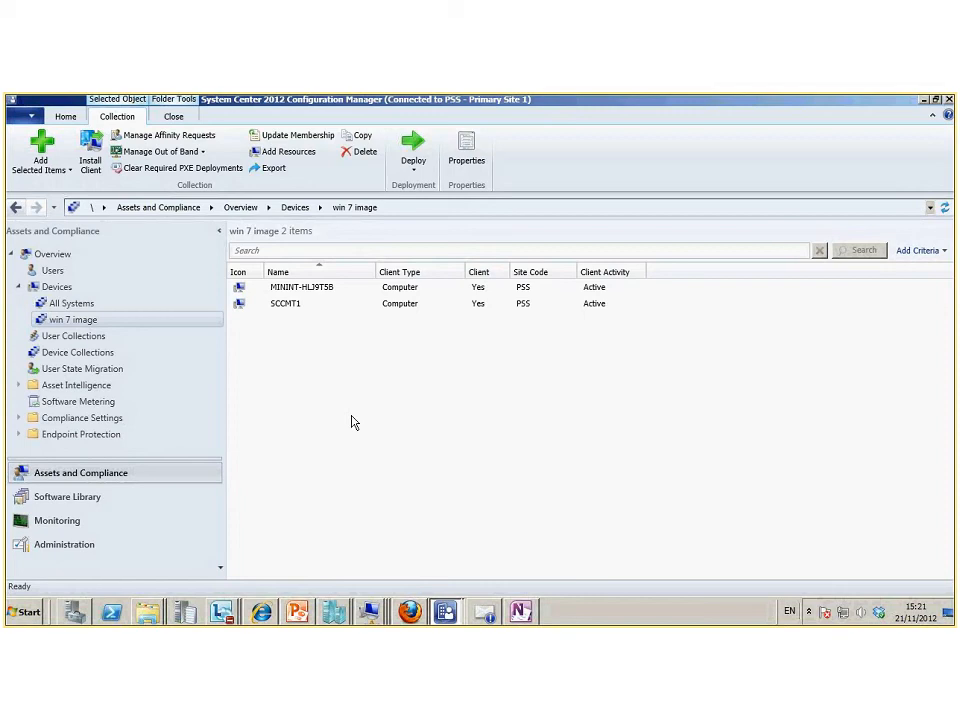
- Review the All Software Updates list in the Software Library, including the Downloaded and Deployed columns
click(55, 506)
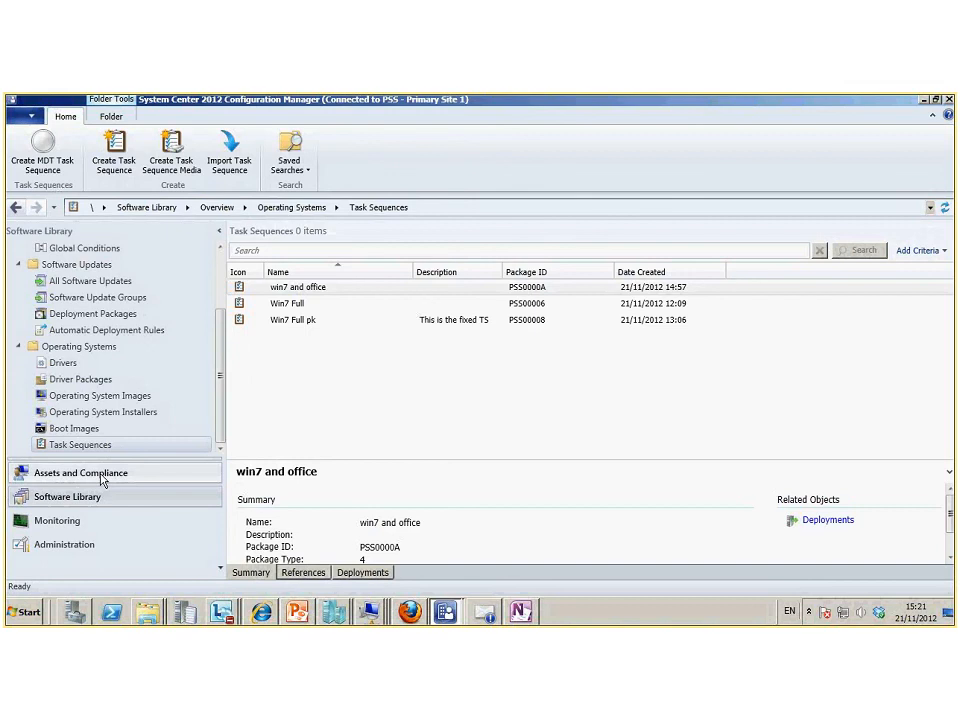
drag(221, 347, 221, 332)
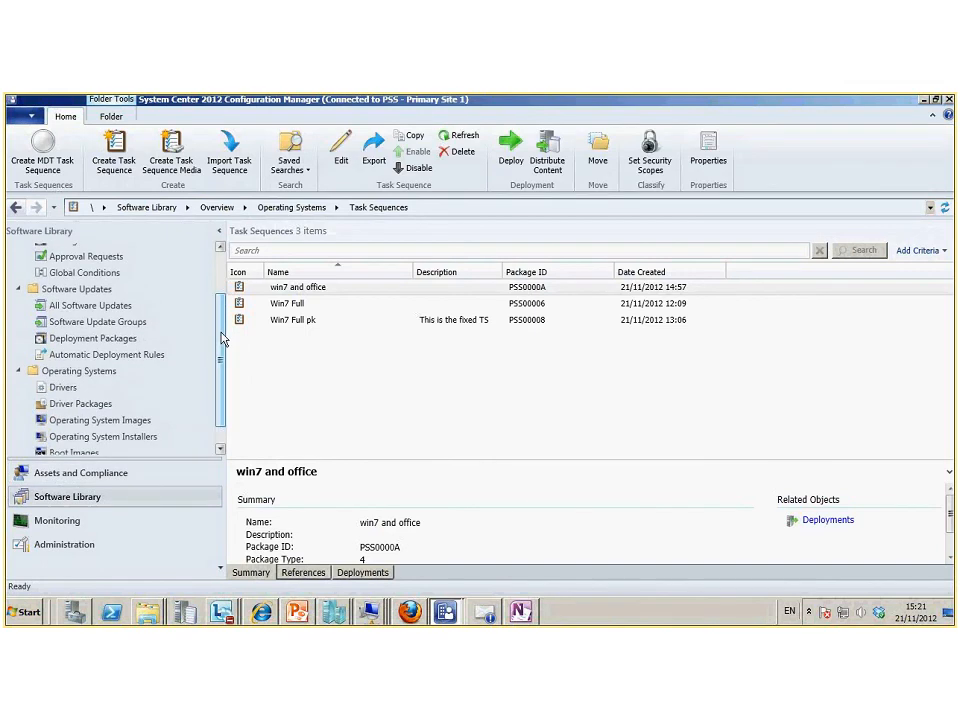
click(97, 313)
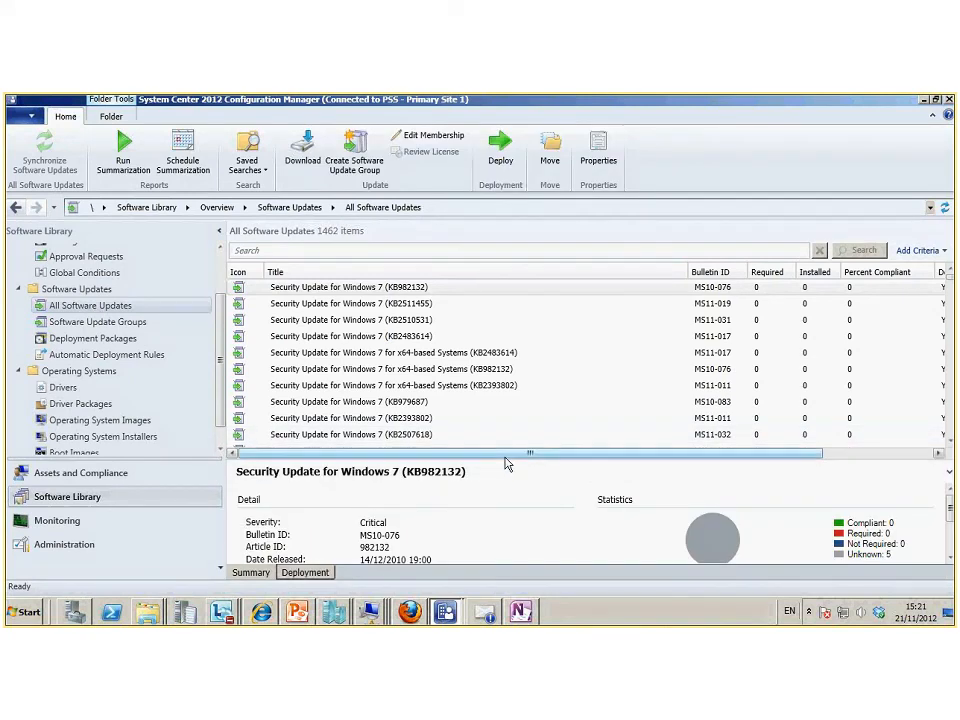
drag(506, 456, 617, 460)
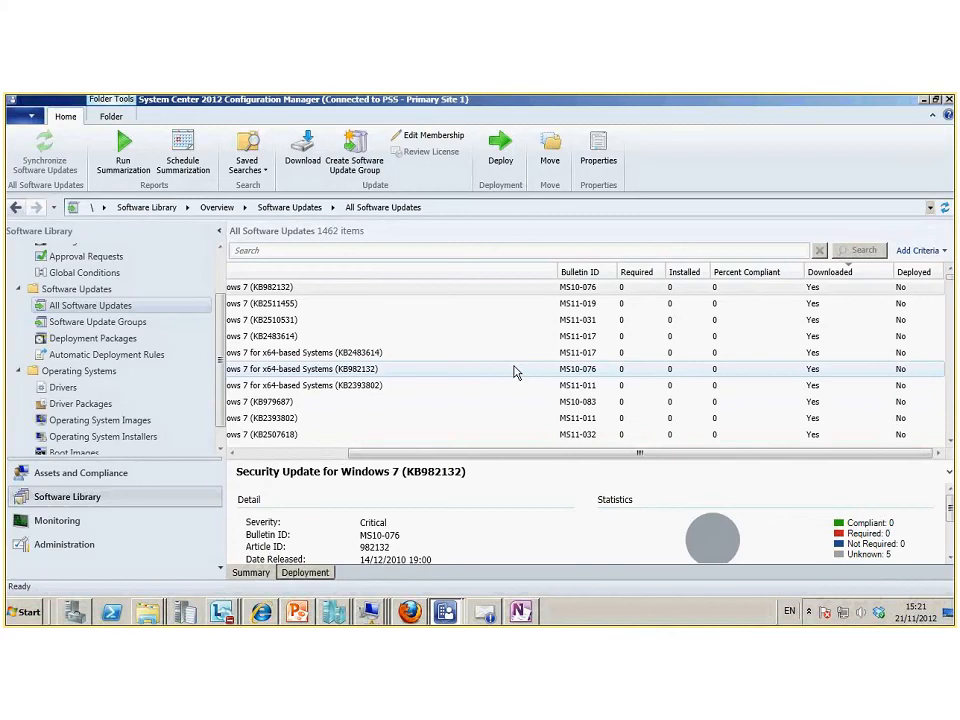
- Start scheduling updates for the win7 operating system image, with all listed X64 software updates selected
click(92, 421)
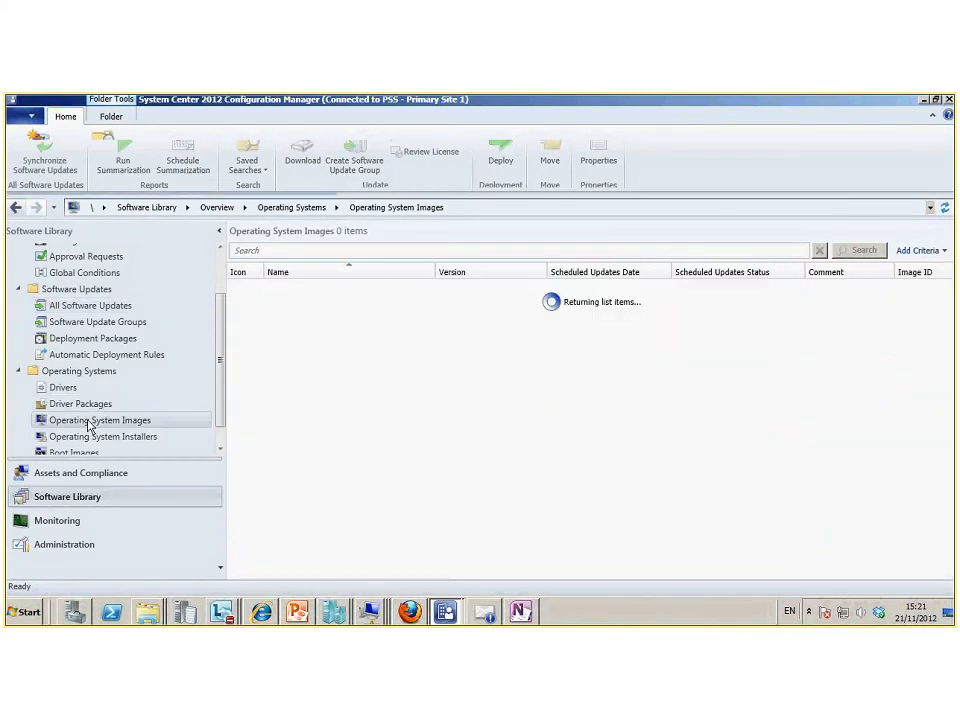
click(283, 289)
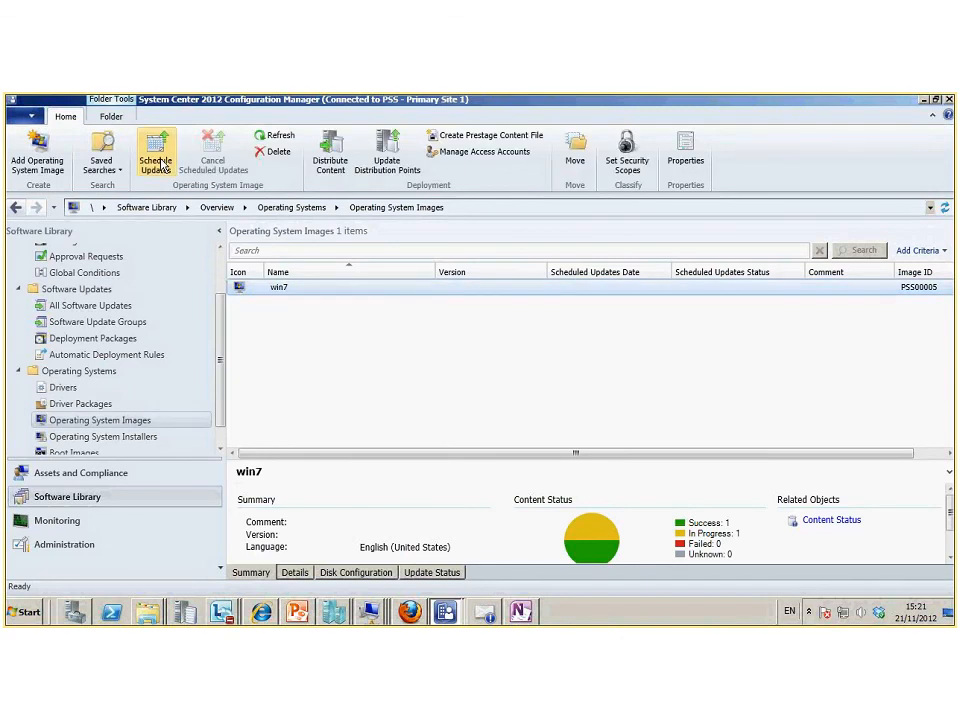
click(160, 165)
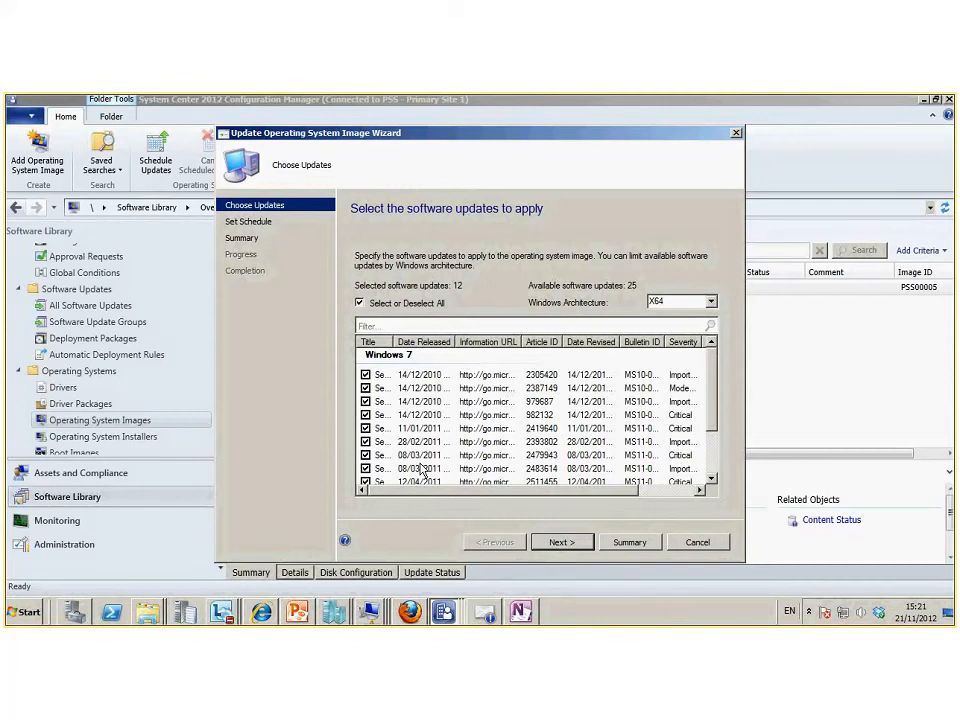
drag(711, 375, 660, 538)
click(561, 542)
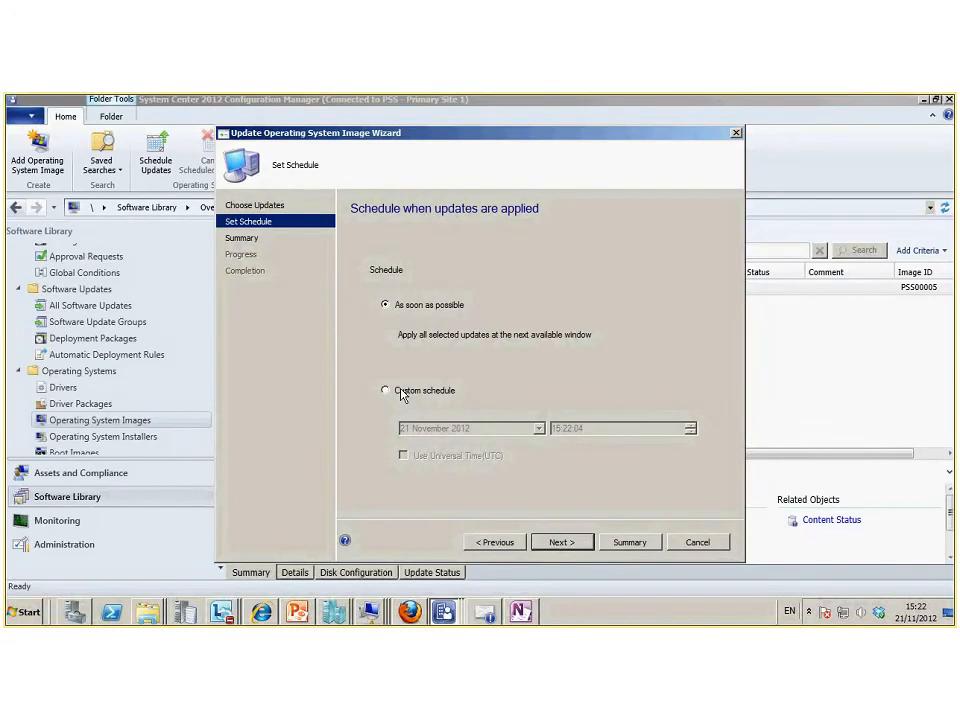
- Give the win7 image updates a custom schedule of 21 November 2012 at 15:27 and complete the Update Operating System Image Wizard
click(402, 394)
click(566, 428)
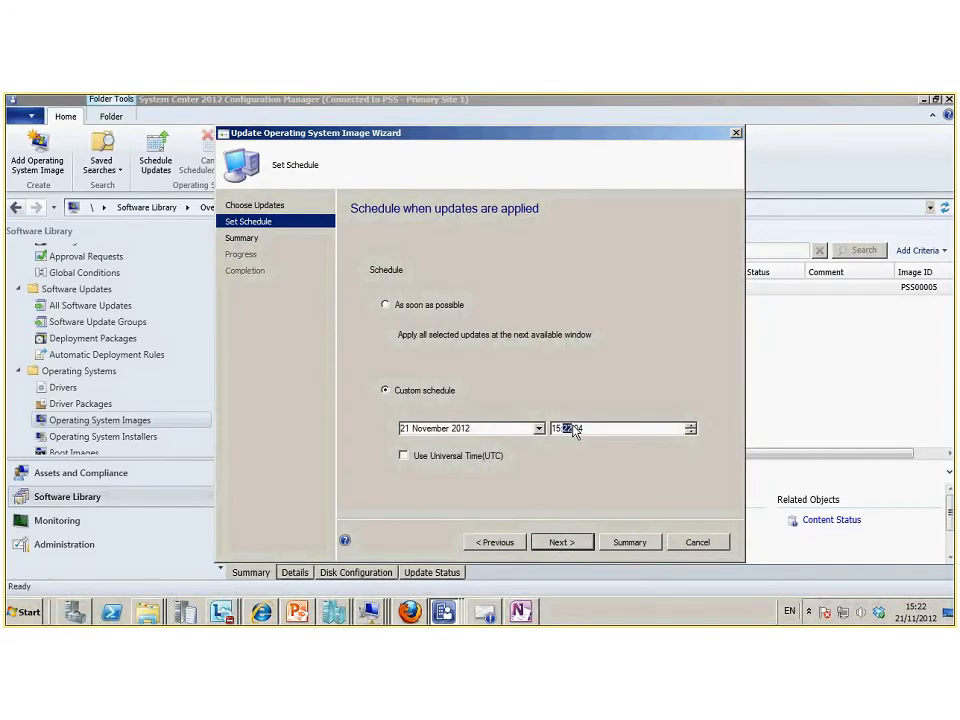
click(690, 426)
click(690, 426)
click(563, 543)
click(563, 543)
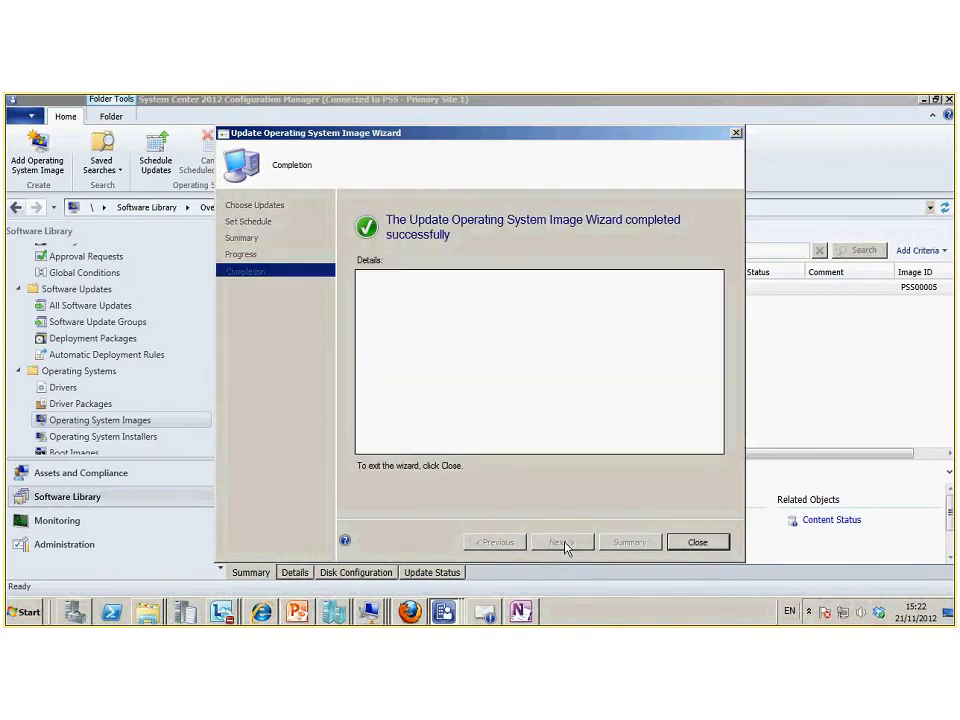
click(700, 545)
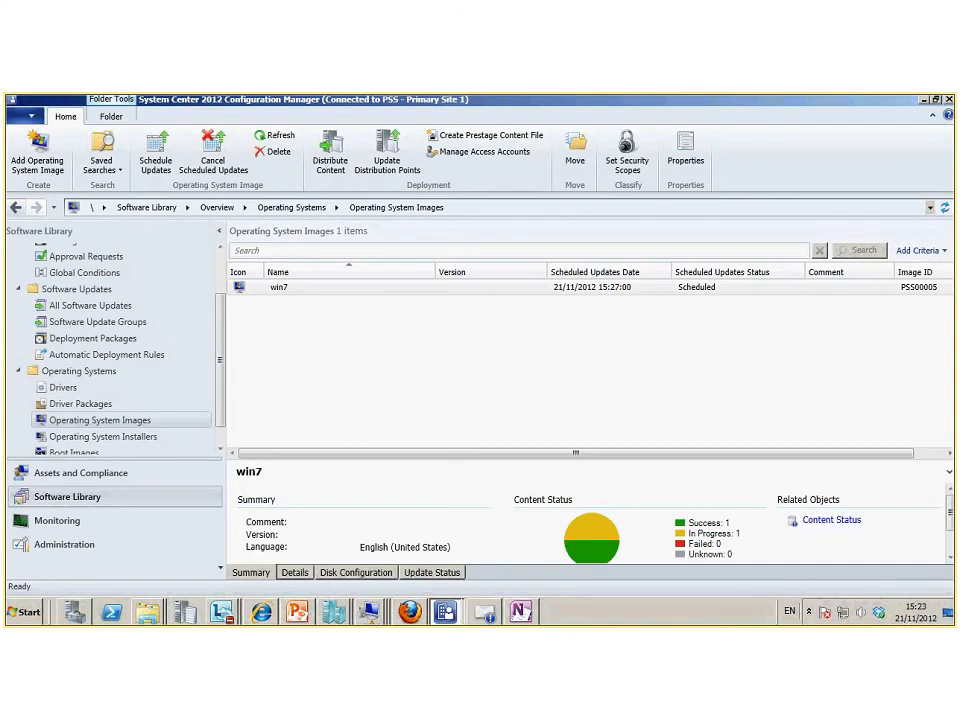
key(alt+Tab)
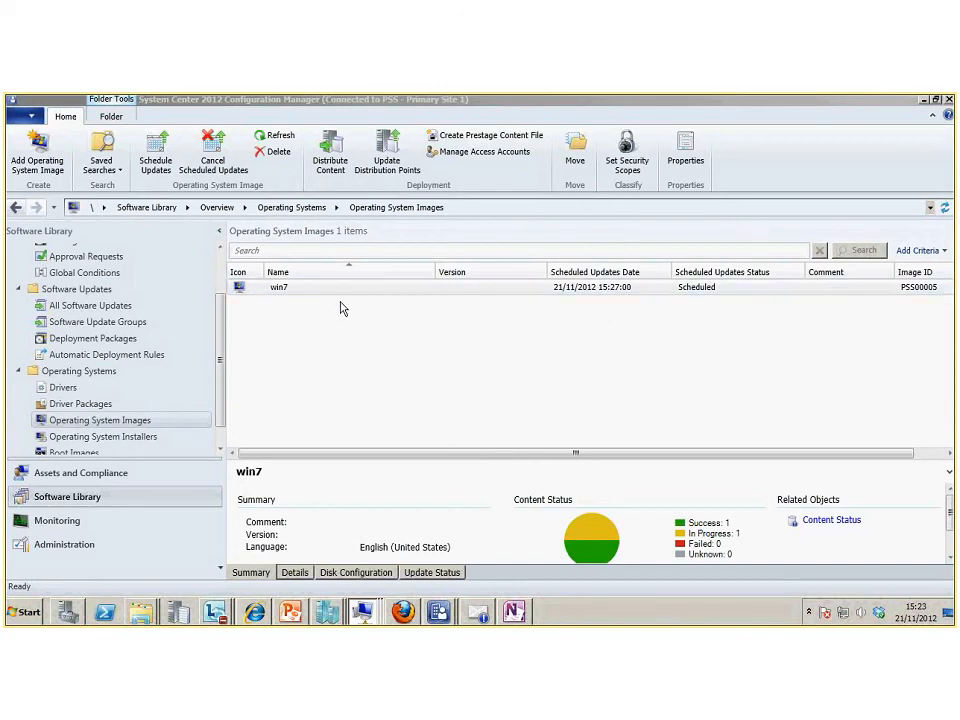
- Review the existing x64 and x86 boot images and their version and image ID in the Software Library
click(74, 451)
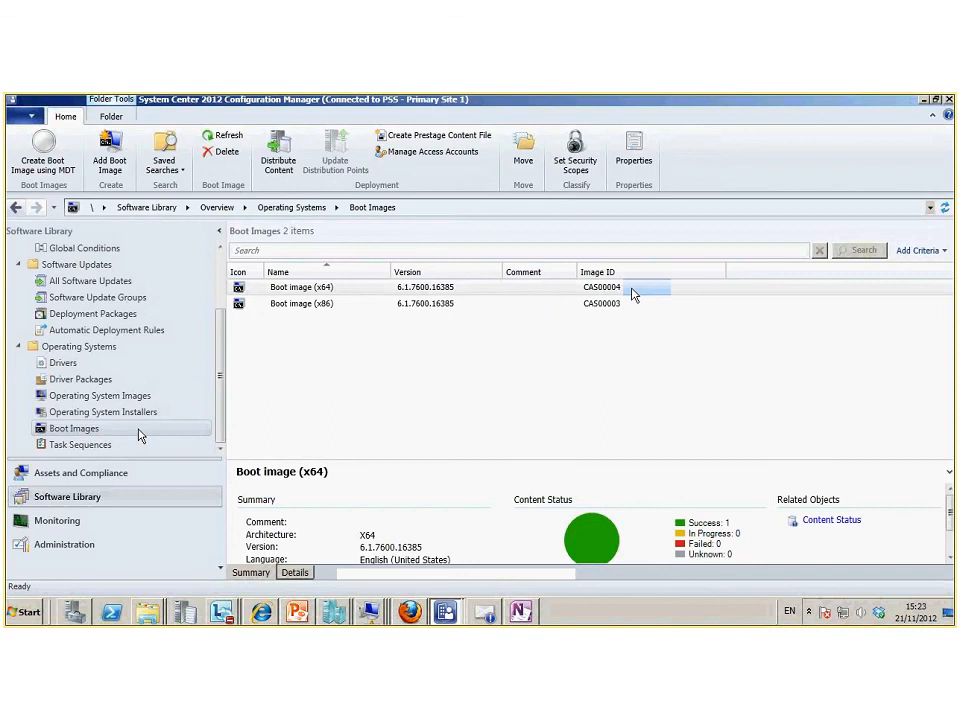
click(600, 290)
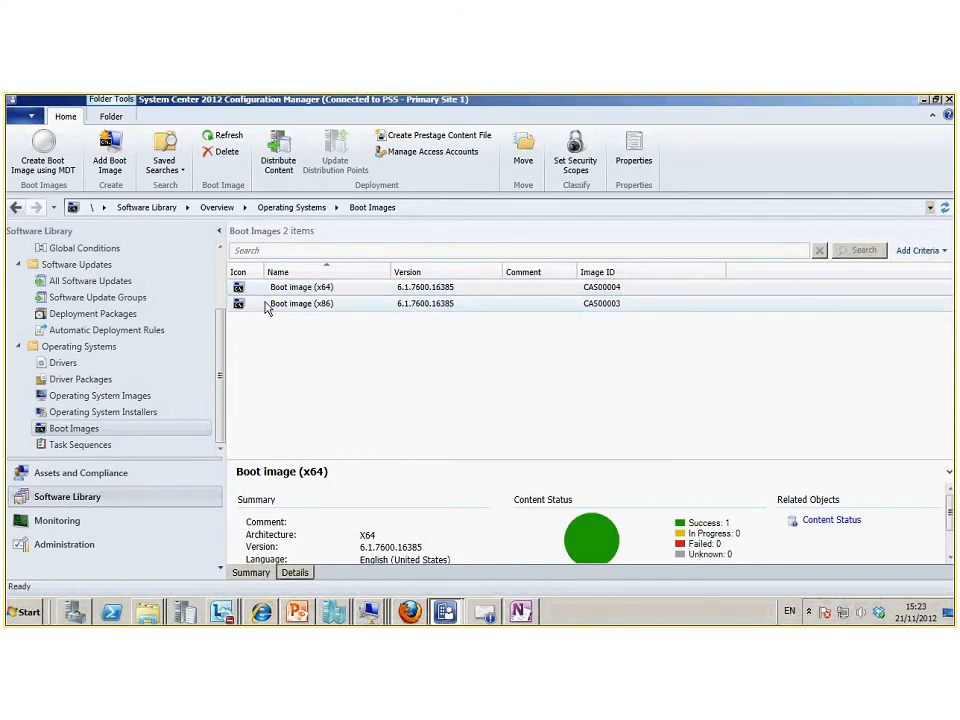
click(301, 288)
- Switch to the SCCM2 virtual machine and open the Windows AIK Deployment Tools Command Prompt there
click(336, 612)
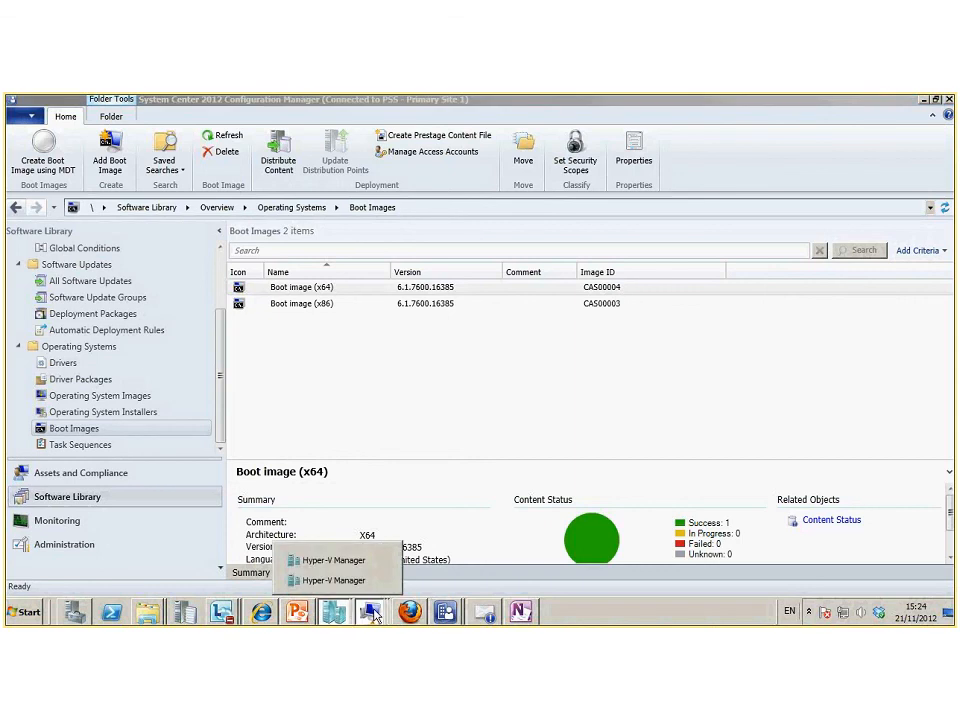
mouse_move(372, 614)
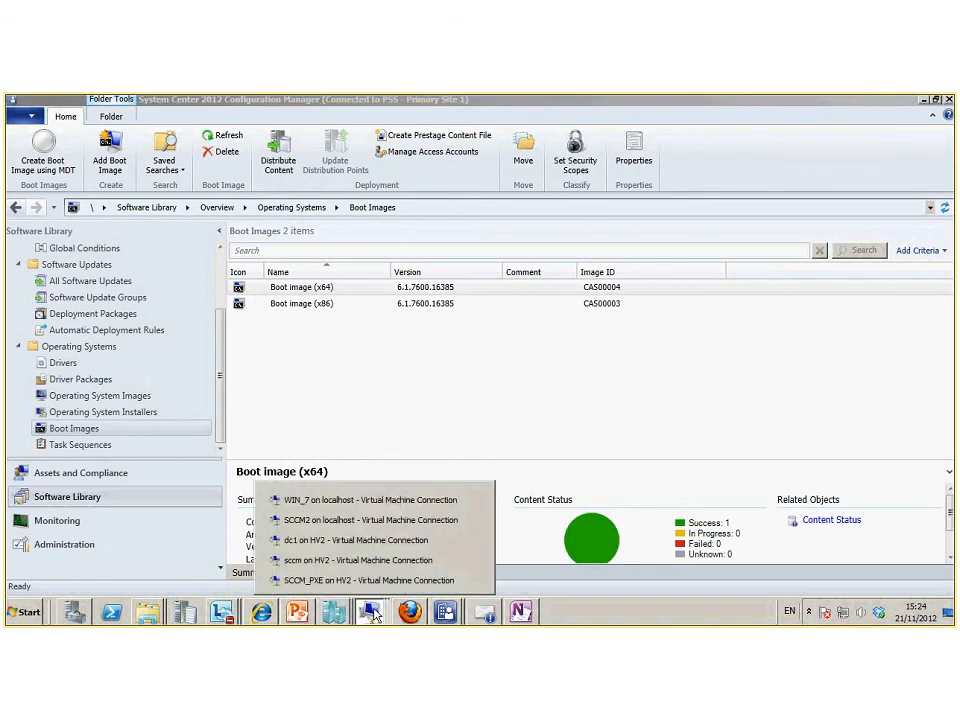
click(391, 540)
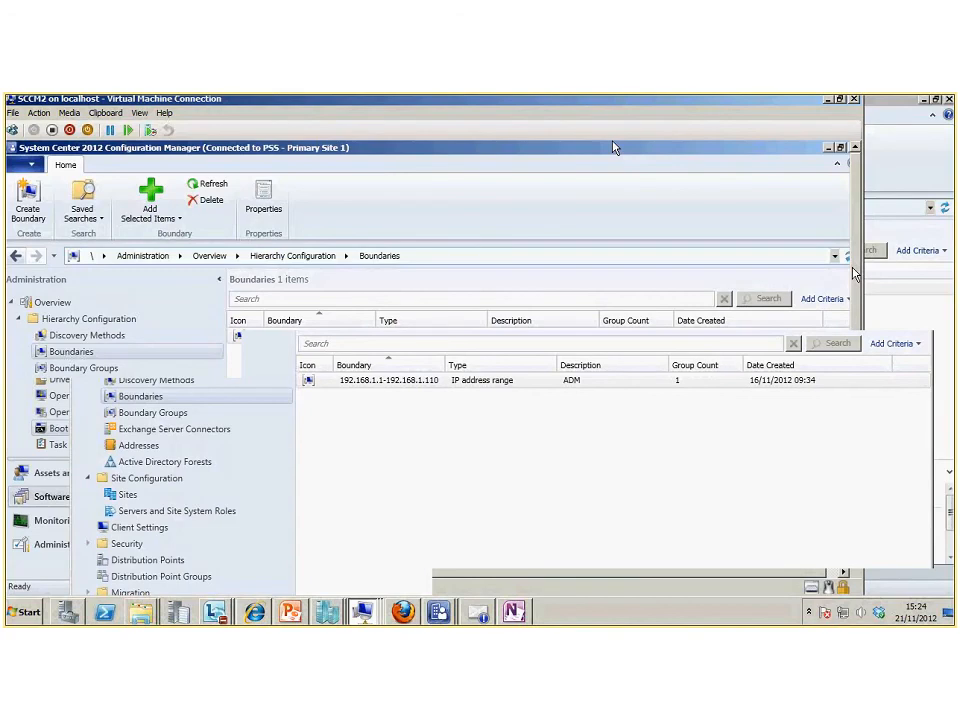
drag(855, 275, 855, 412)
click(26, 551)
click(72, 496)
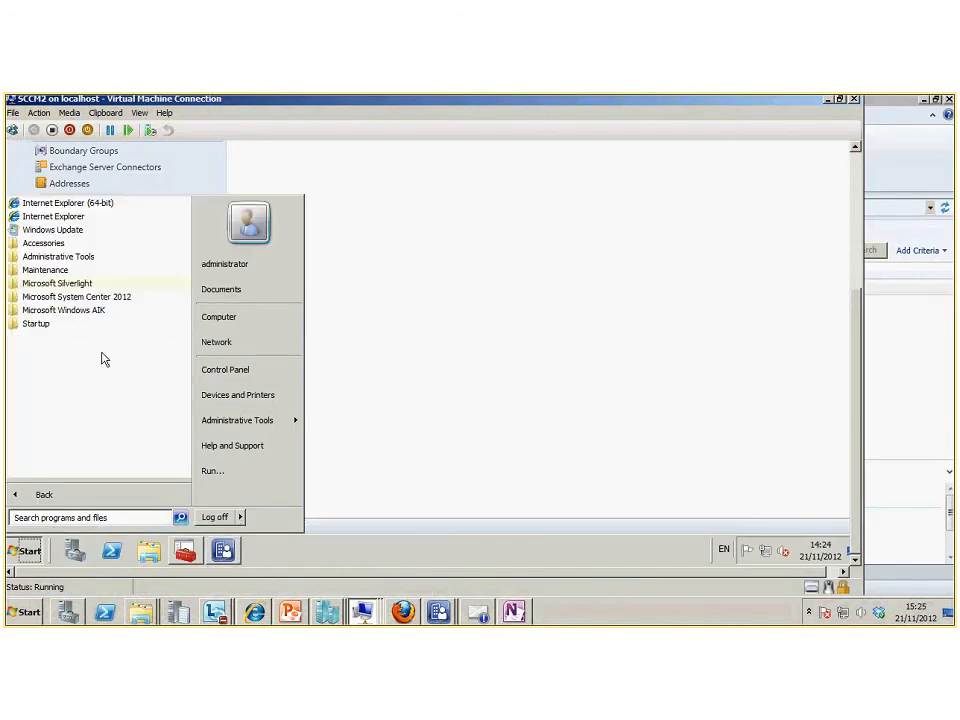
click(95, 313)
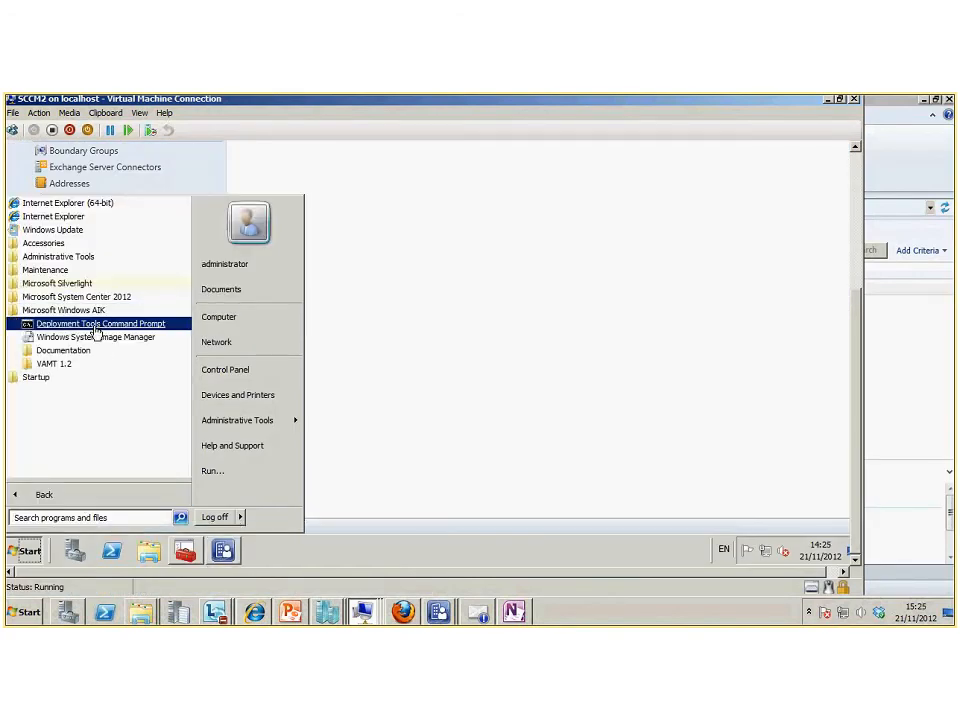
click(96, 326)
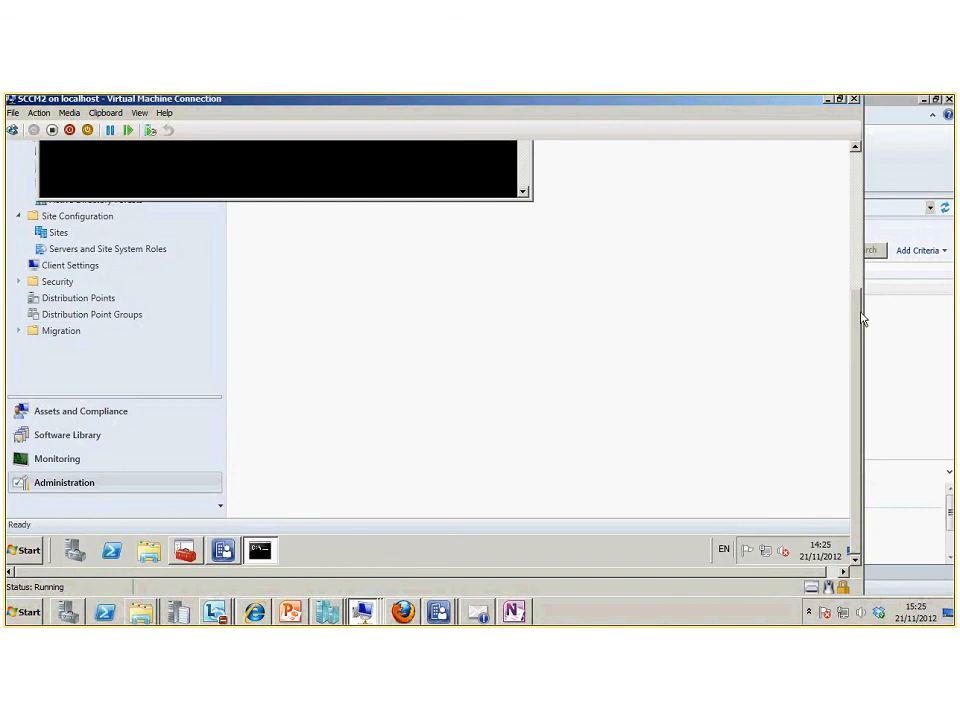
- Create the 64-bit Windows PE source folder by running copype.cmd amd64 c:\pk.wim
drag(862, 318, 857, 192)
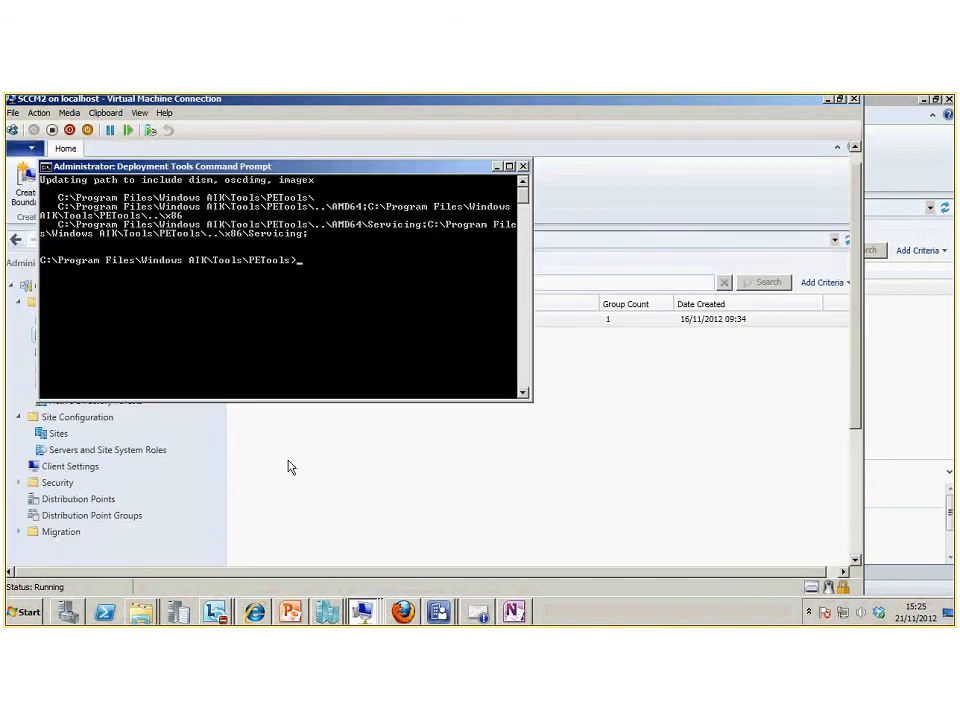
click(521, 612)
text(copype.cmd amd64 c:\pk.wim)
key(Return)
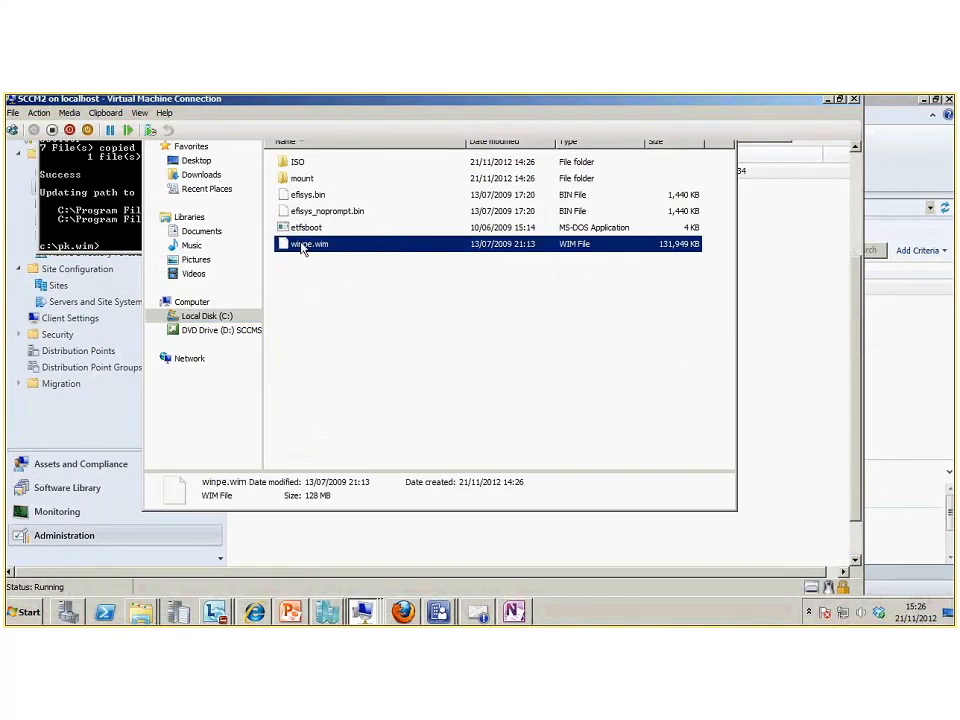
- Rename winpe.wim in the C:\pk.wim folder as server64.wim
right_click(303, 249)
click(336, 359)
text(serevr)
key(BackSpace)
key(BackSpace)
key(BackSpace)
text(ver64)
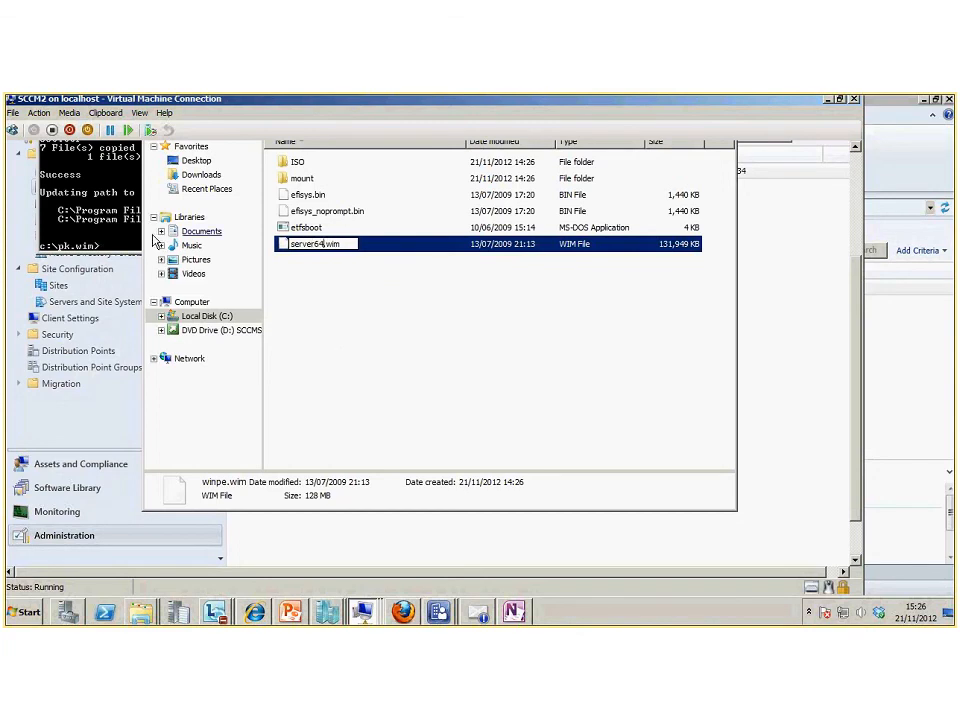
click(342, 340)
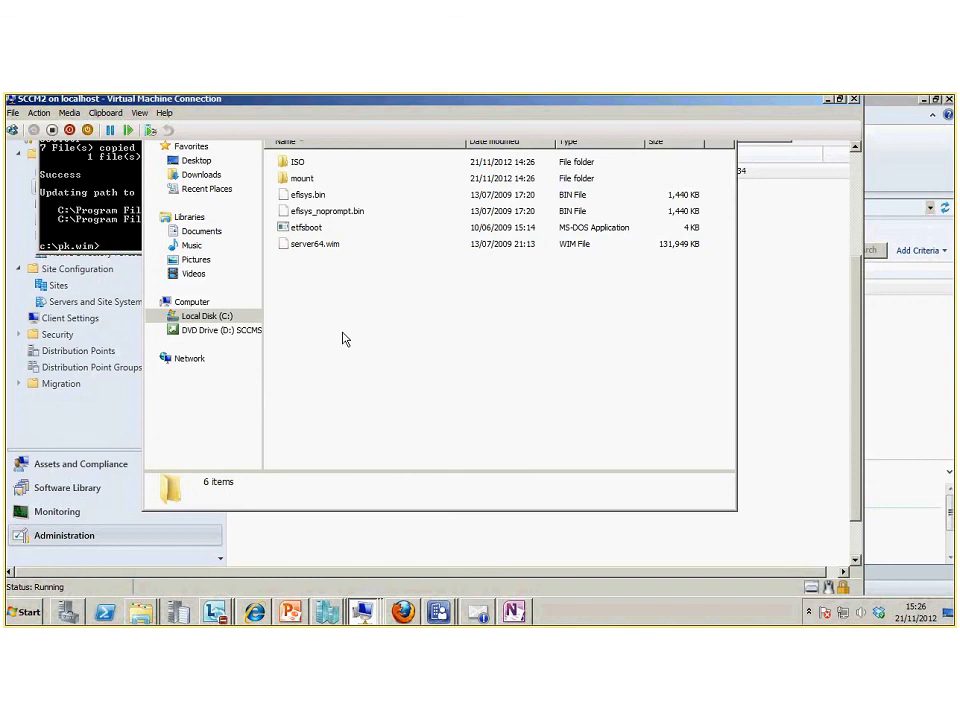
- Start adding a boot image under Operating Systems in SCCM2's Software Library
click(65, 425)
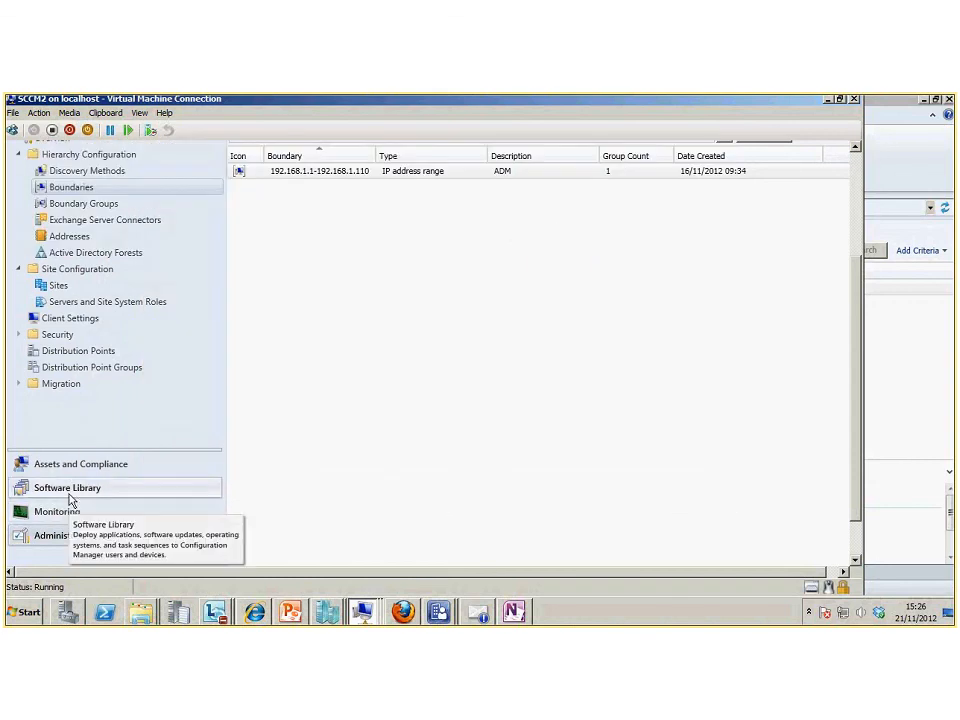
click(68, 488)
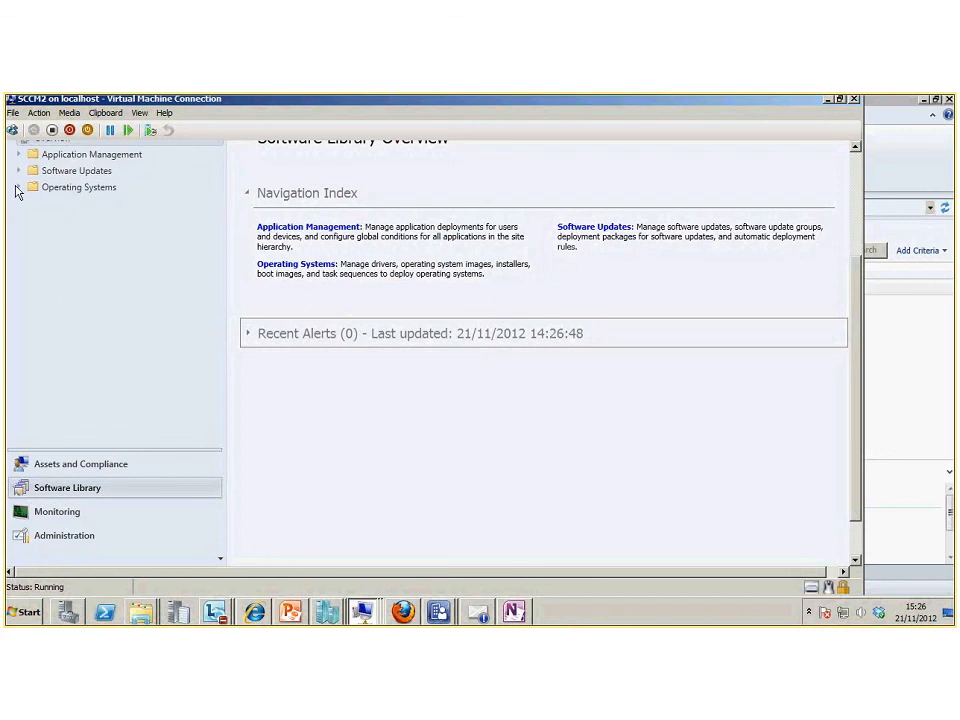
click(20, 186)
click(70, 272)
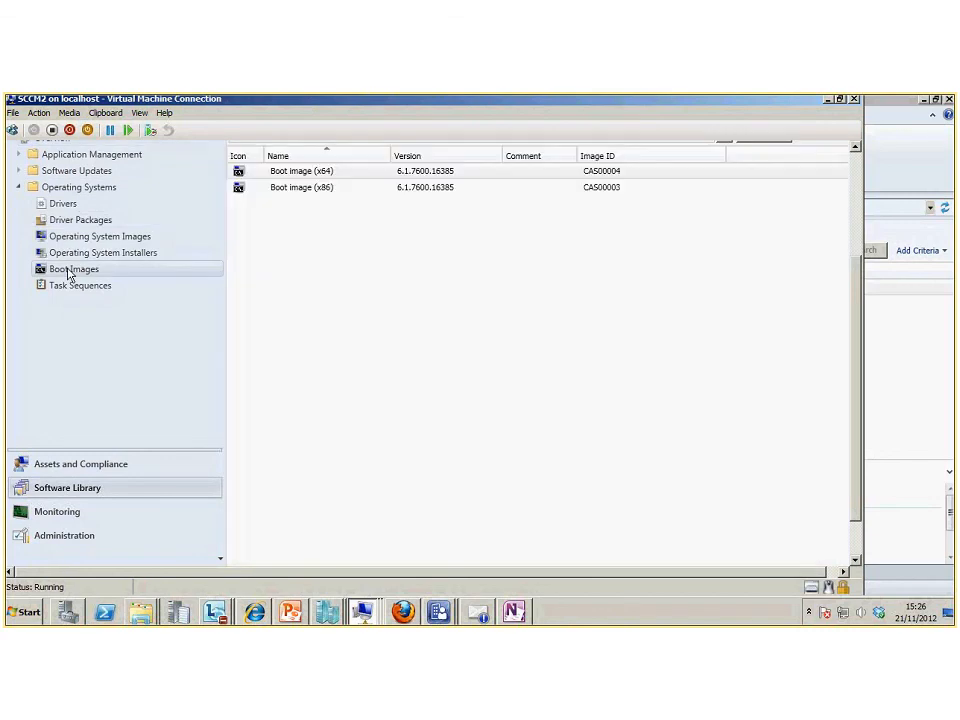
right_click(70, 274)
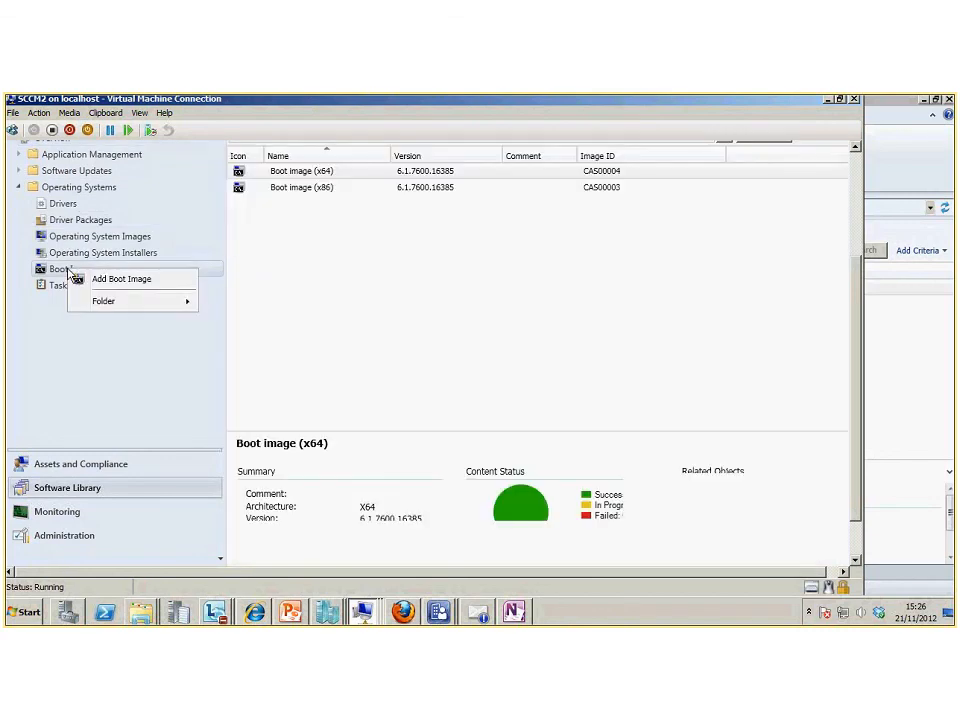
click(120, 279)
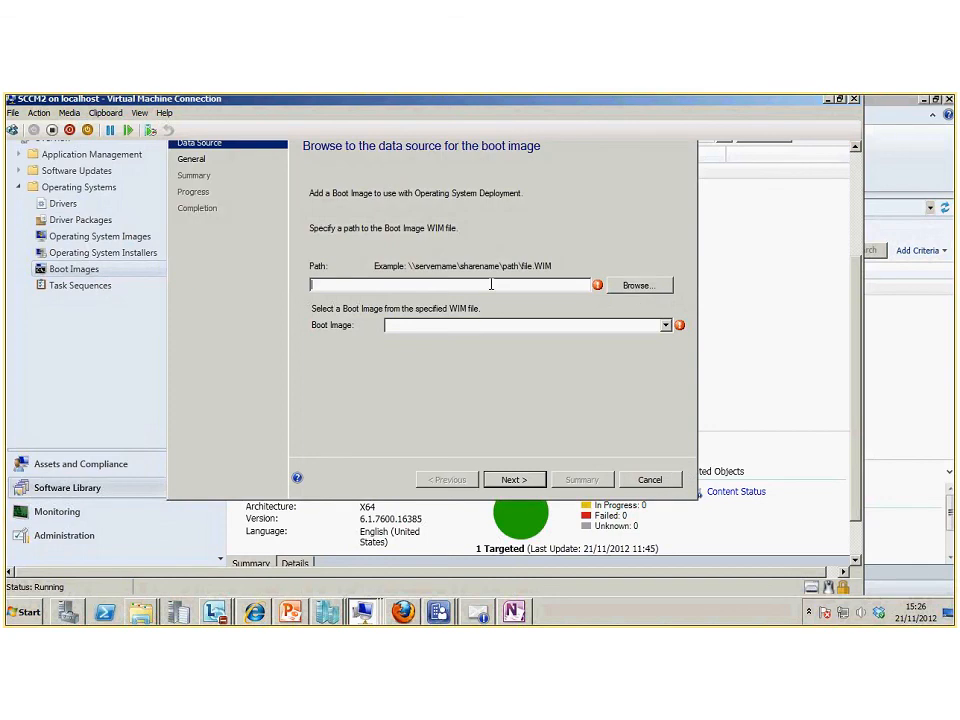
- Use \\sccm2\c$\pk.wim\server64.wim as the boot image source and continue the wizard with the name server64
text(\\)
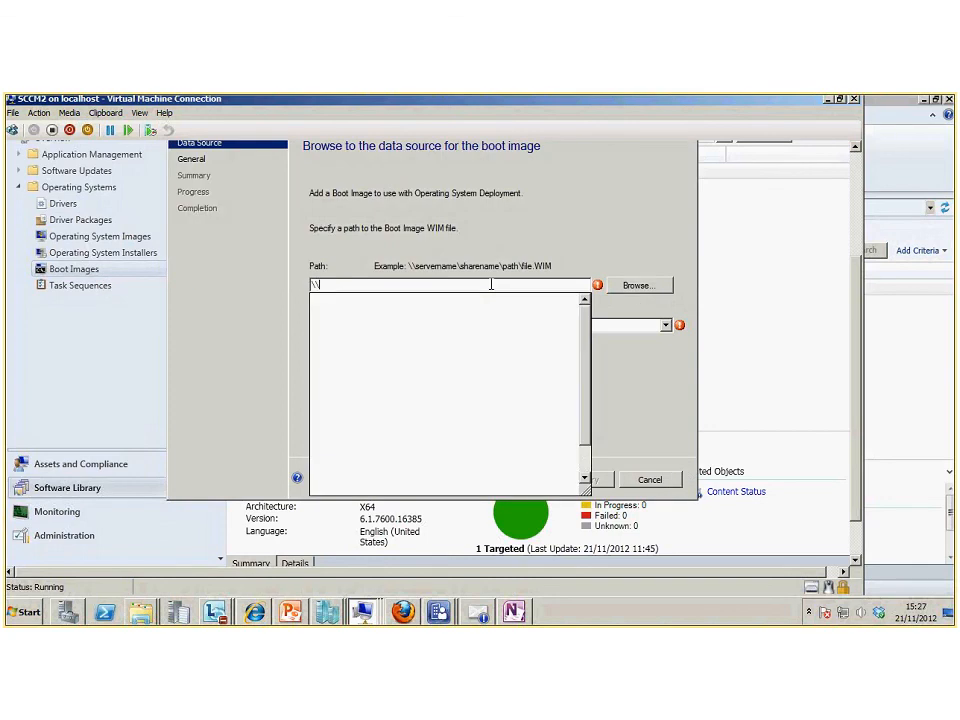
text(sccm2)
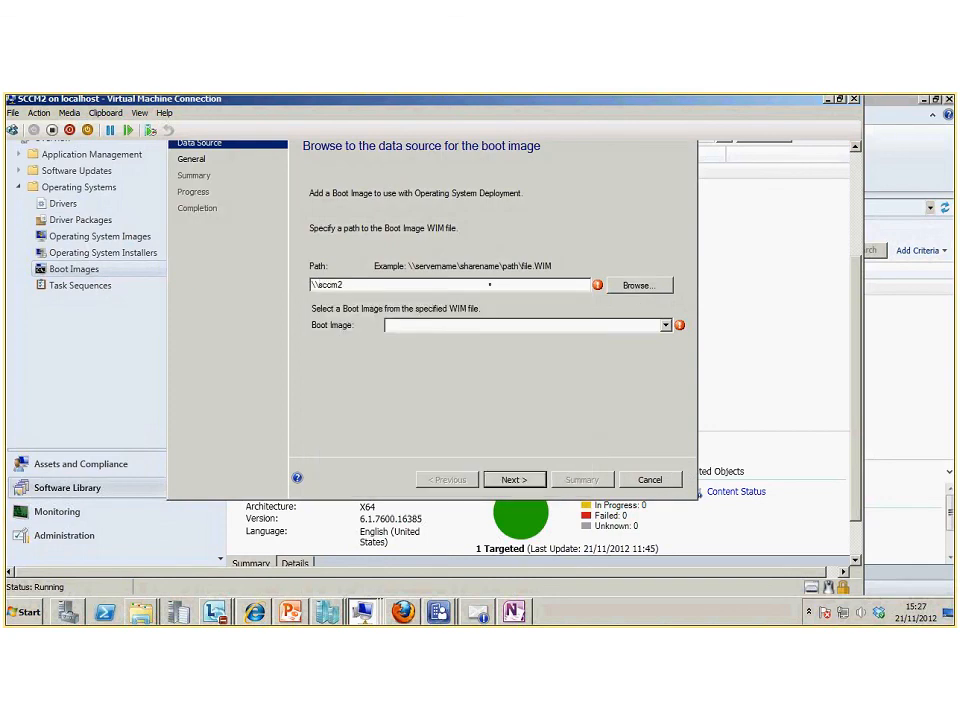
text(\c$\)
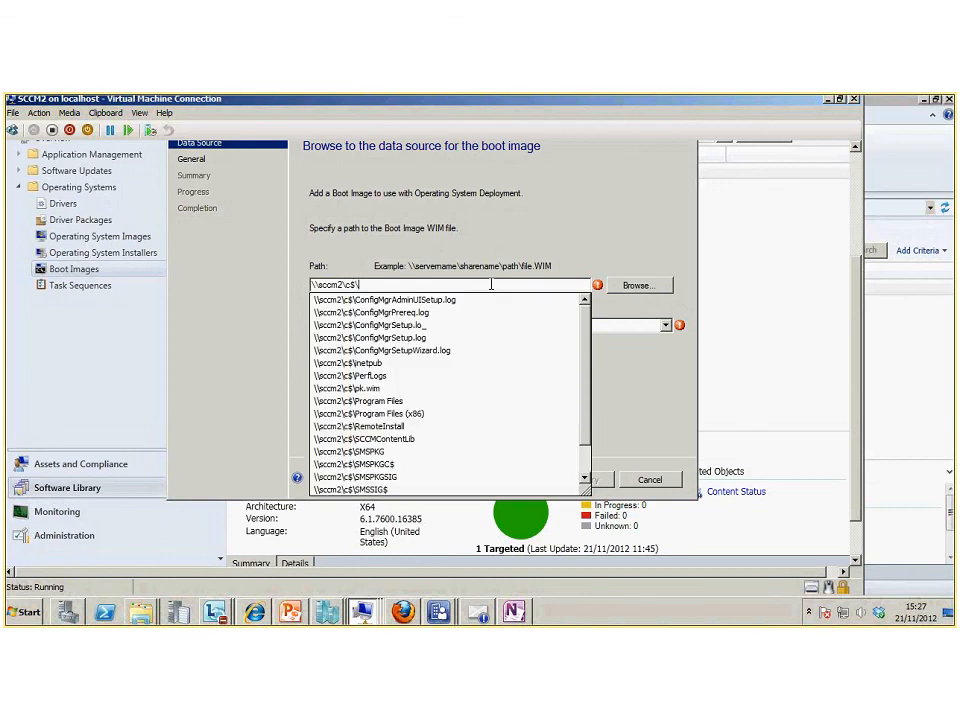
click(410, 397)
text(\)
key(Down)
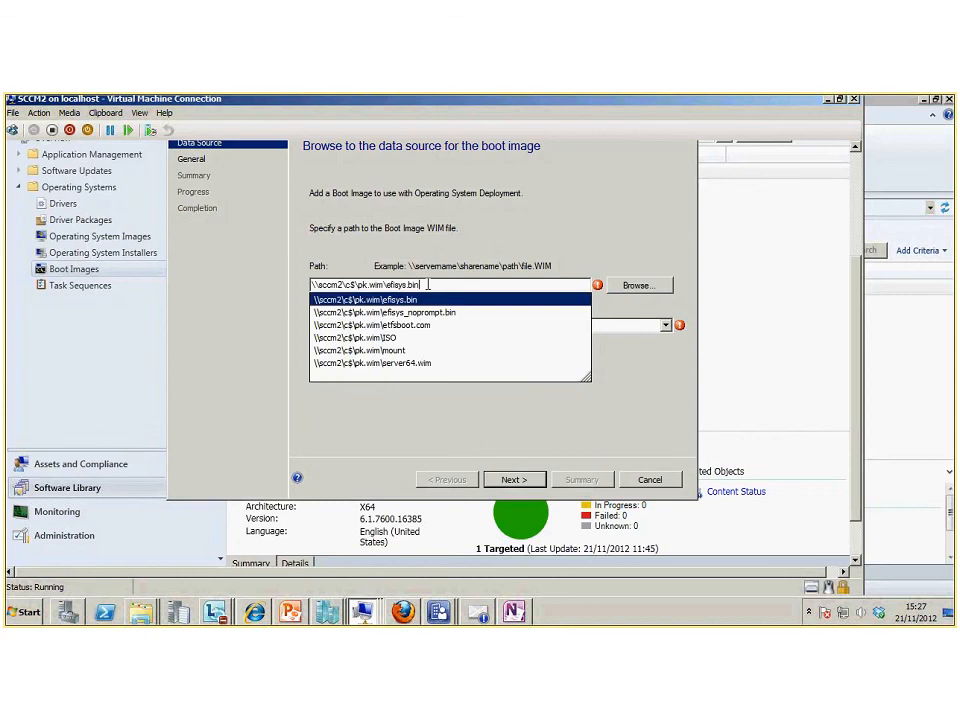
key(Down)
key(Down)
key(Down)
key(Down)
key(Down)
key(Return)
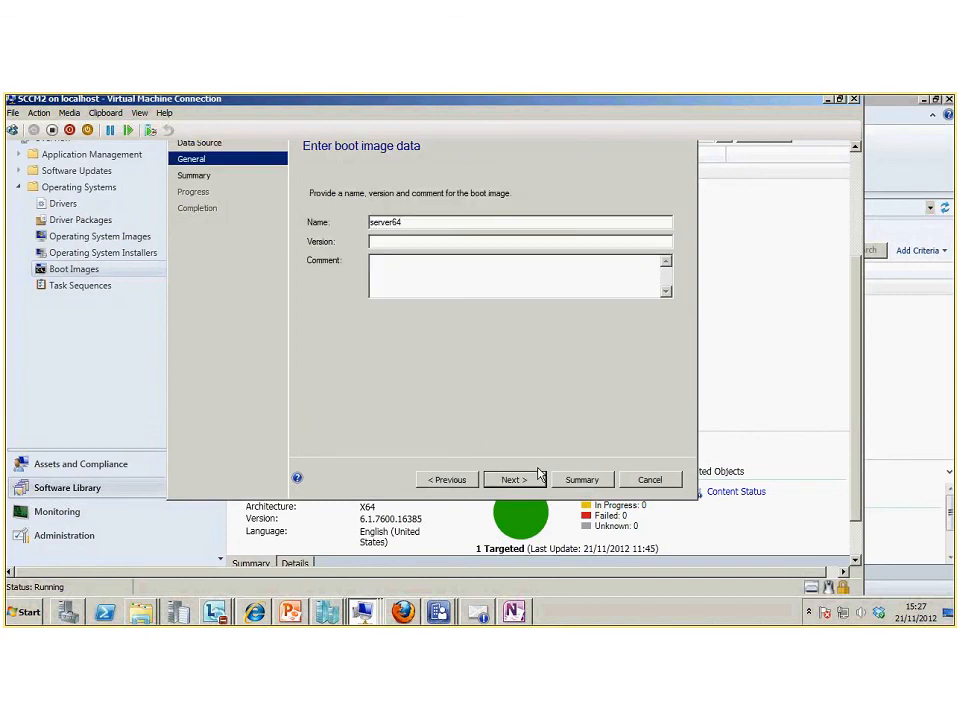
click(513, 479)
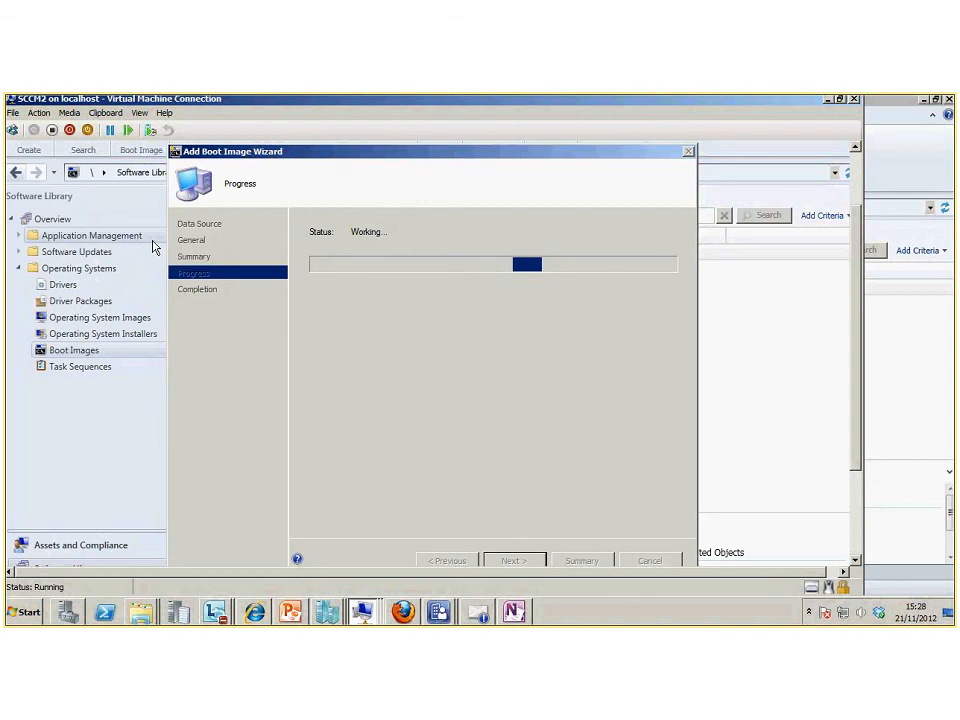
- Bring up the SCCM_PXE virtual machine window and reposition it to check on its installation
click(362, 612)
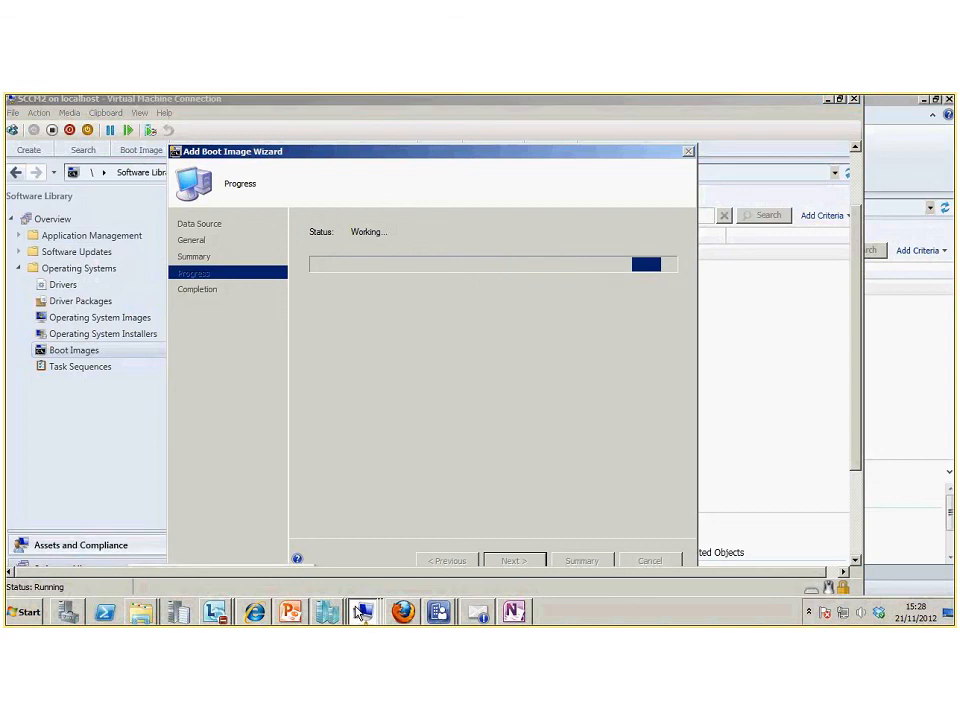
click(355, 581)
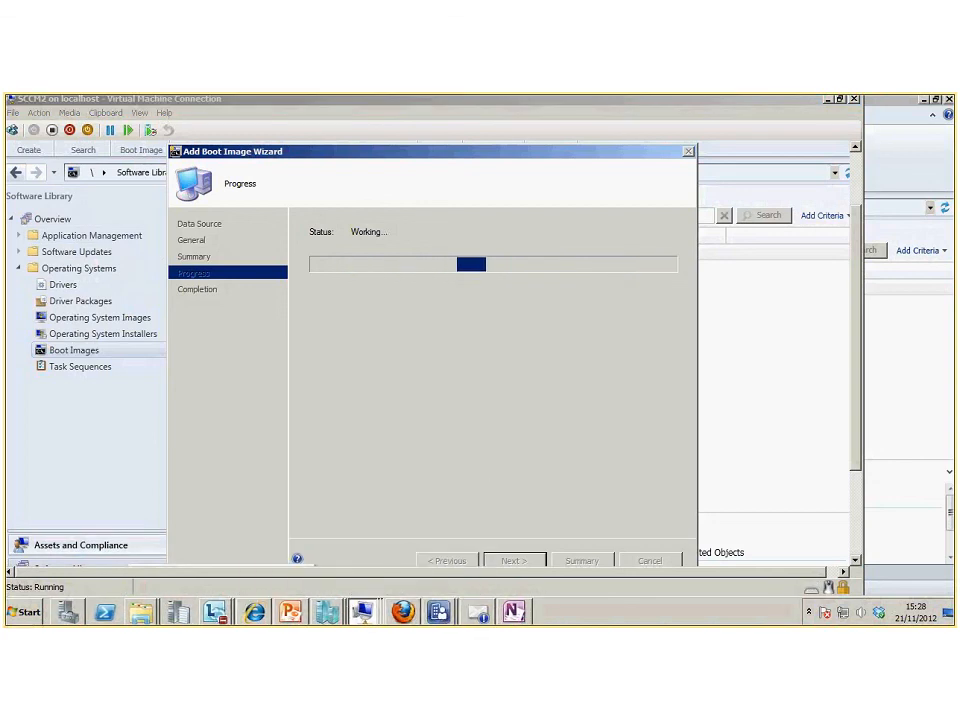
drag(713, 214, 396, 127)
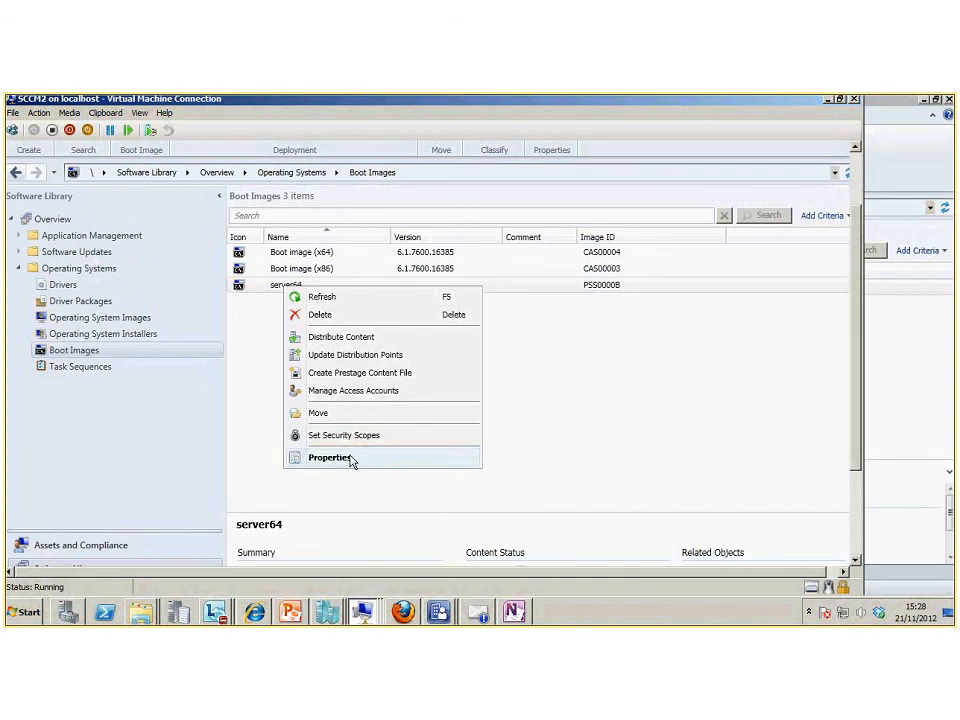
- Assign the server64 boot image to the msi security scope instead of Default
click(351, 437)
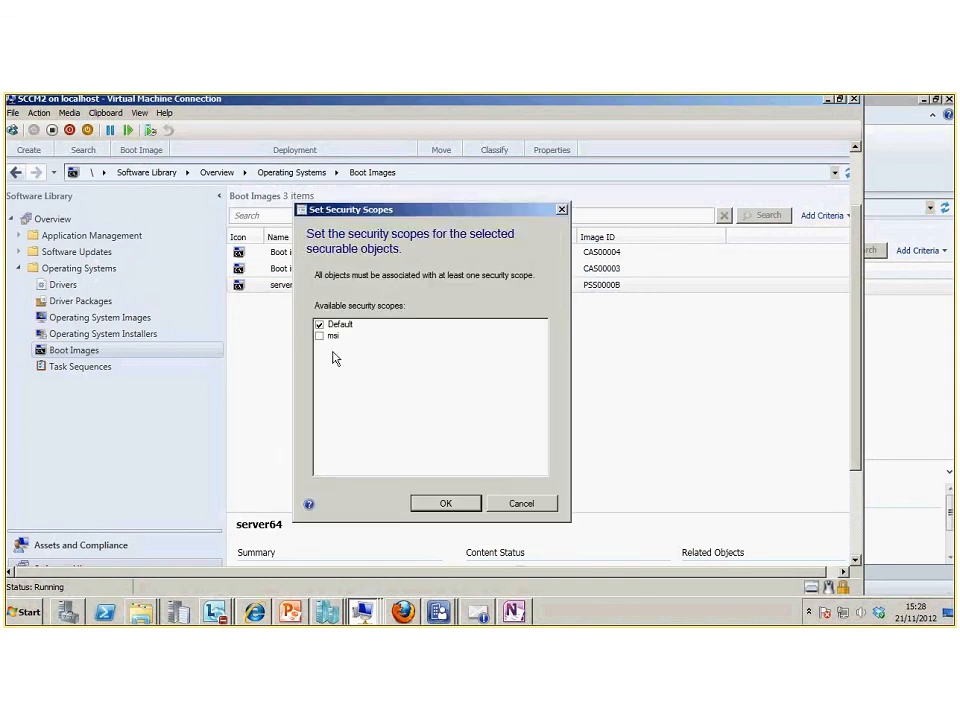
click(319, 325)
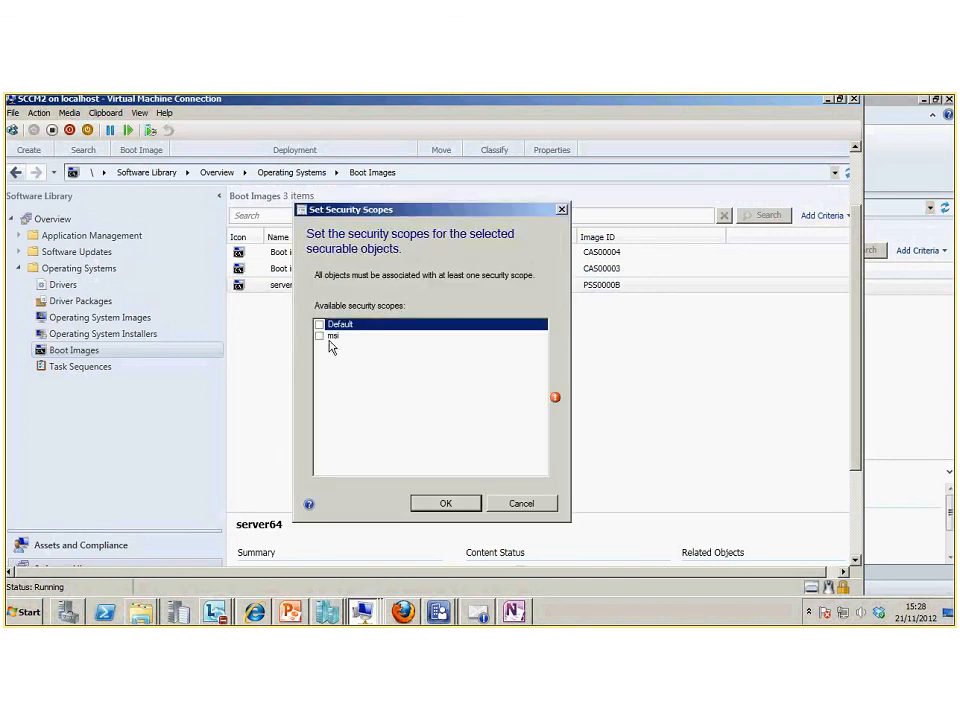
click(338, 337)
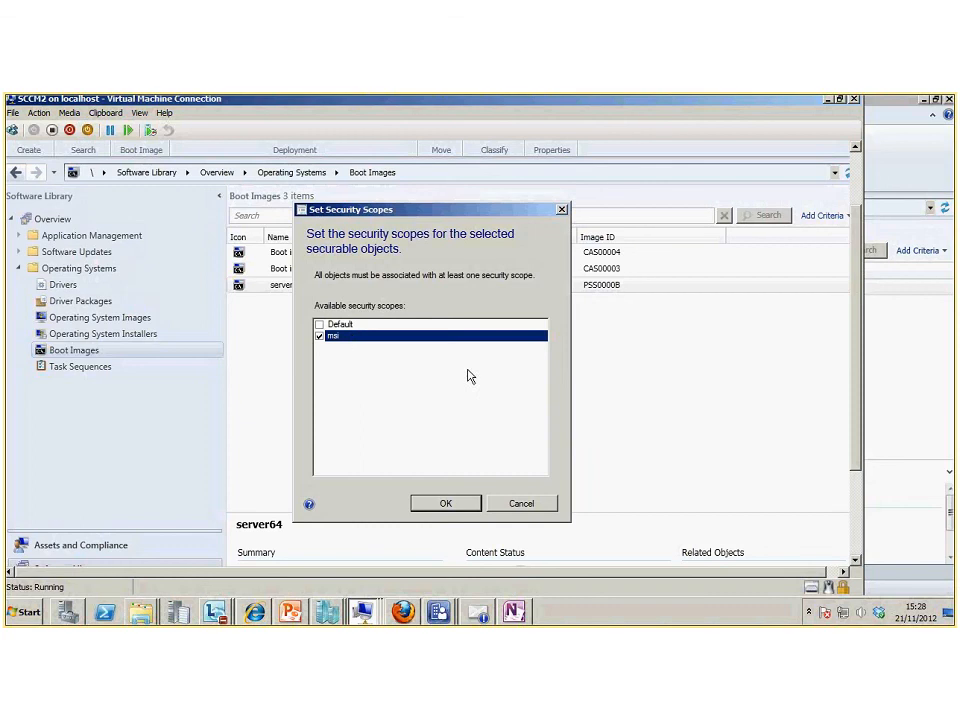
click(444, 507)
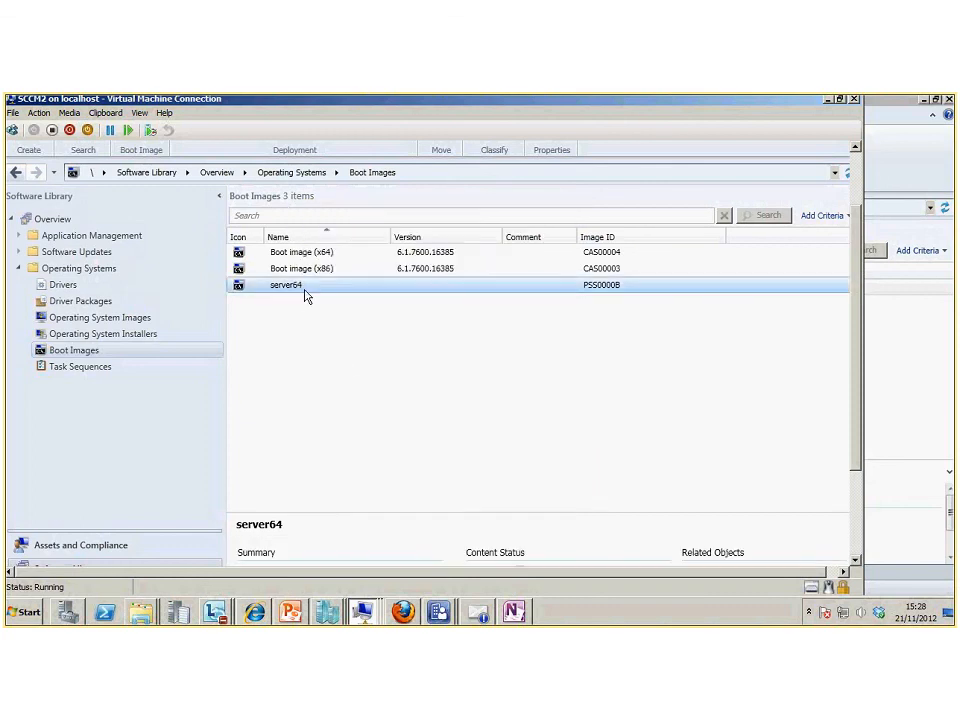
- Review the server64 boot image's image details, drivers, customization and data source options, including PXE deployment, and close its properties without saving
right_click(305, 293)
click(377, 463)
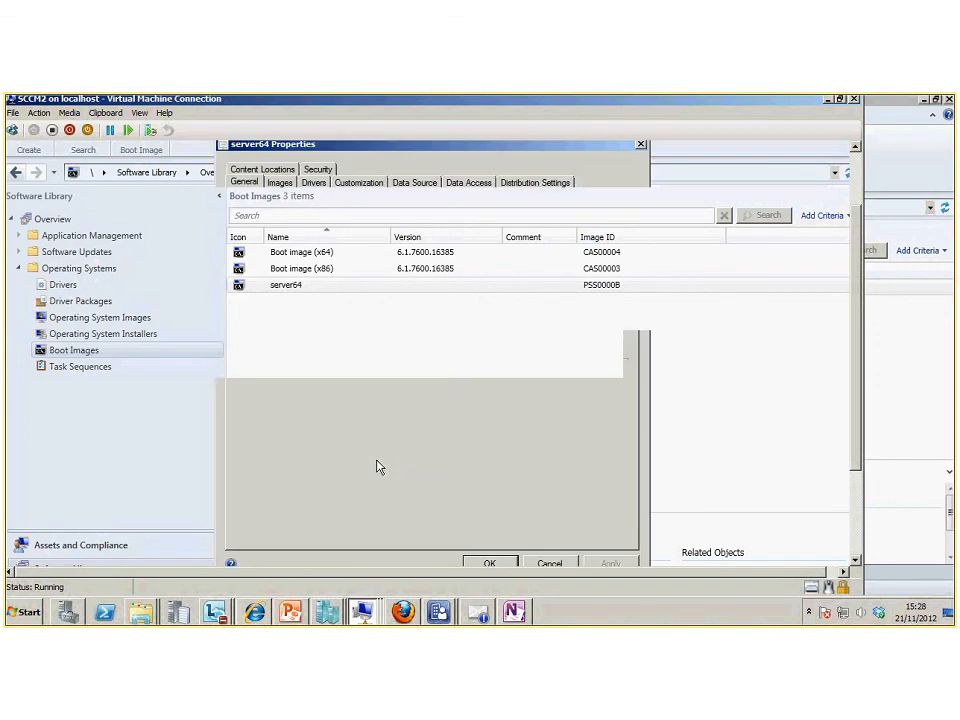
click(335, 190)
click(326, 189)
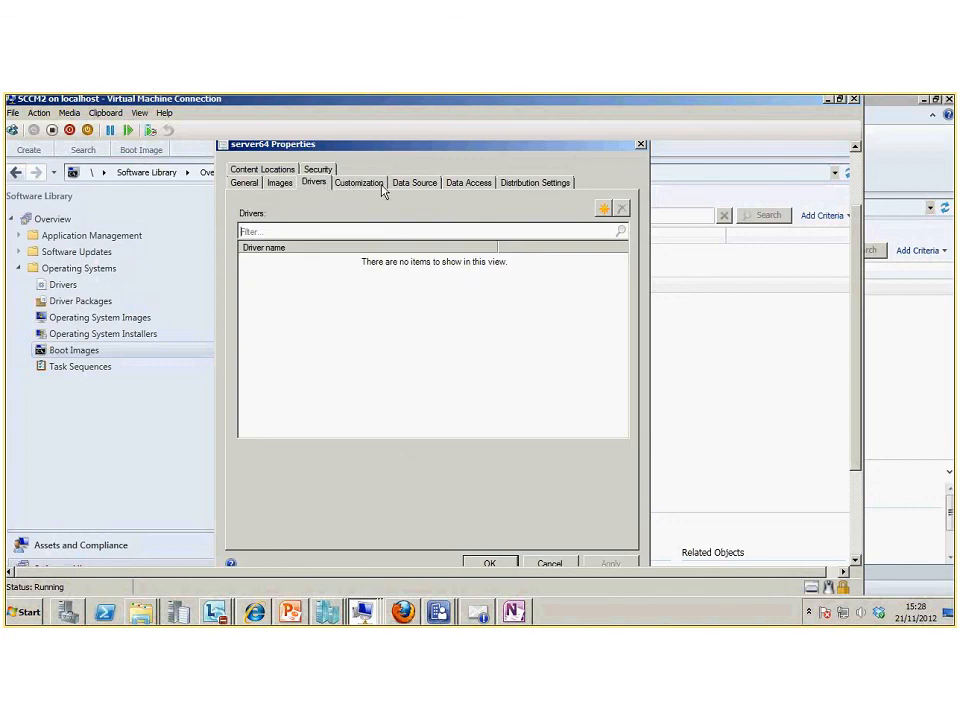
click(281, 184)
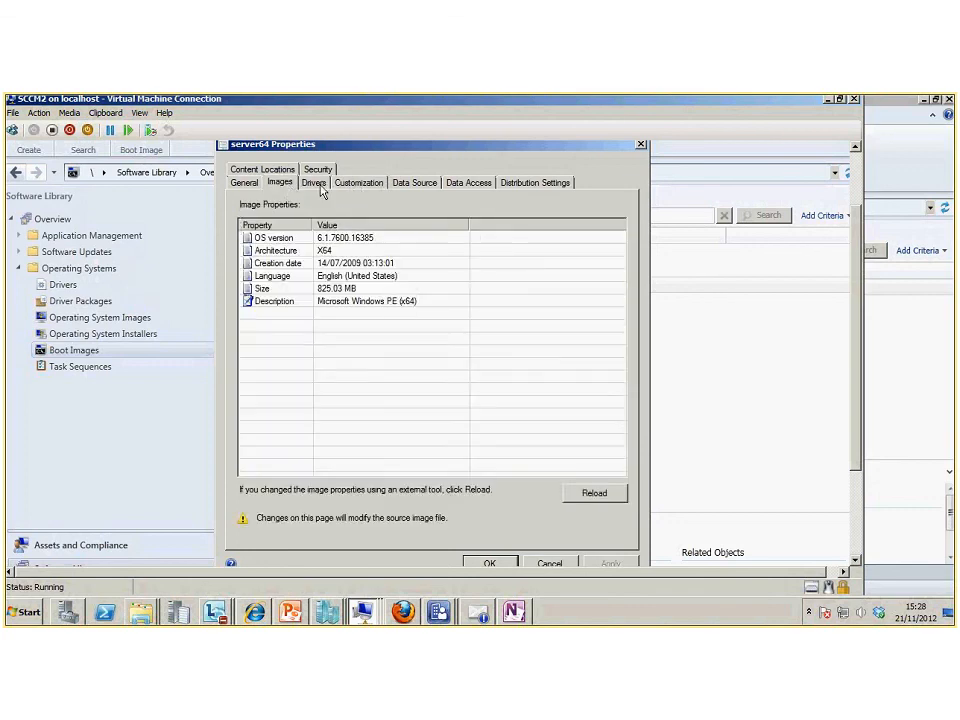
click(318, 185)
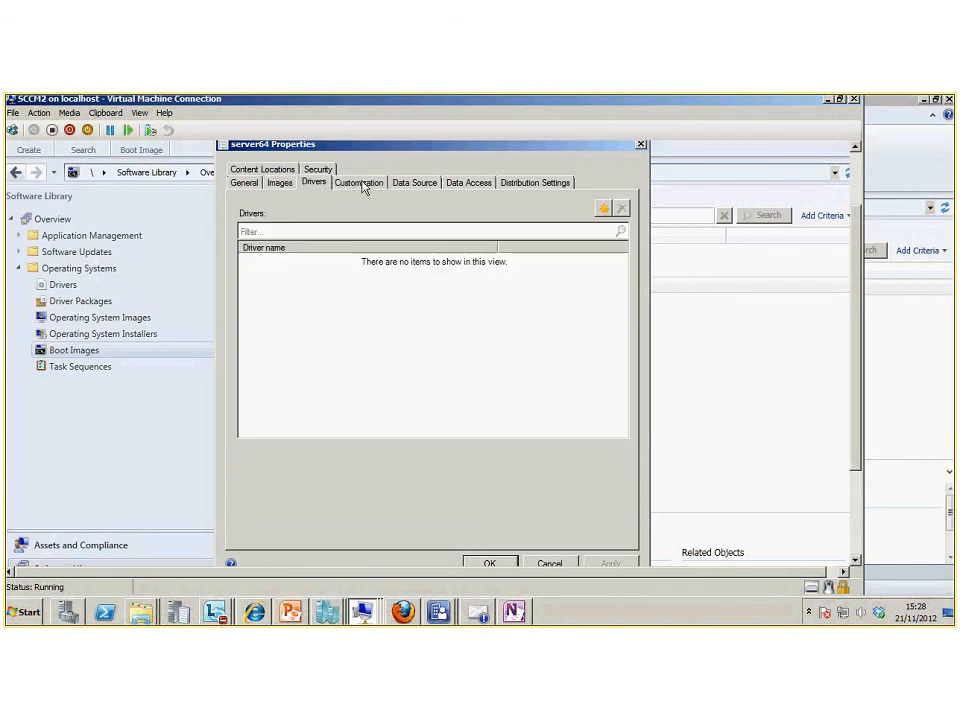
click(364, 189)
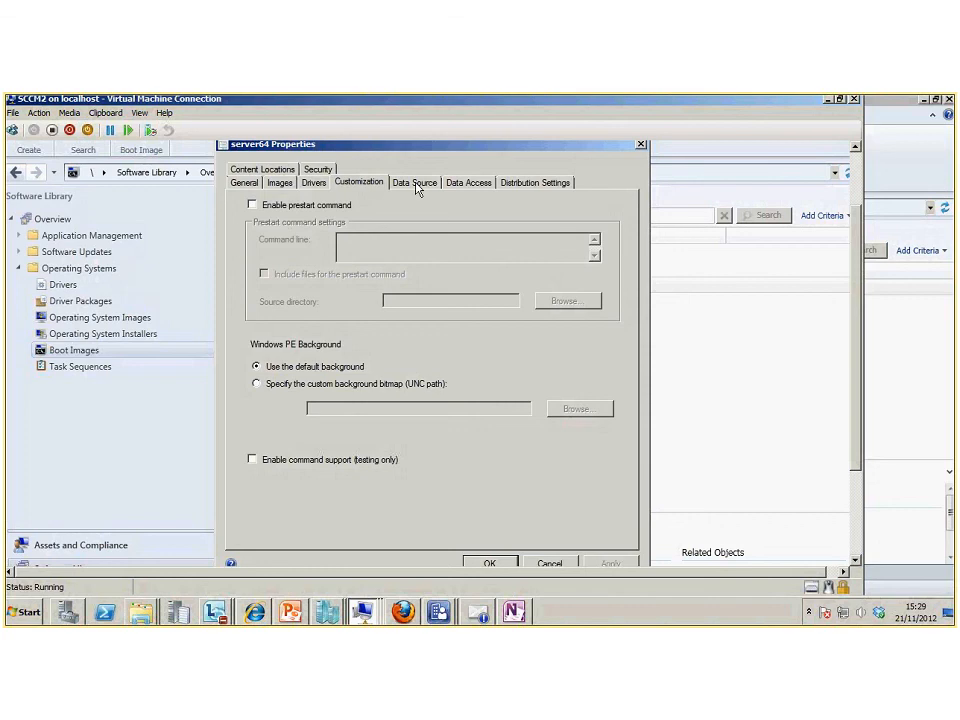
click(416, 186)
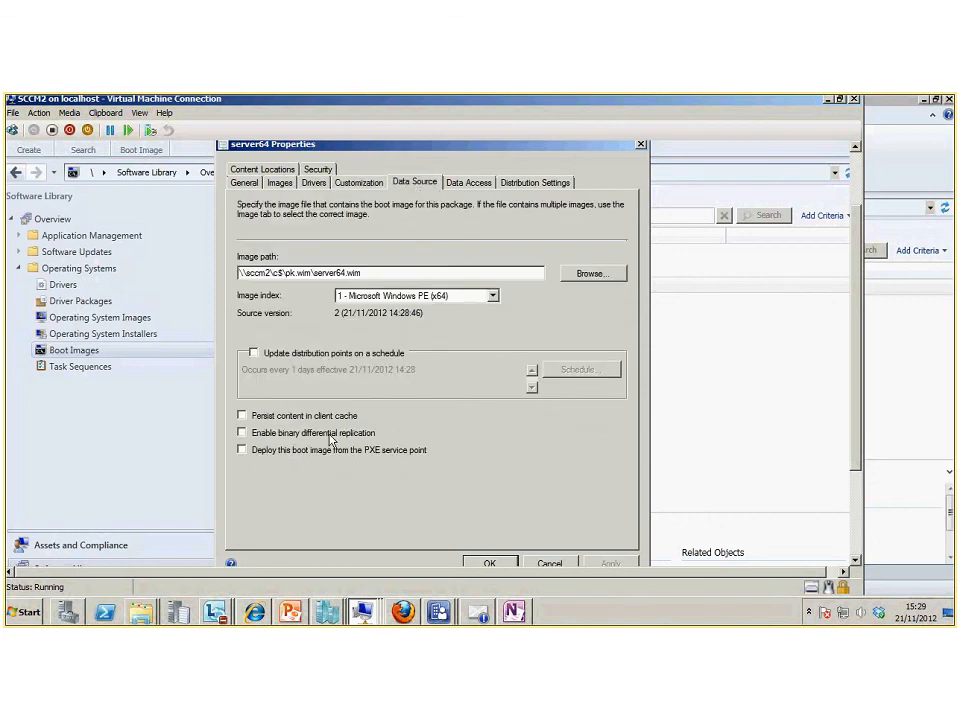
click(255, 452)
click(570, 566)
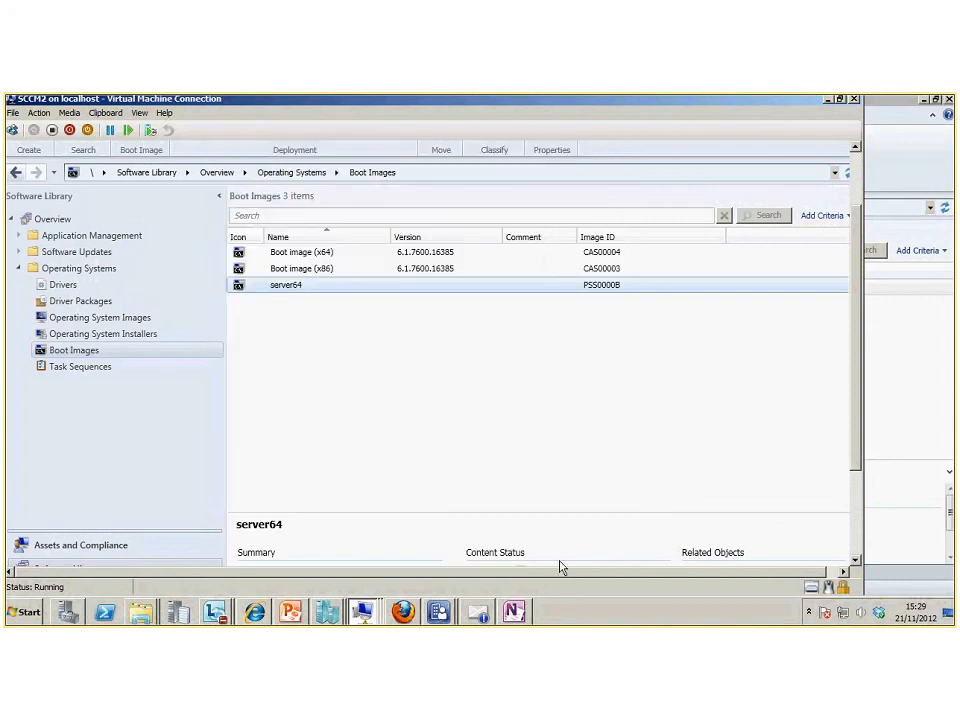
- Open the properties of the Adobe Reader X (10.1.0) application under Application Management
click(18, 252)
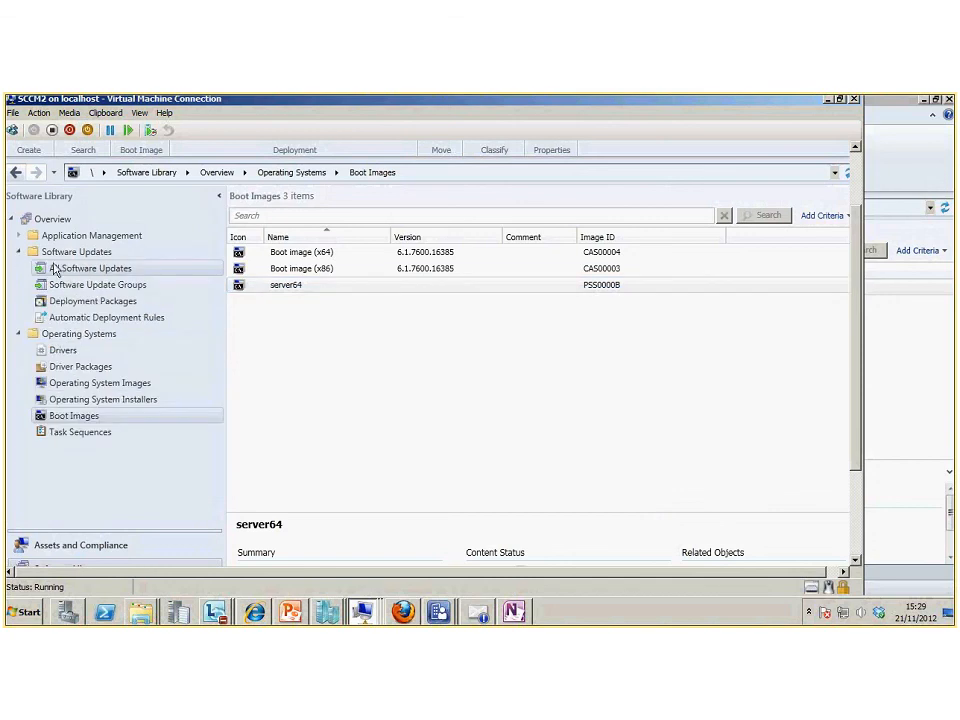
click(18, 235)
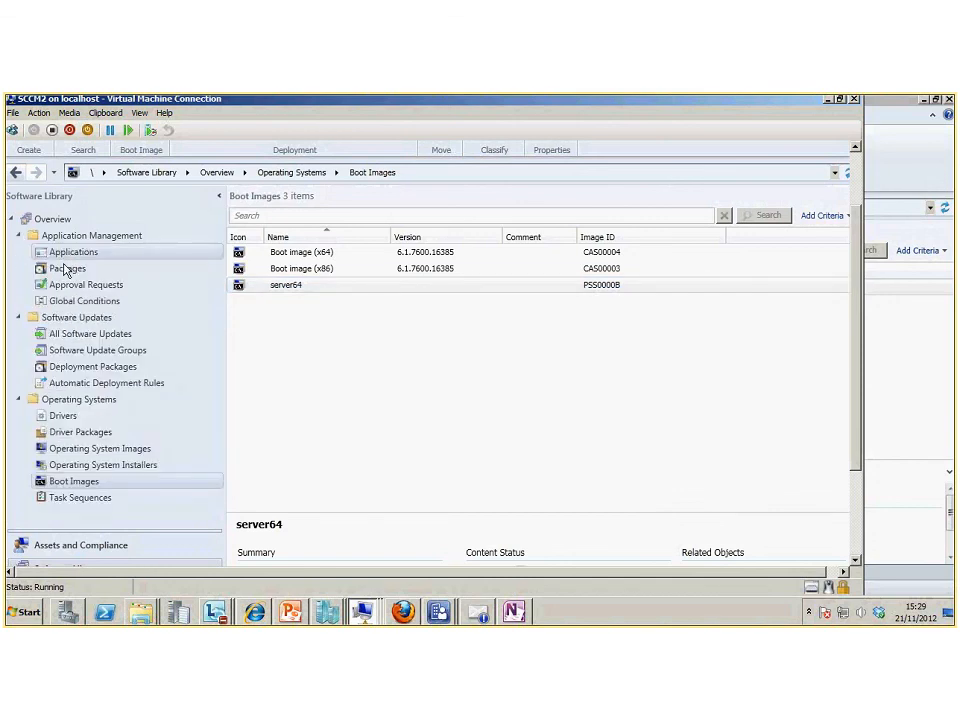
click(77, 254)
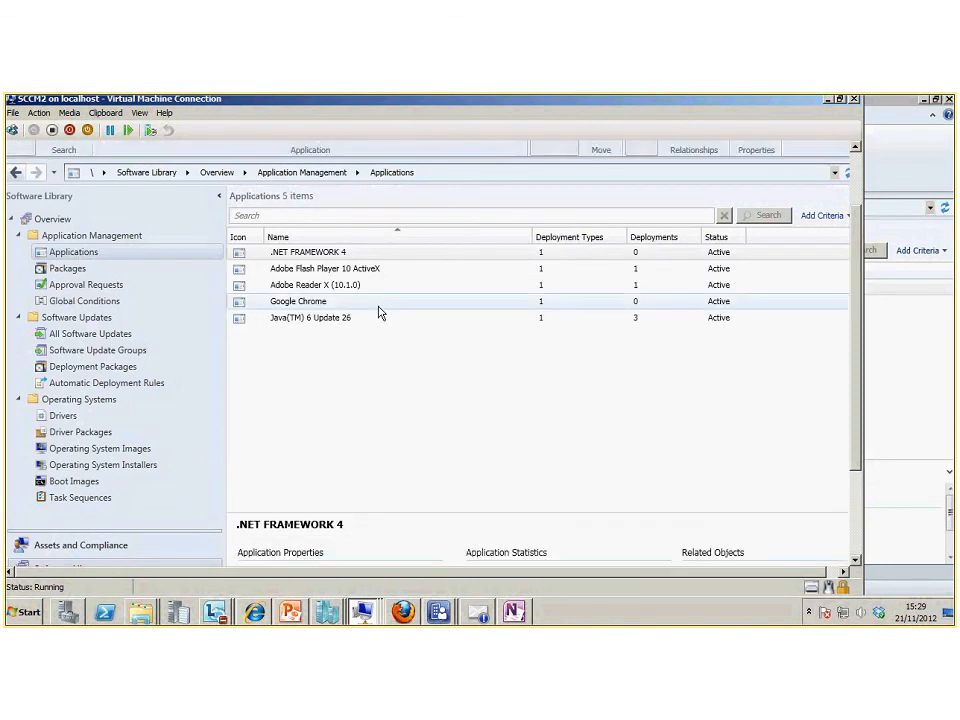
right_click(309, 287)
key(Escape)
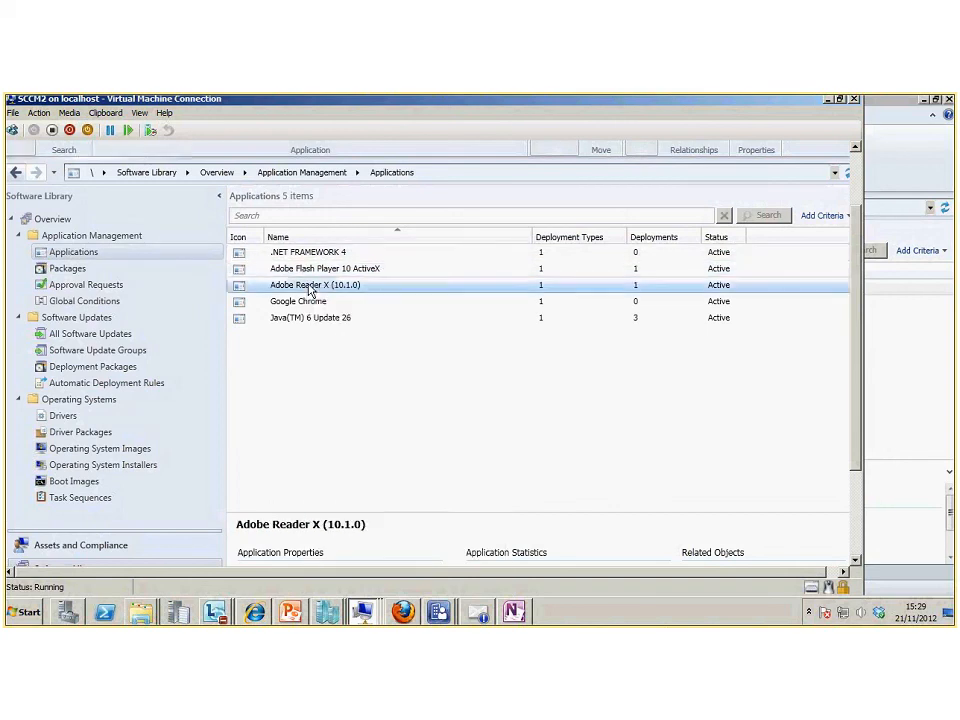
right_click(310, 287)
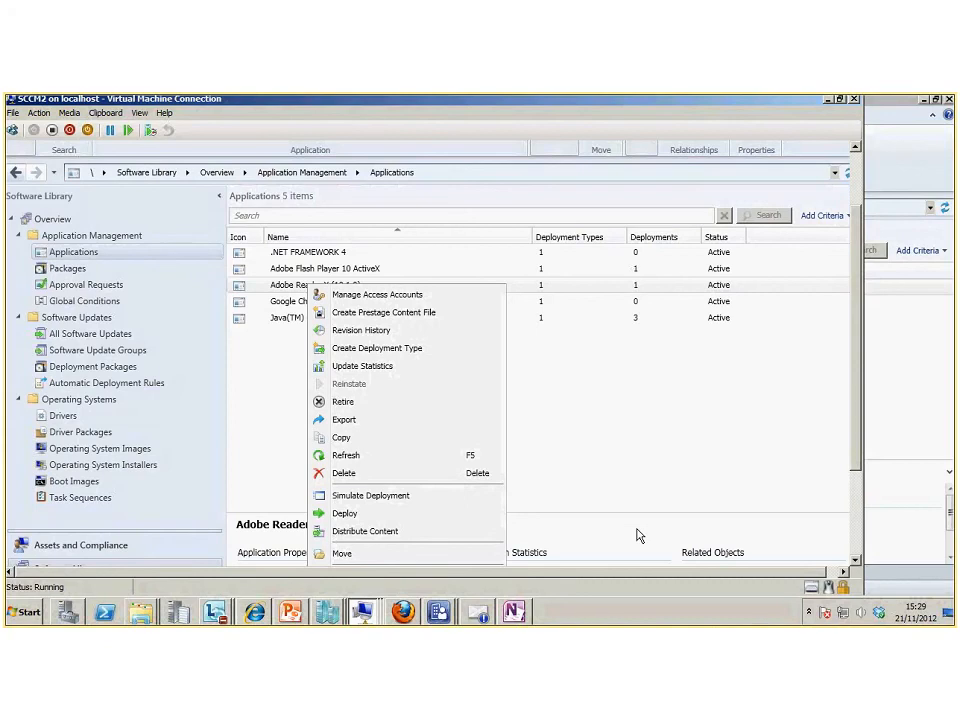
drag(855, 447, 837, 497)
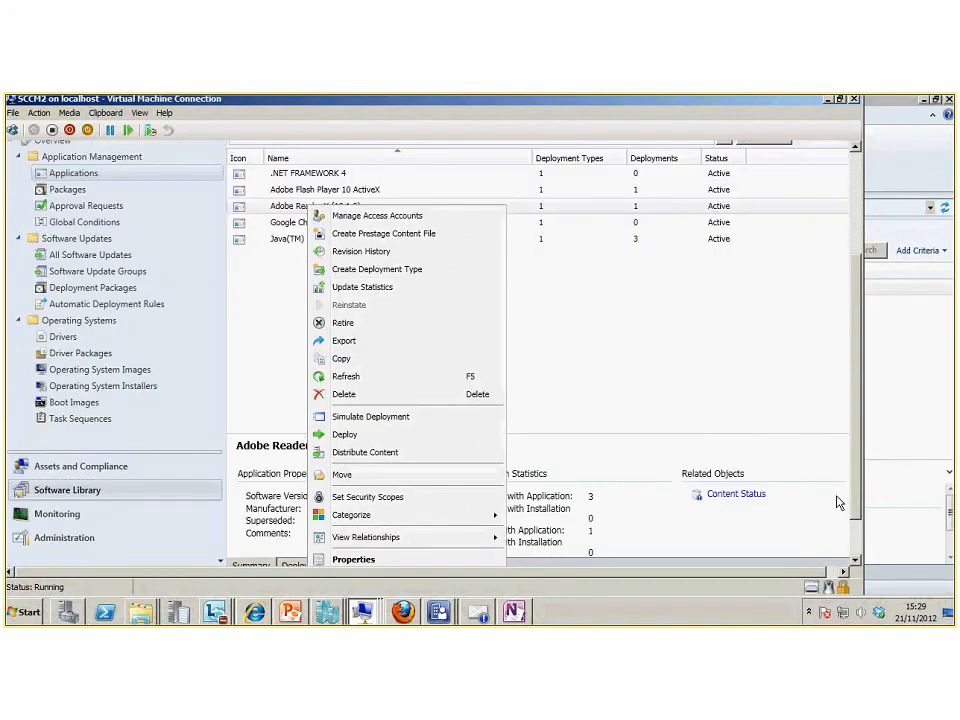
click(354, 560)
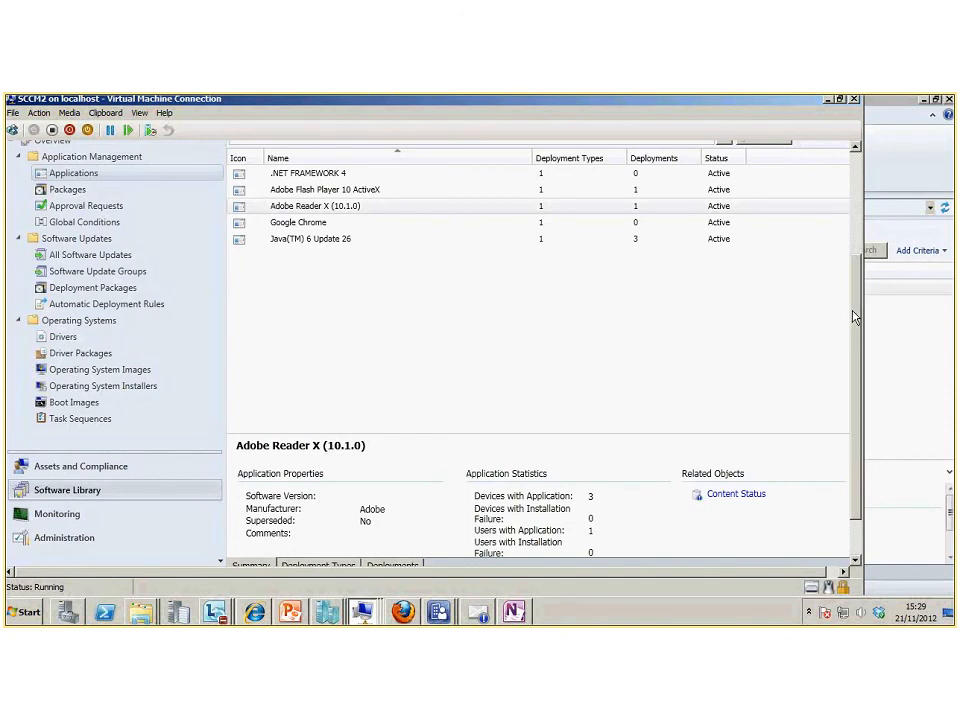
- Bring up the Default Settings client settings window left open in the background and close it
mouse_move(445, 615)
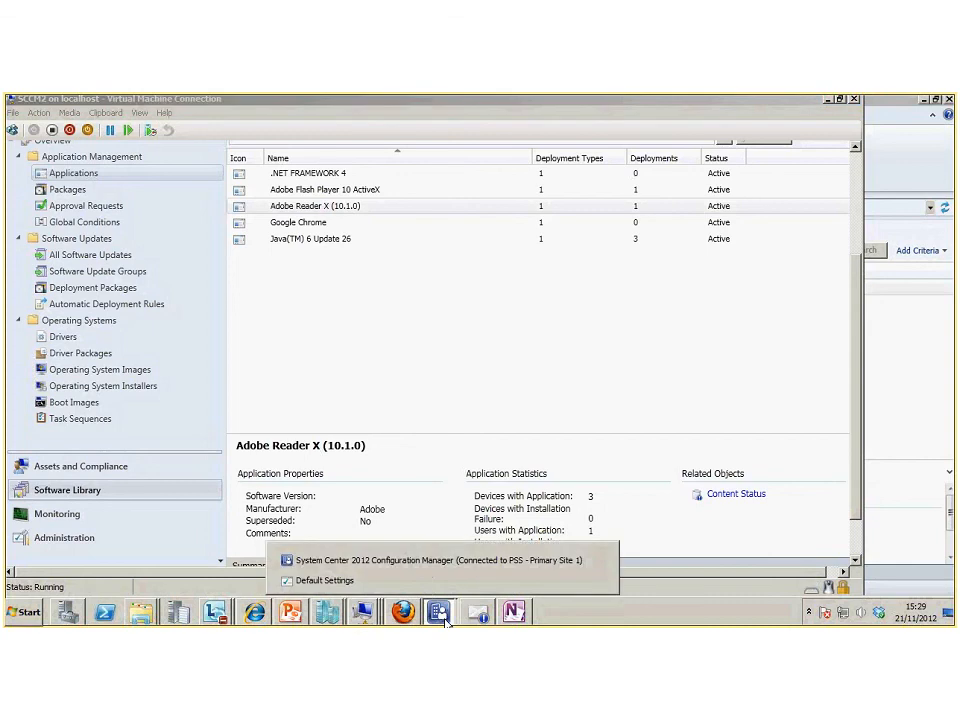
click(357, 582)
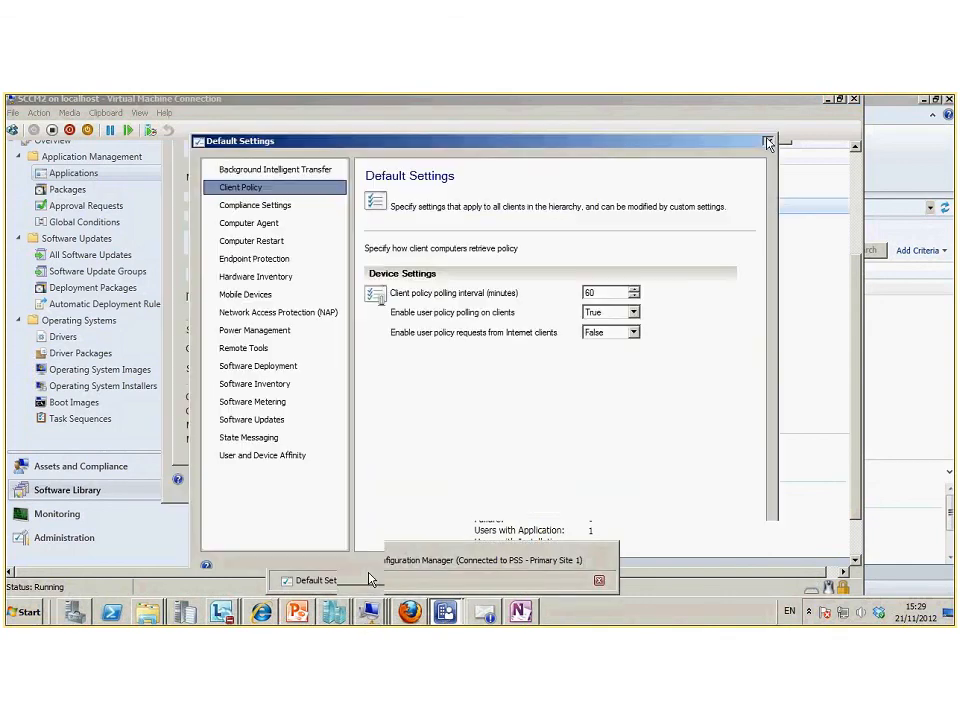
click(767, 142)
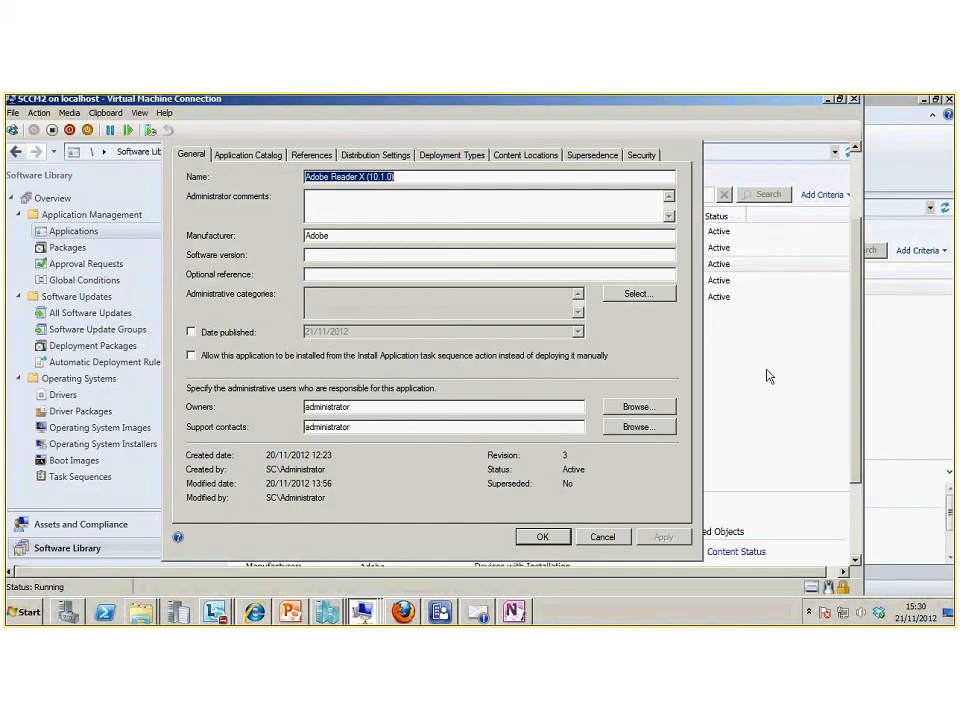
- Examine Adobe Reader X's distribution settings, content locations and deployment types, and select its Windows Installer (Native) deployment type
drag(856, 340, 862, 274)
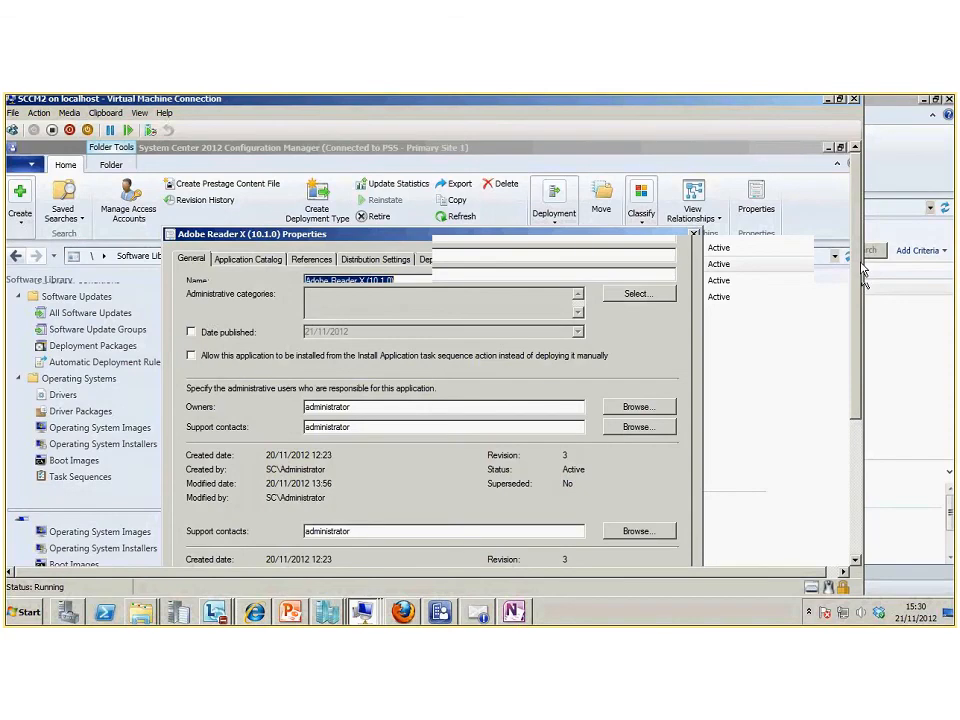
click(389, 262)
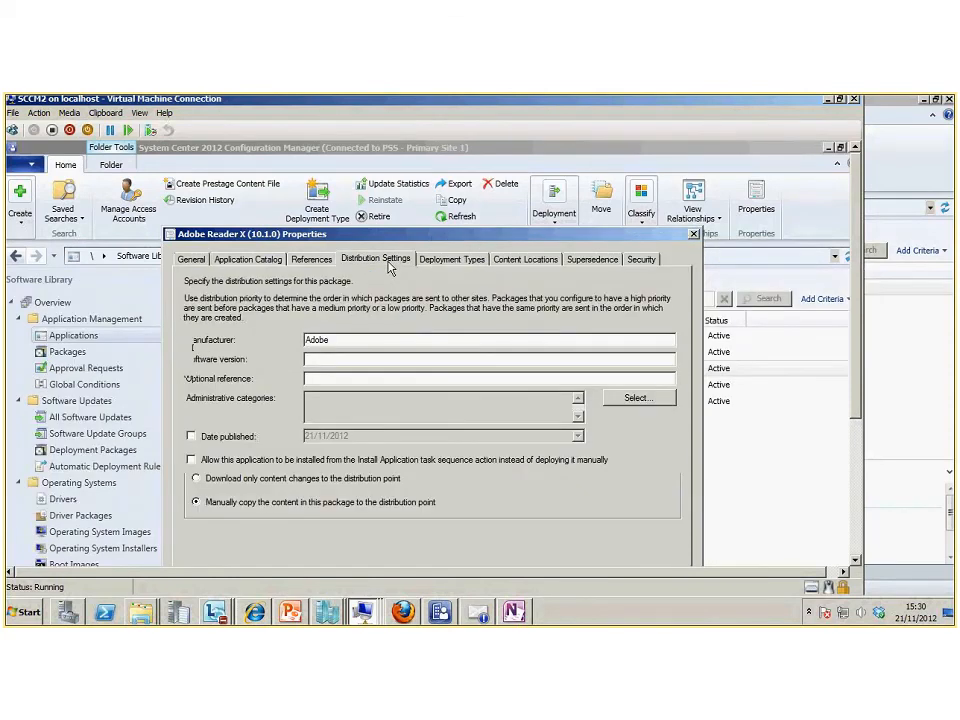
click(452, 260)
click(518, 262)
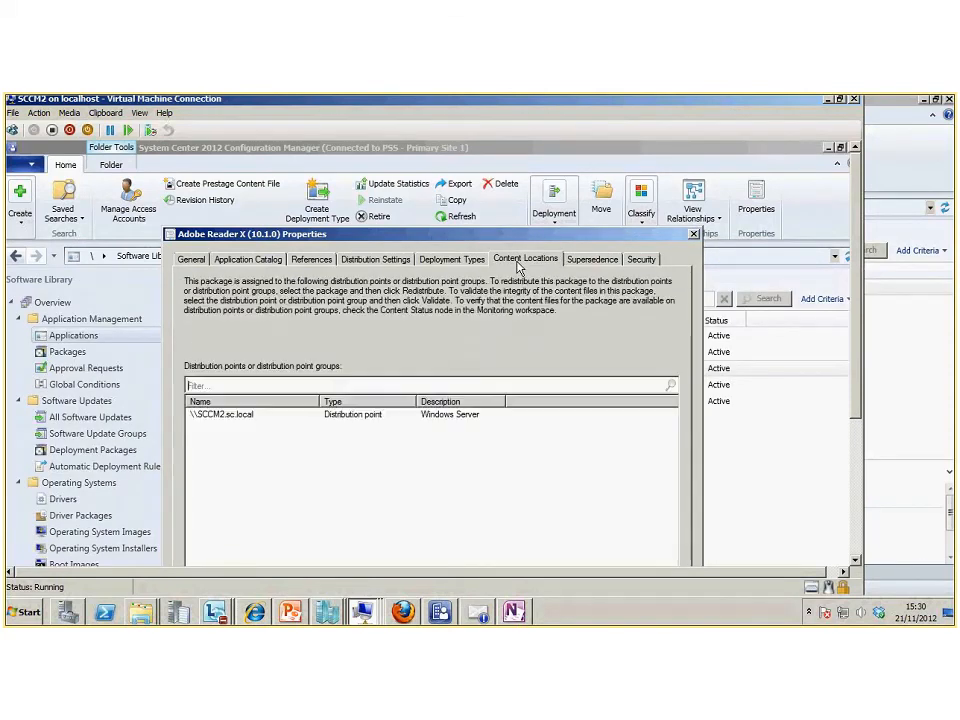
click(455, 260)
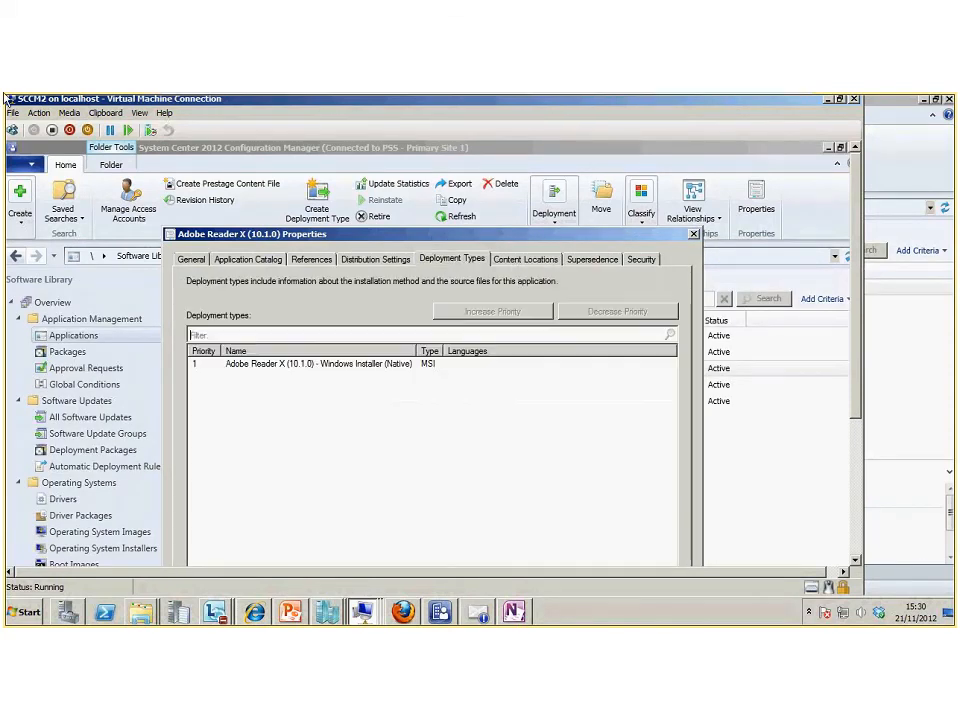
click(272, 370)
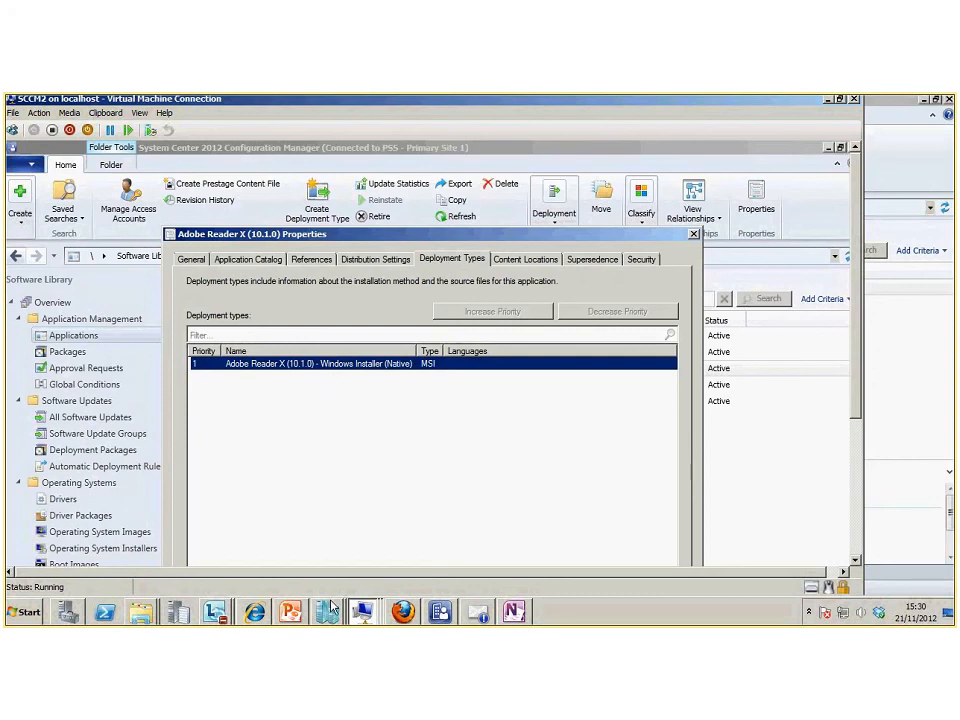
- Switch from the SCCM2 virtual machine to another window open on the host
mouse_move(217, 610)
click(221, 583)
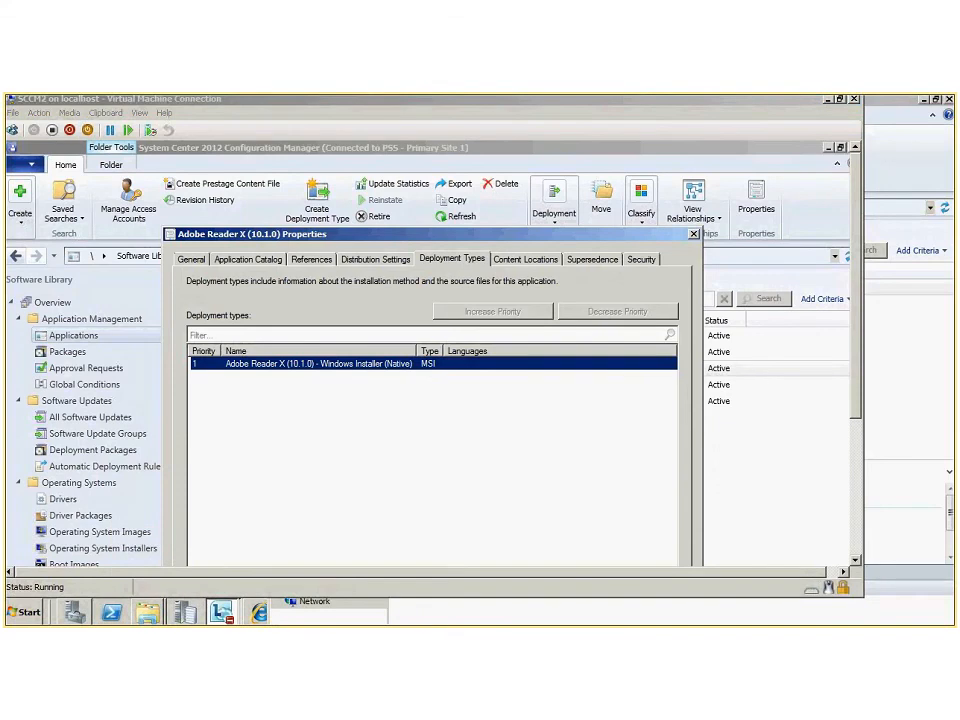